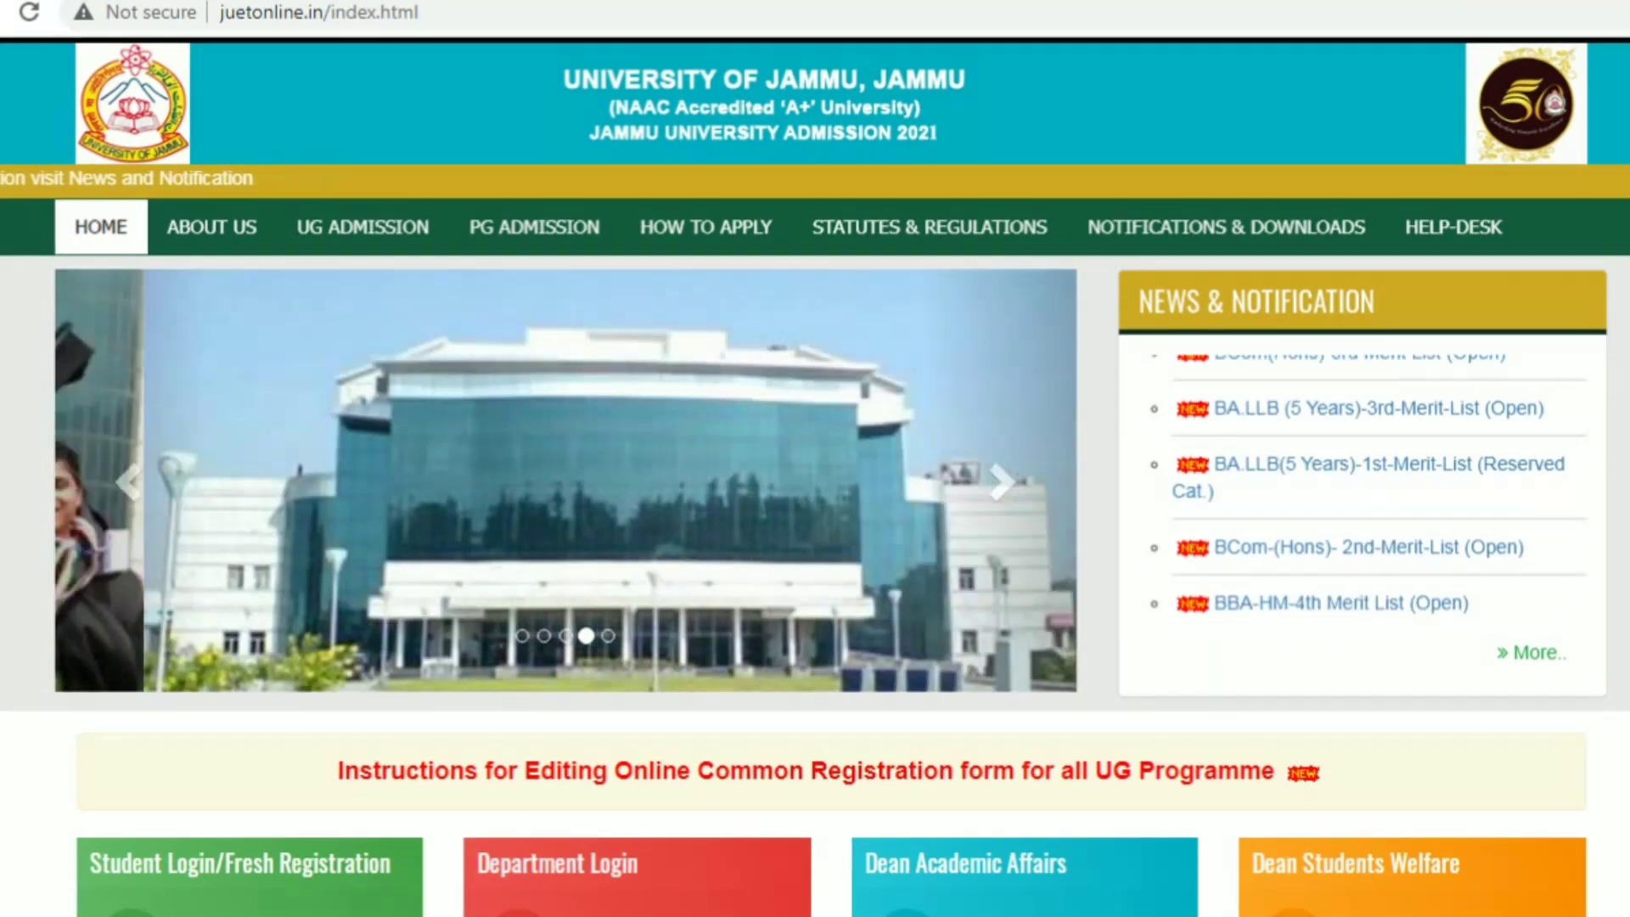
Scroll down the JU admission home page toward Student Login/Fresh Registration
scroll(815, 476, "down", 2)
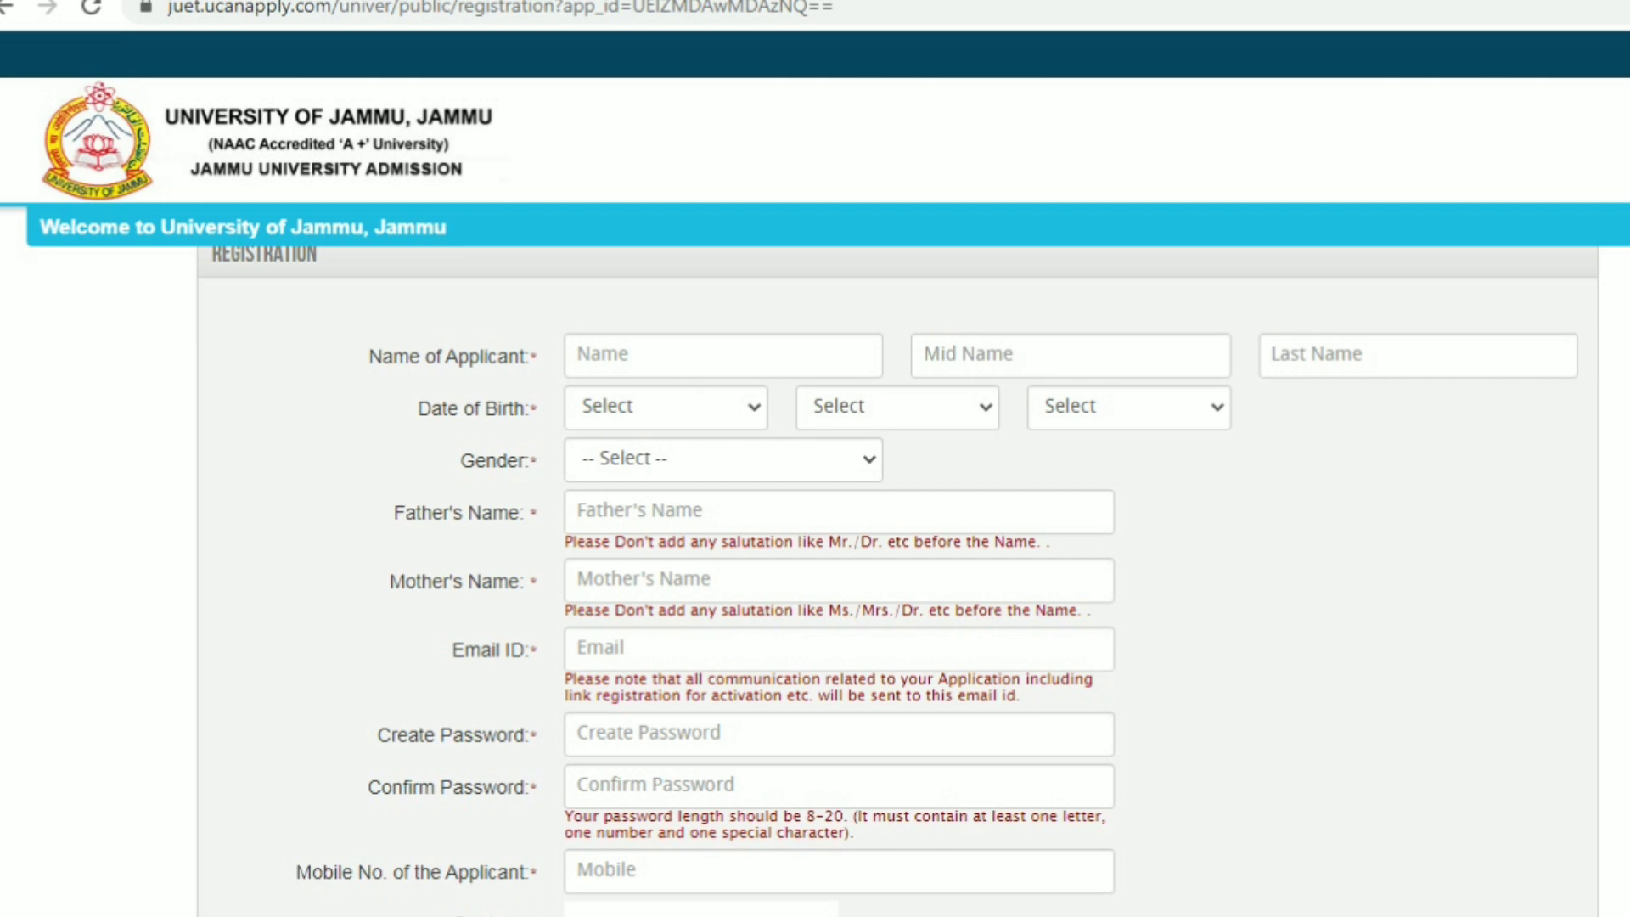
Enter the applicant's first and last name, leaving the middle name blank
left_click(723, 354)
type("XXXX")
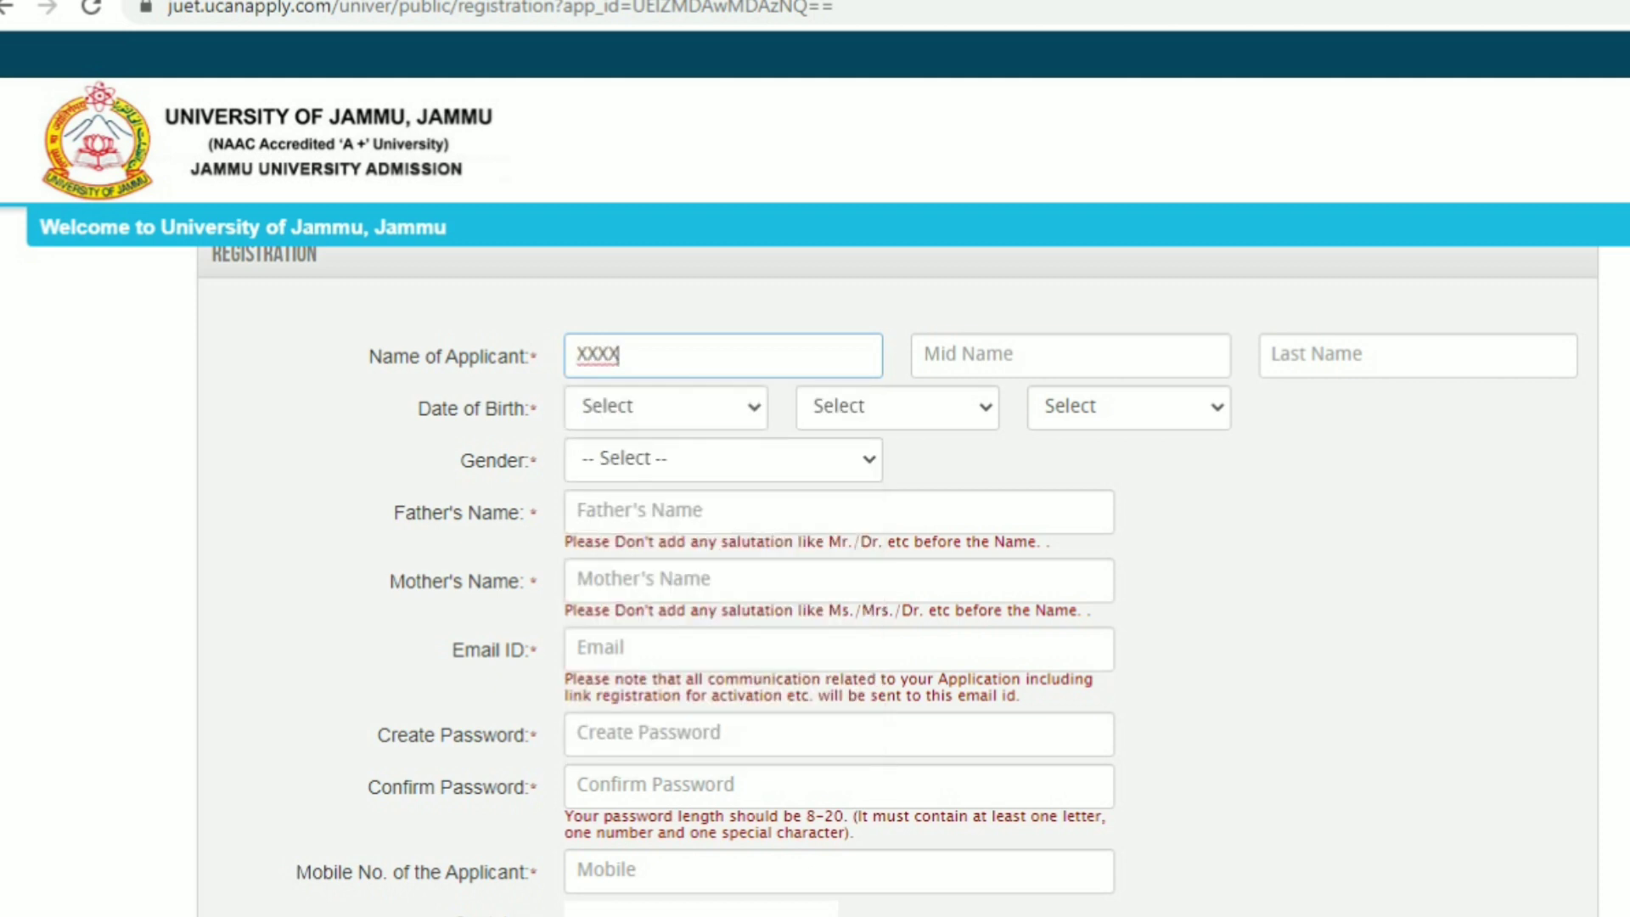
left_click(1070, 355)
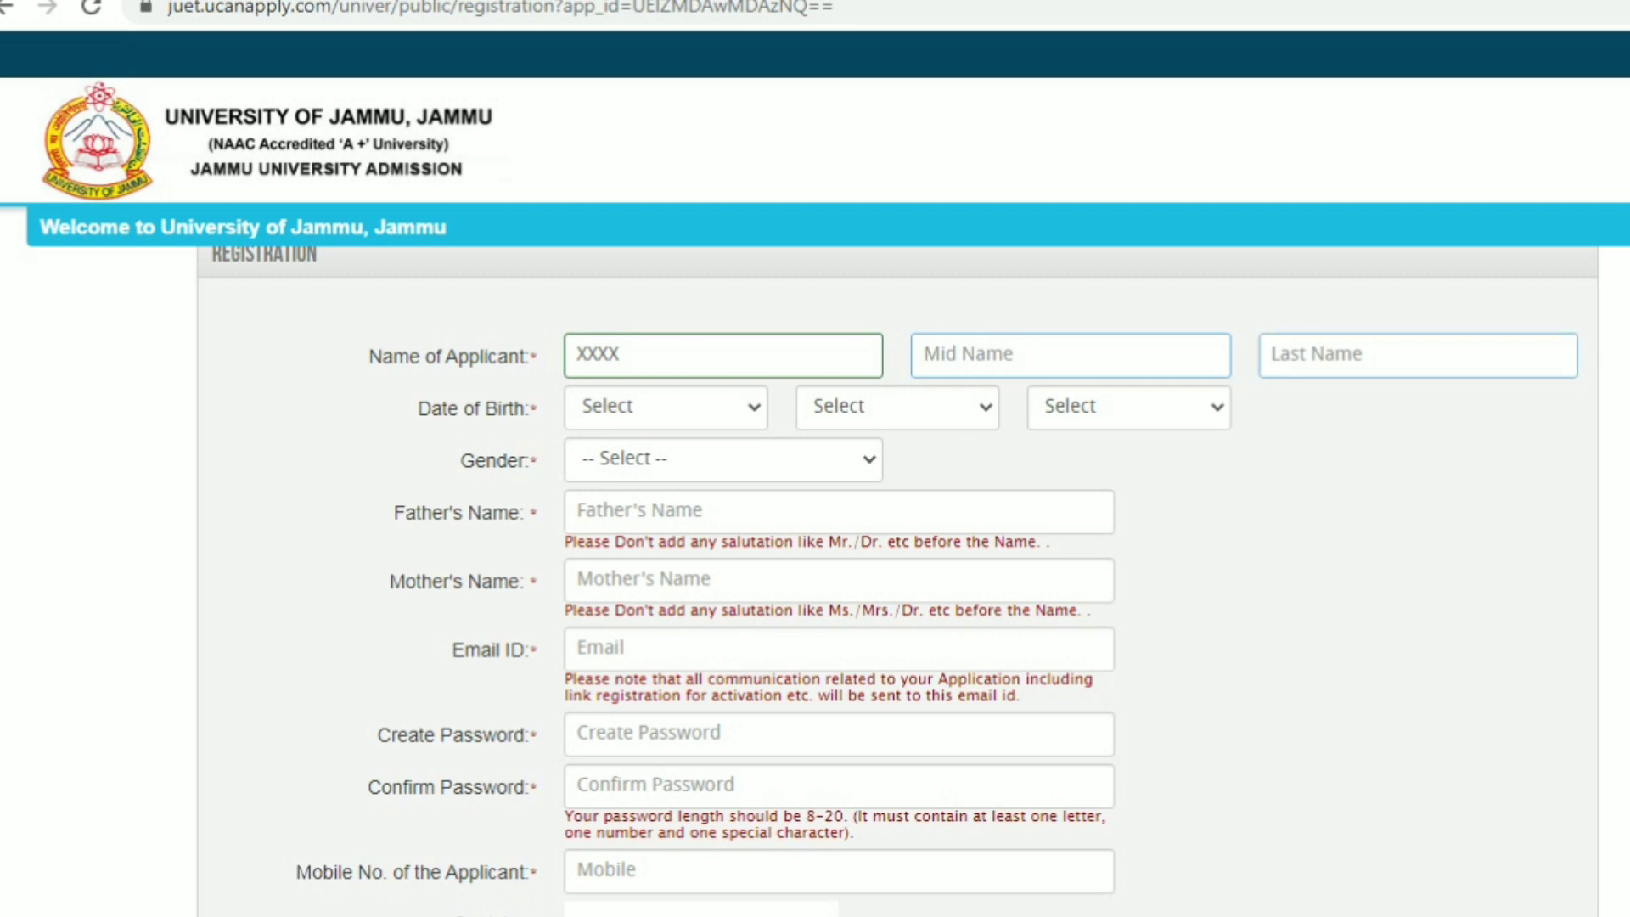
left_click(1417, 354)
type("YYYY")
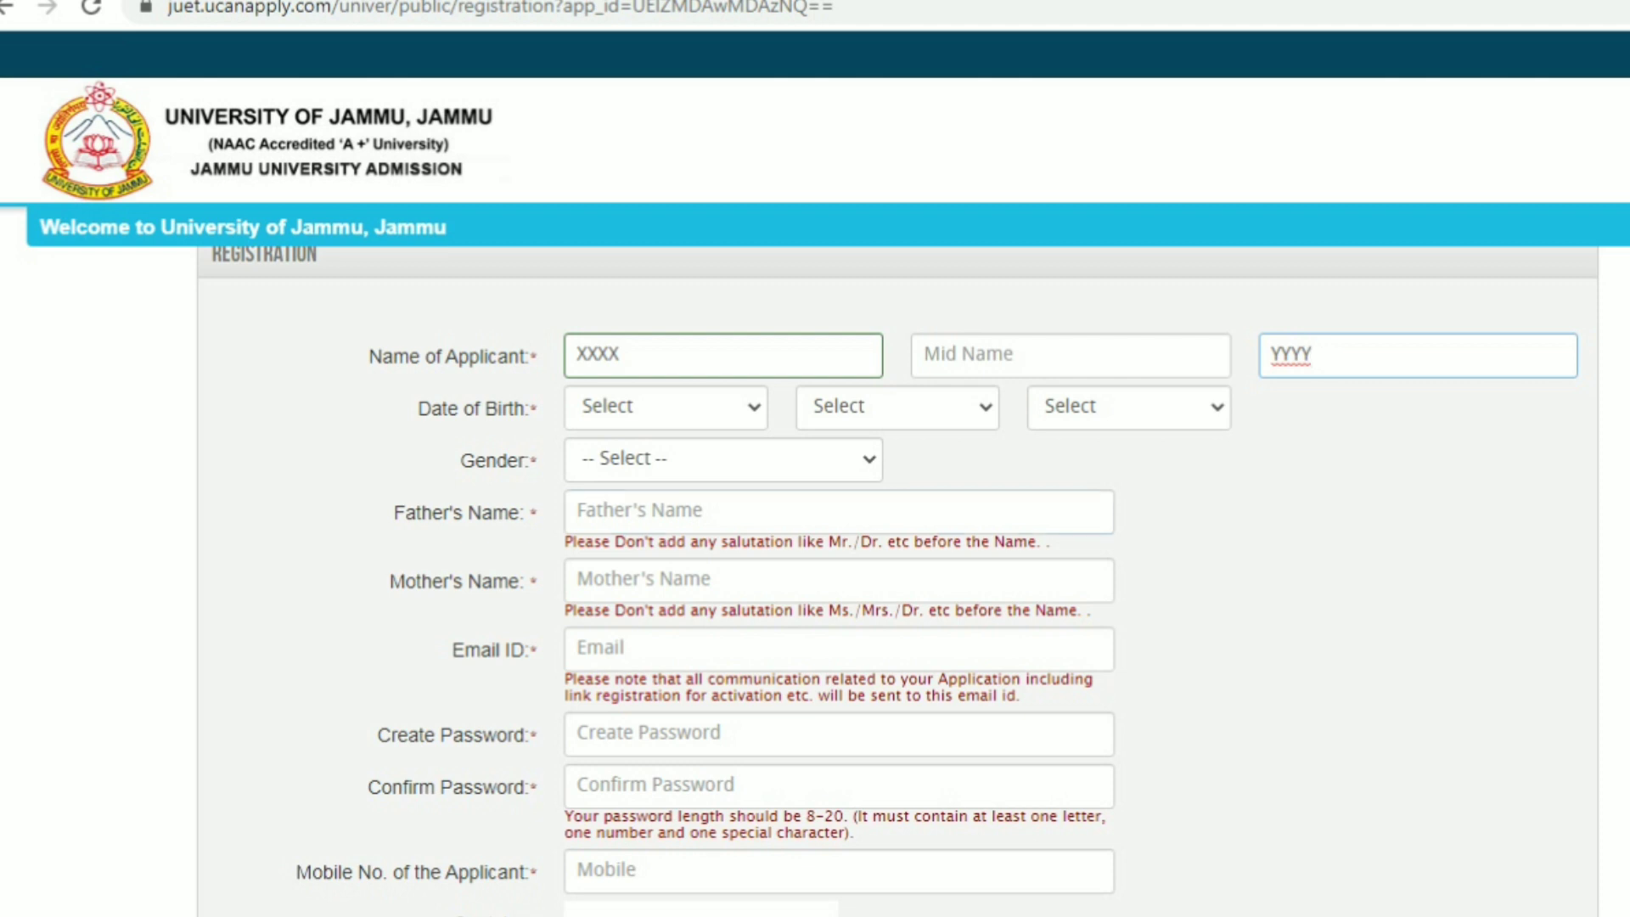
Set the date of birth to 08 June 2001
left_click(666, 407)
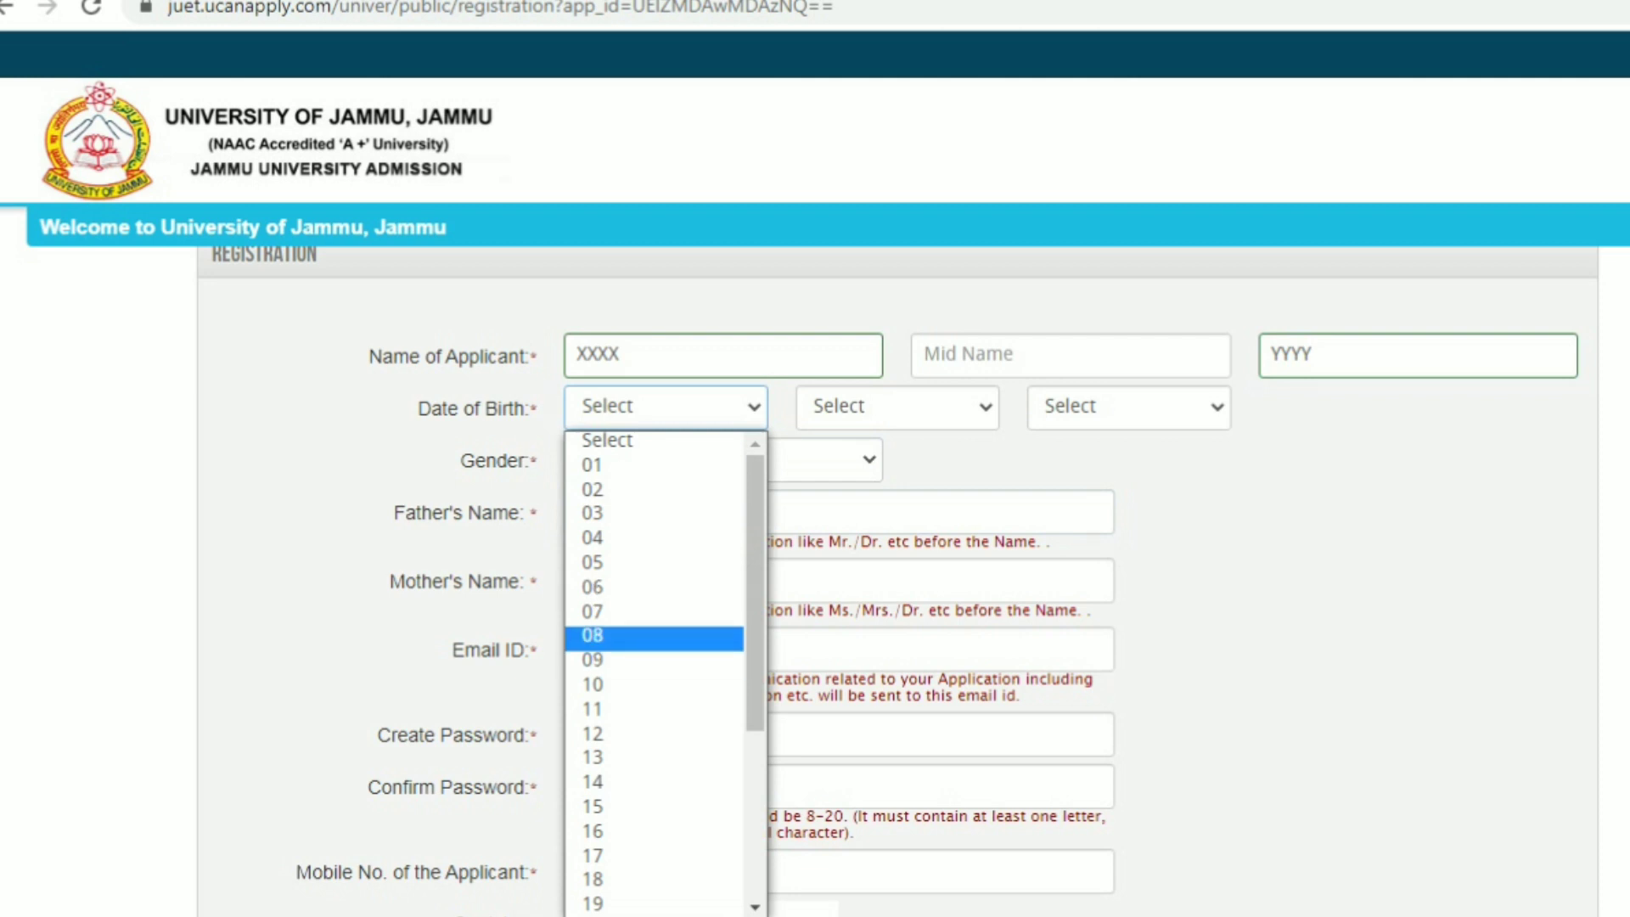
left_click(653, 637)
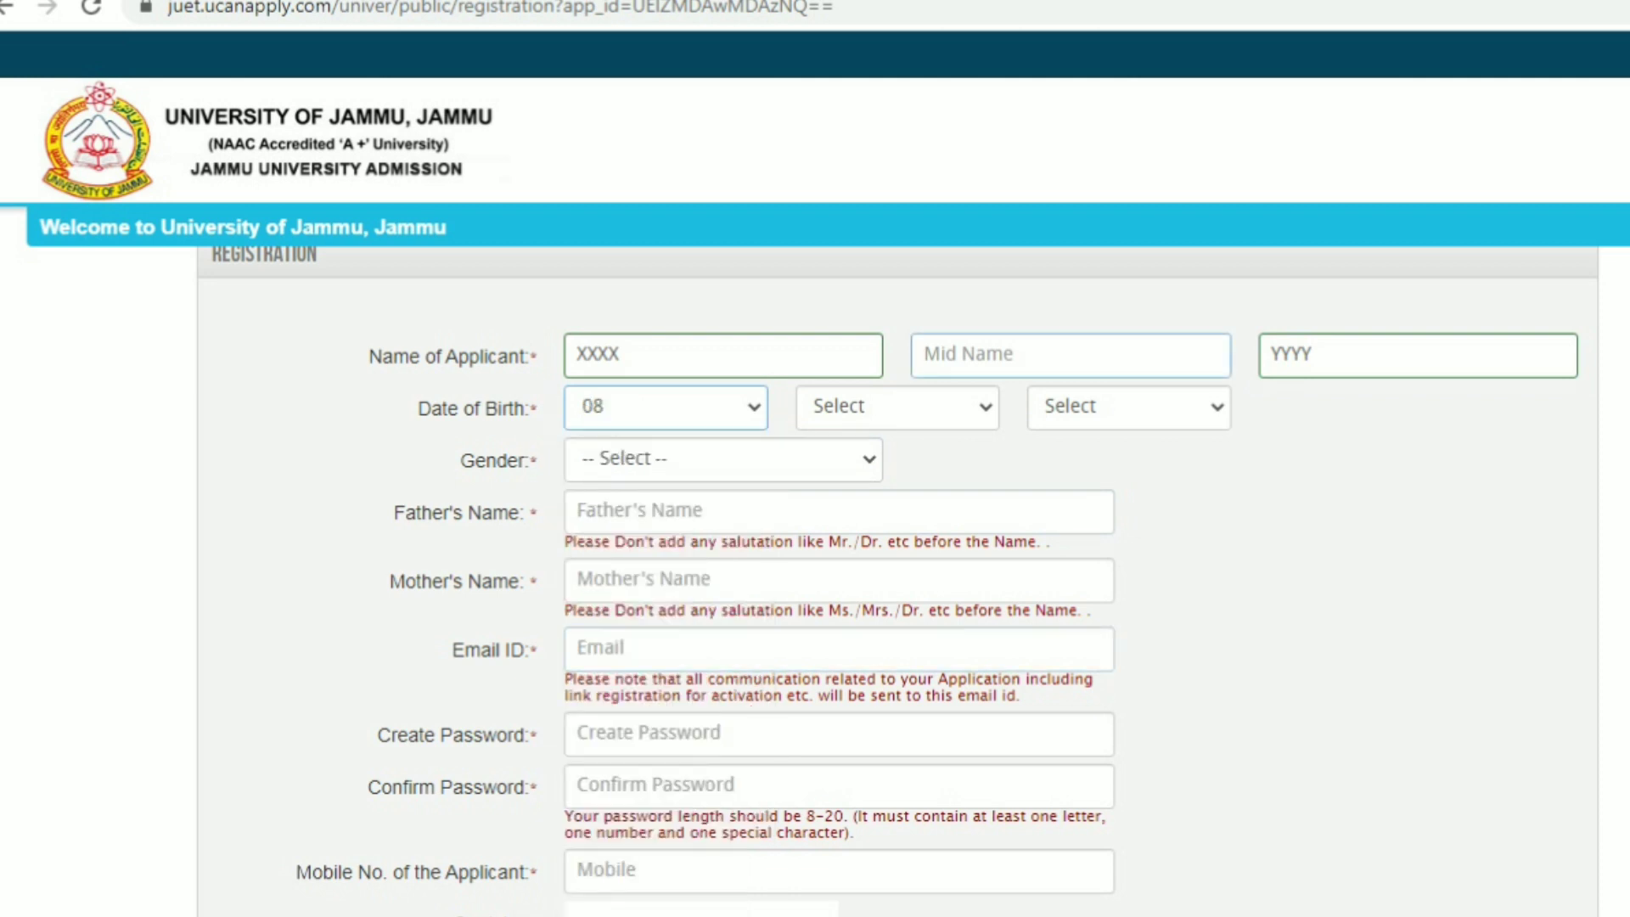
left_click(897, 407)
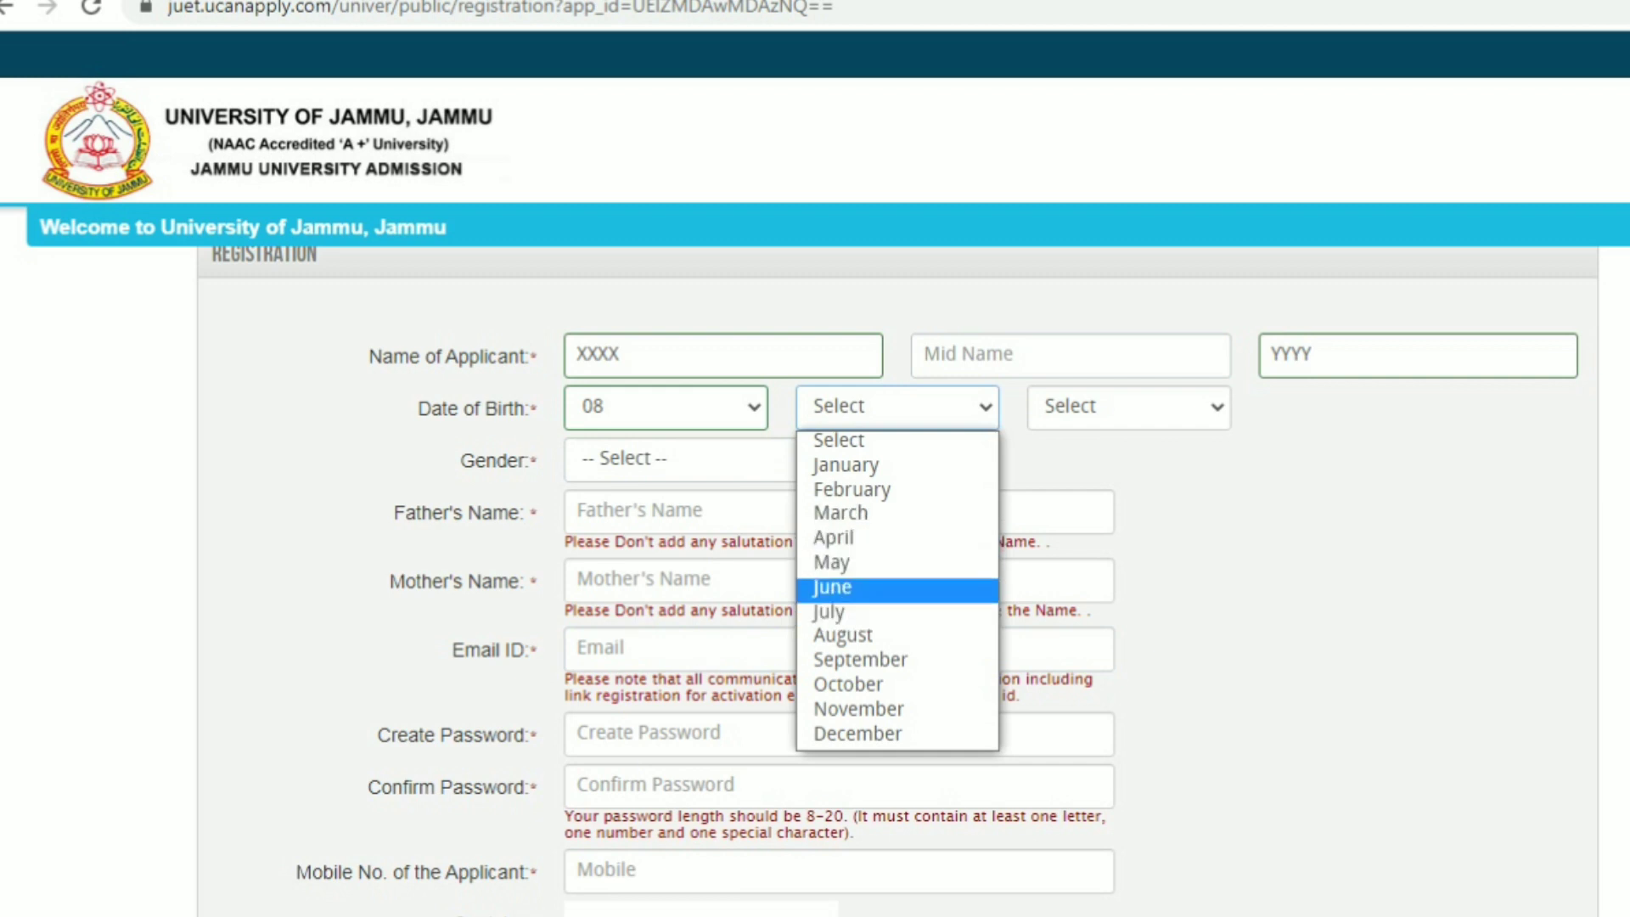
left_click(897, 587)
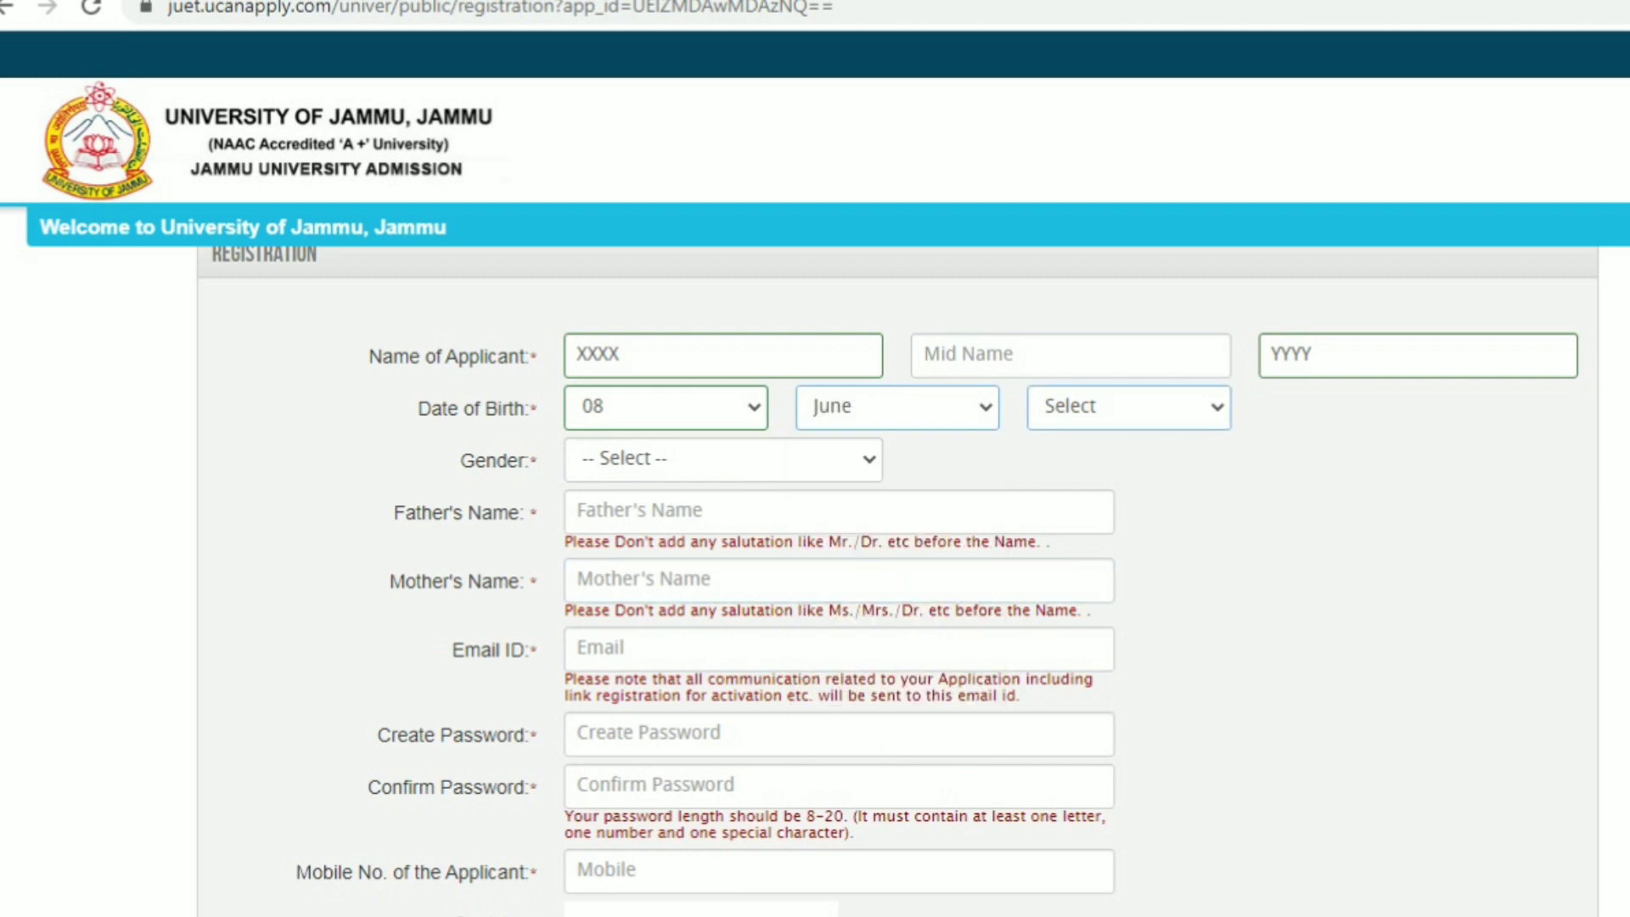
left_click(1128, 408)
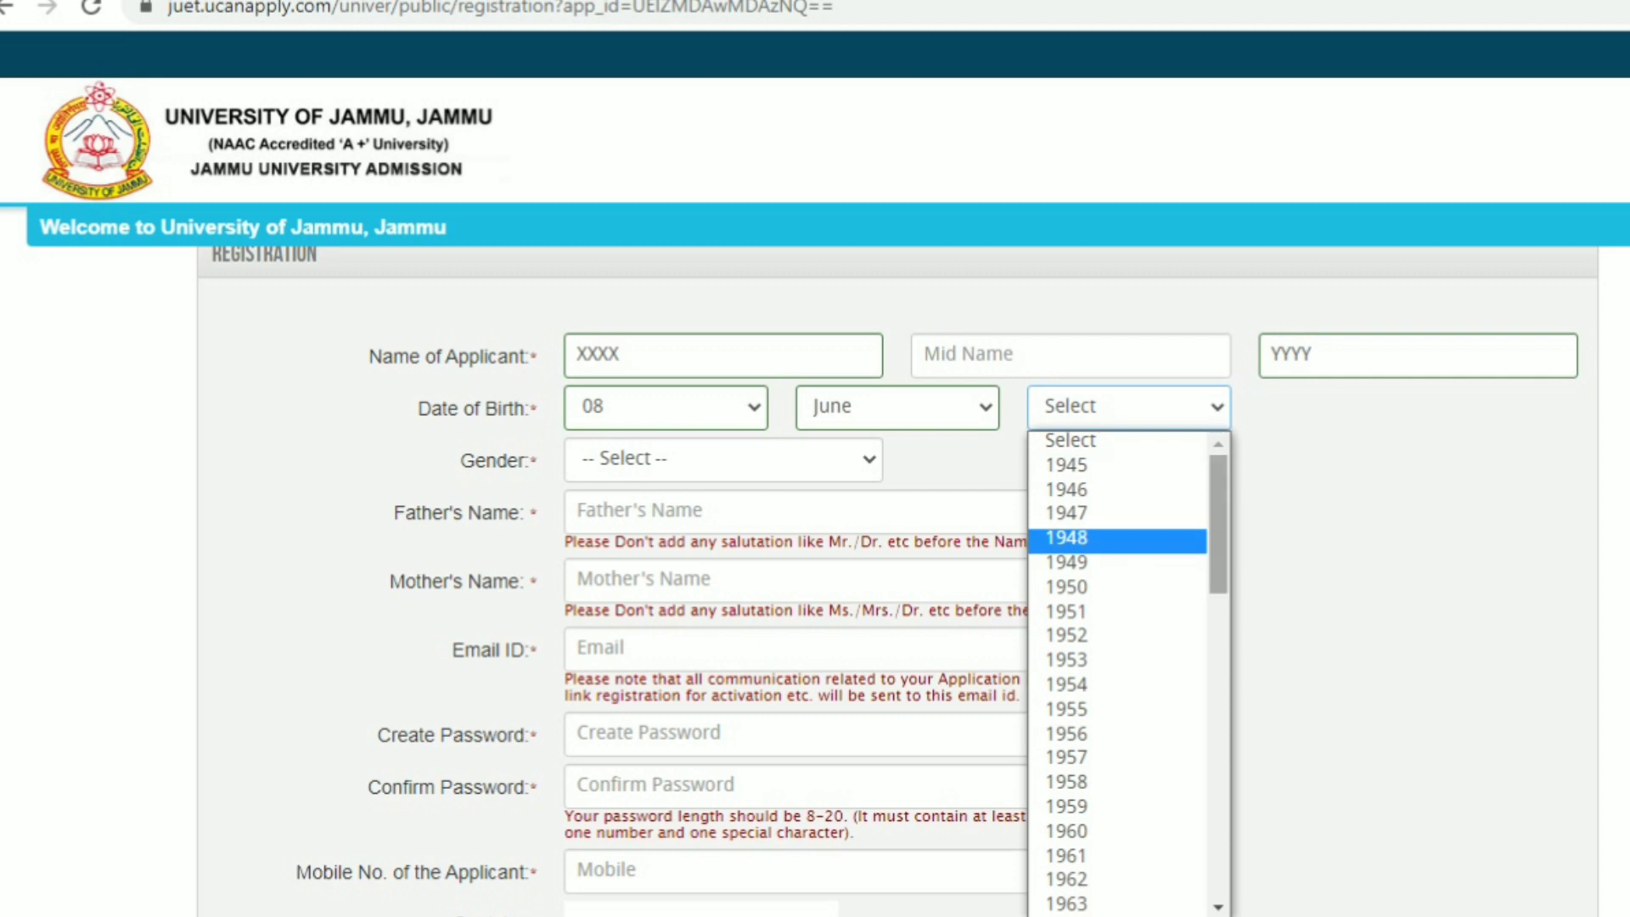
left_click_drag(1218, 524, 1217, 824)
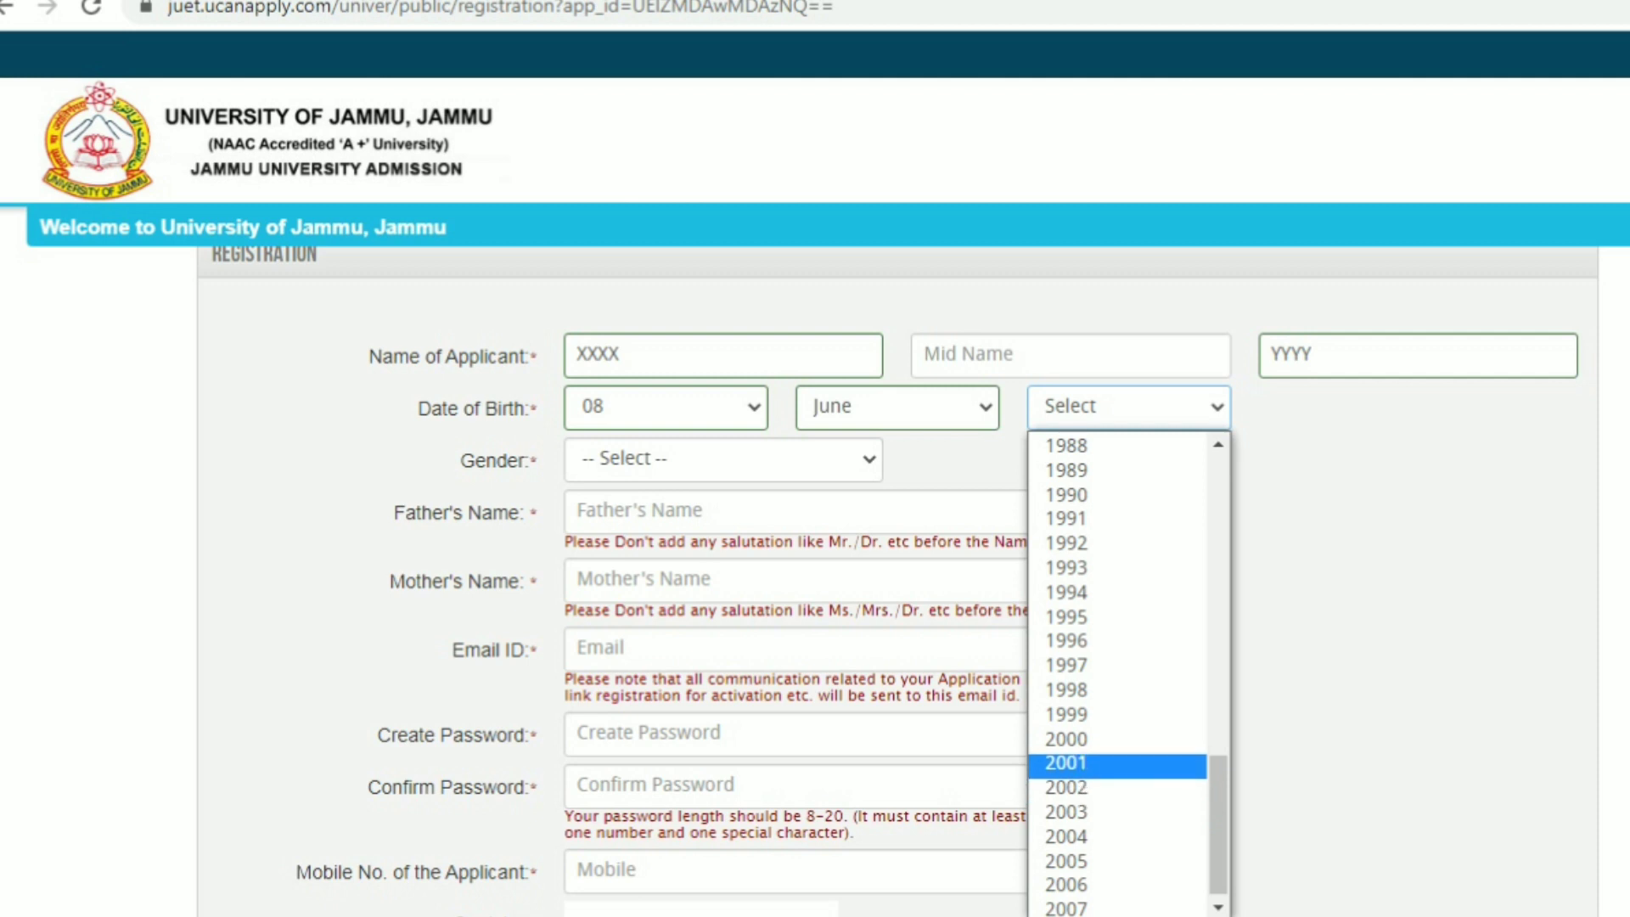
left_click(1117, 763)
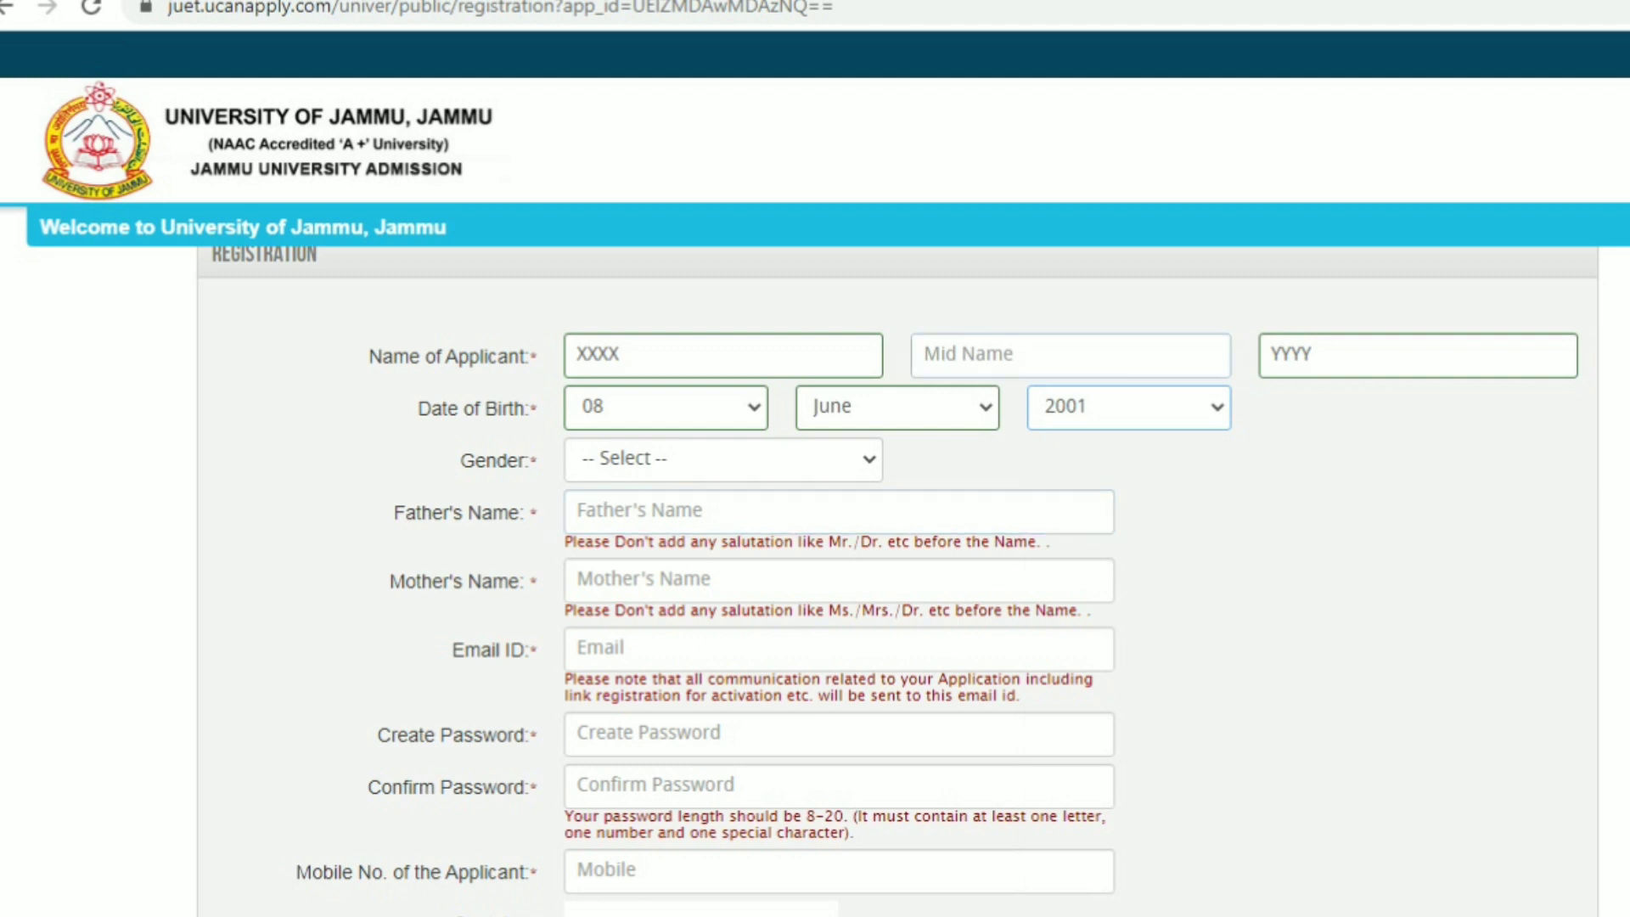
Set gender to MALE and enter the father's and mother's names
left_click(723, 460)
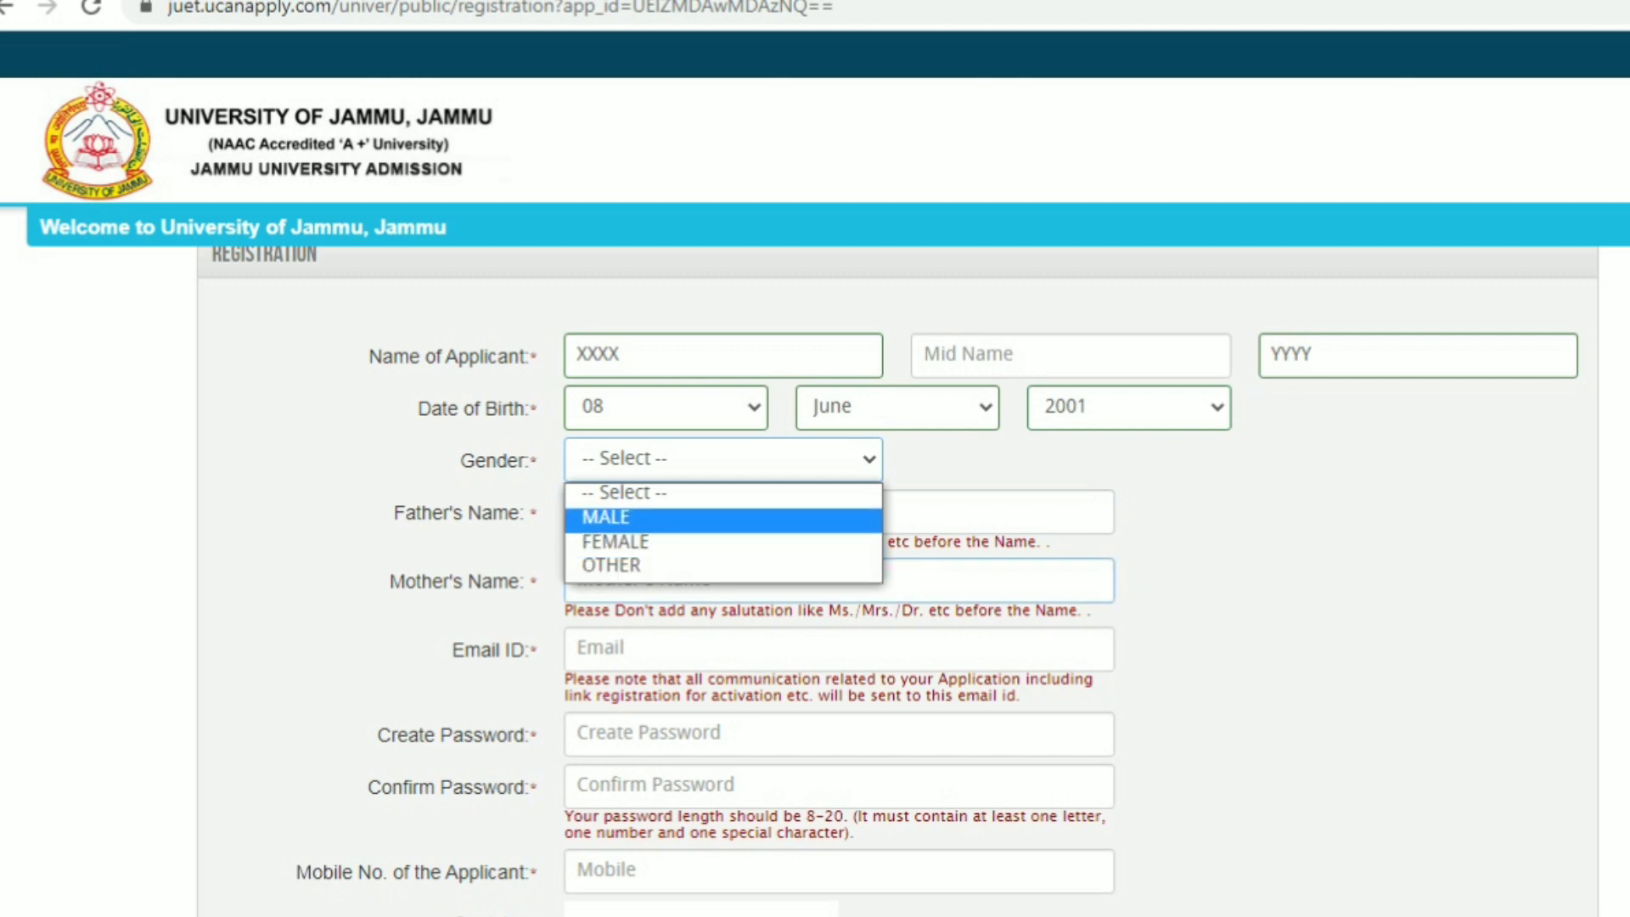
left_click(723, 519)
left_click(723, 515)
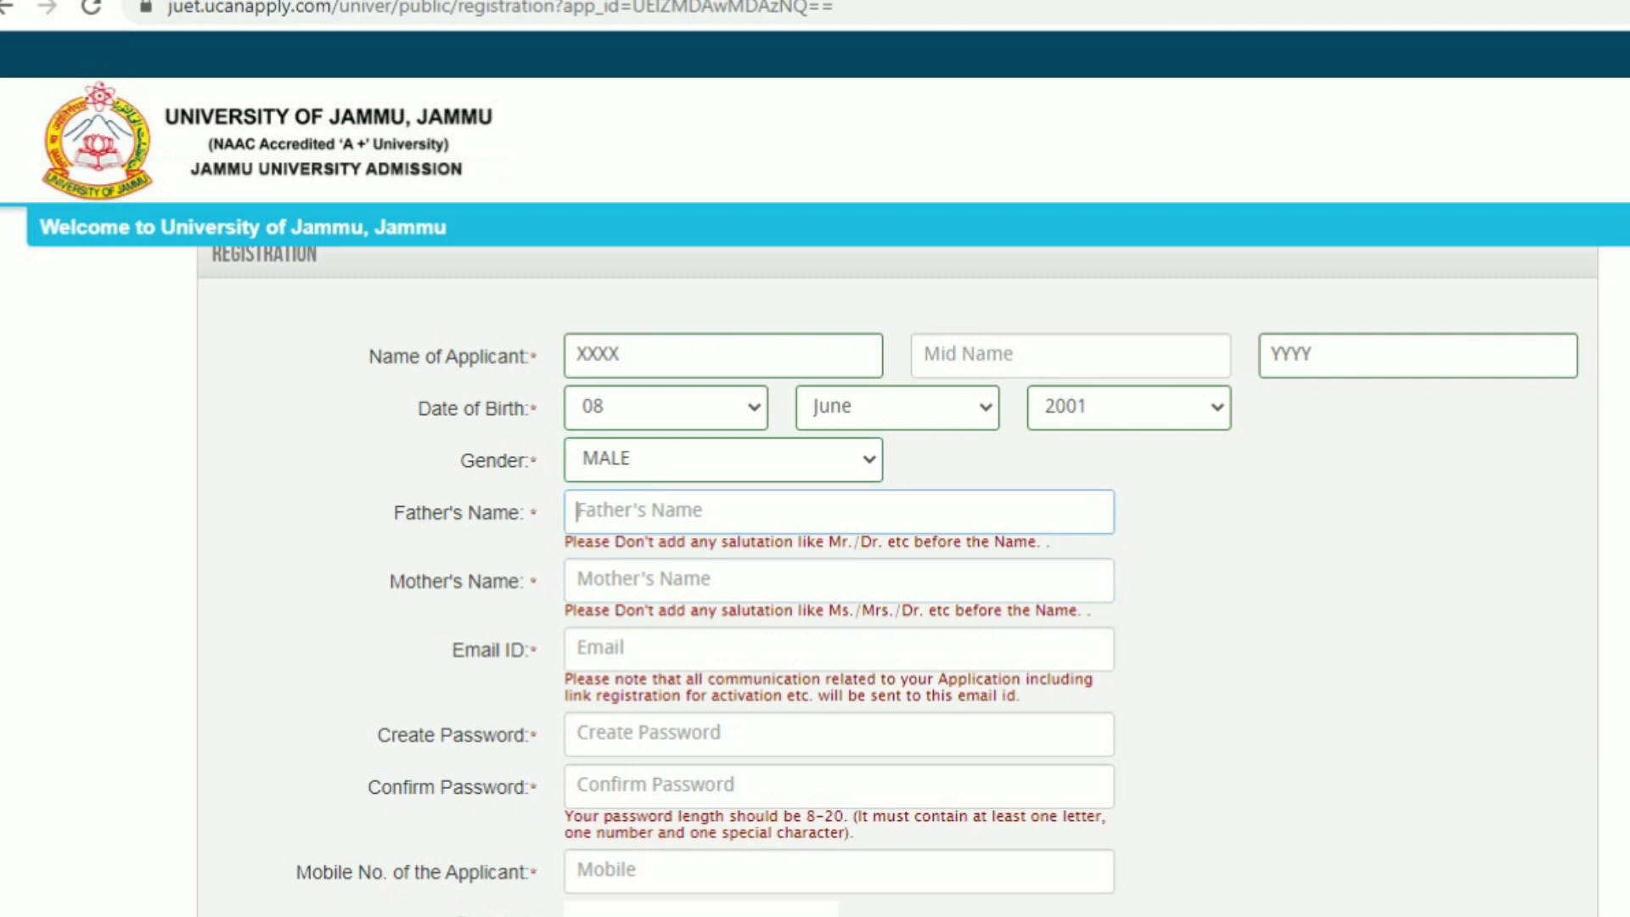
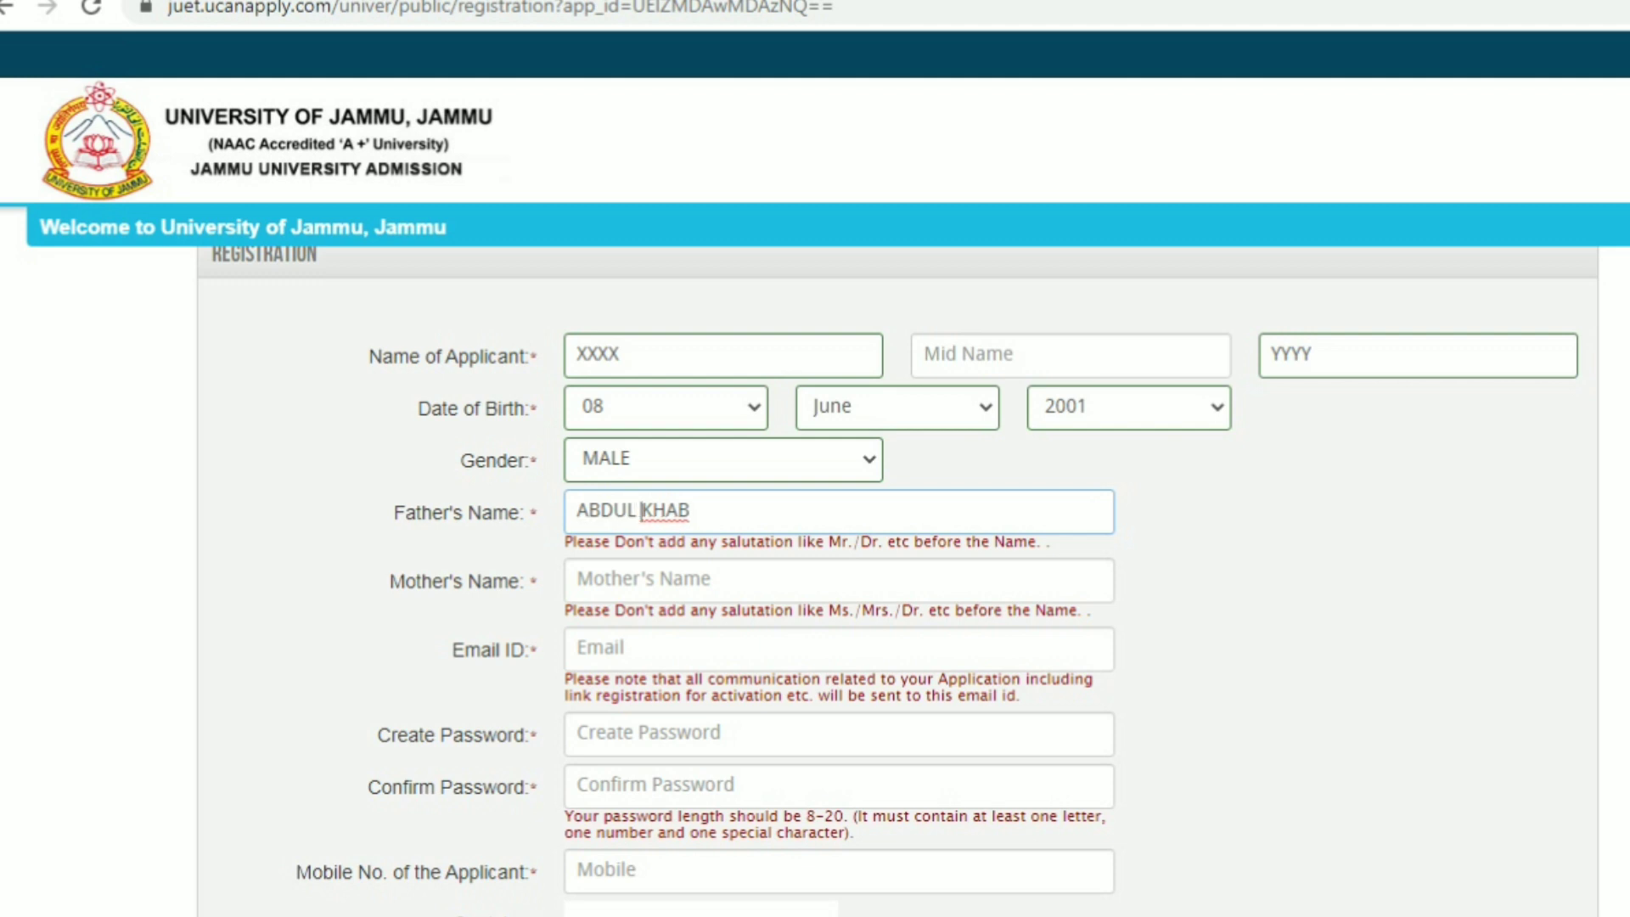
key("Tab")
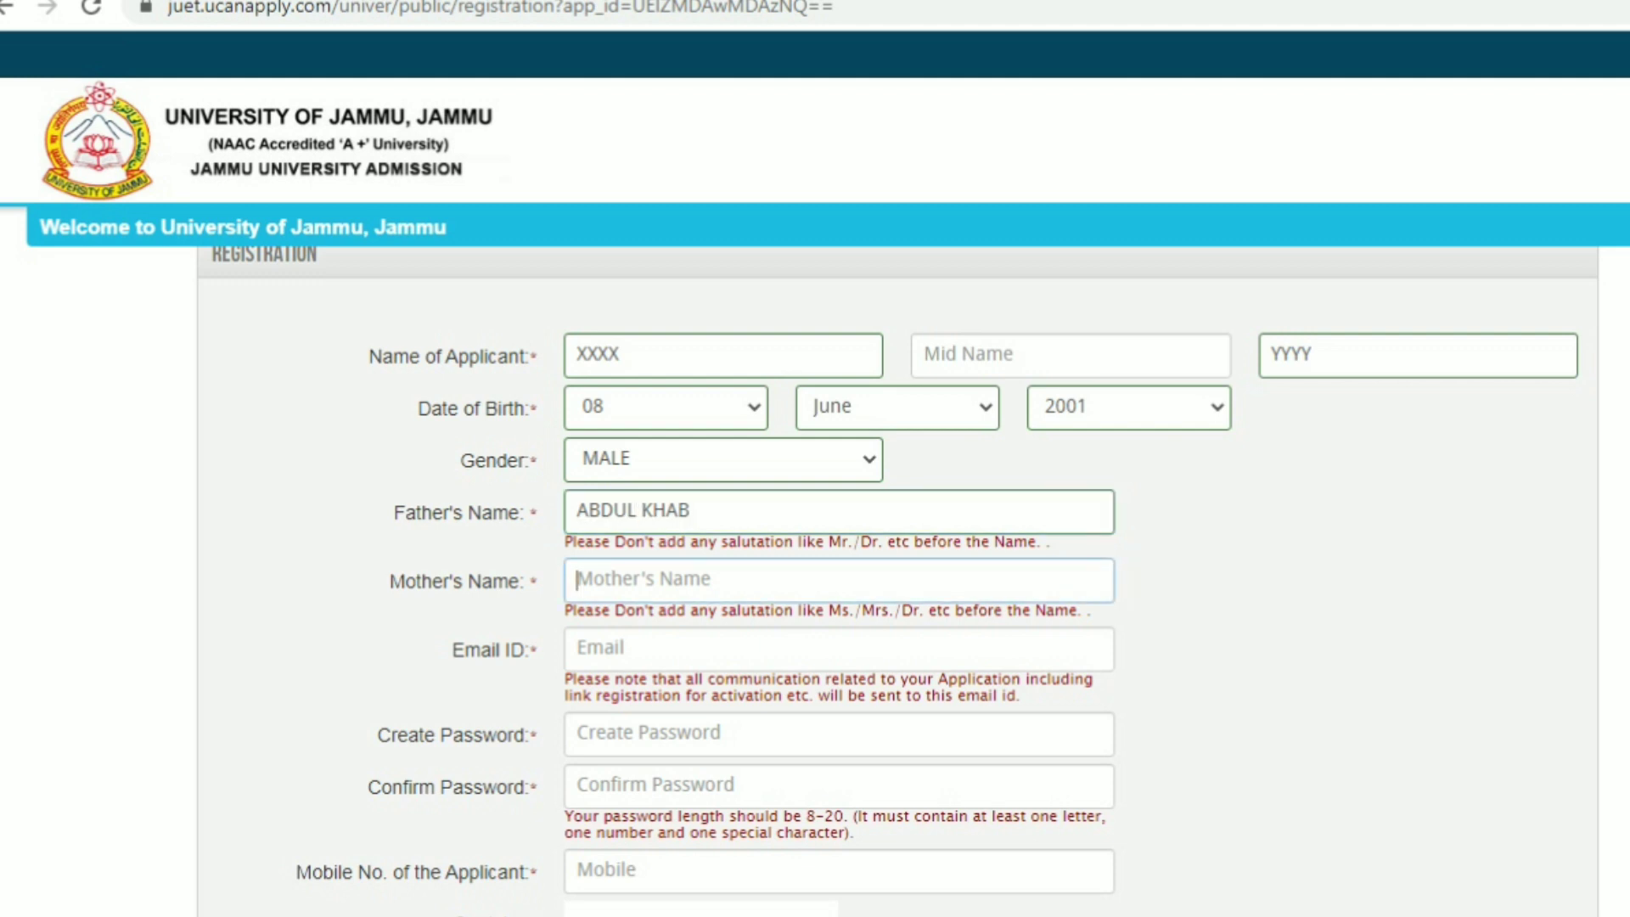
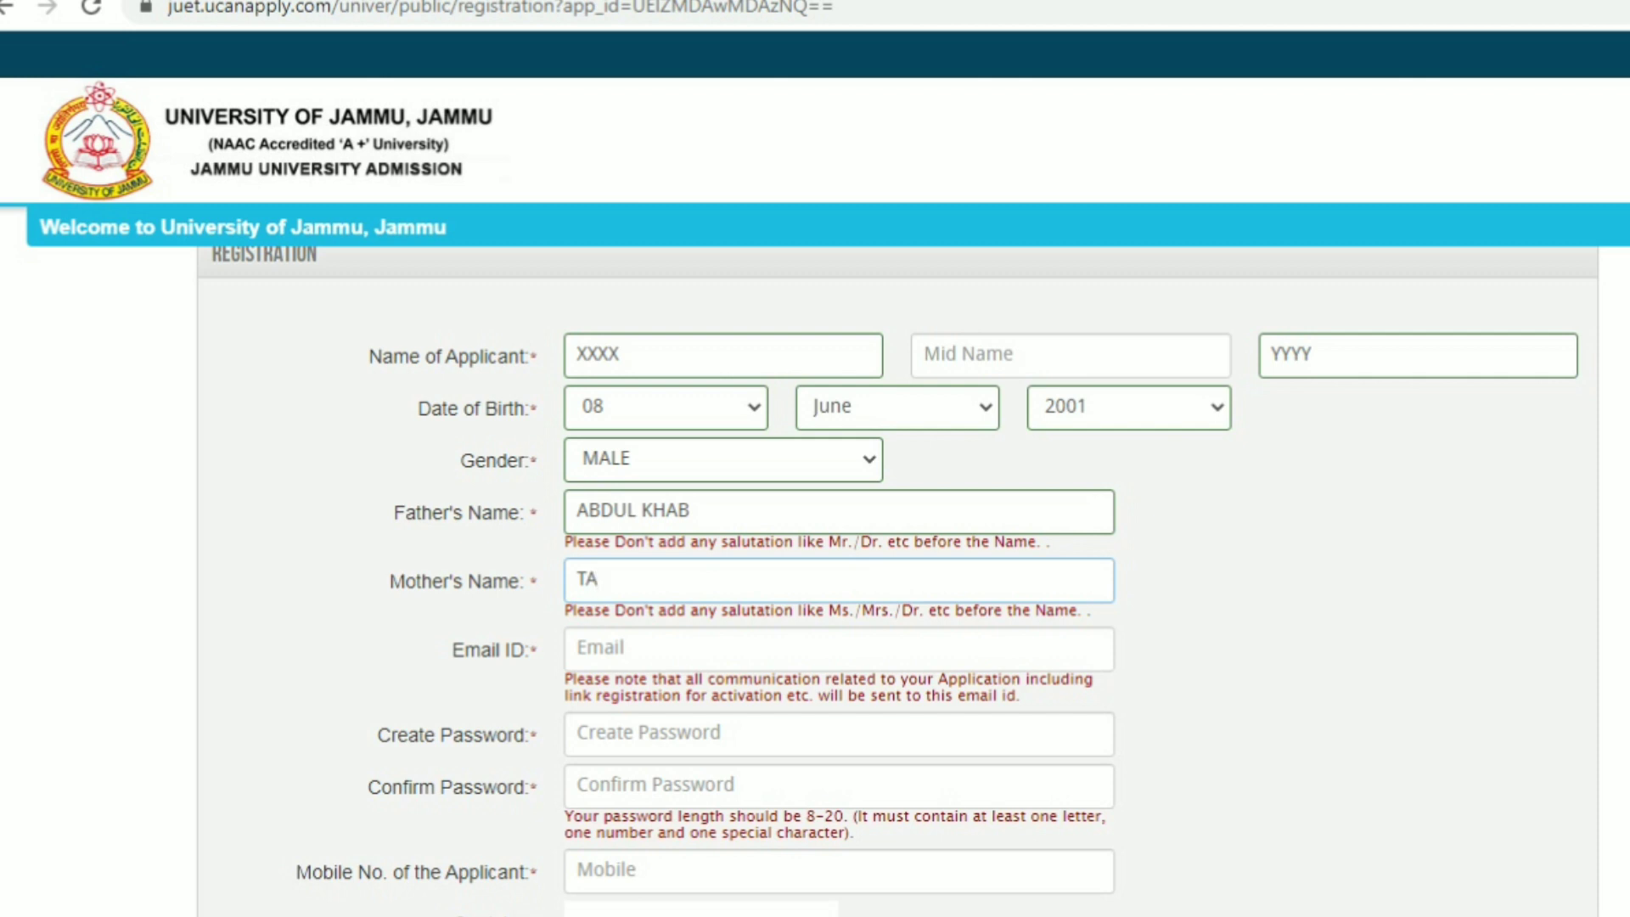
key("Tab")
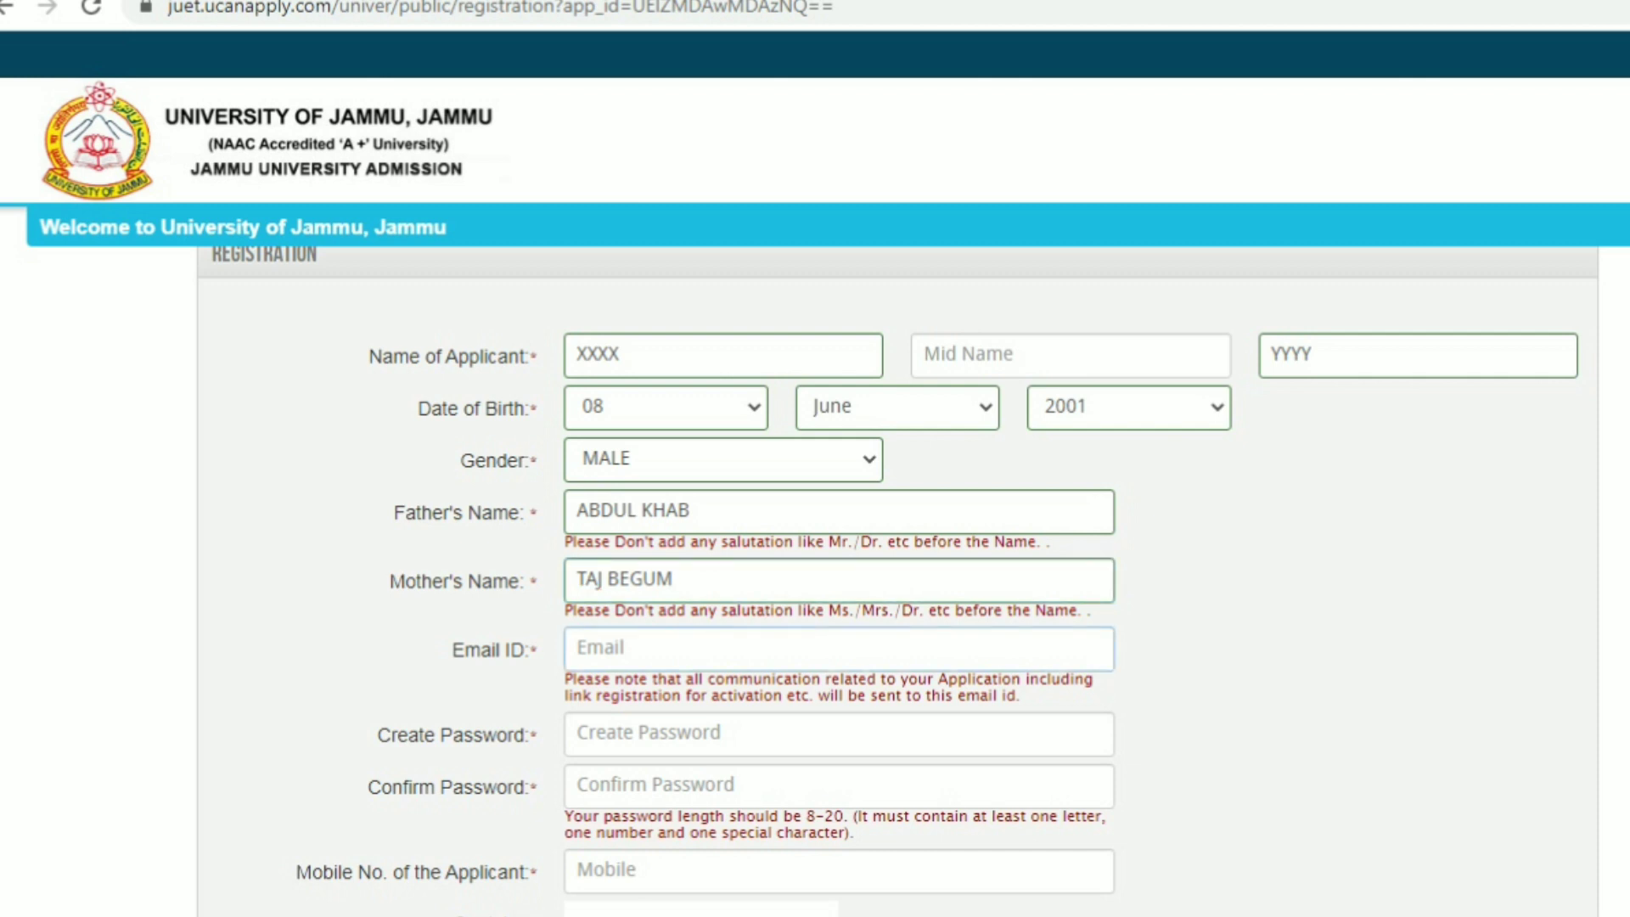
key("Tab")
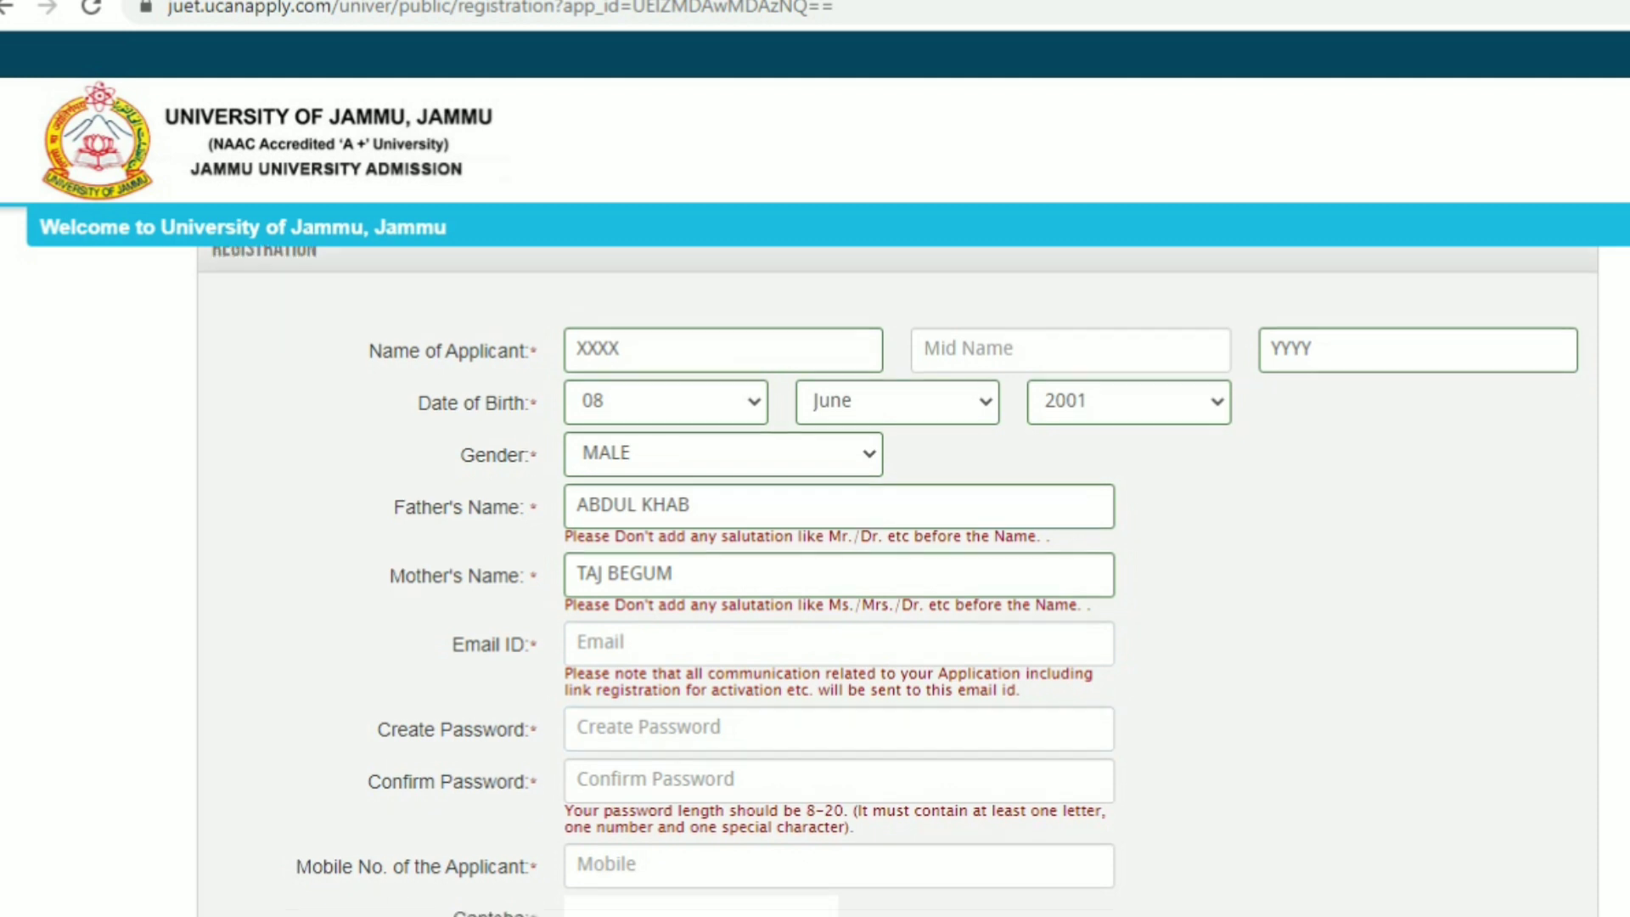
Create and confirm the account password, then type the captcha word
scroll(838, 577, "down", 4)
scroll(839, 577, "down", 1)
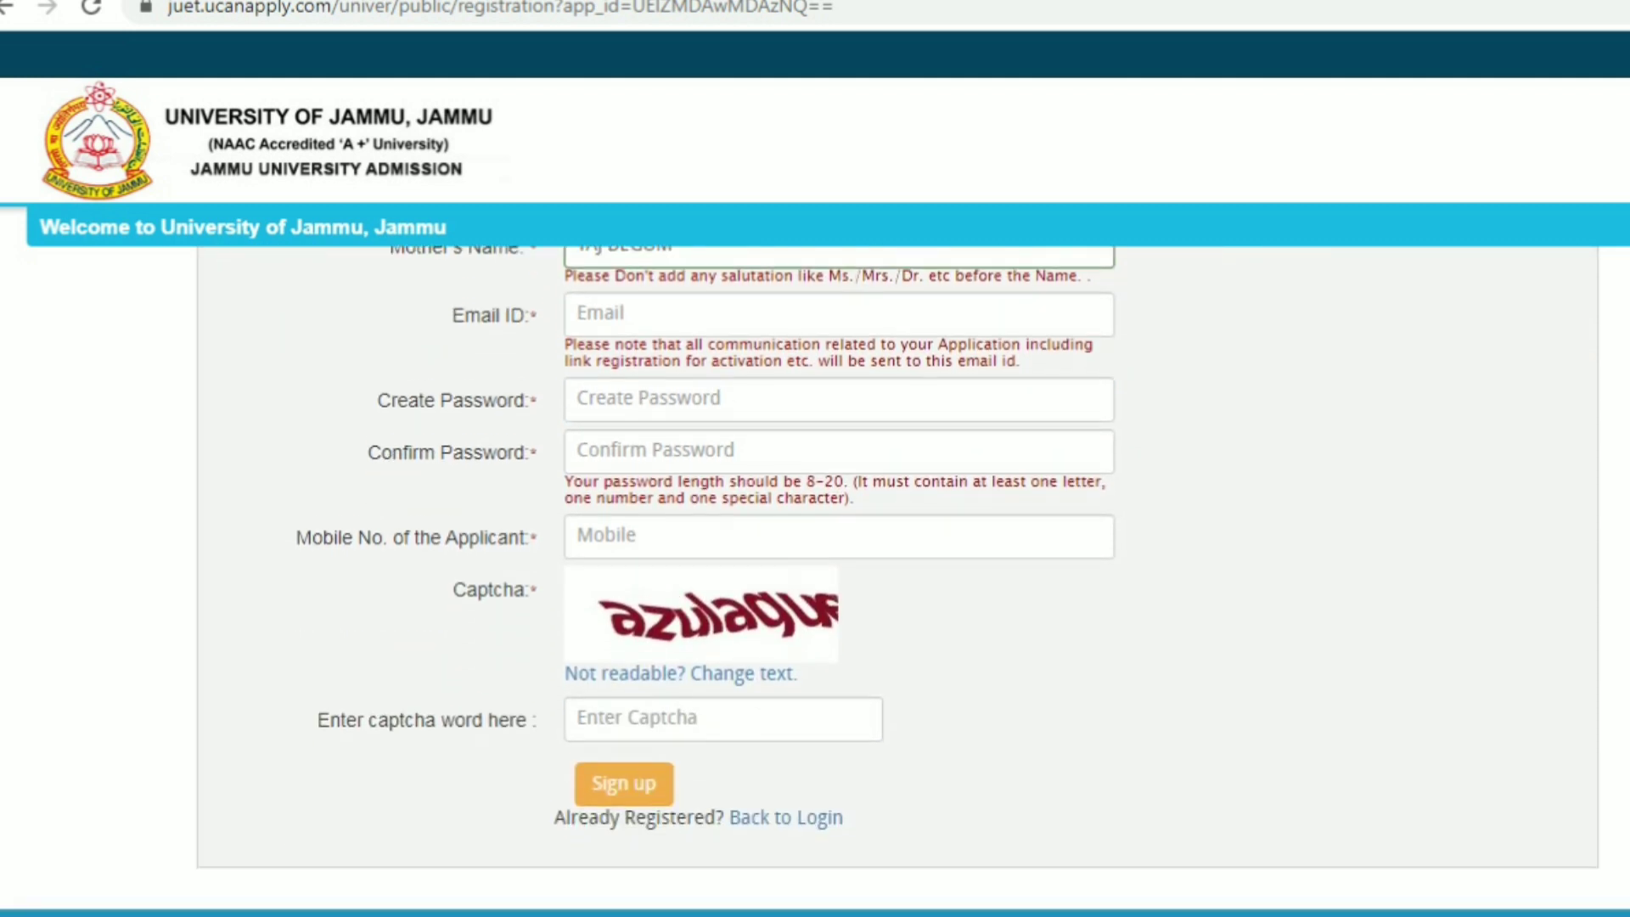
left_click(825, 501)
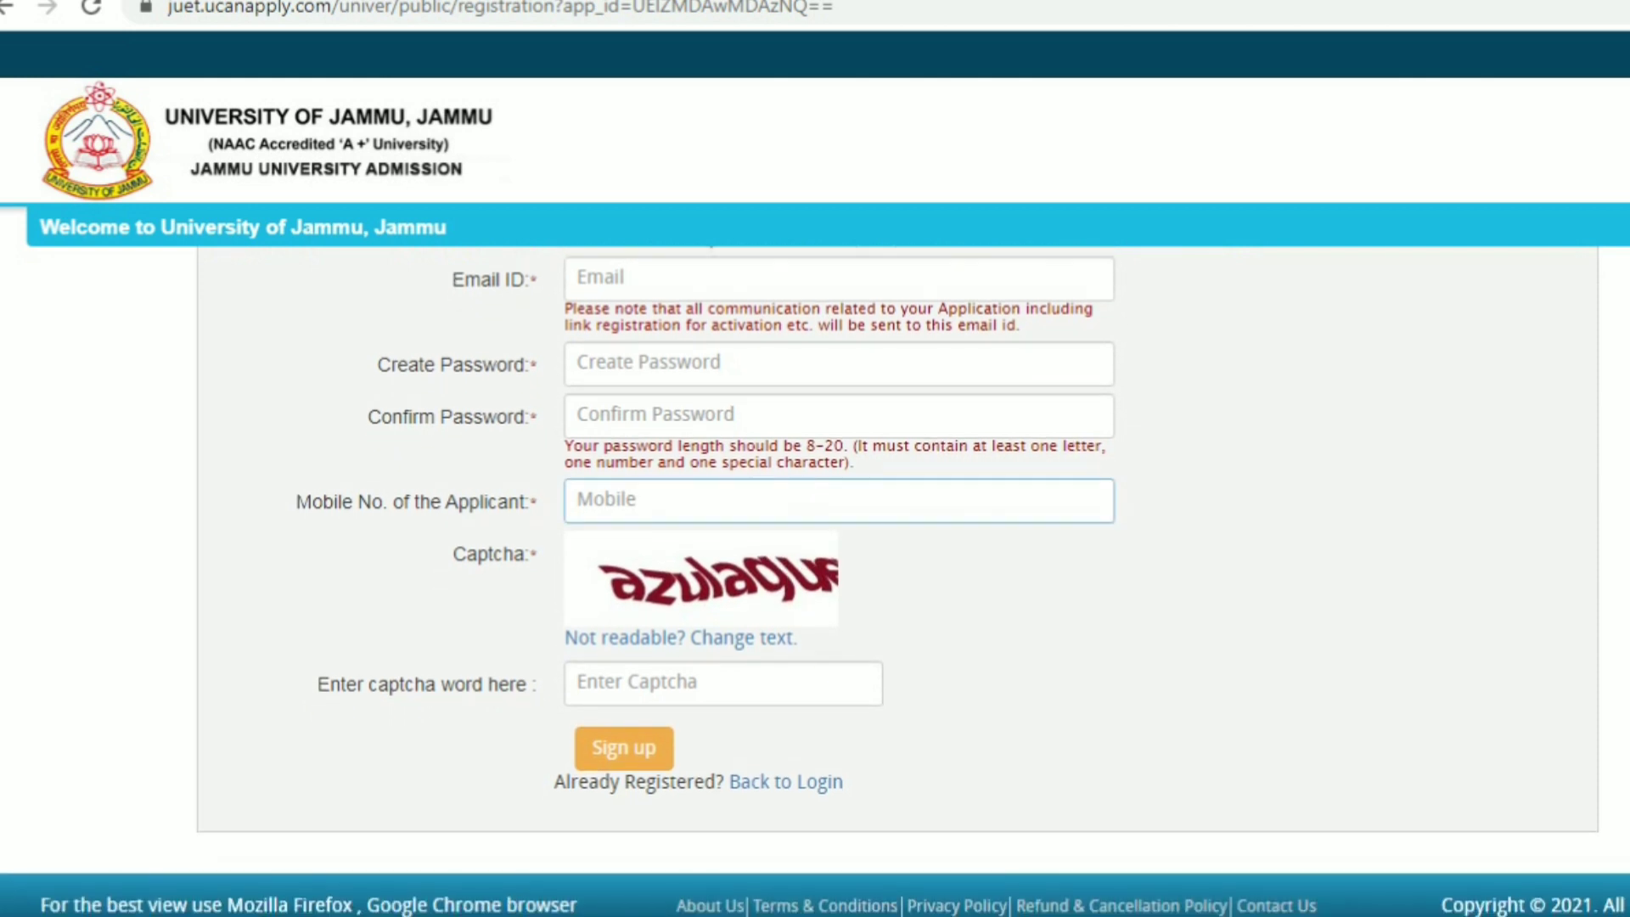
left_click(825, 363)
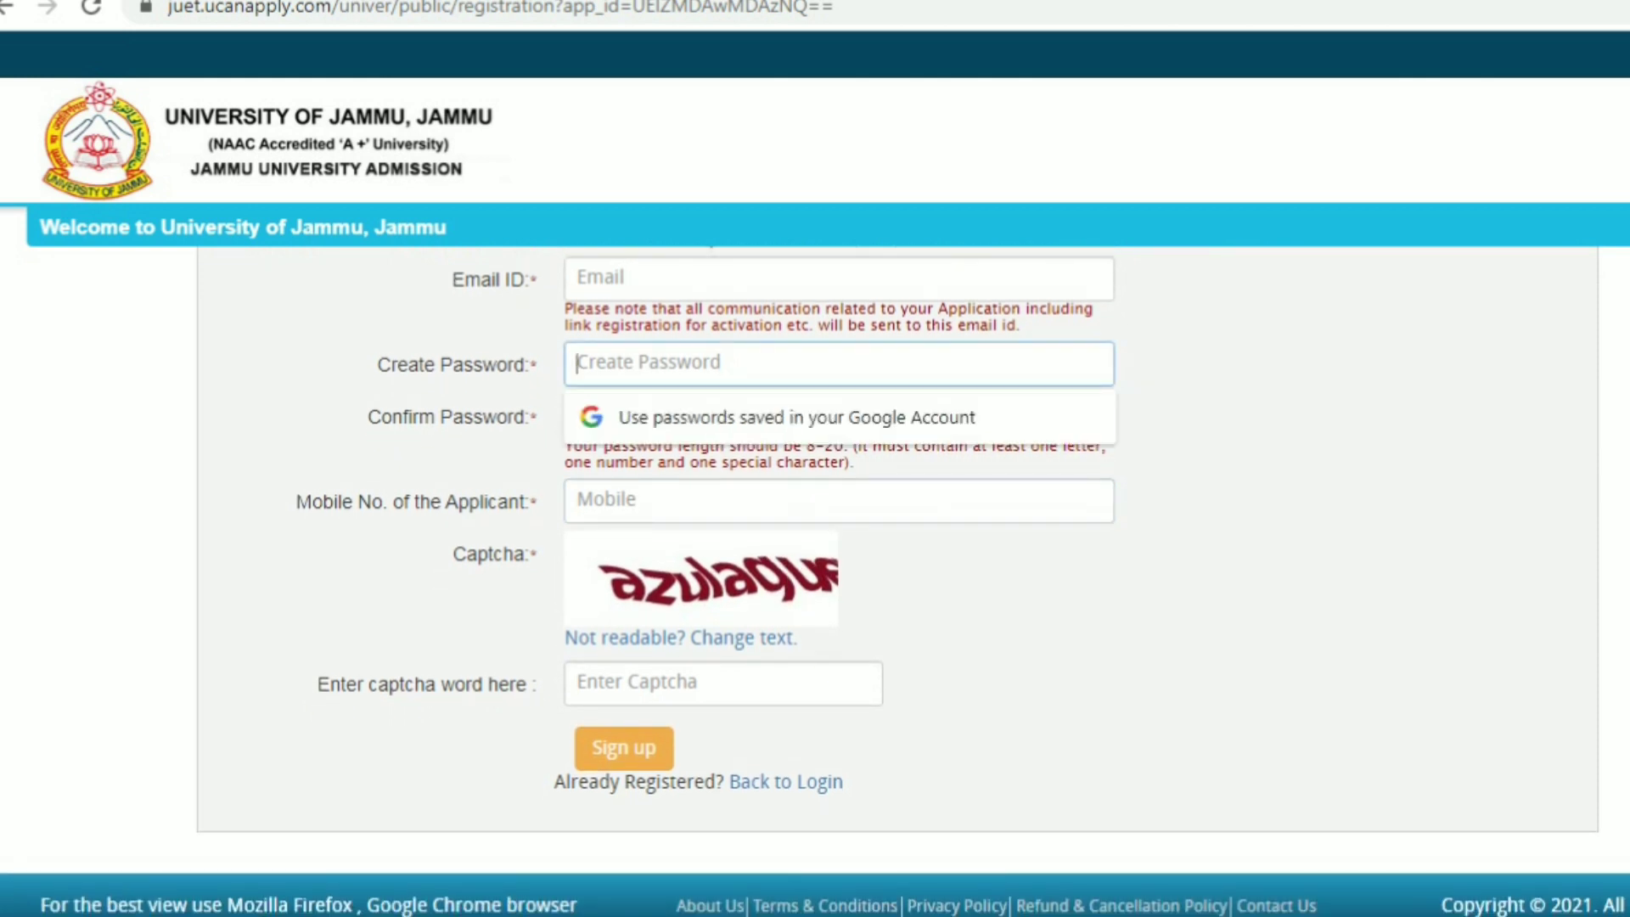
type("***")
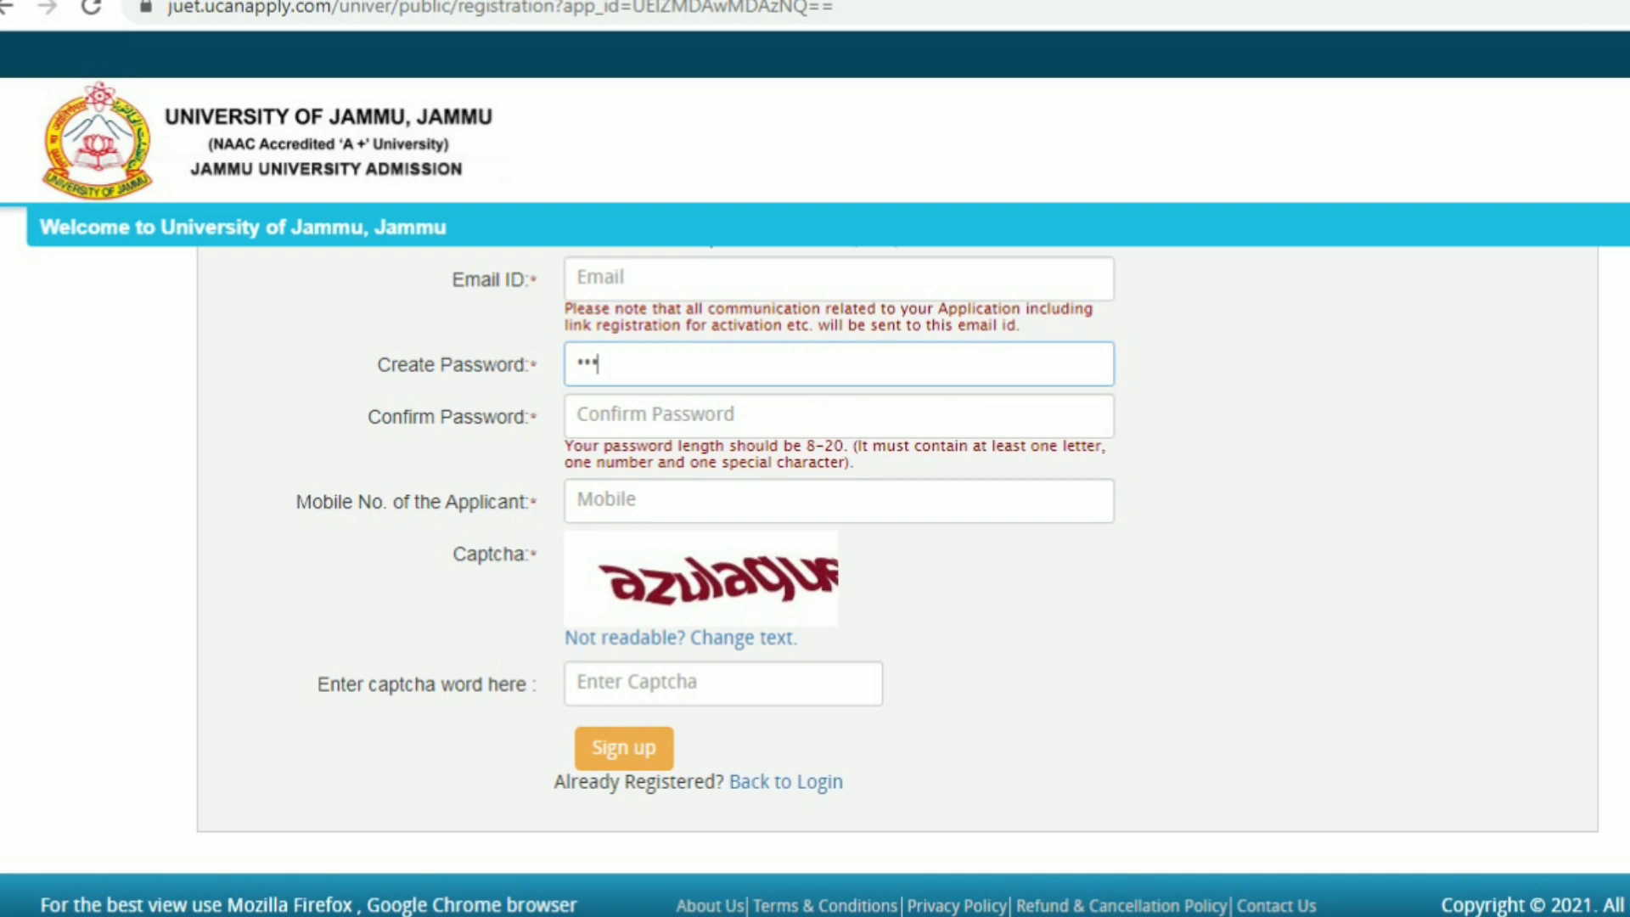
type("*****")
key("Tab")
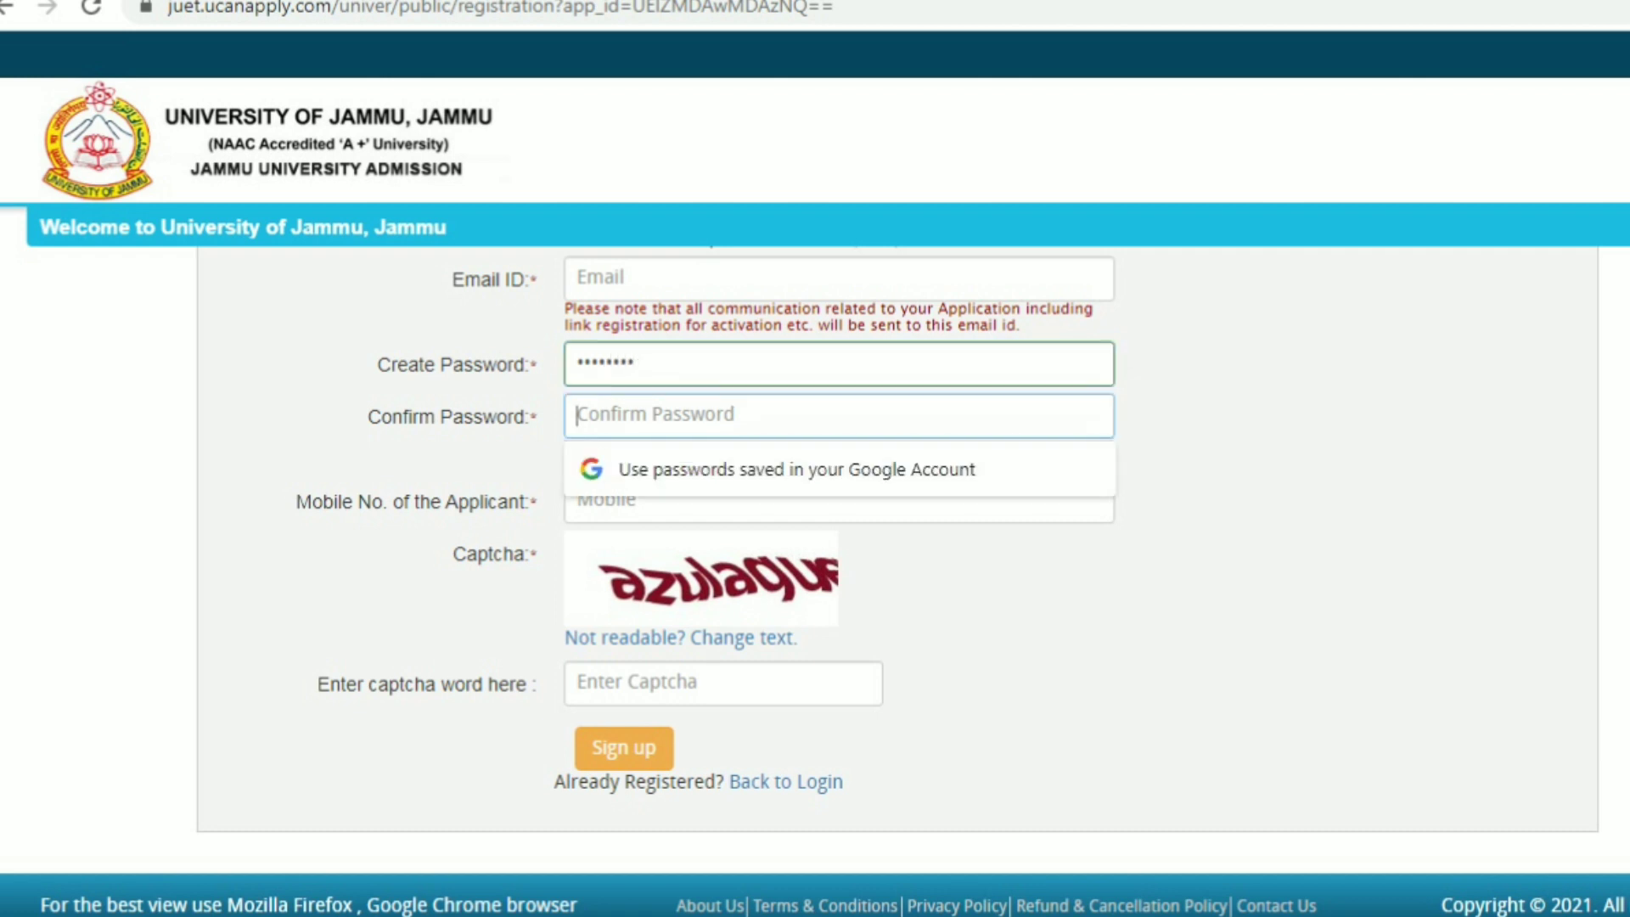
type("***")
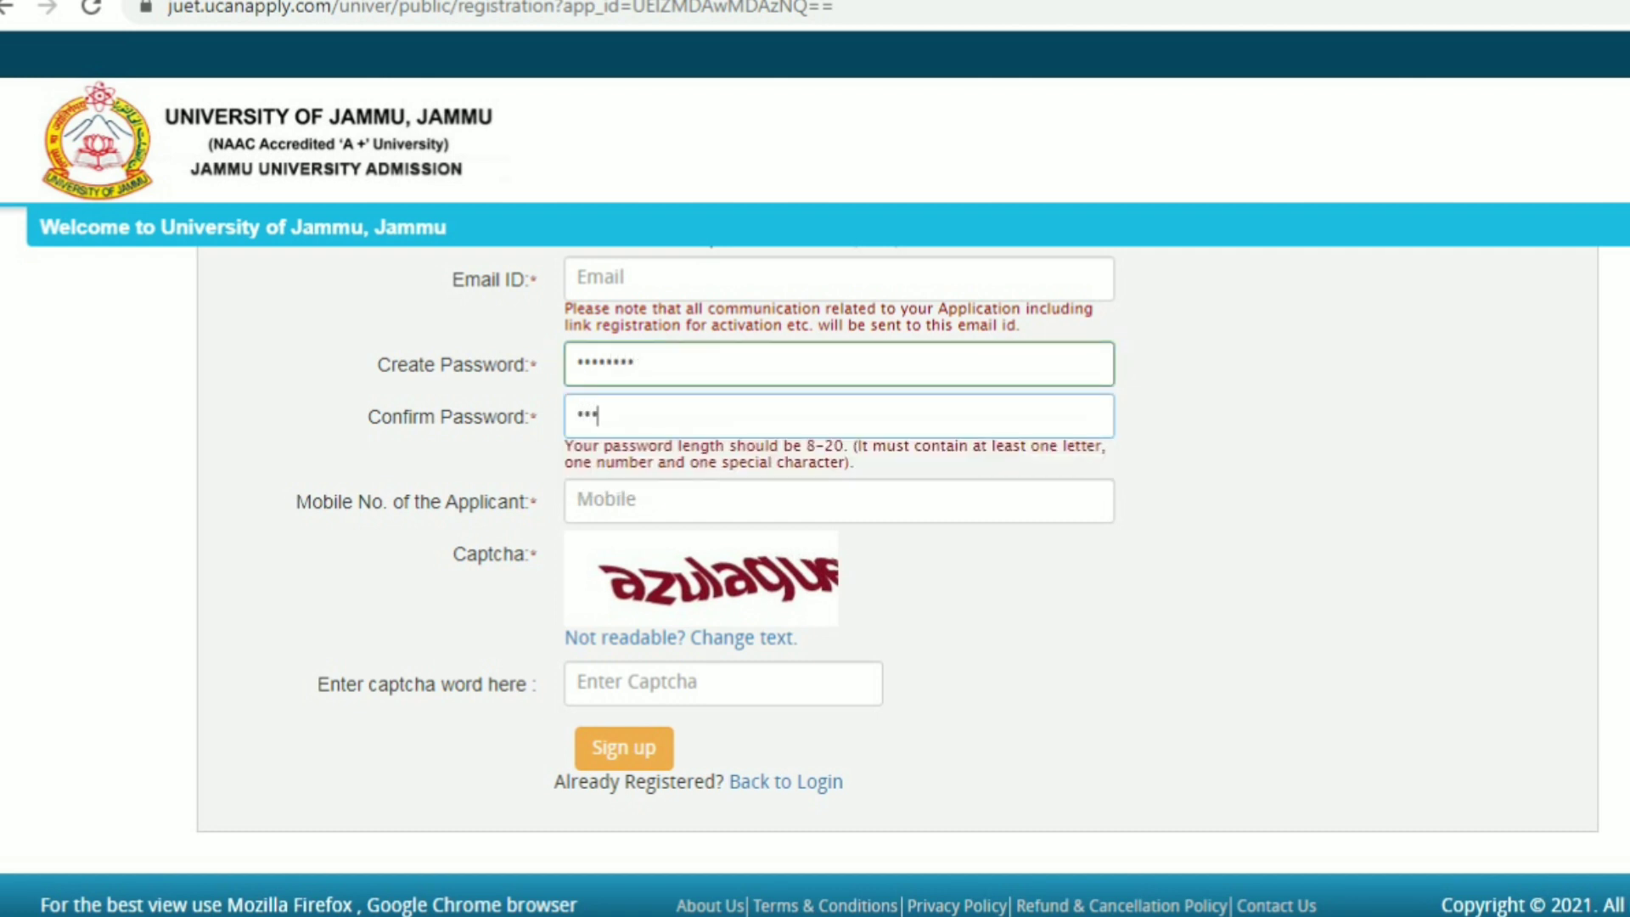
type("*******")
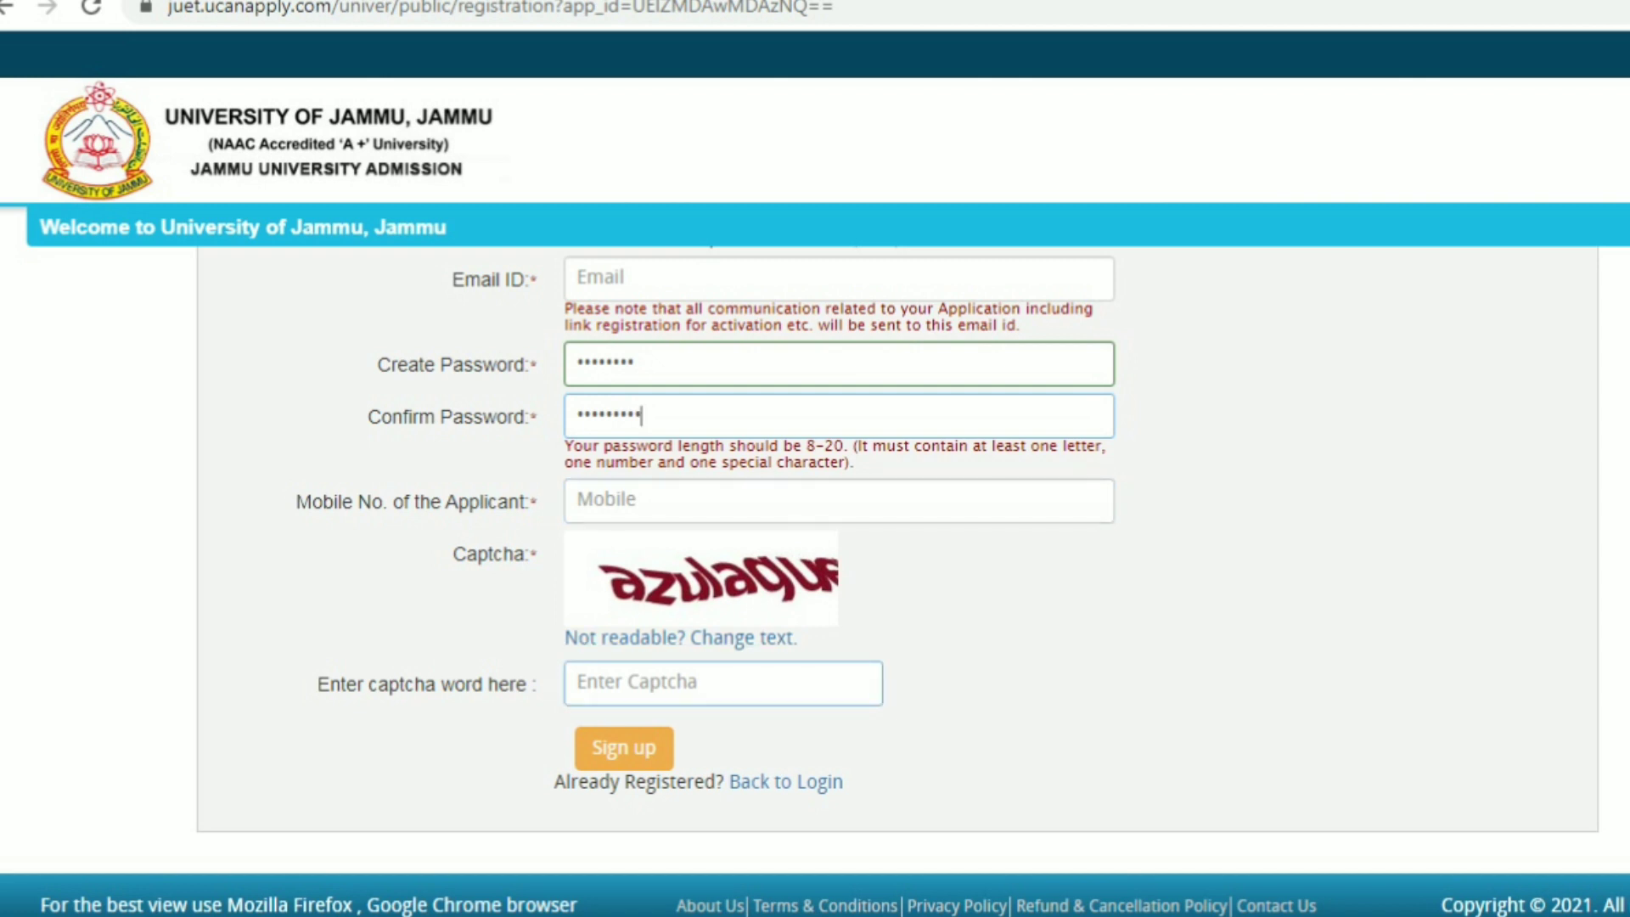
left_click(723, 683)
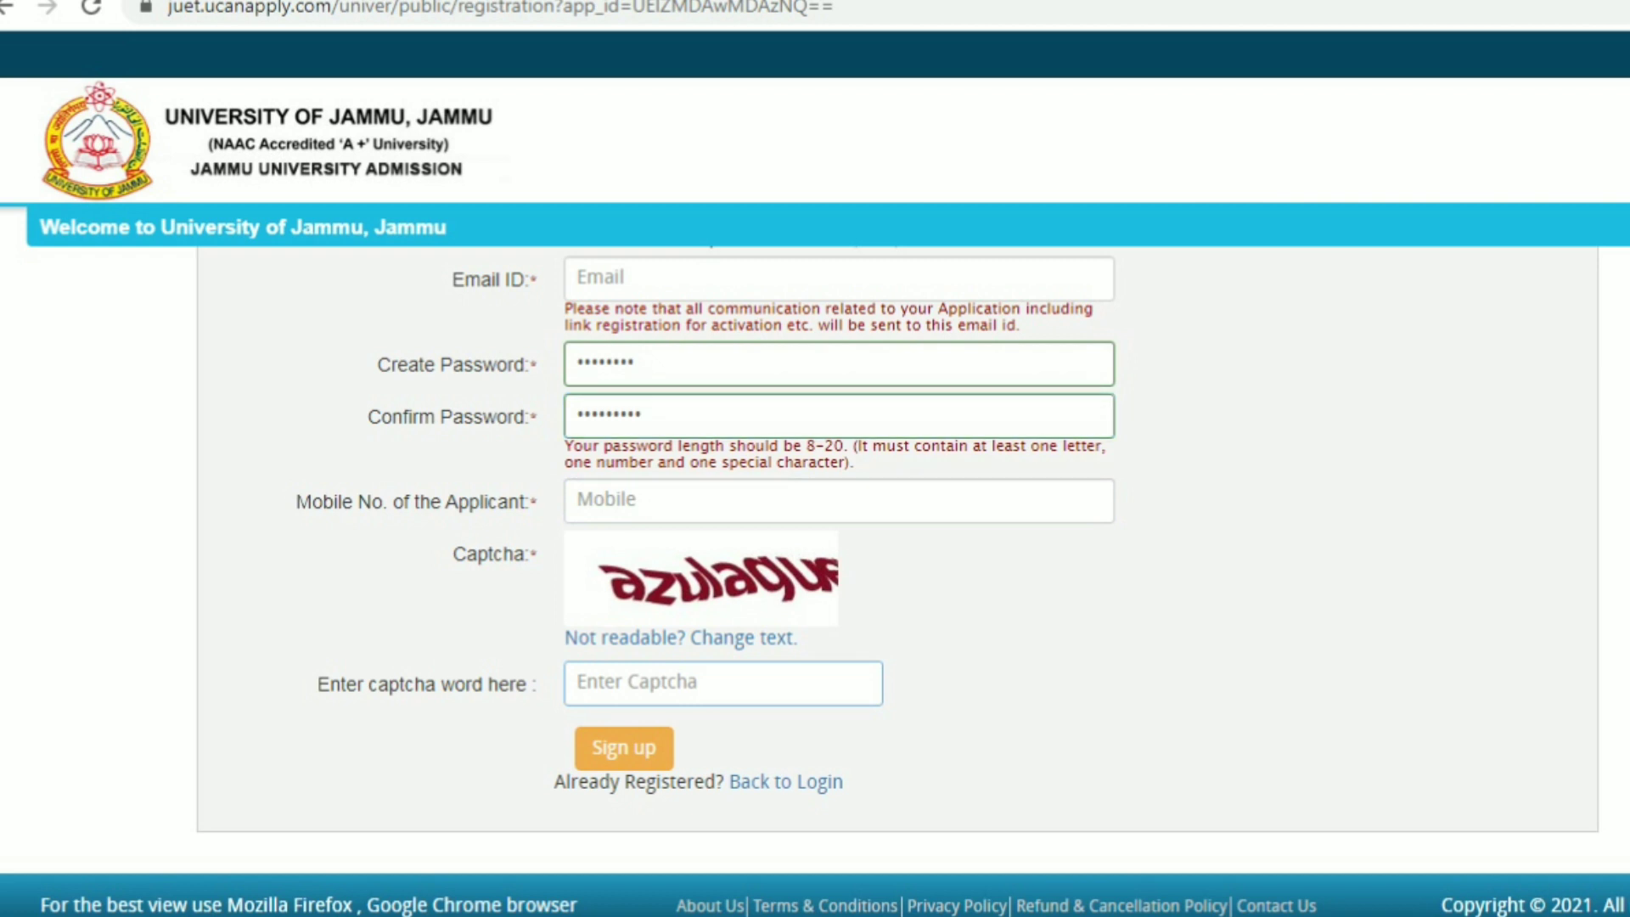
type("a")
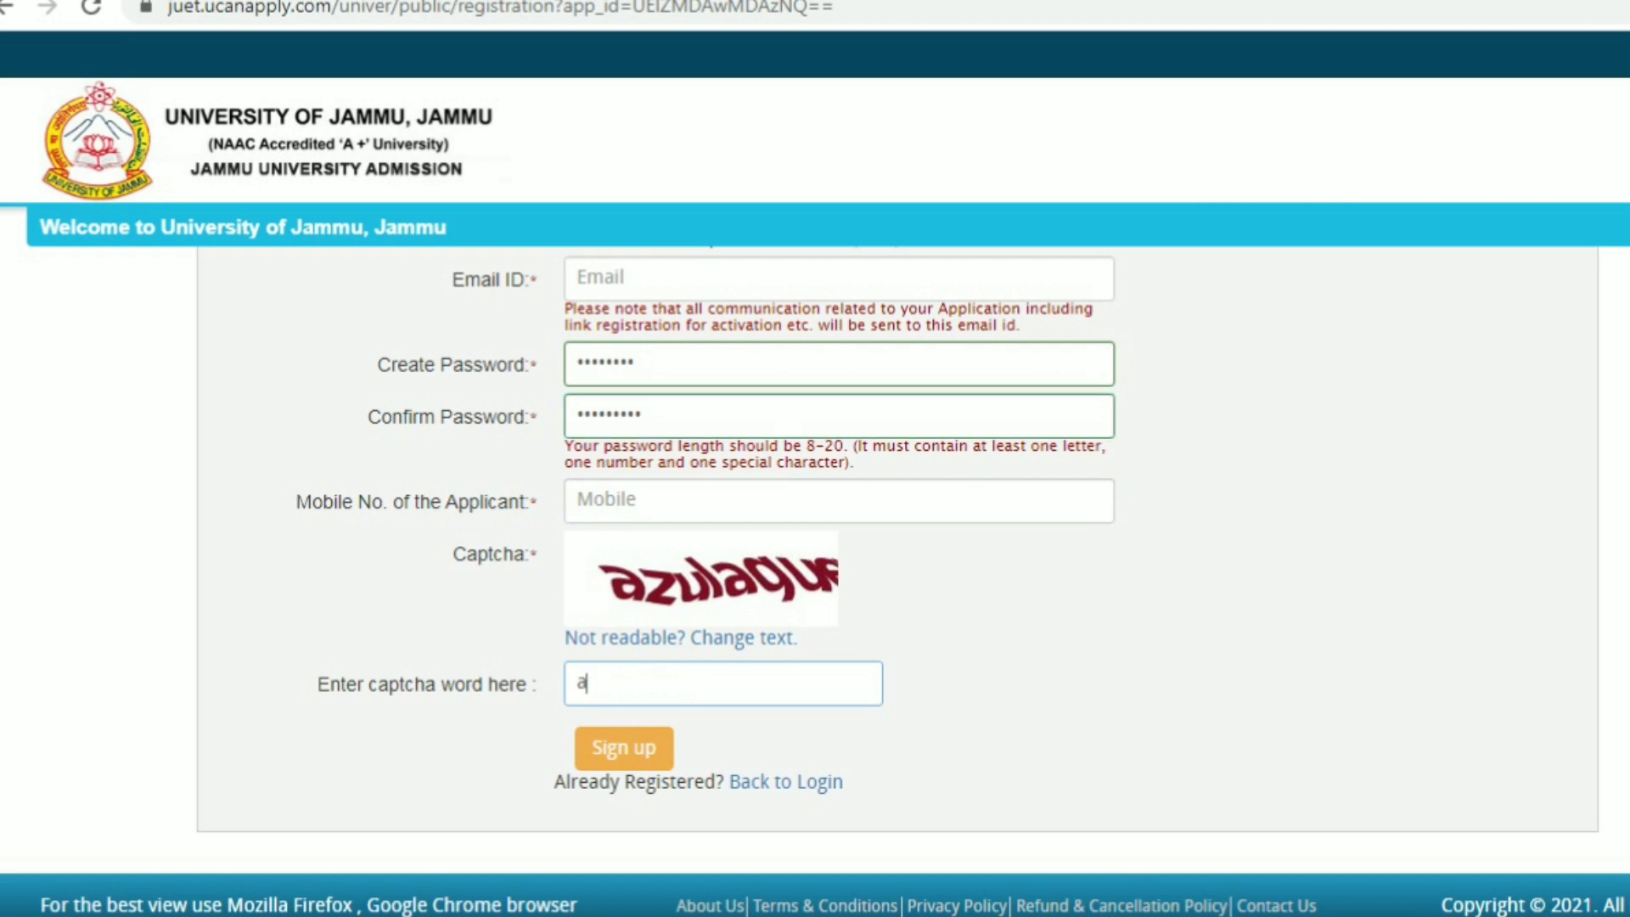
type("z")
type("ul")
type("aq")
type("uf")
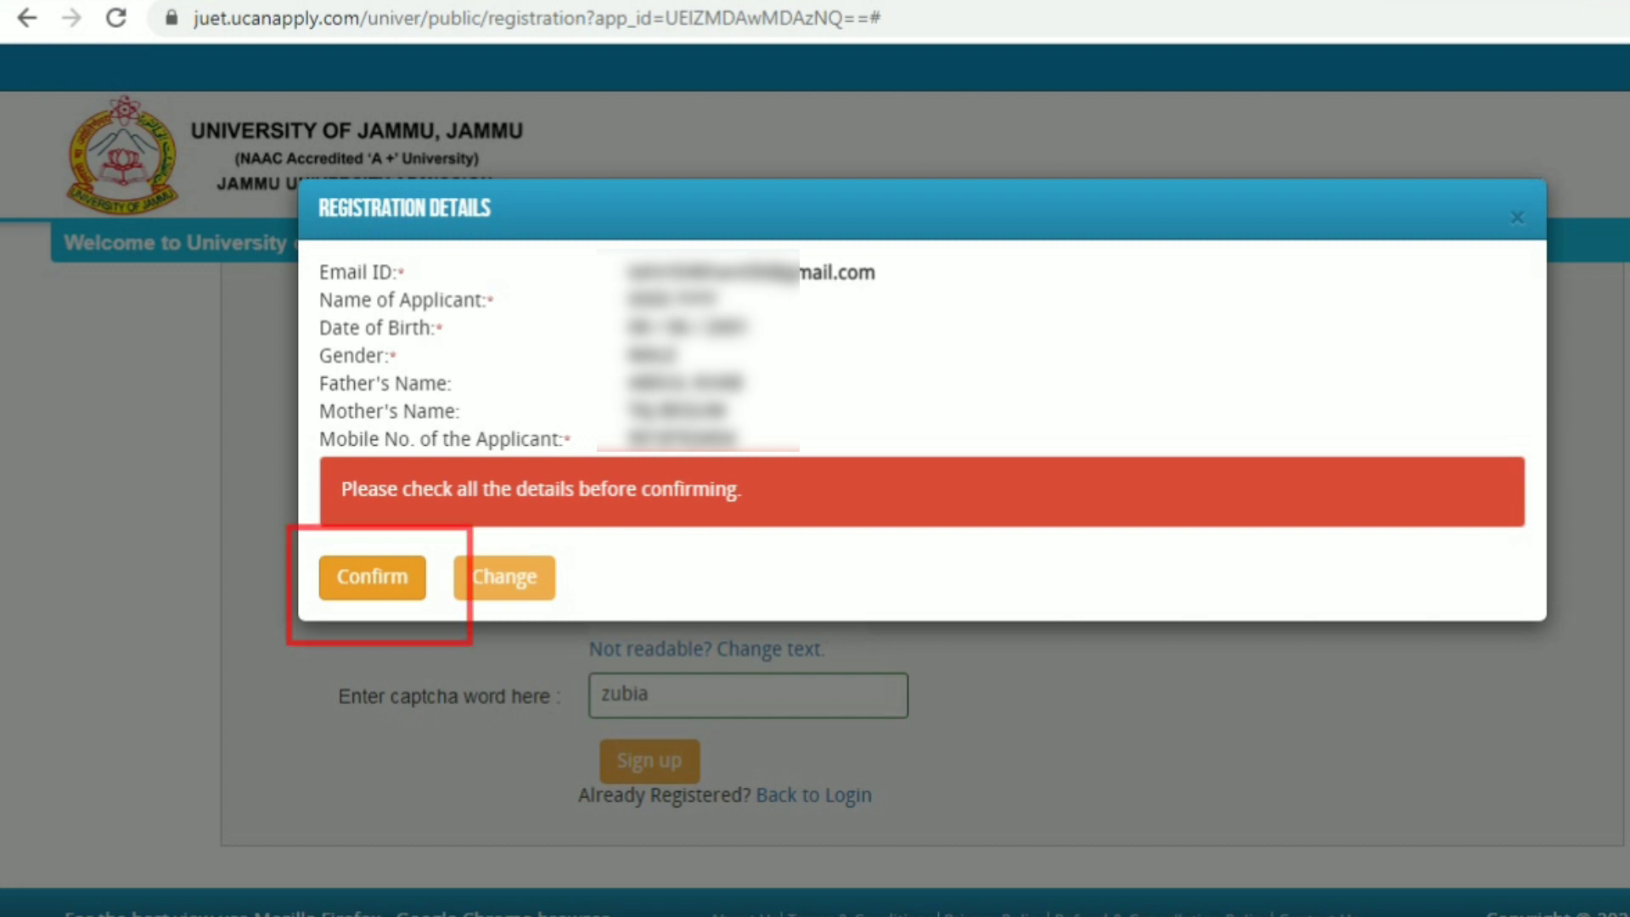
Confirm the reviewed registration details to complete the sign-up
left_click(372, 577)
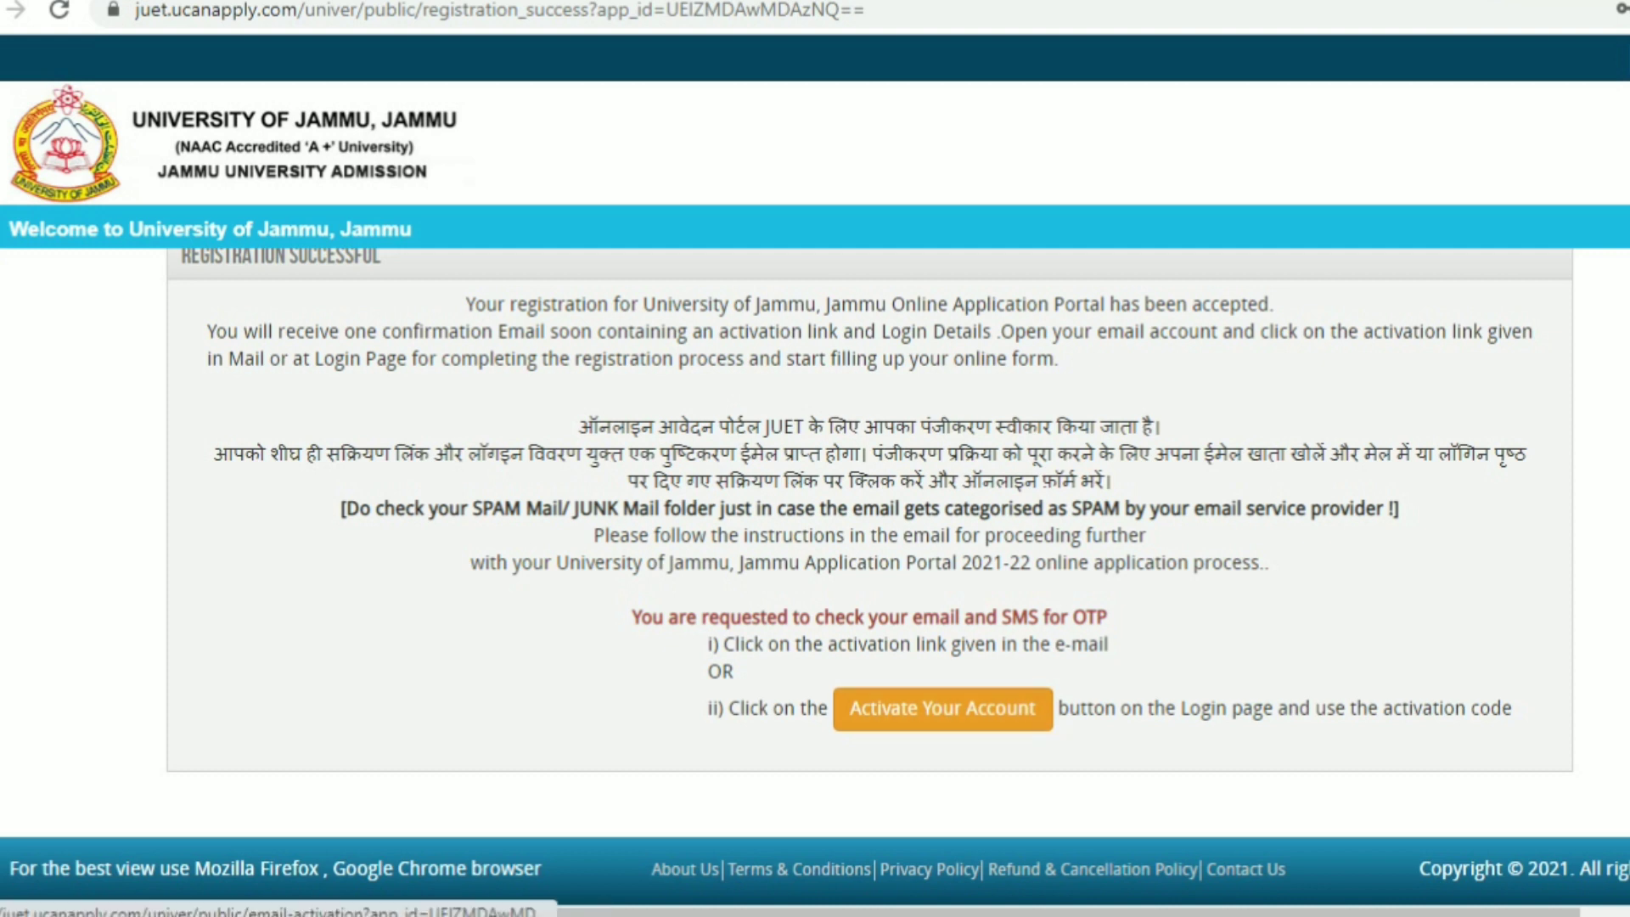
Go to the login page and open the Existing user sign-in form
left_click(942, 708)
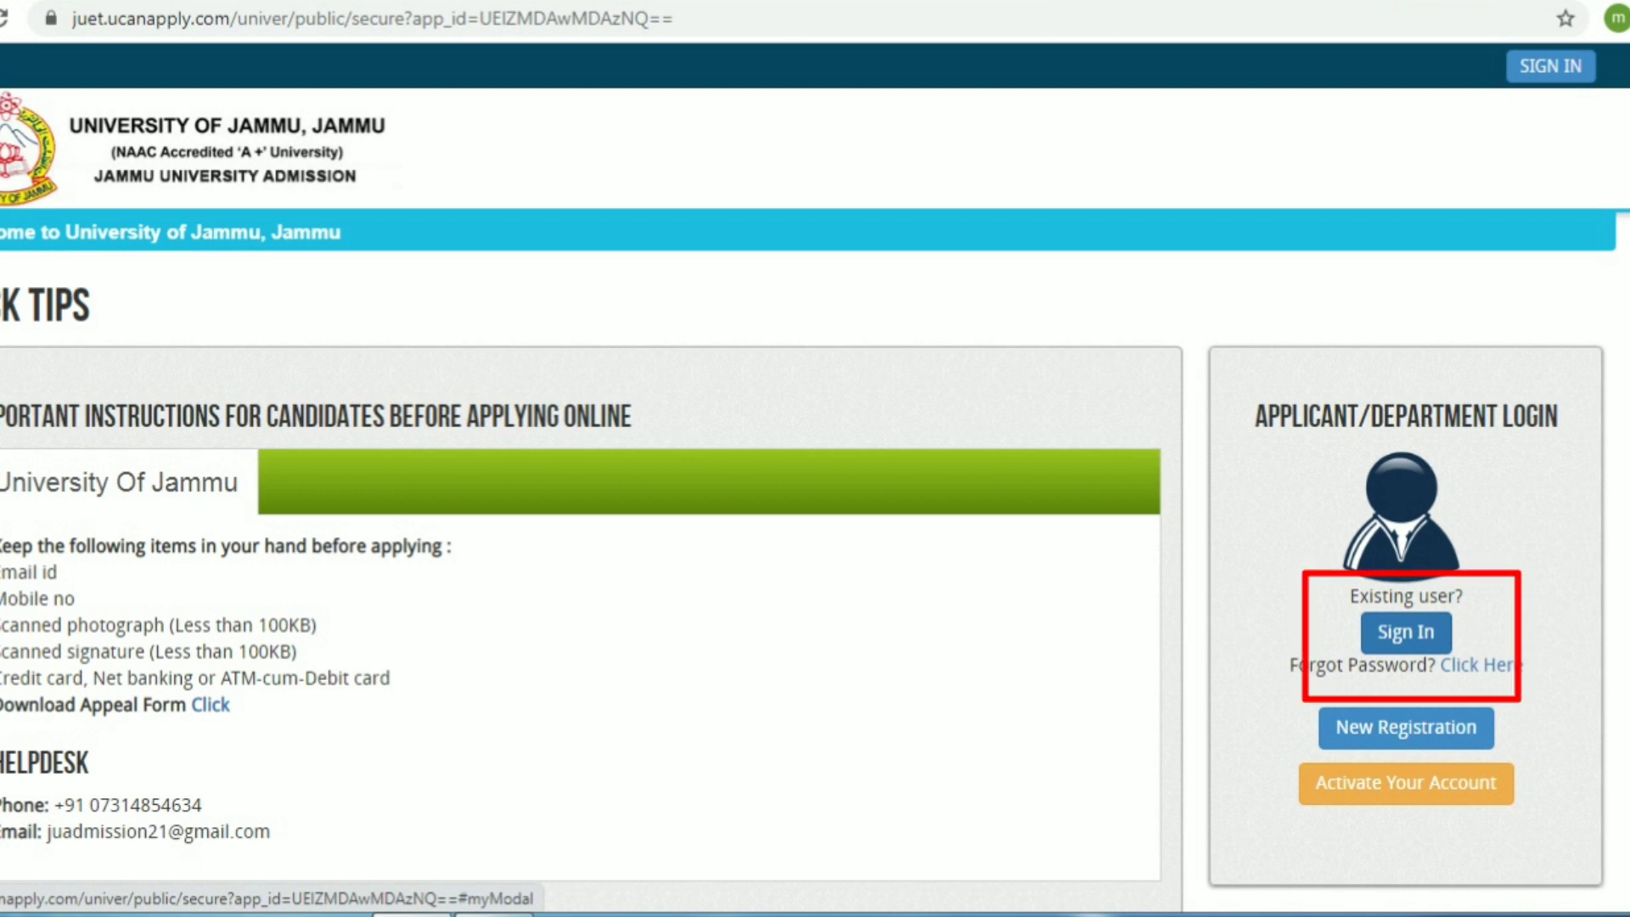
left_click(1406, 631)
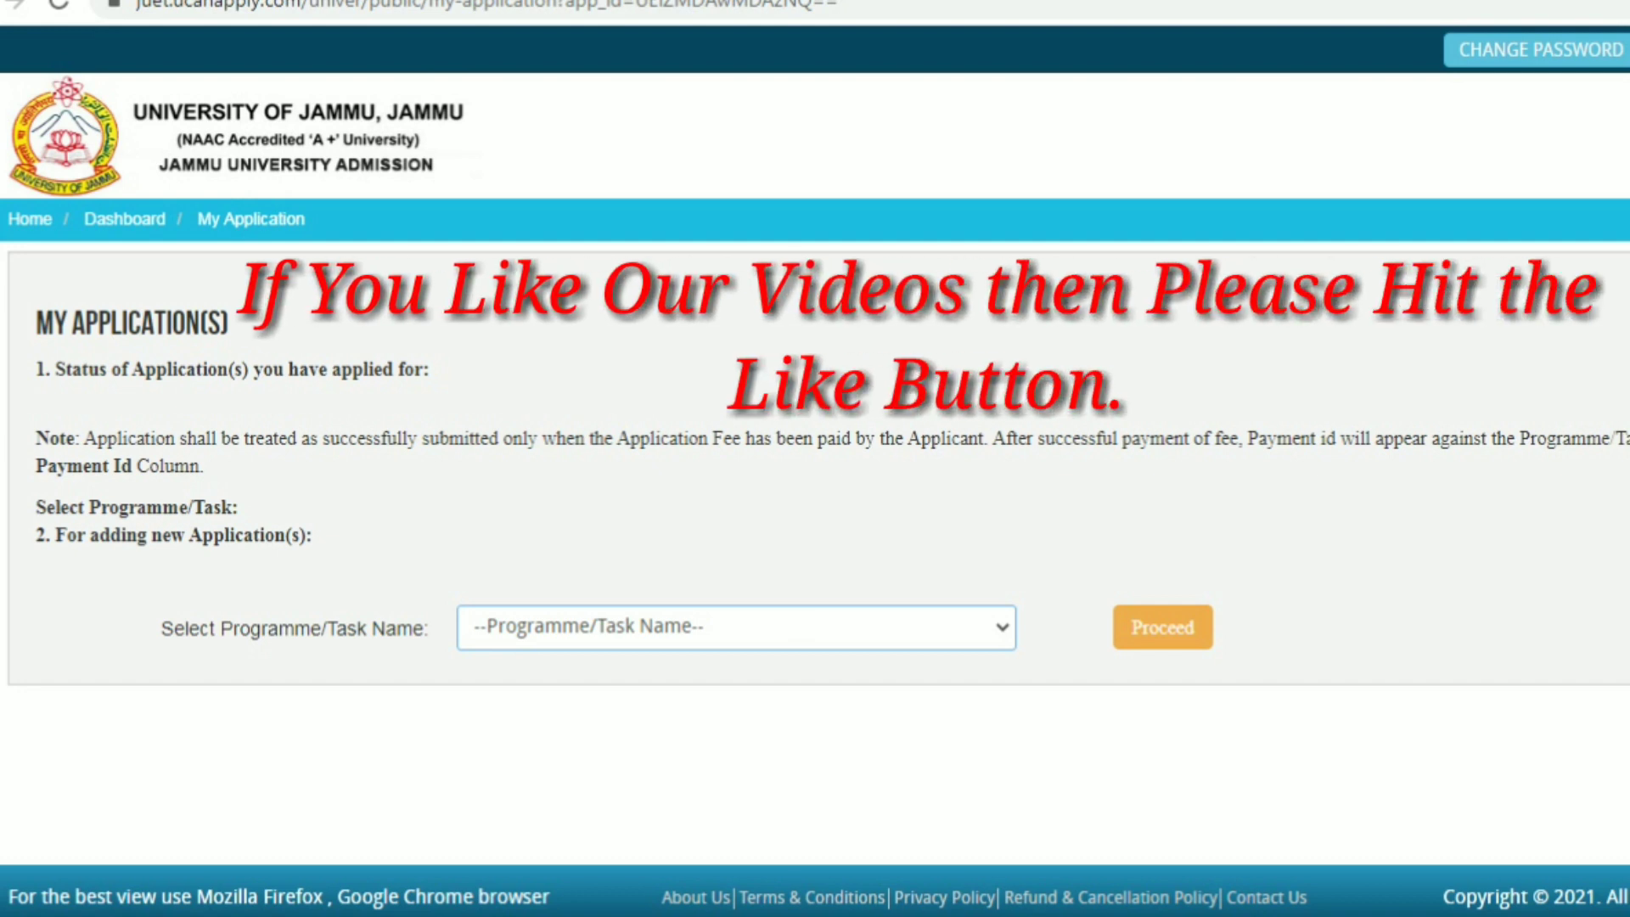
Select 'Common Registration form for all PG Programme' as the programme and proceed
left_click(735, 627)
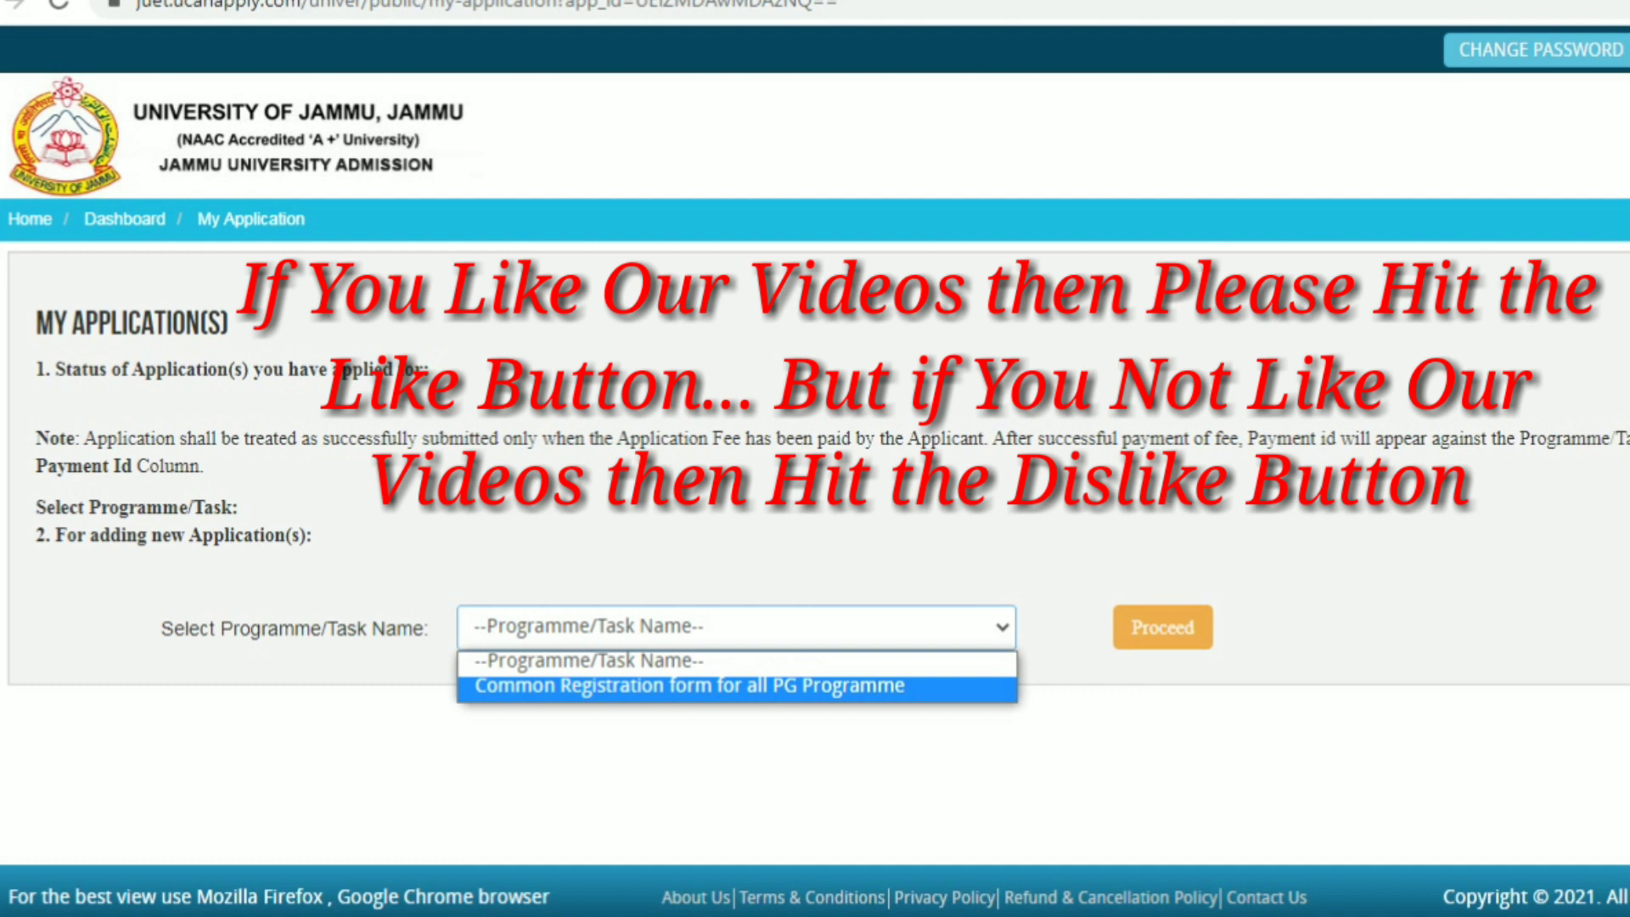
left_click(737, 687)
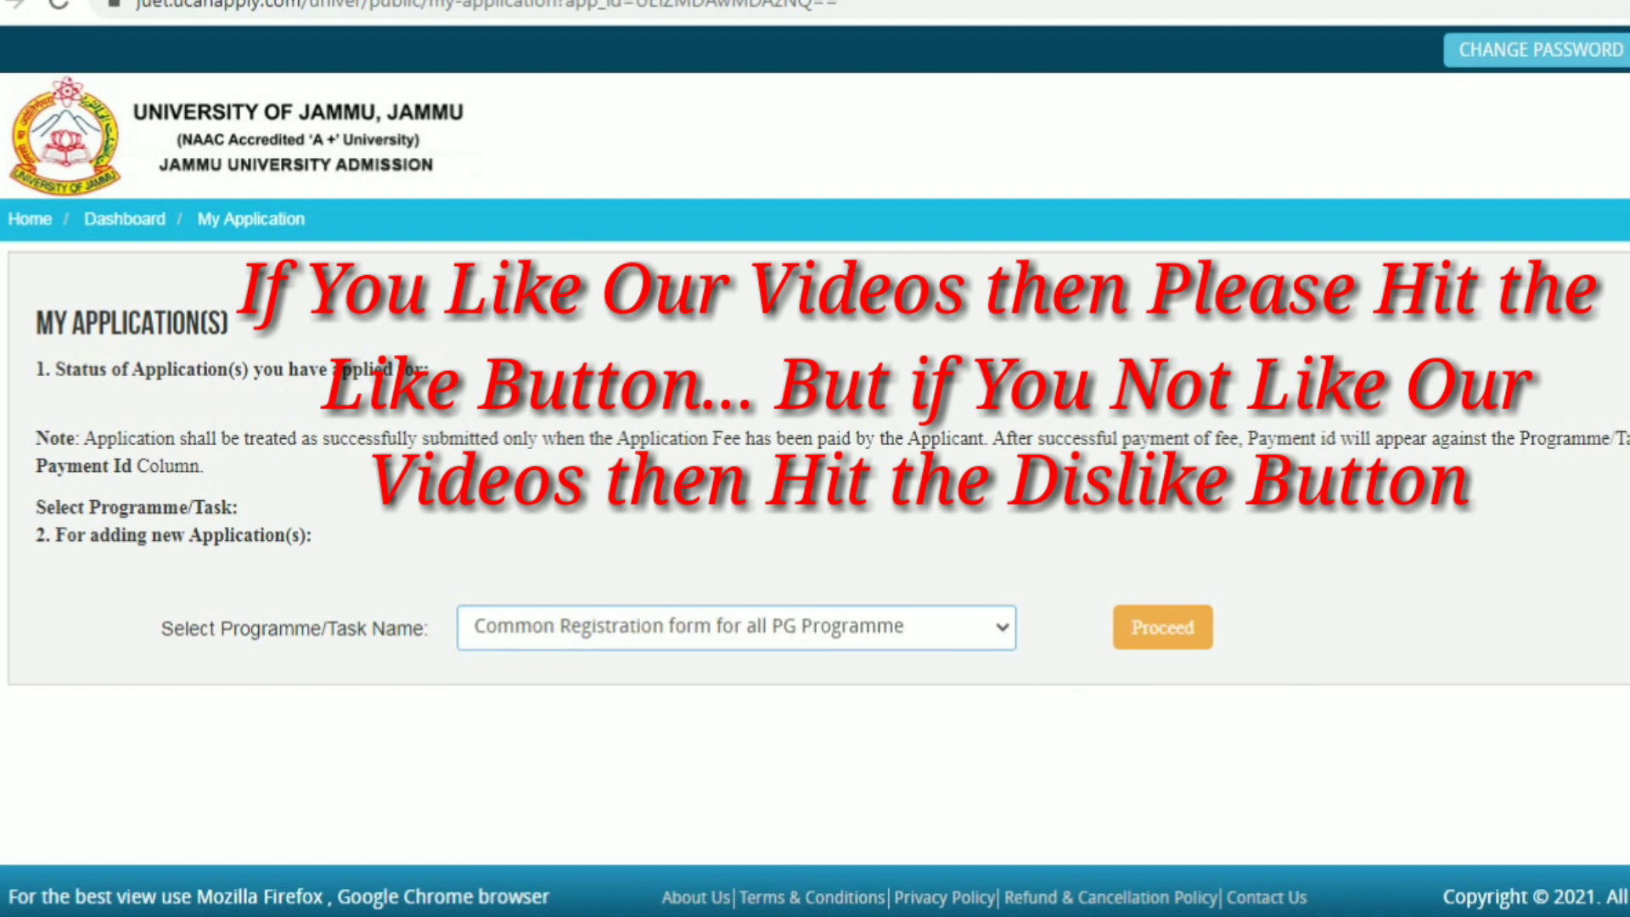
left_click(1162, 627)
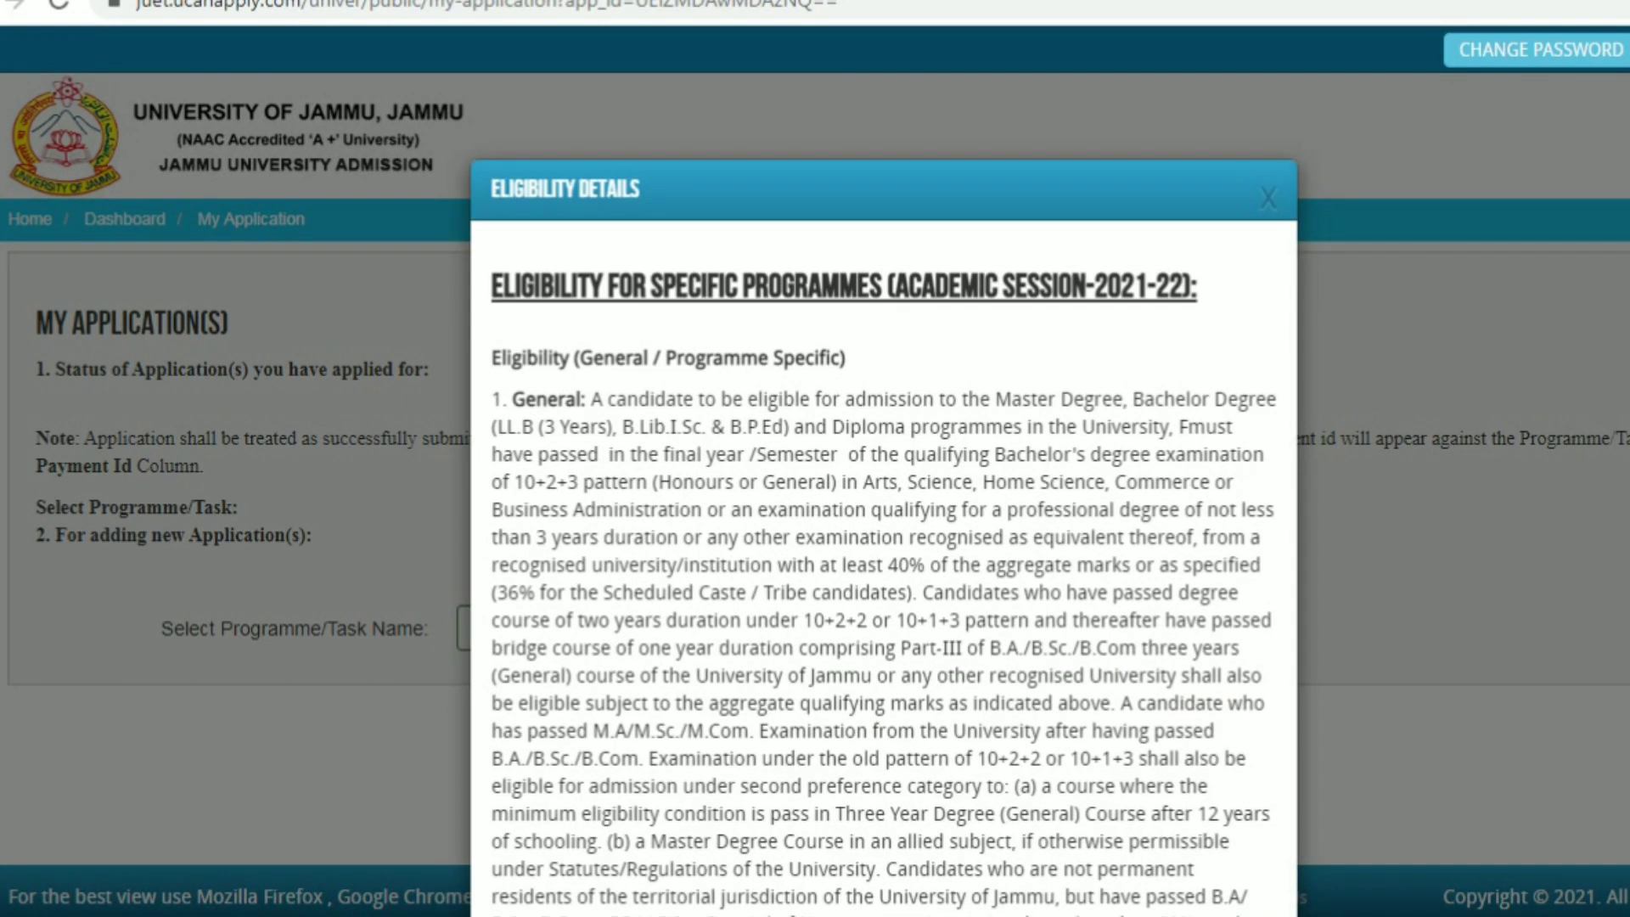
Read through the eligibility conditions, tick the confirmation box, and add the PG programme
scroll(883, 510, "down", 6)
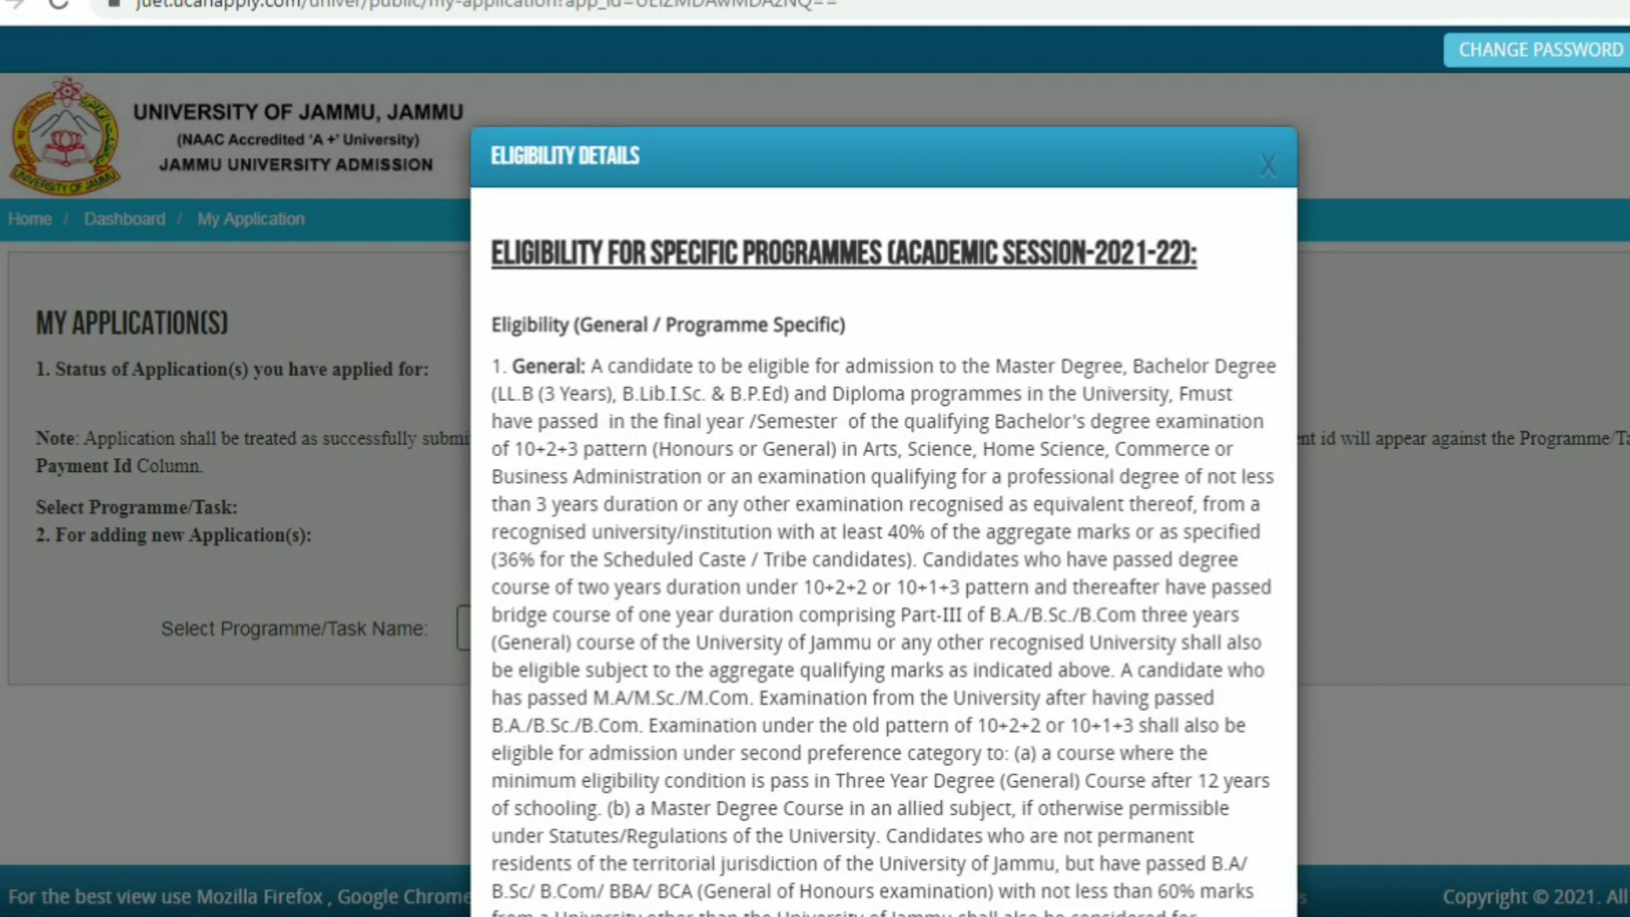
scroll(883, 510, "down", 7)
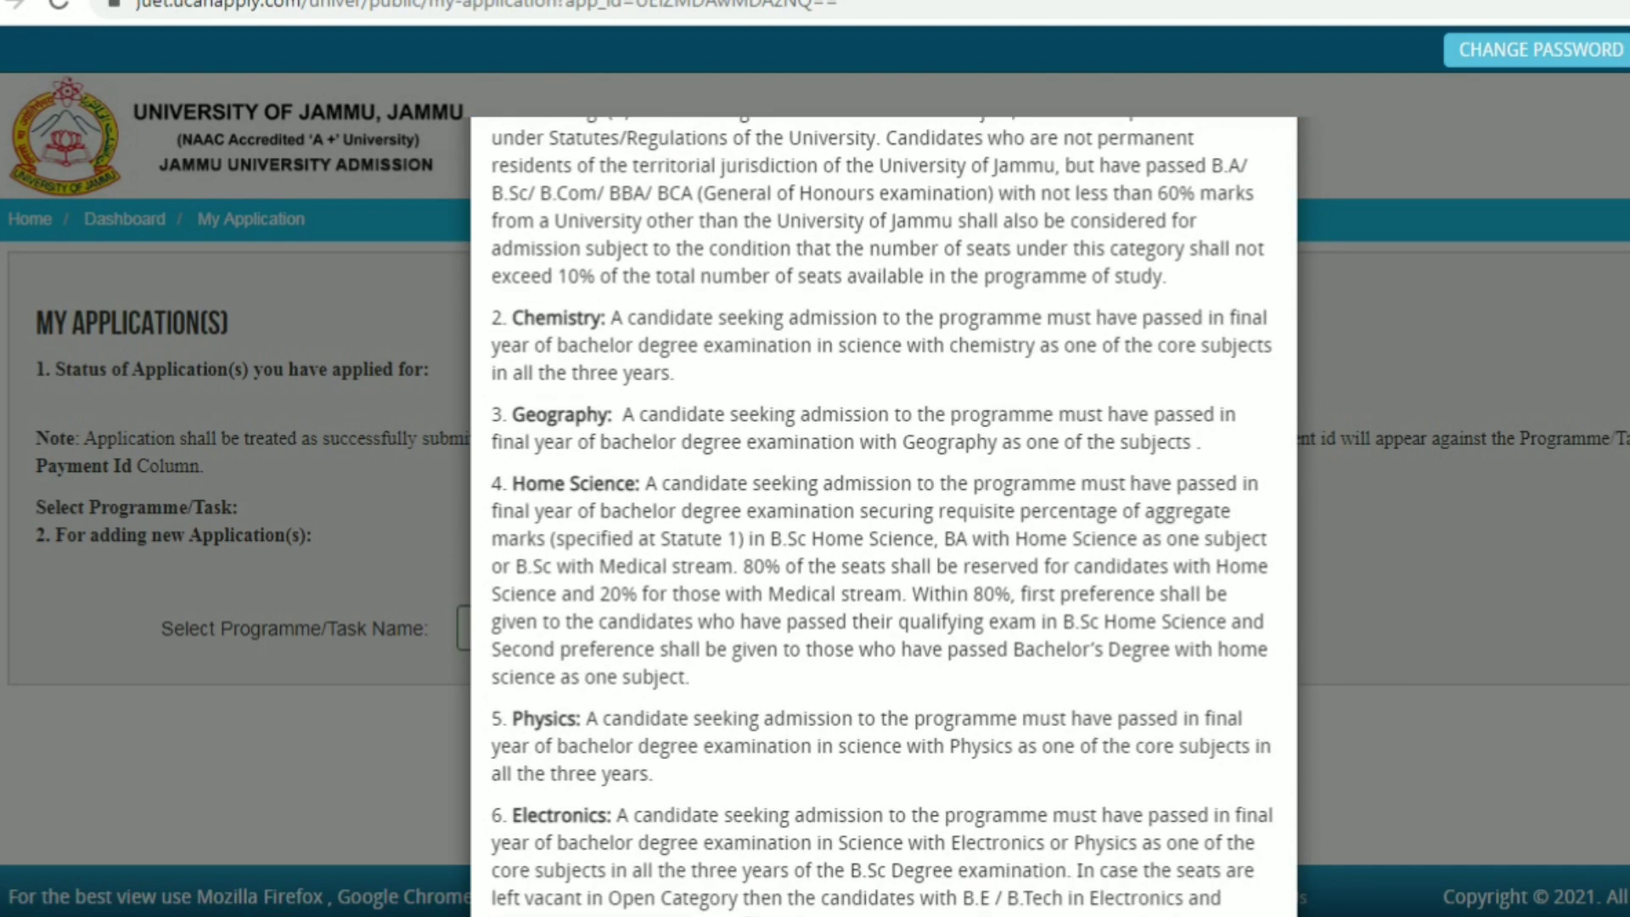
scroll(882, 509, "down", 3)
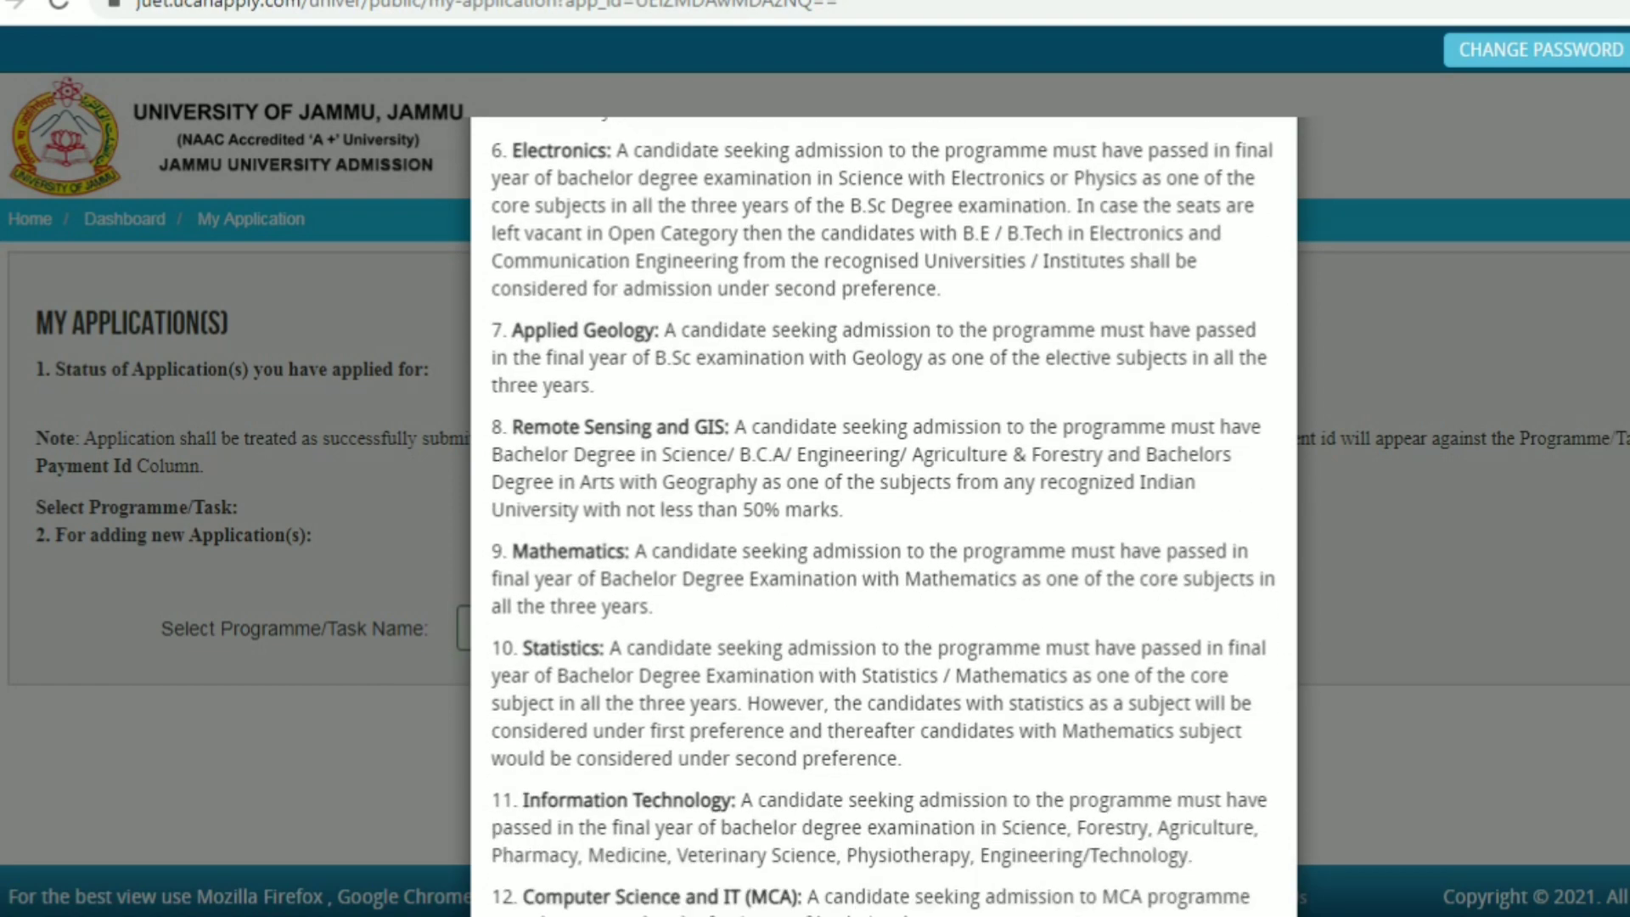
scroll(883, 509, "down", 3)
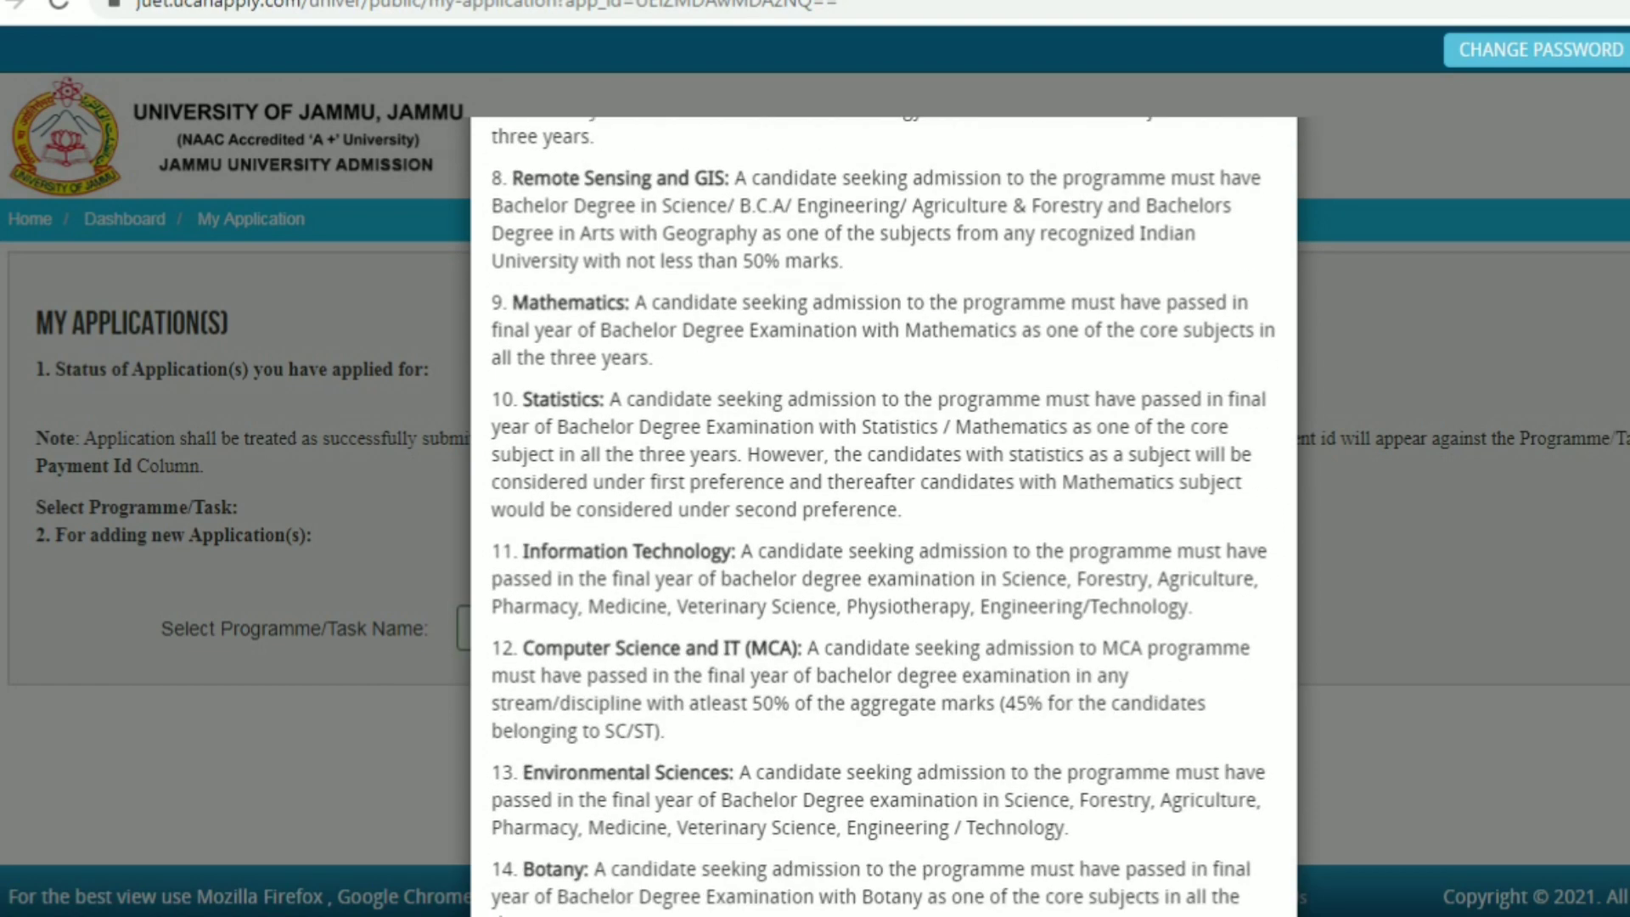
scroll(883, 510, "down", 5)
scroll(883, 509, "down", 7)
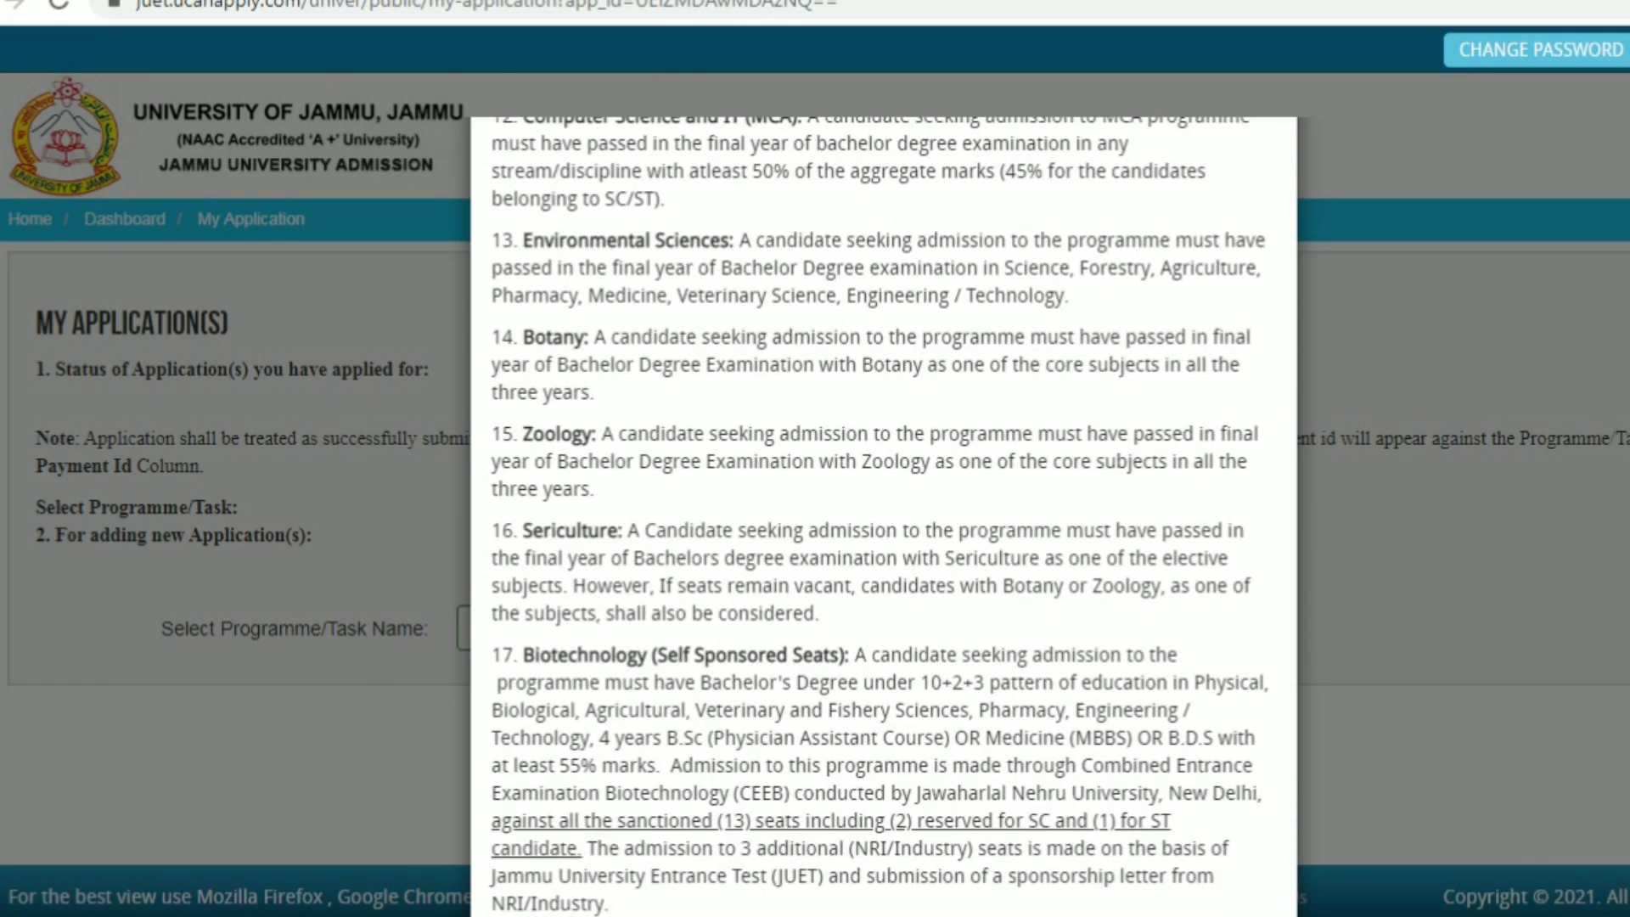
scroll(883, 510, "down", 20)
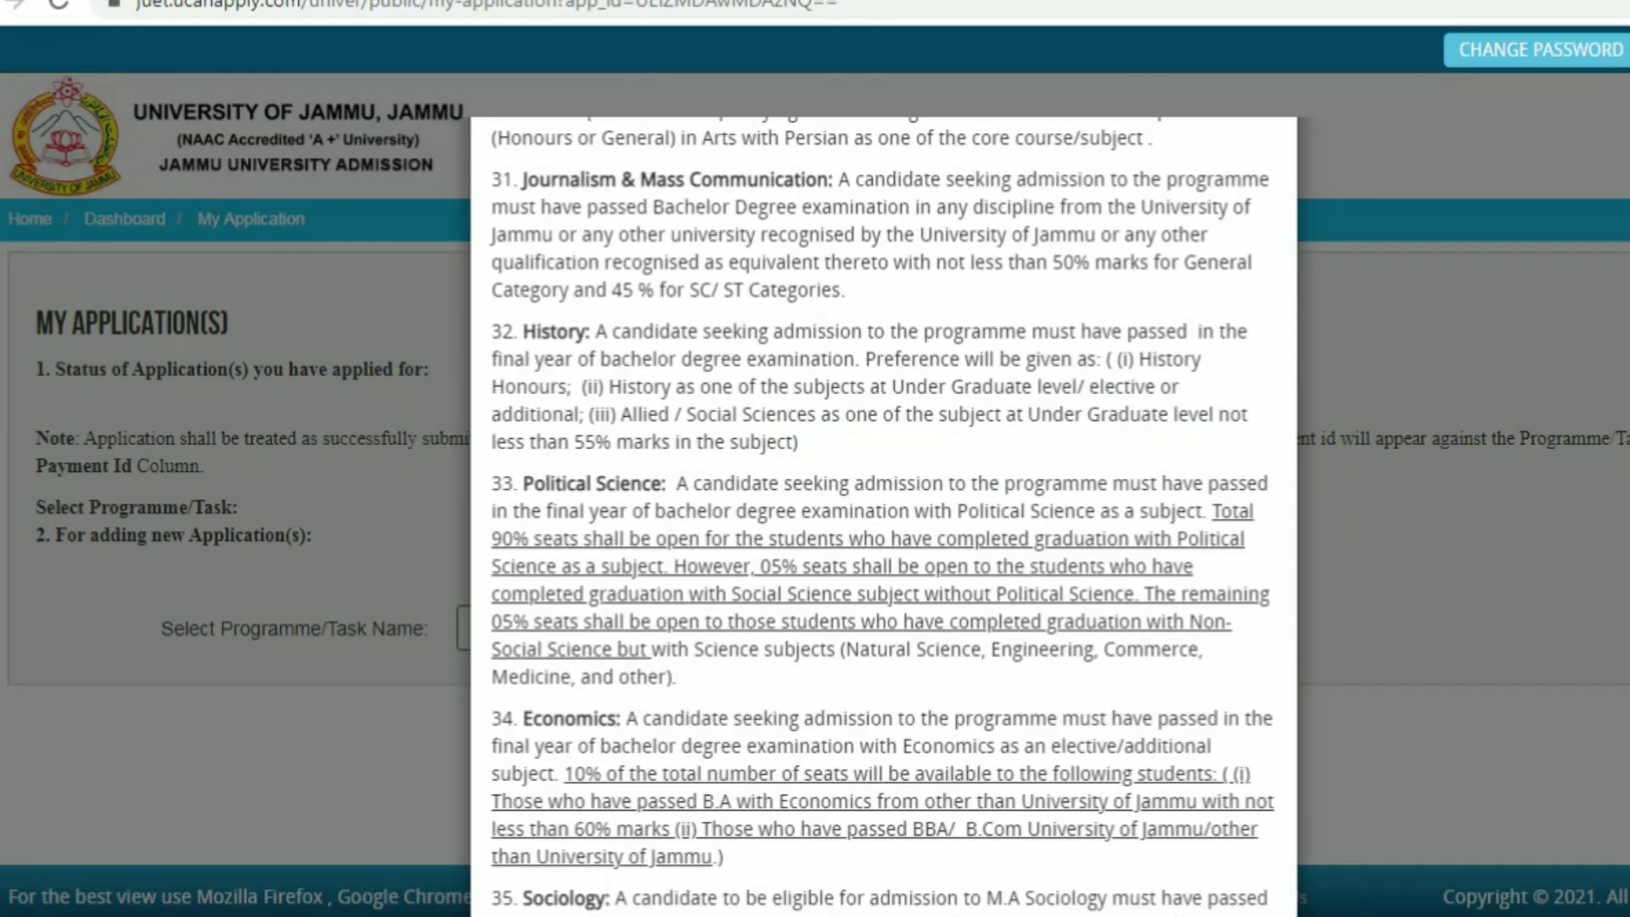
scroll(883, 509, "down", 10)
scroll(882, 509, "down", 4)
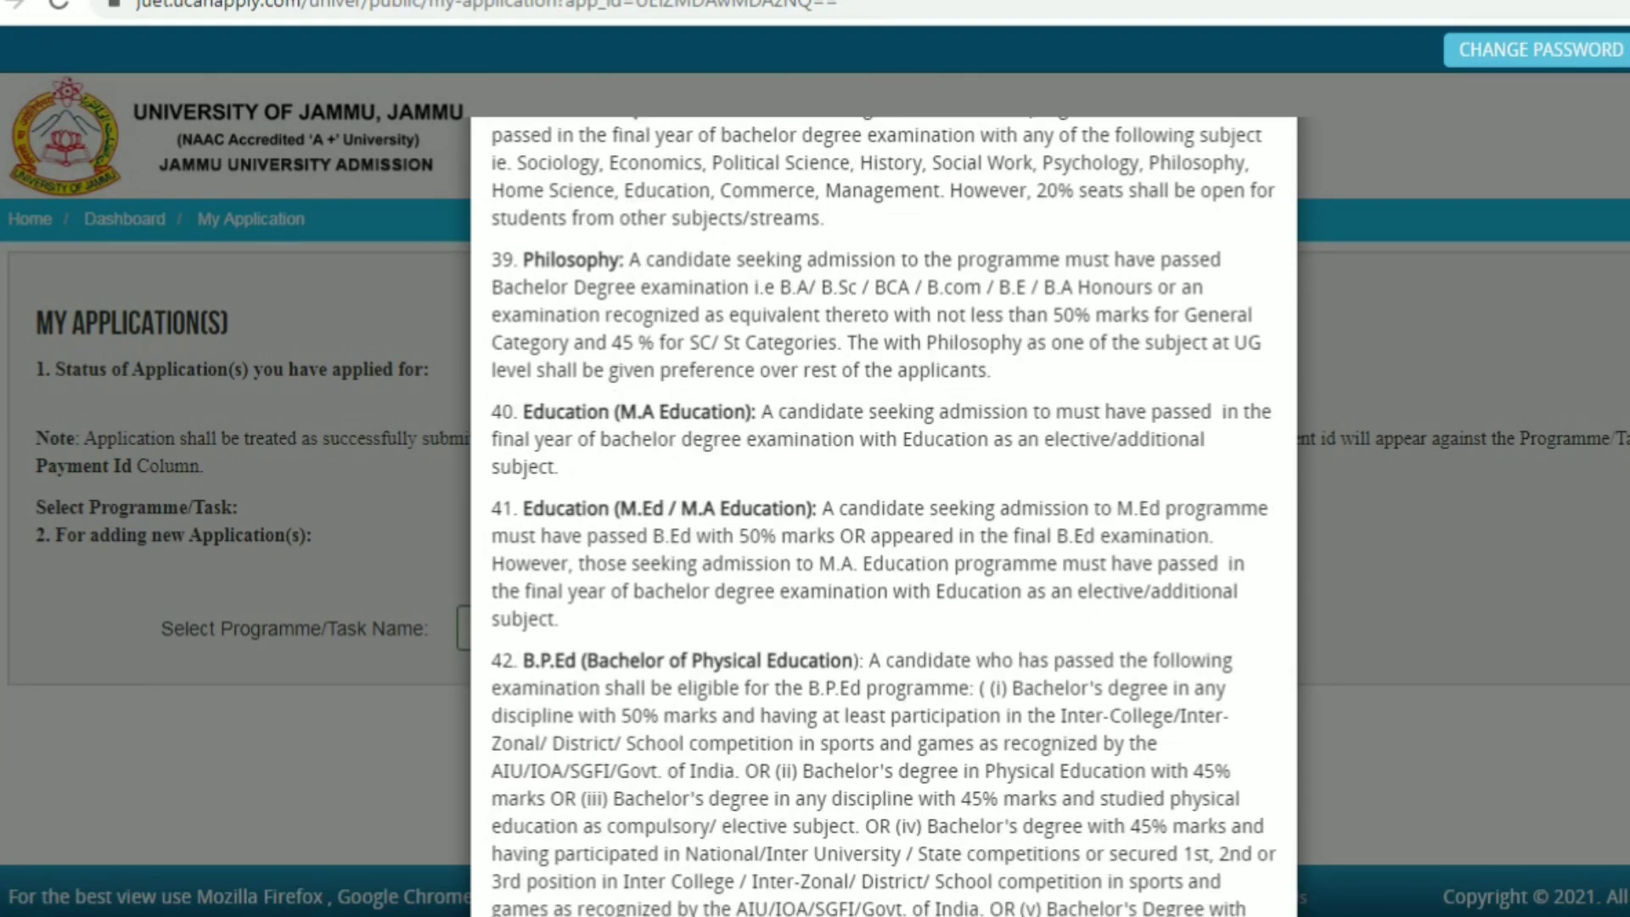
scroll(883, 509, "down", 20)
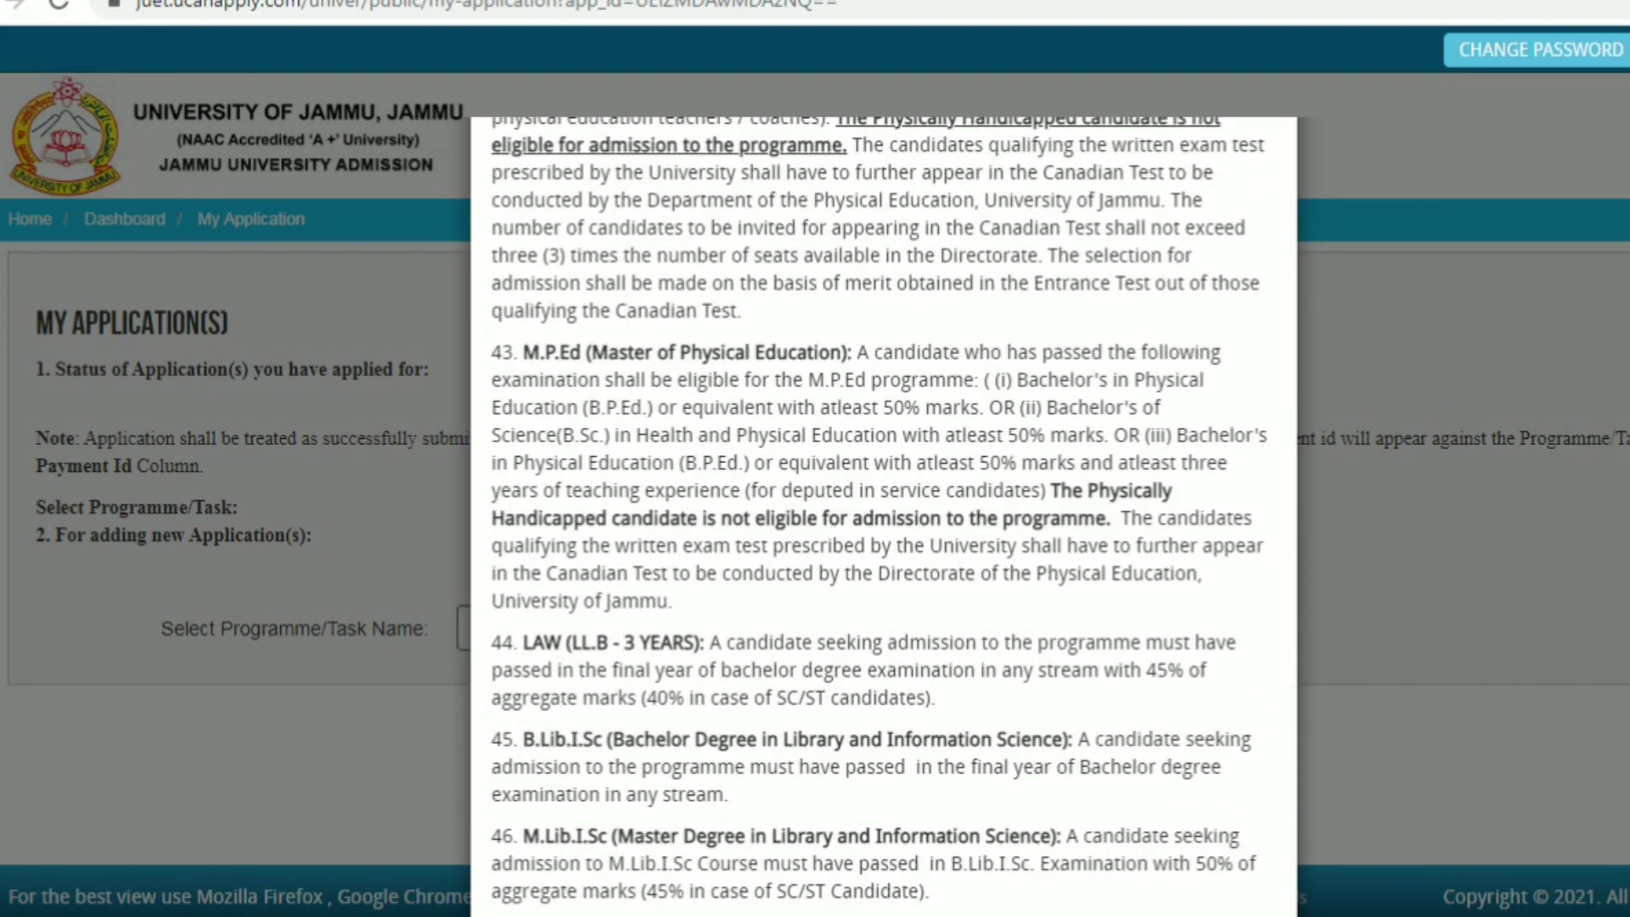
scroll(882, 509, "down", 7)
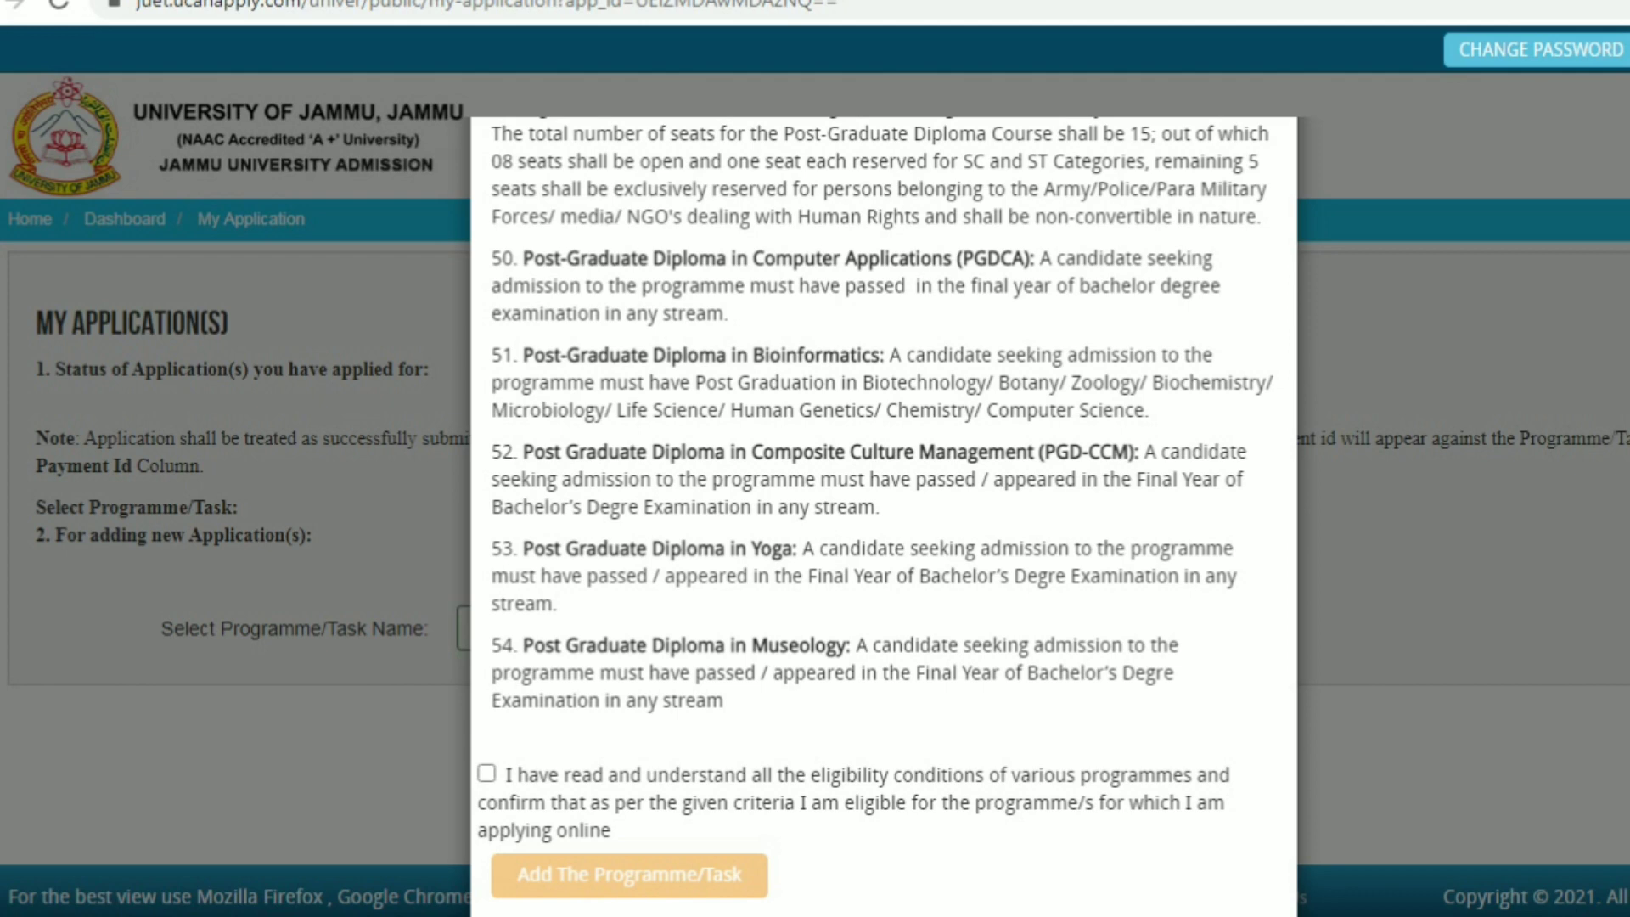
scroll(883, 510, "down", 2)
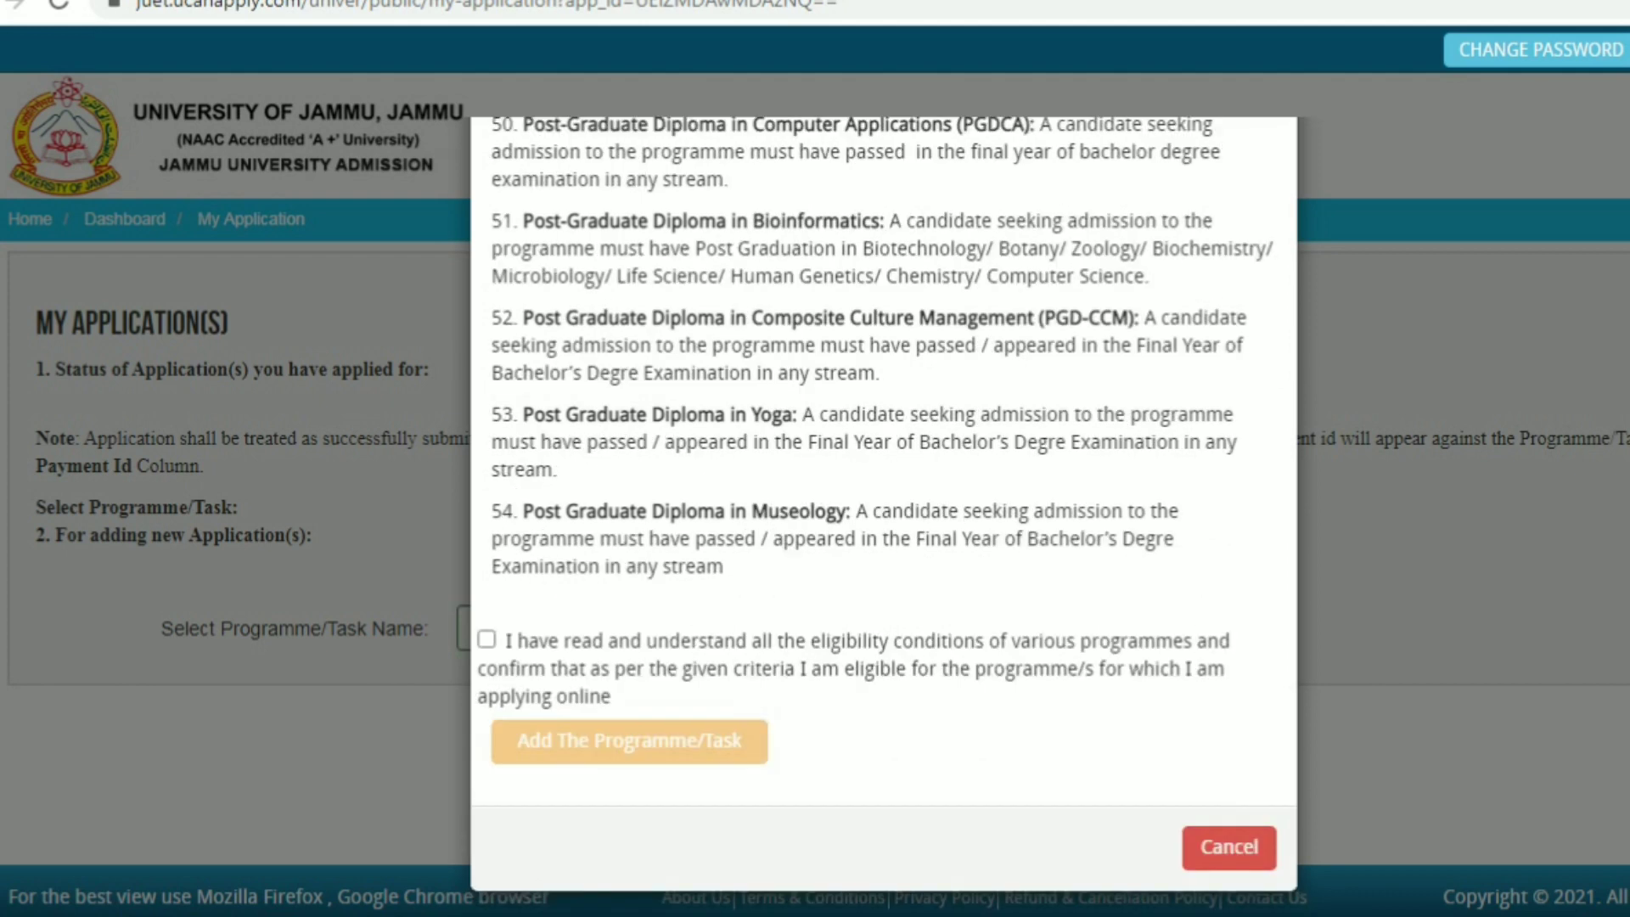
left_click(485, 638)
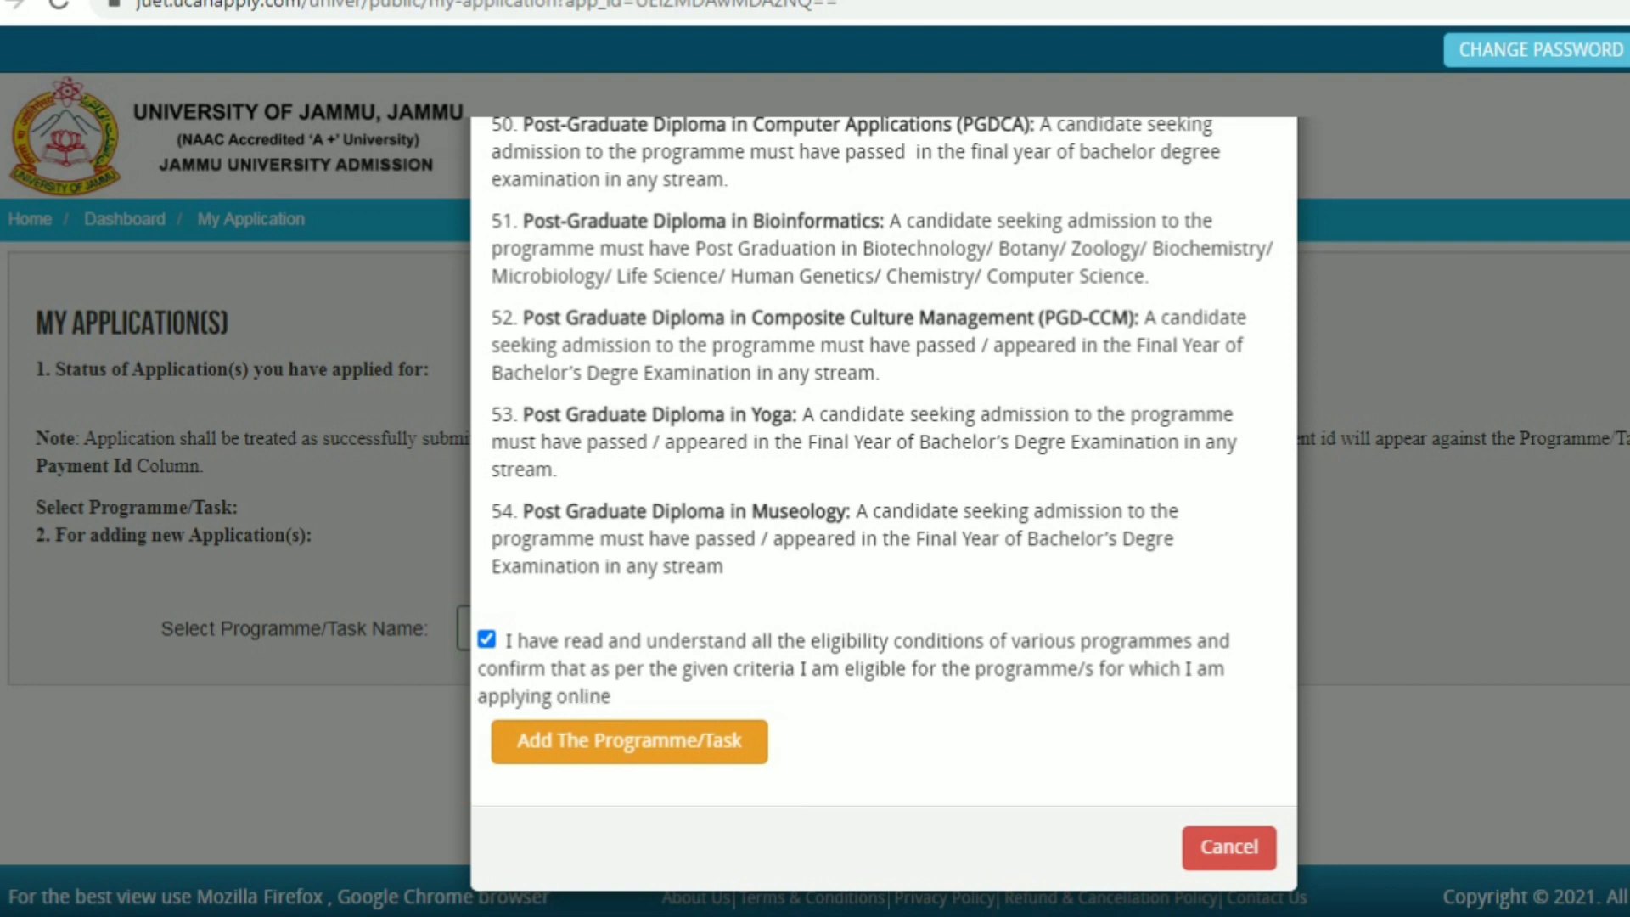
left_click(629, 741)
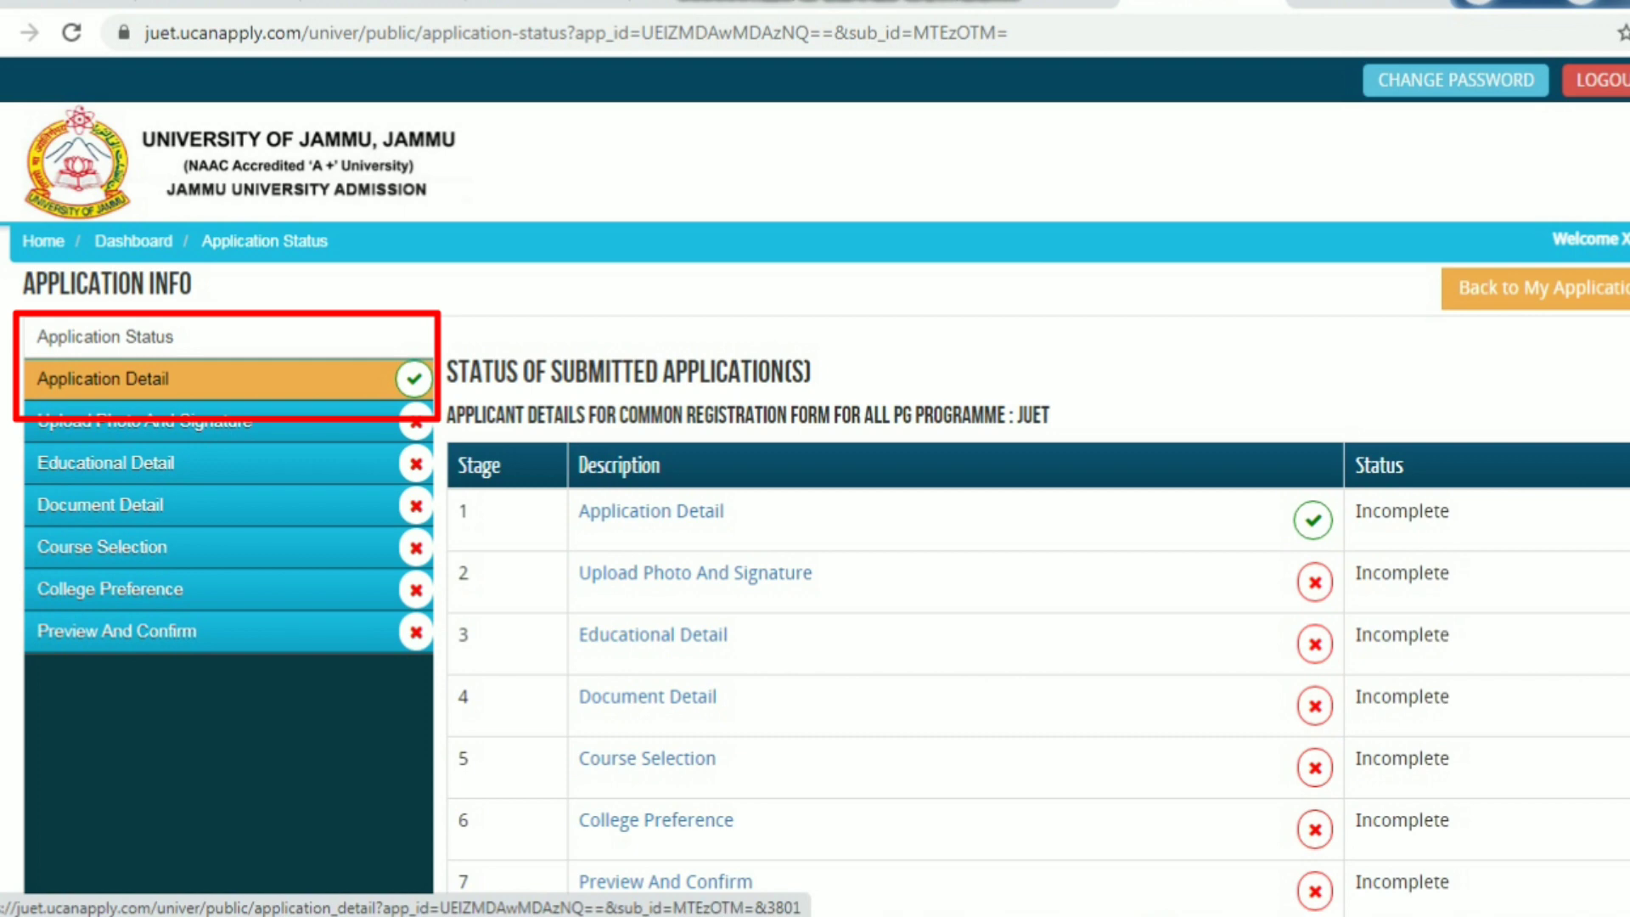
In the Application Detail form, set category to GENERAL/Open Category and Physically Challenged to No
left_click(102, 378)
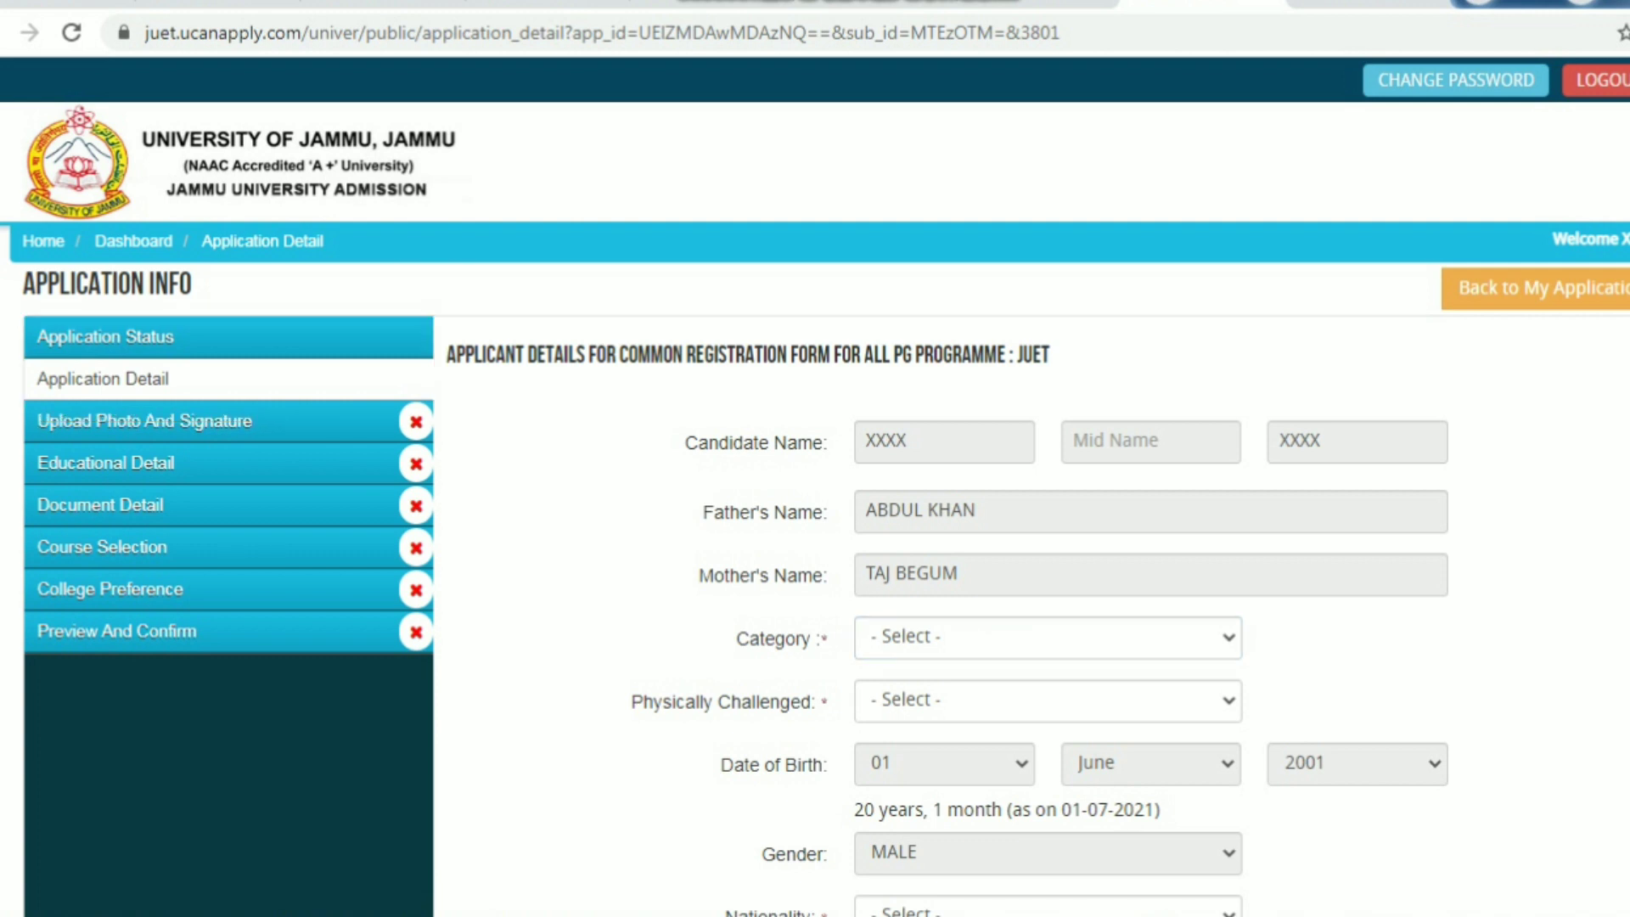
left_click(1047, 637)
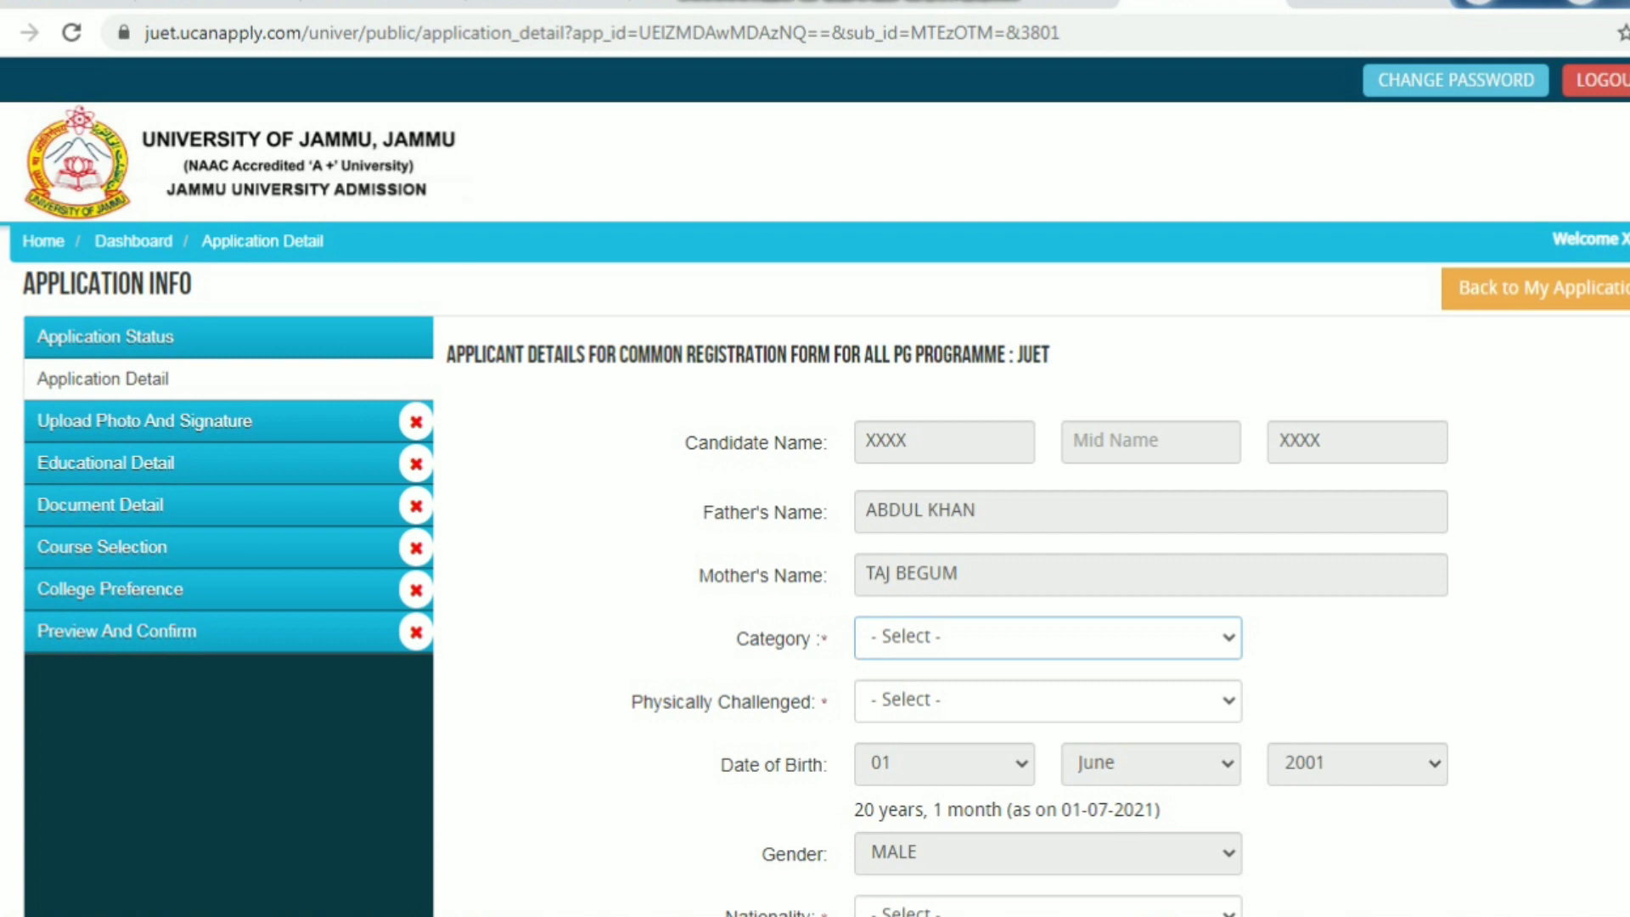
left_click(1047, 637)
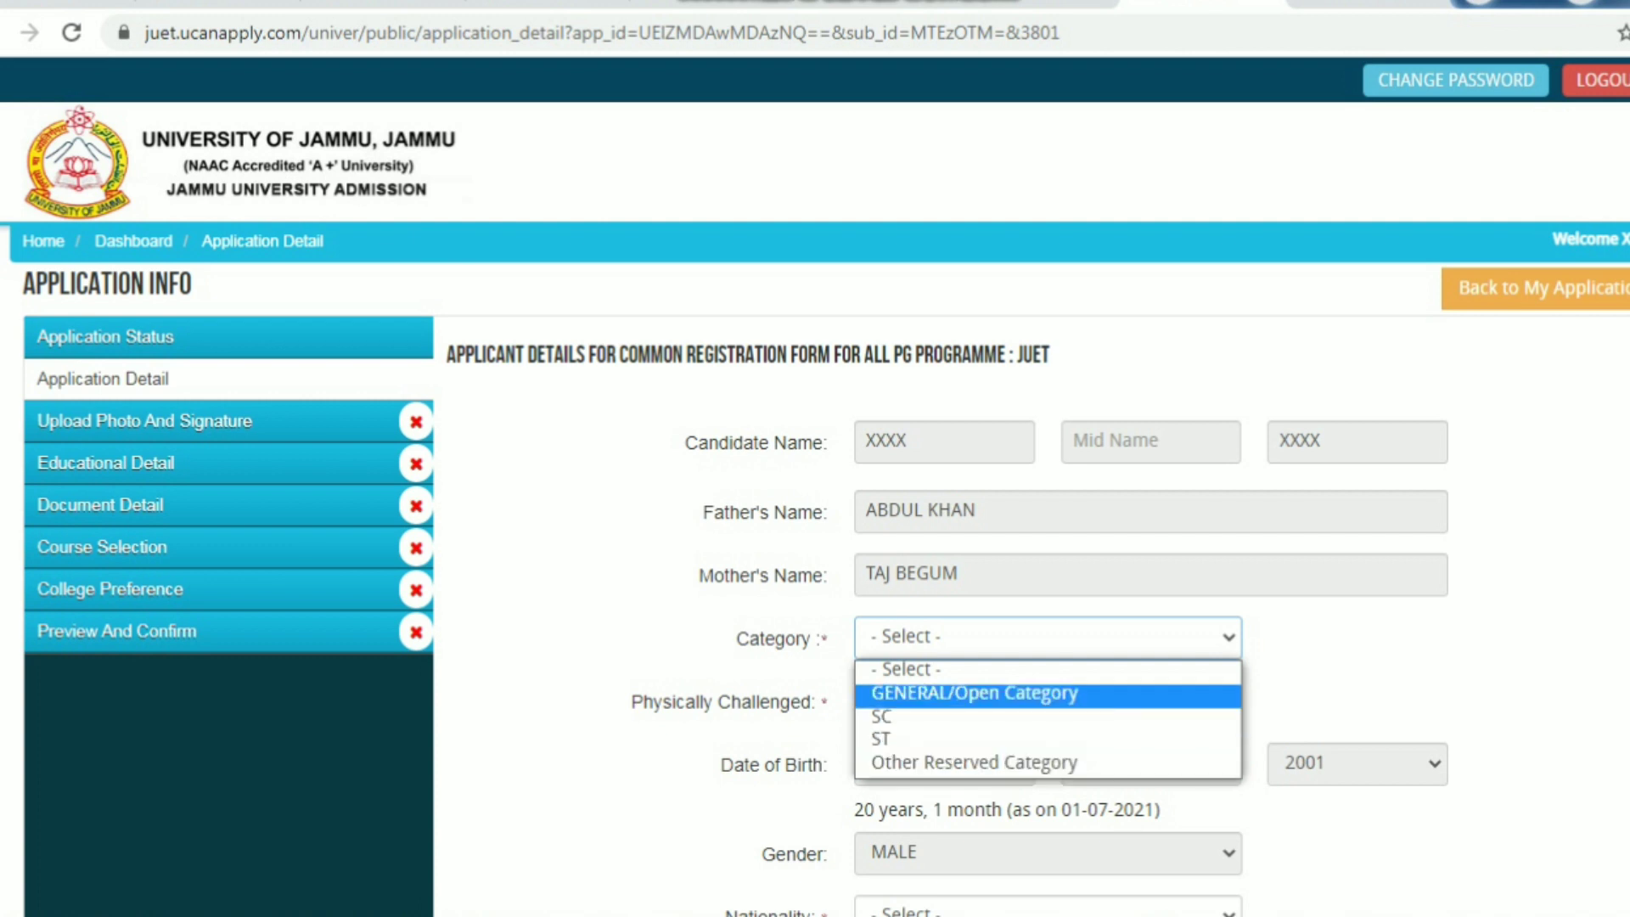
left_click(975, 694)
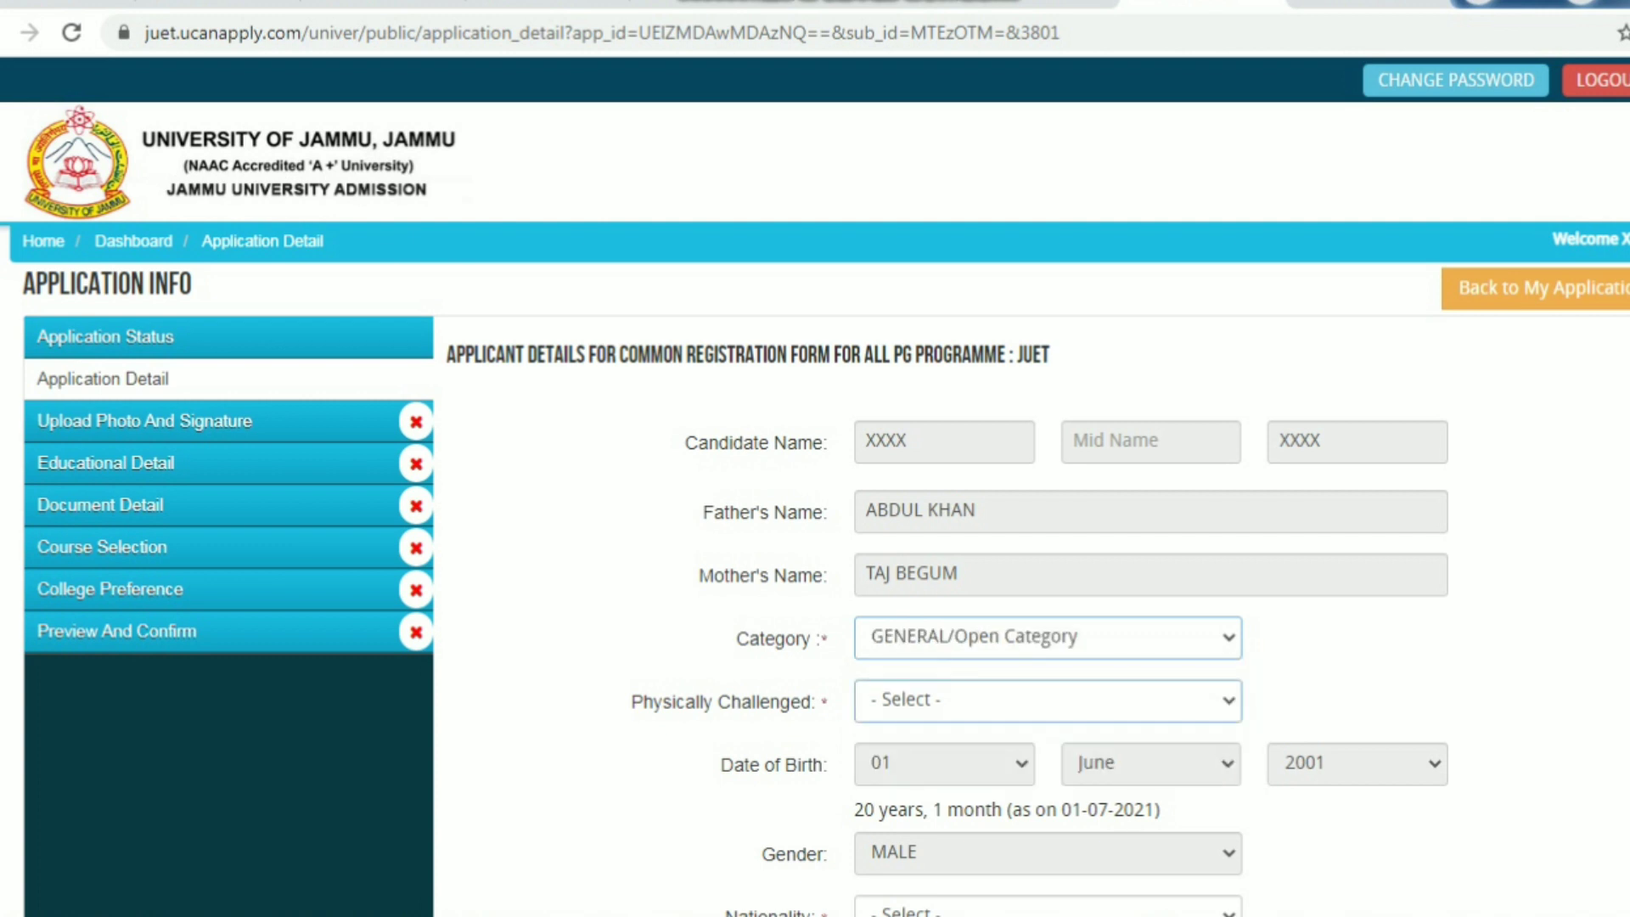
left_click(1019, 700)
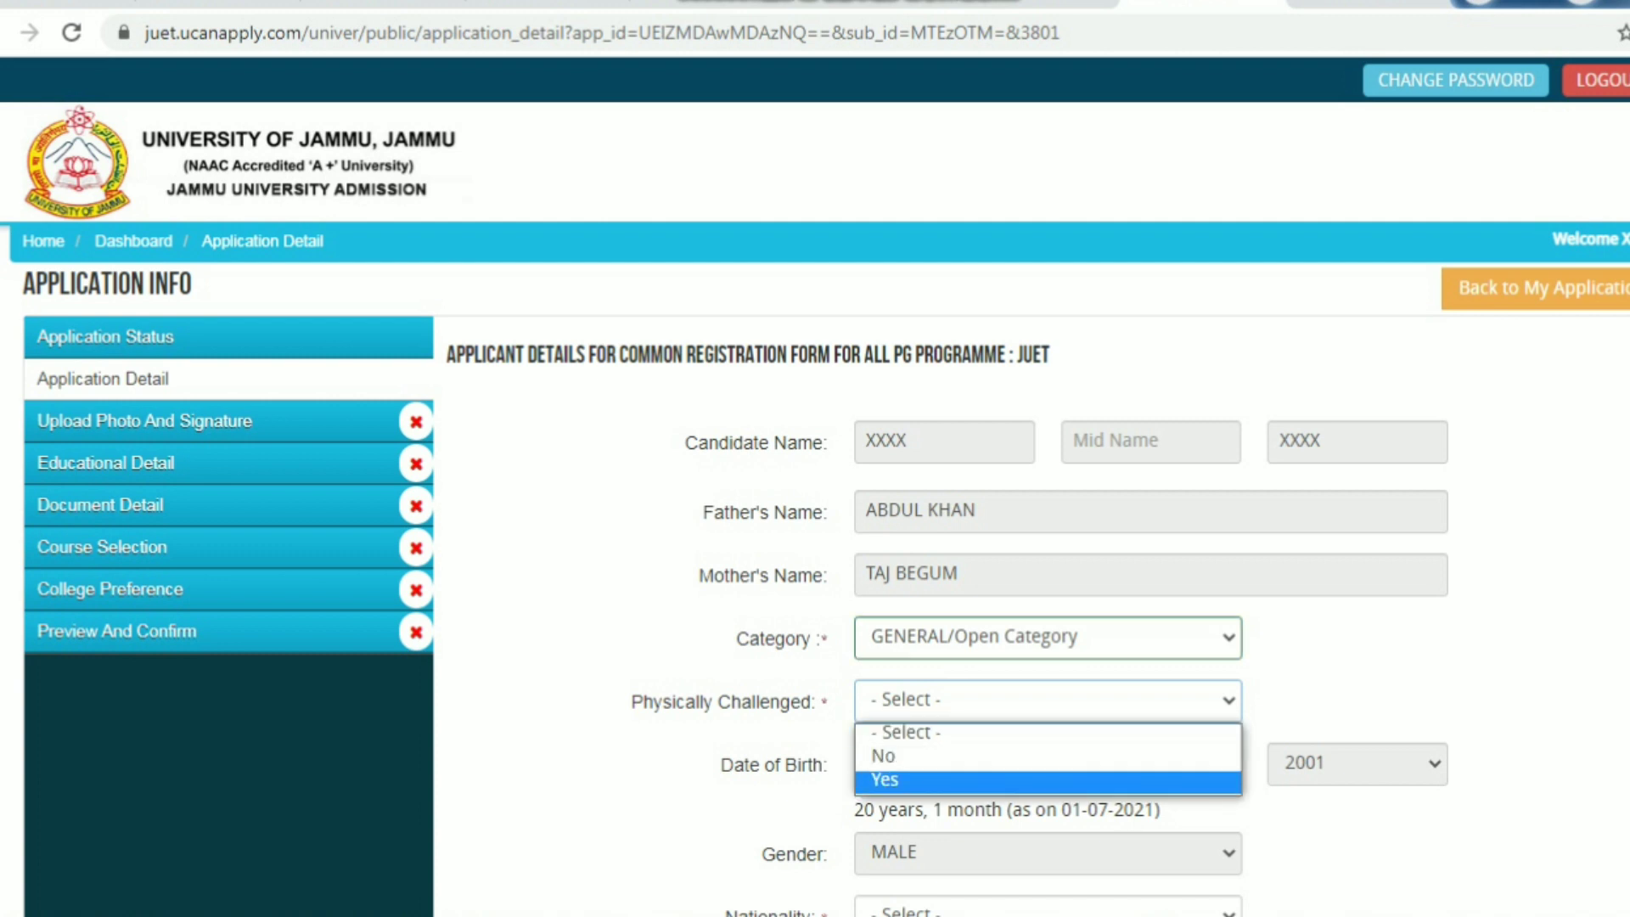
left_click(1019, 758)
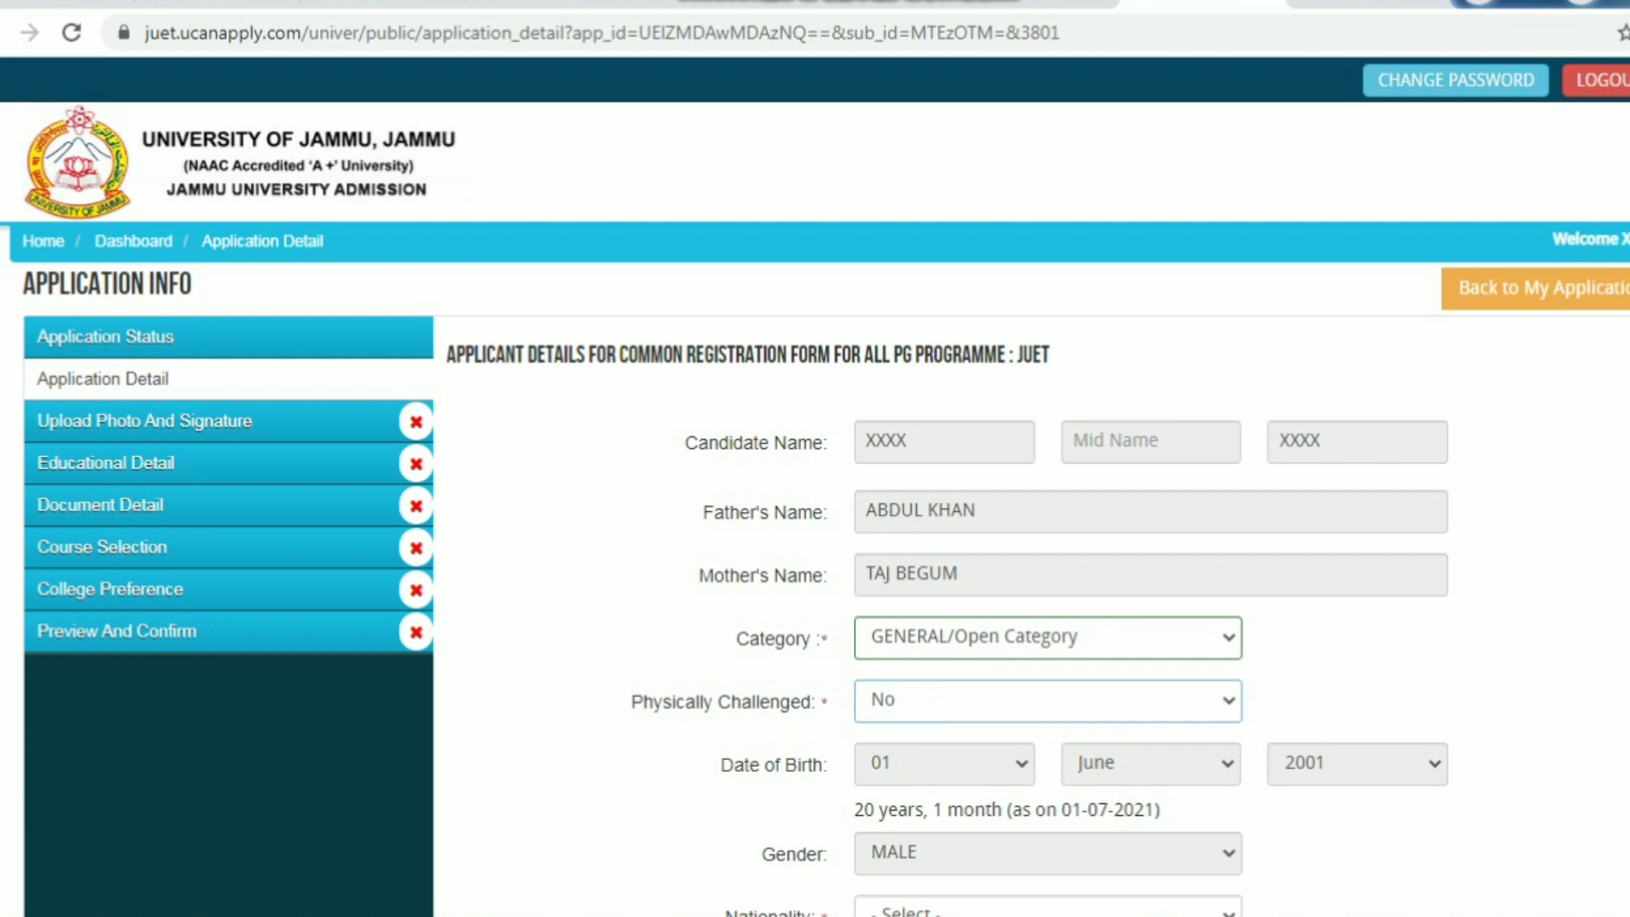
Set nationality to Indian and answer No to the EWS category question
scroll(815, 594, "down", 5)
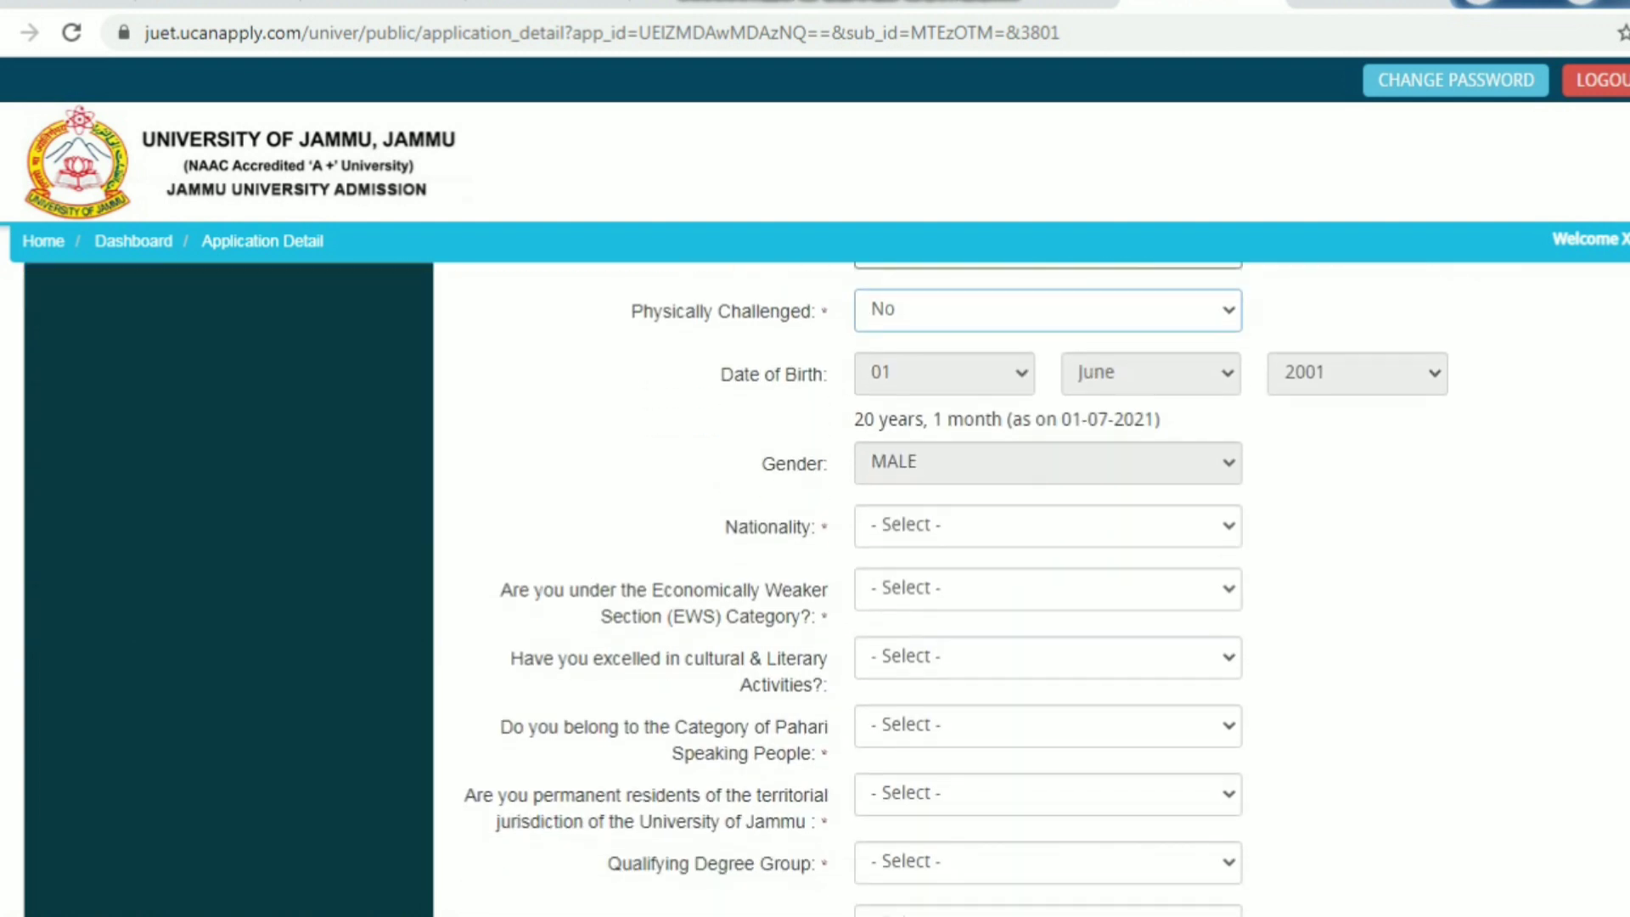
scroll(815, 594, "down", 1)
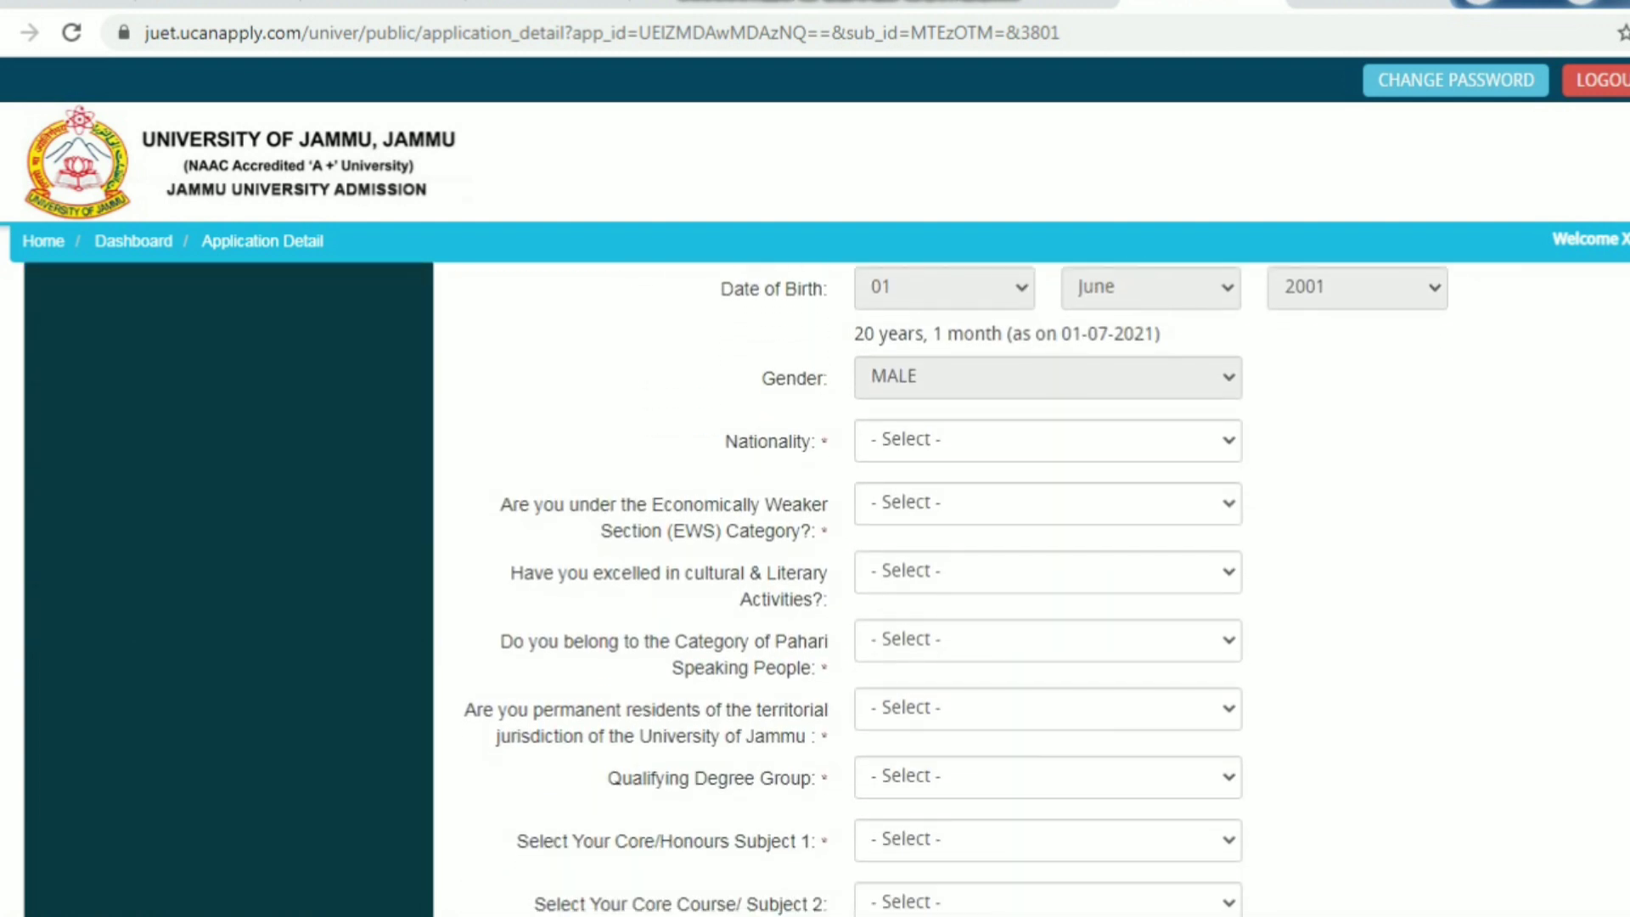
left_click(1048, 440)
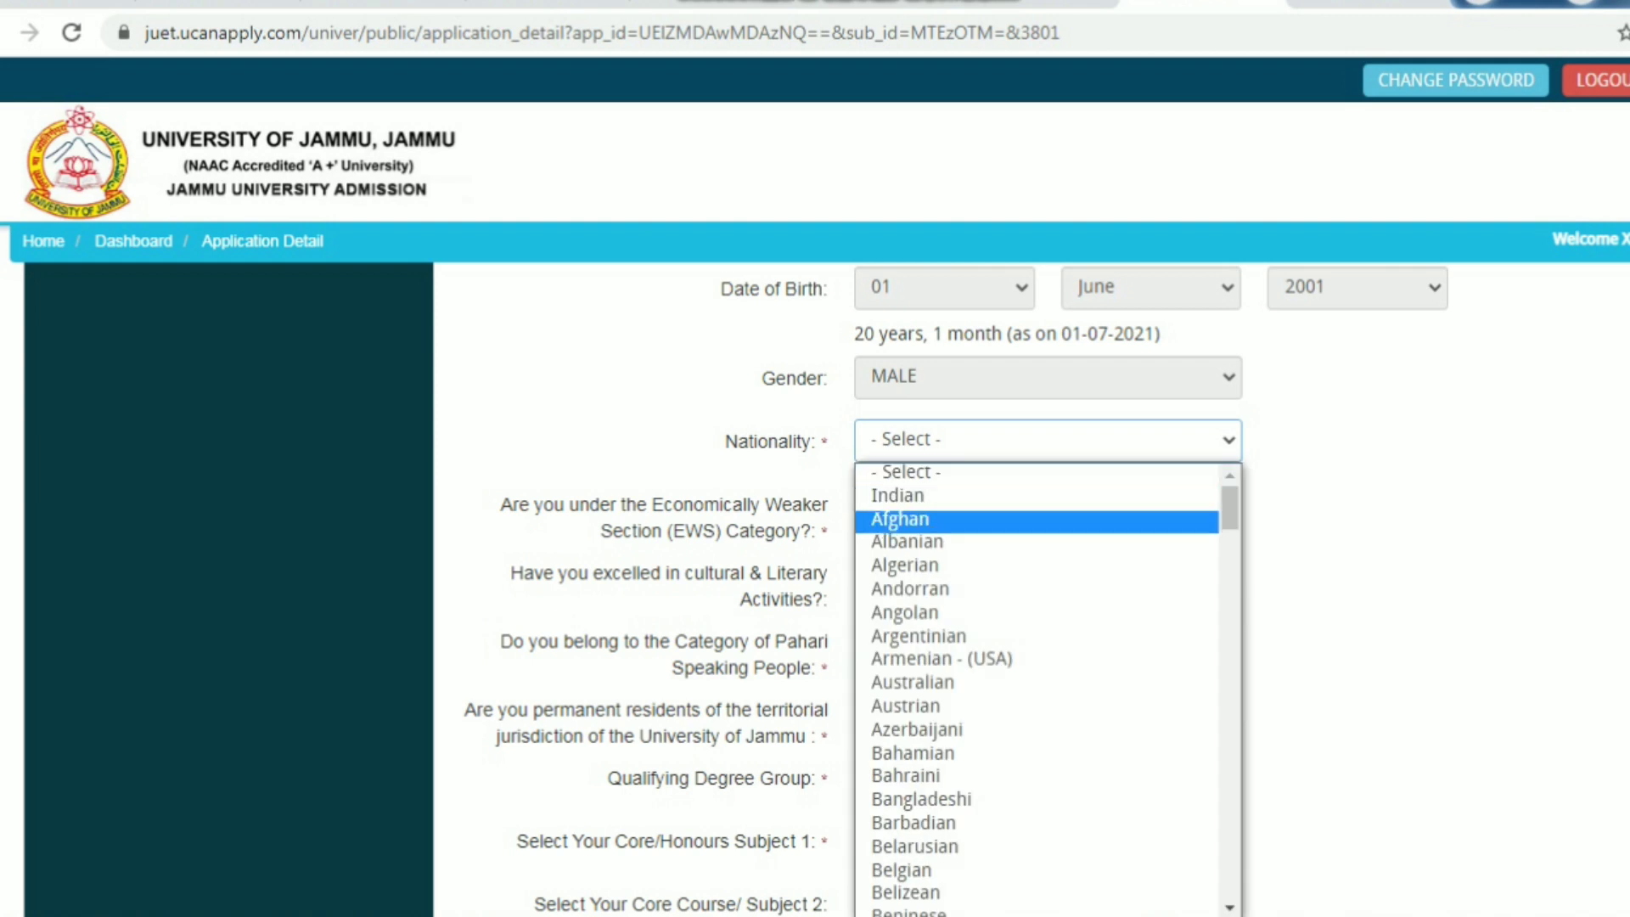
key("Up")
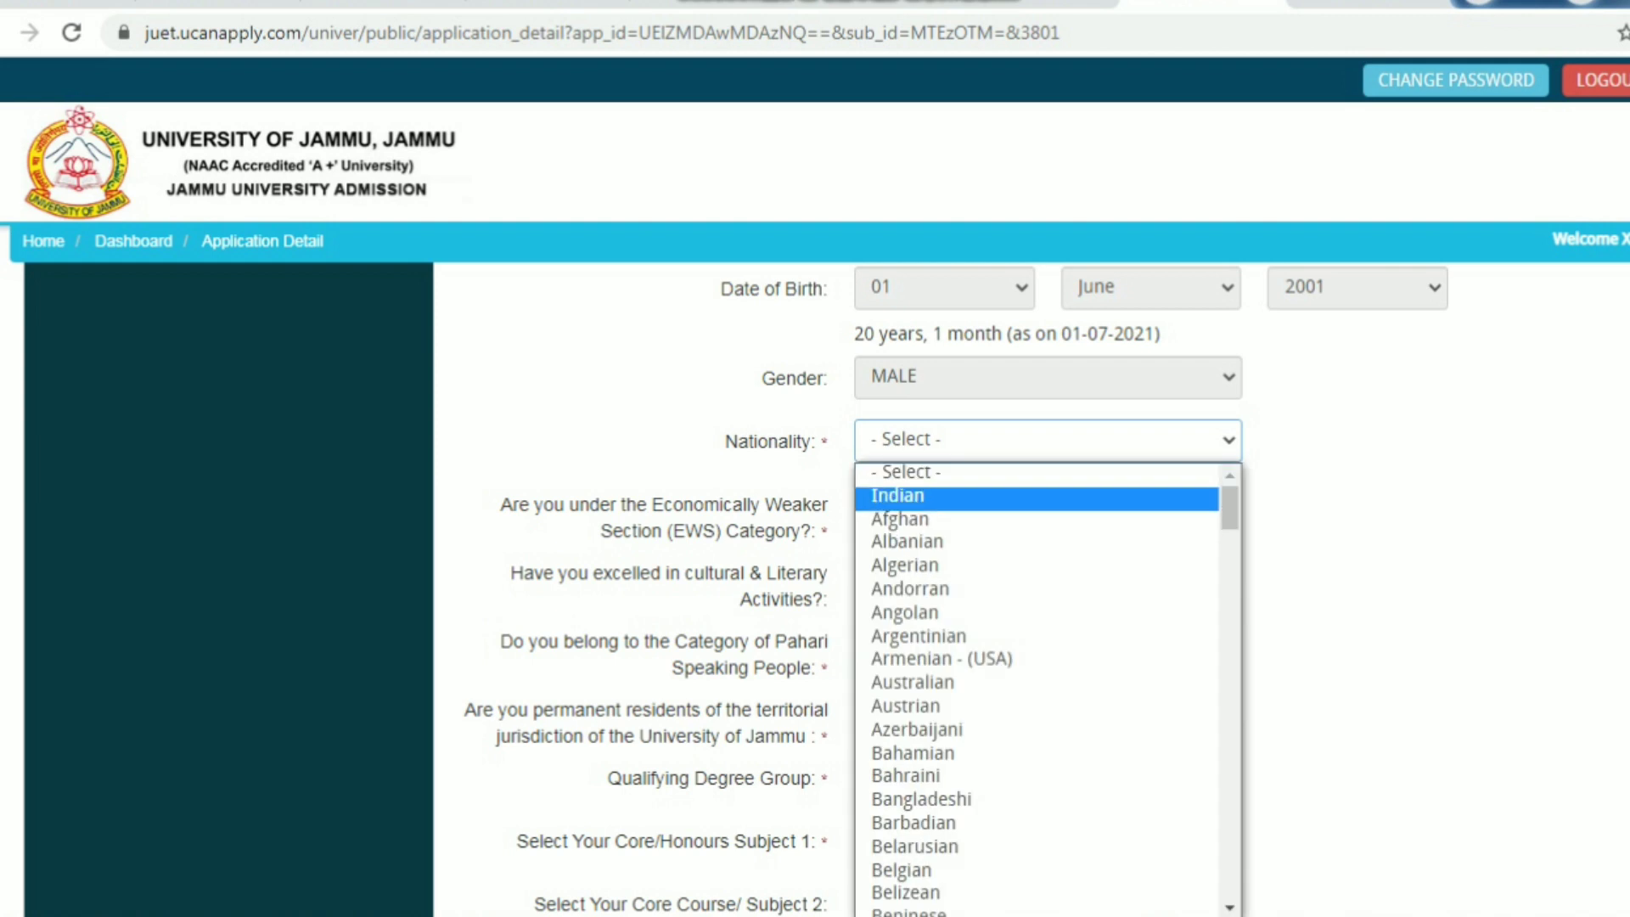
key("Return")
key("Tab")
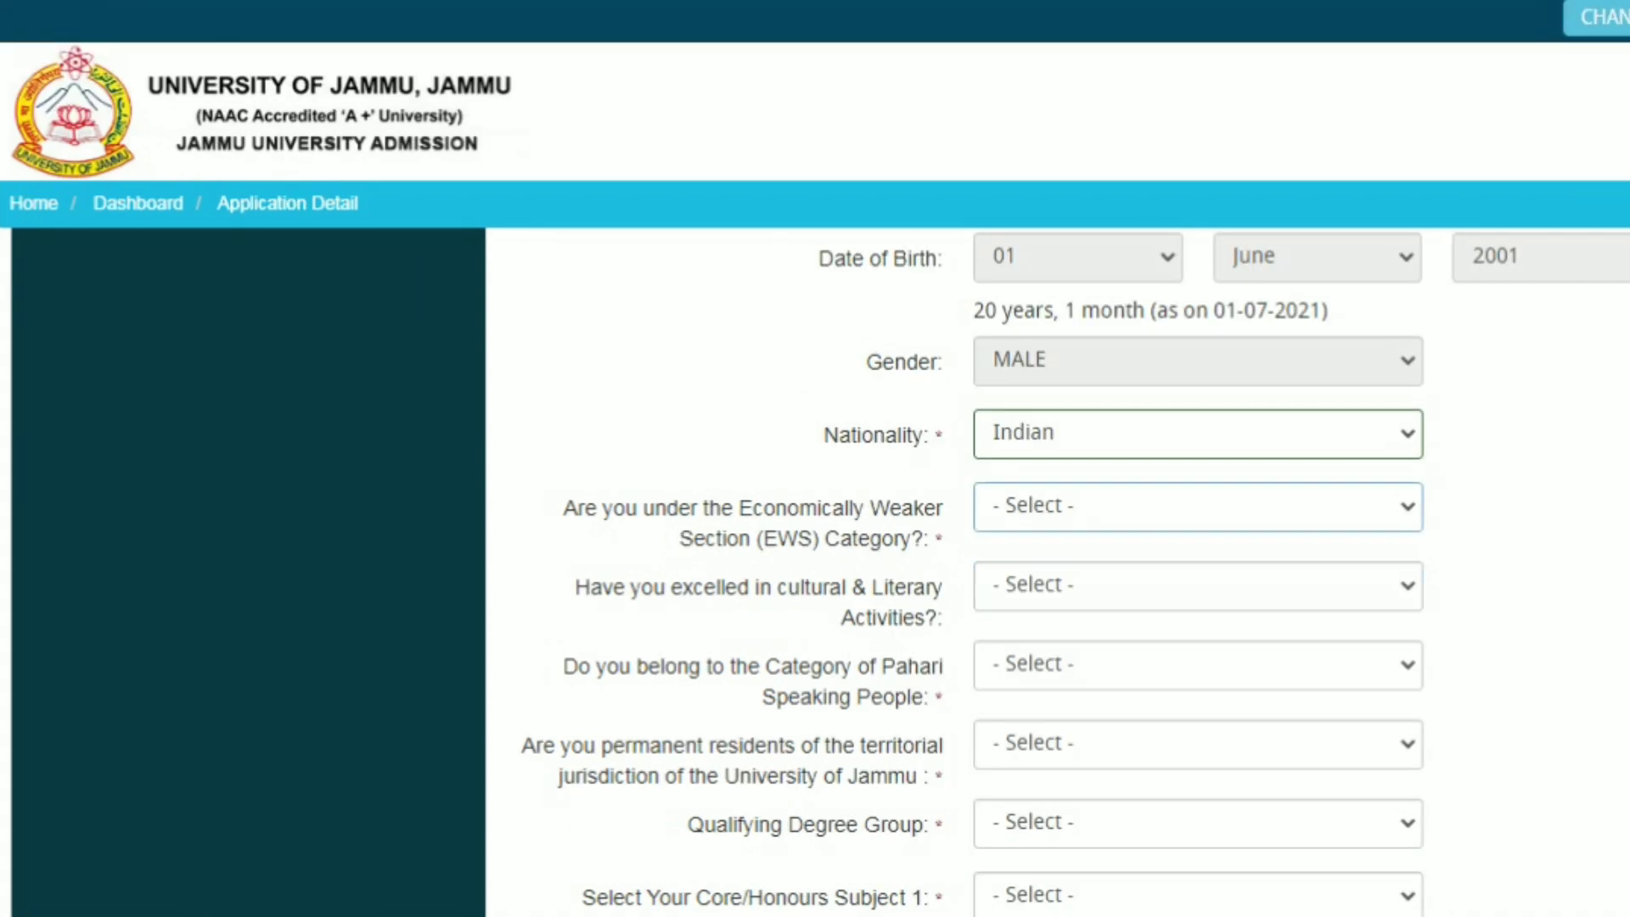
key("alt+Down")
key("Down")
key("Down")
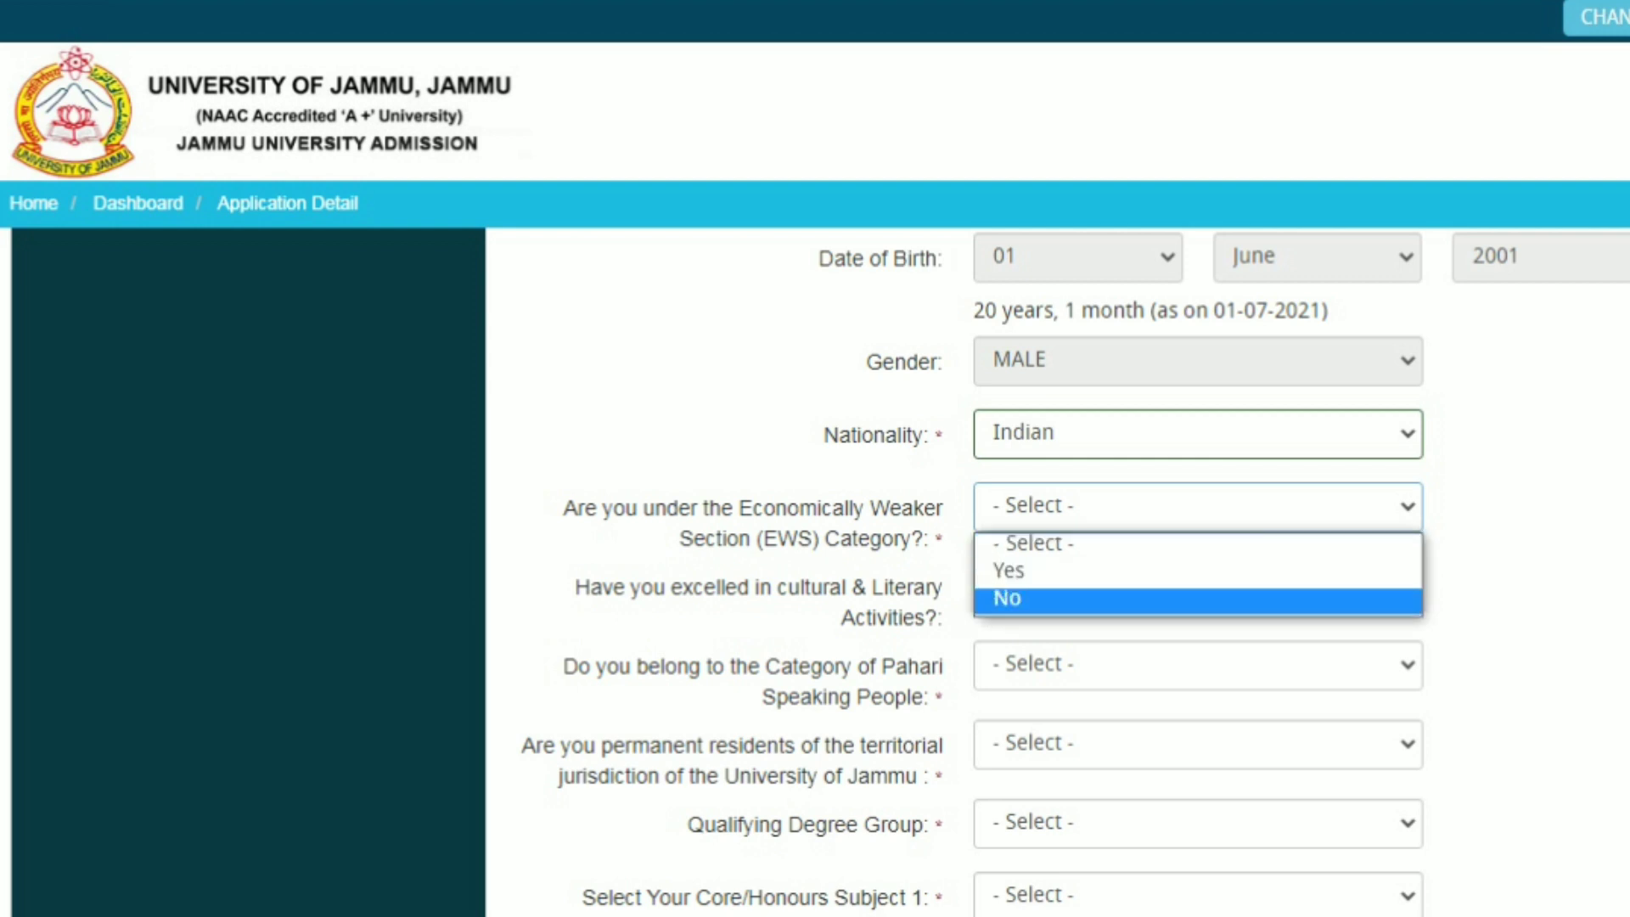
key("Return")
Answer No to the cultural and literary activities question
key("Tab")
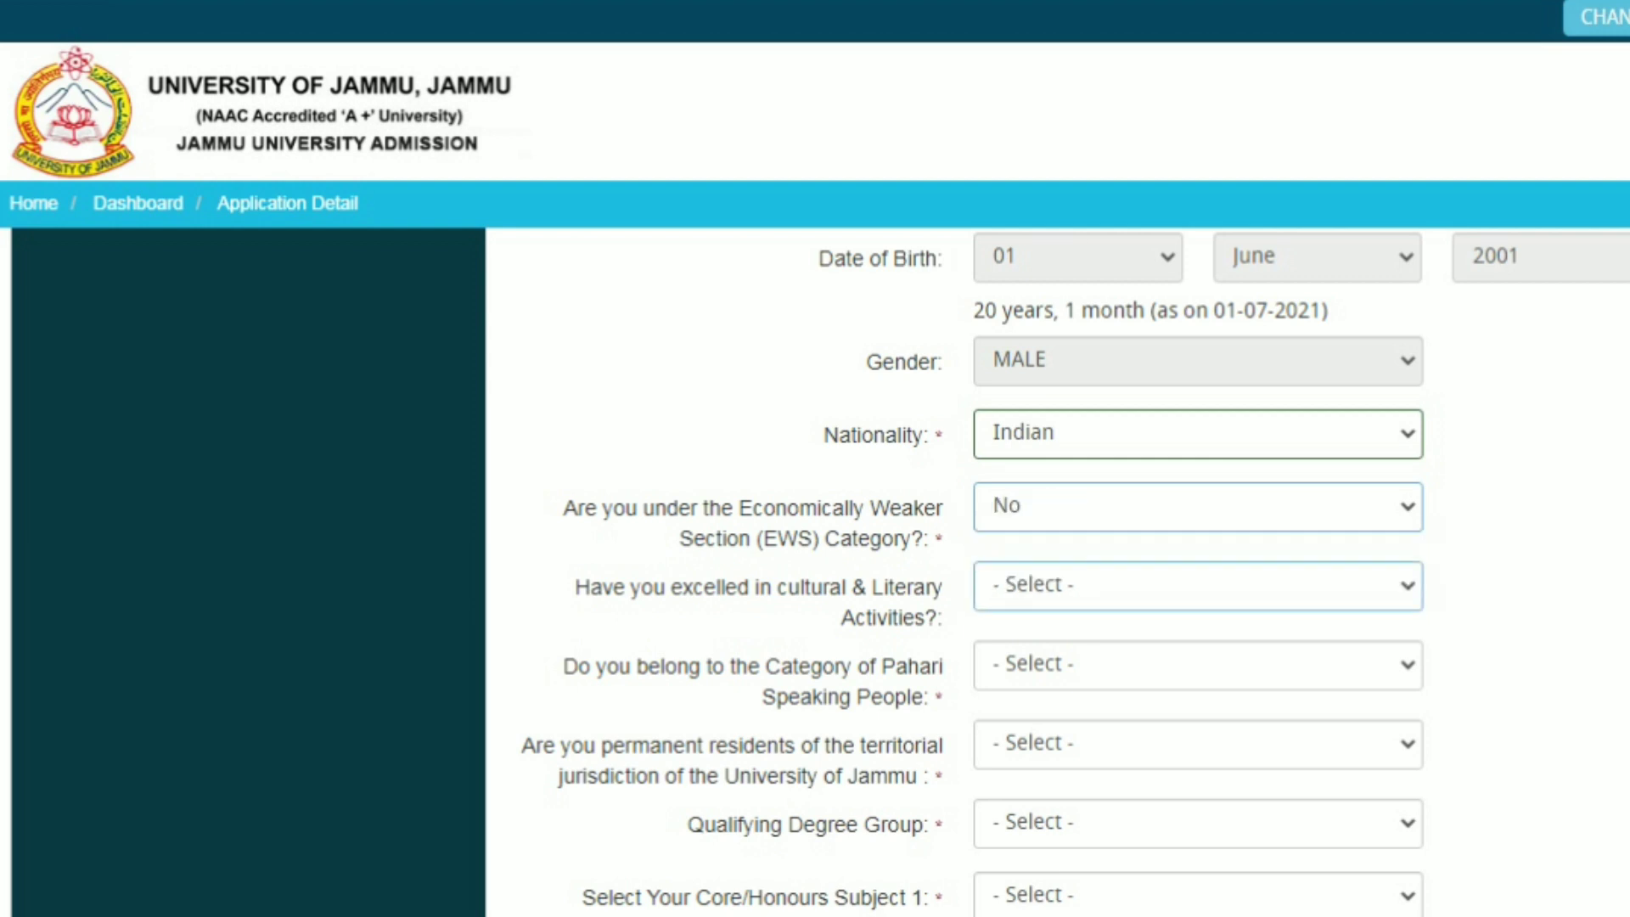
key("alt+Down")
key("Down")
Answer No to the Pahari Speaking People and permanent residency questions
key("Down")
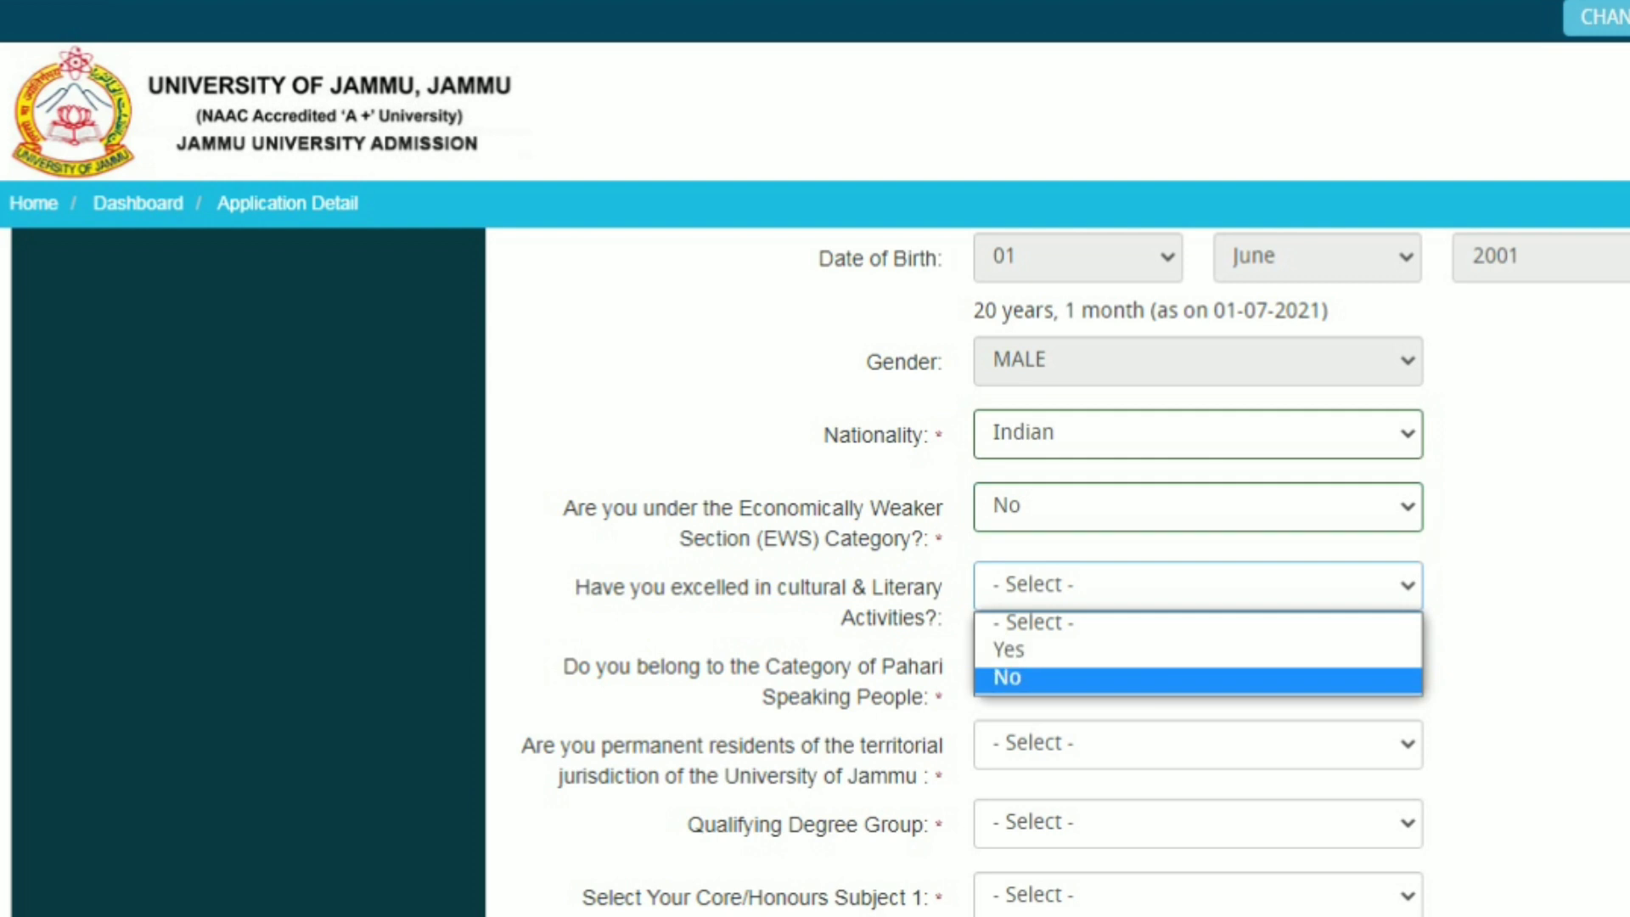
key("Return")
key("Tab")
key("alt+Down")
key("Down")
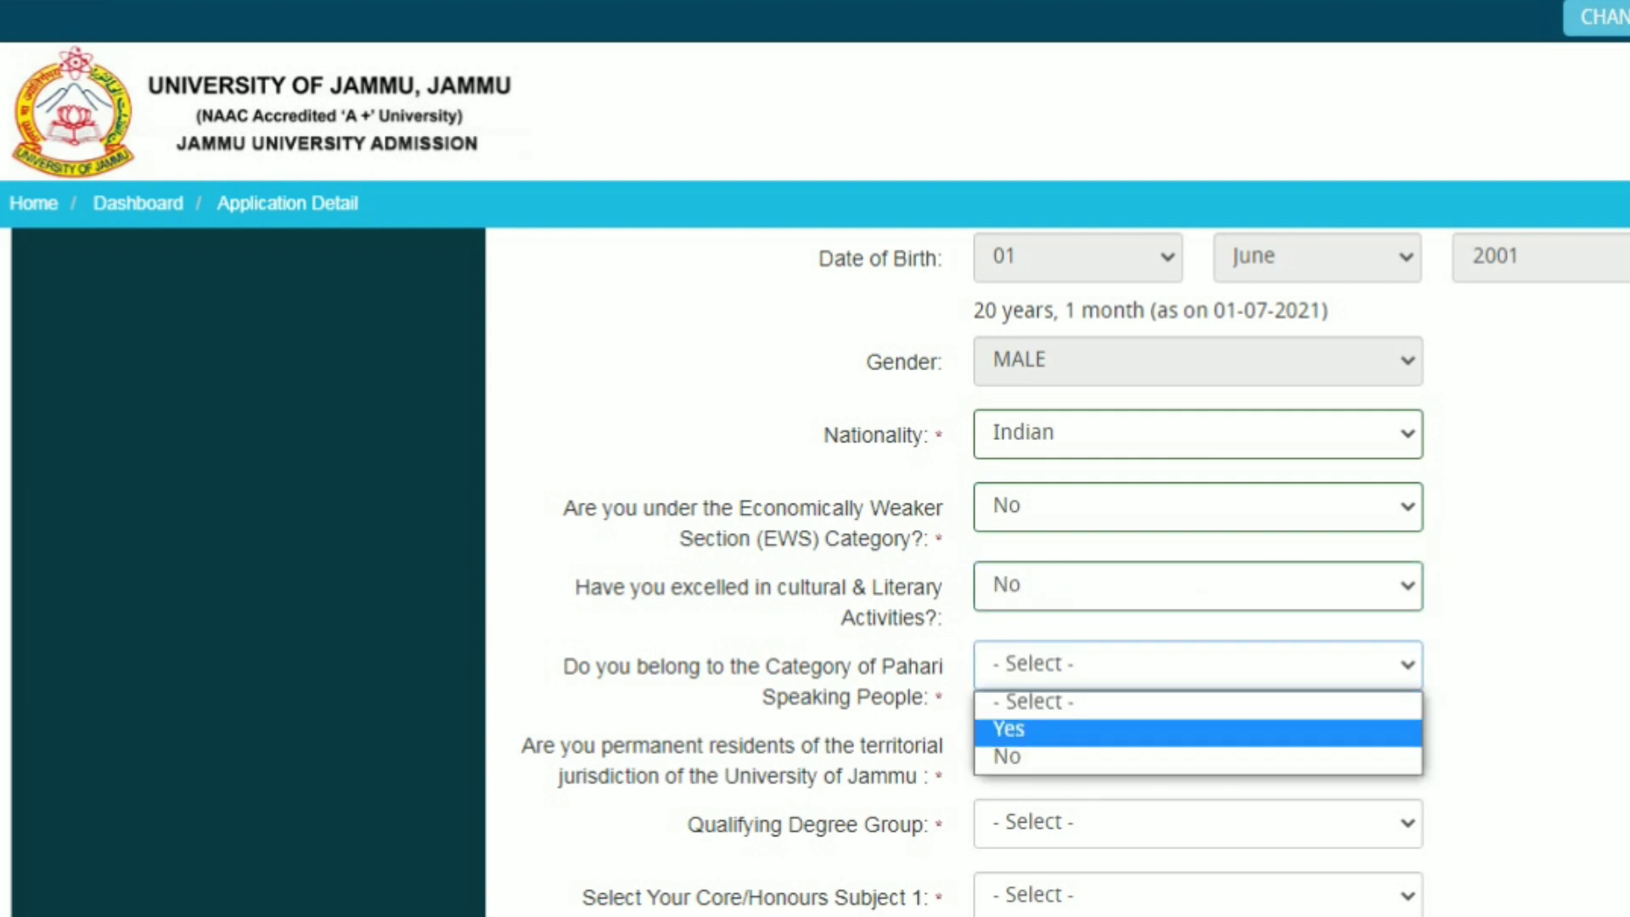
key("Down")
key("Up")
key("Down")
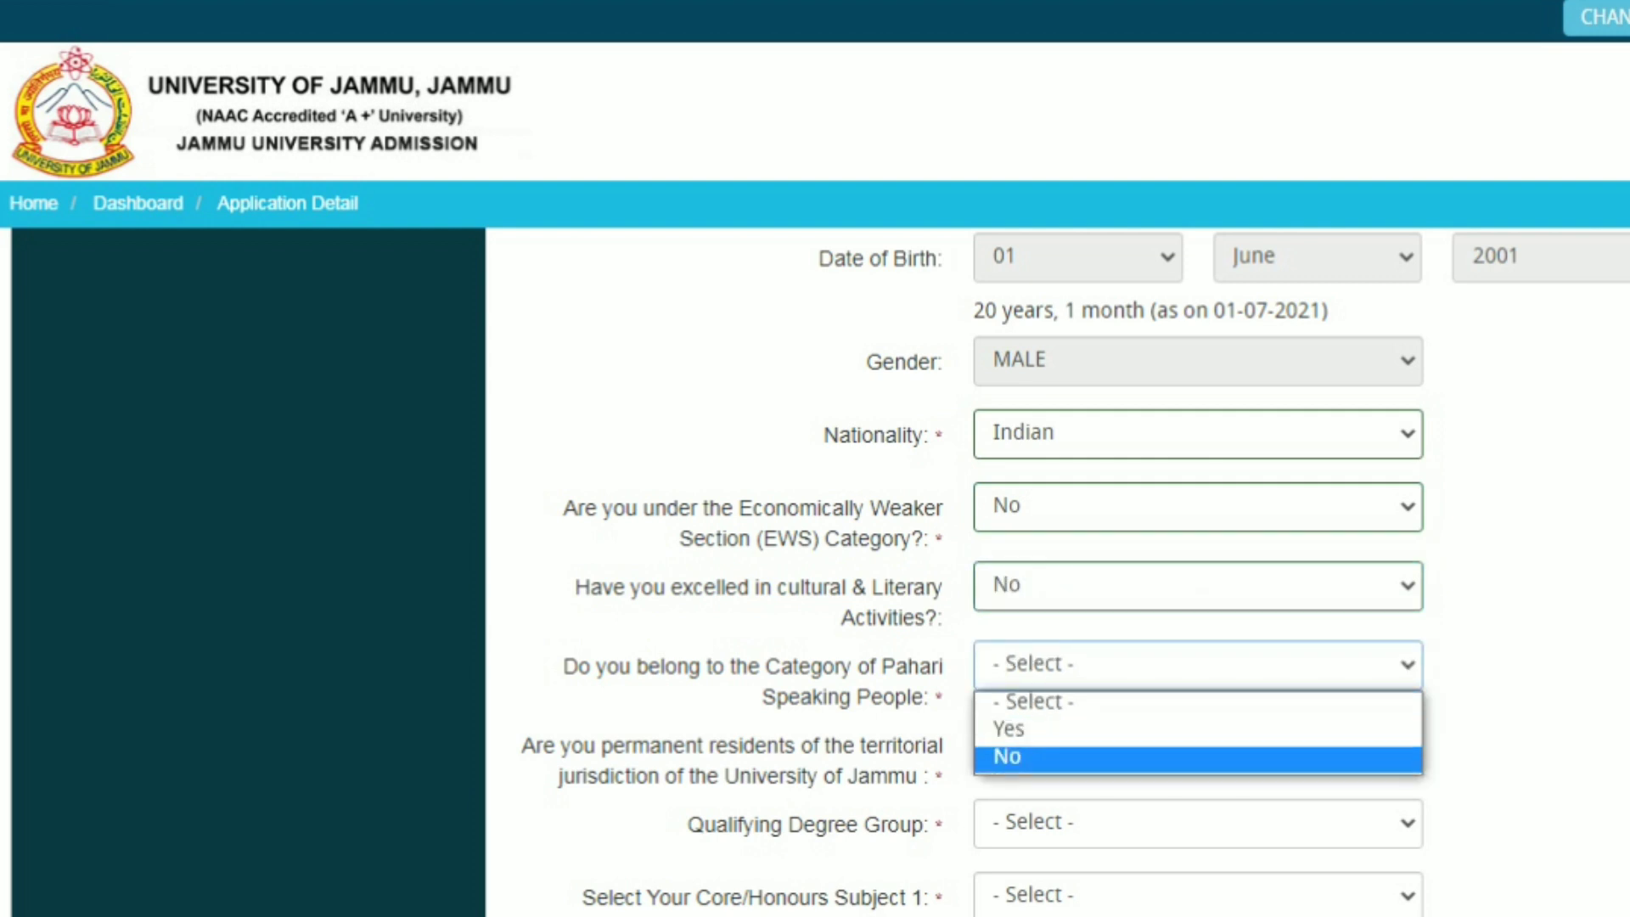
key("Up")
key("Down")
key("Return")
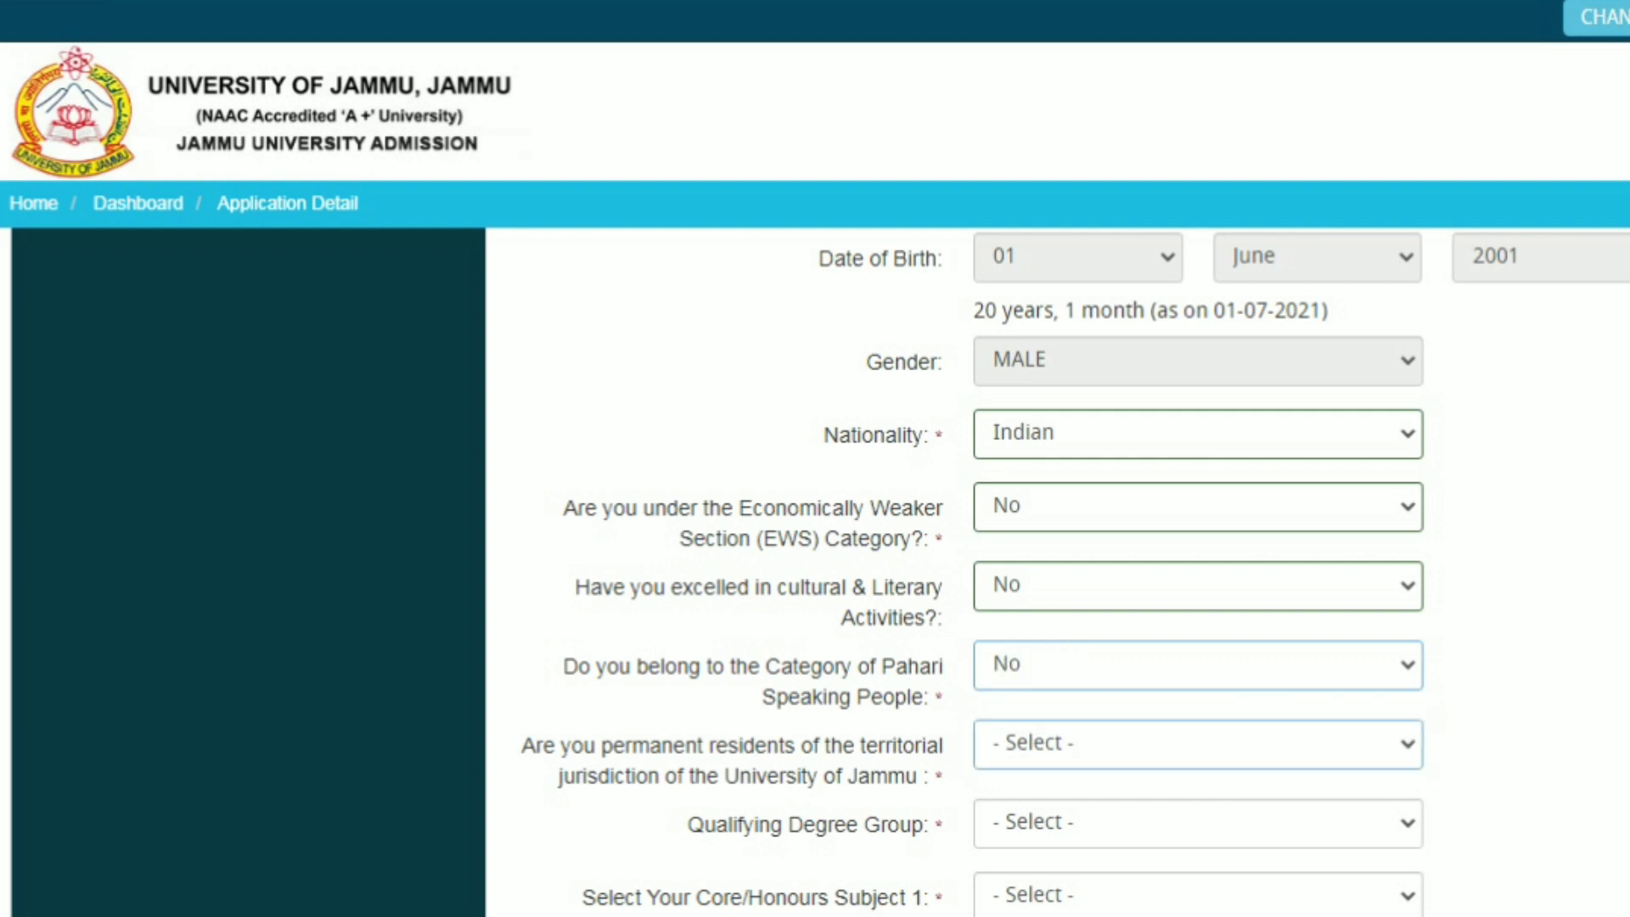
key("alt+Down")
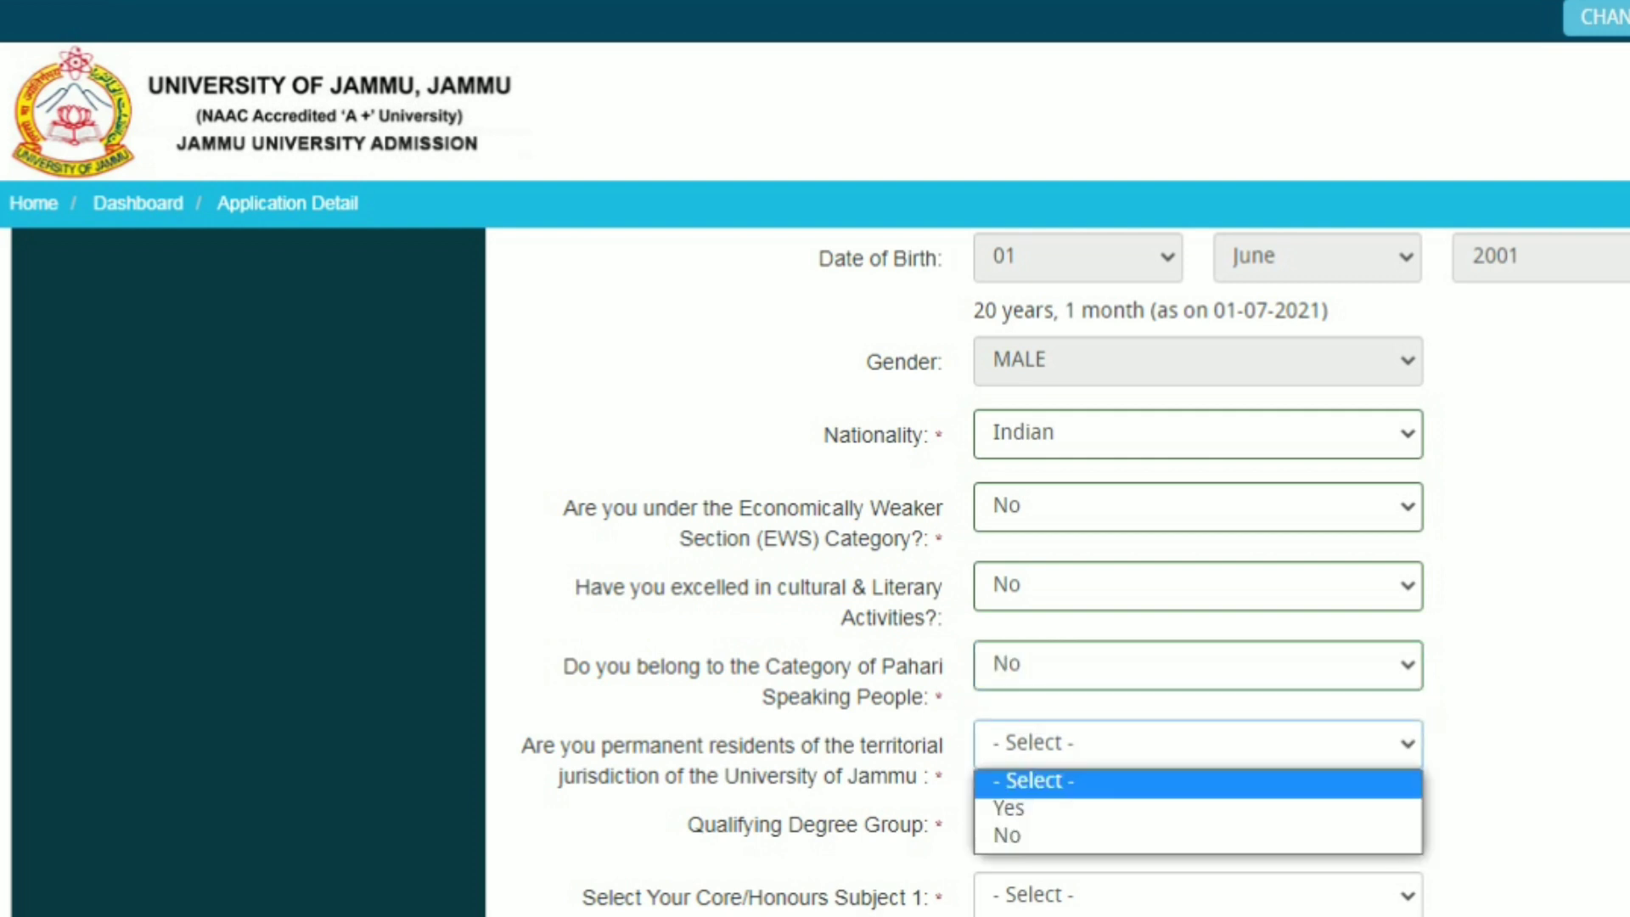
key("Down")
key("Down")
key("Return")
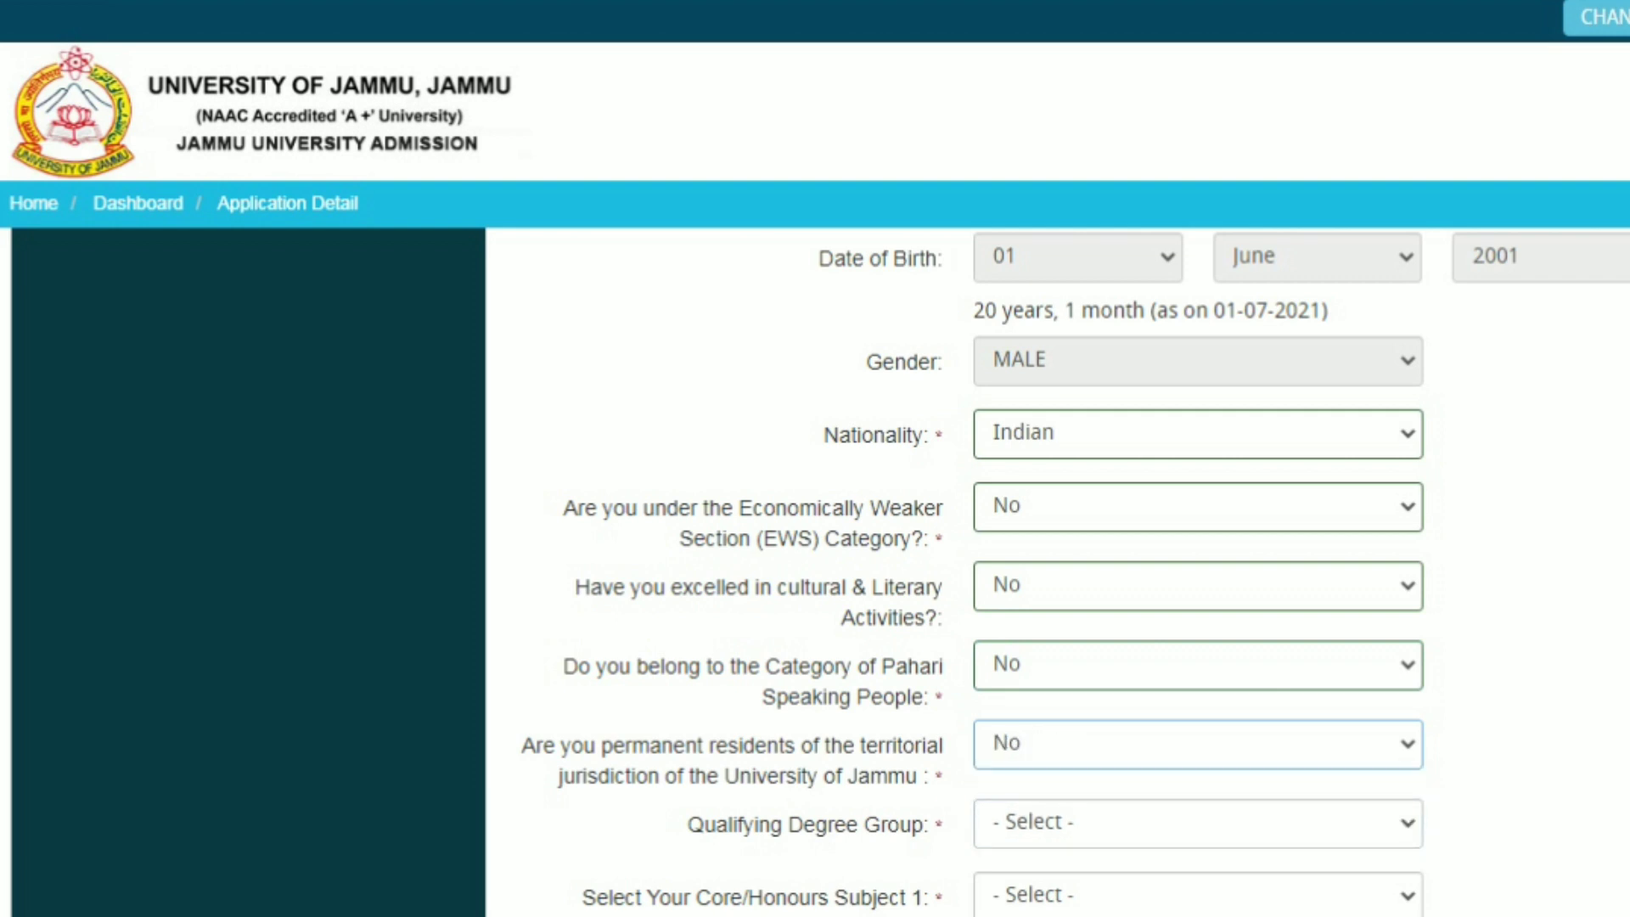
Choose B.Sc as the Qualifying Degree Group
scroll(1057, 569, "down", 3)
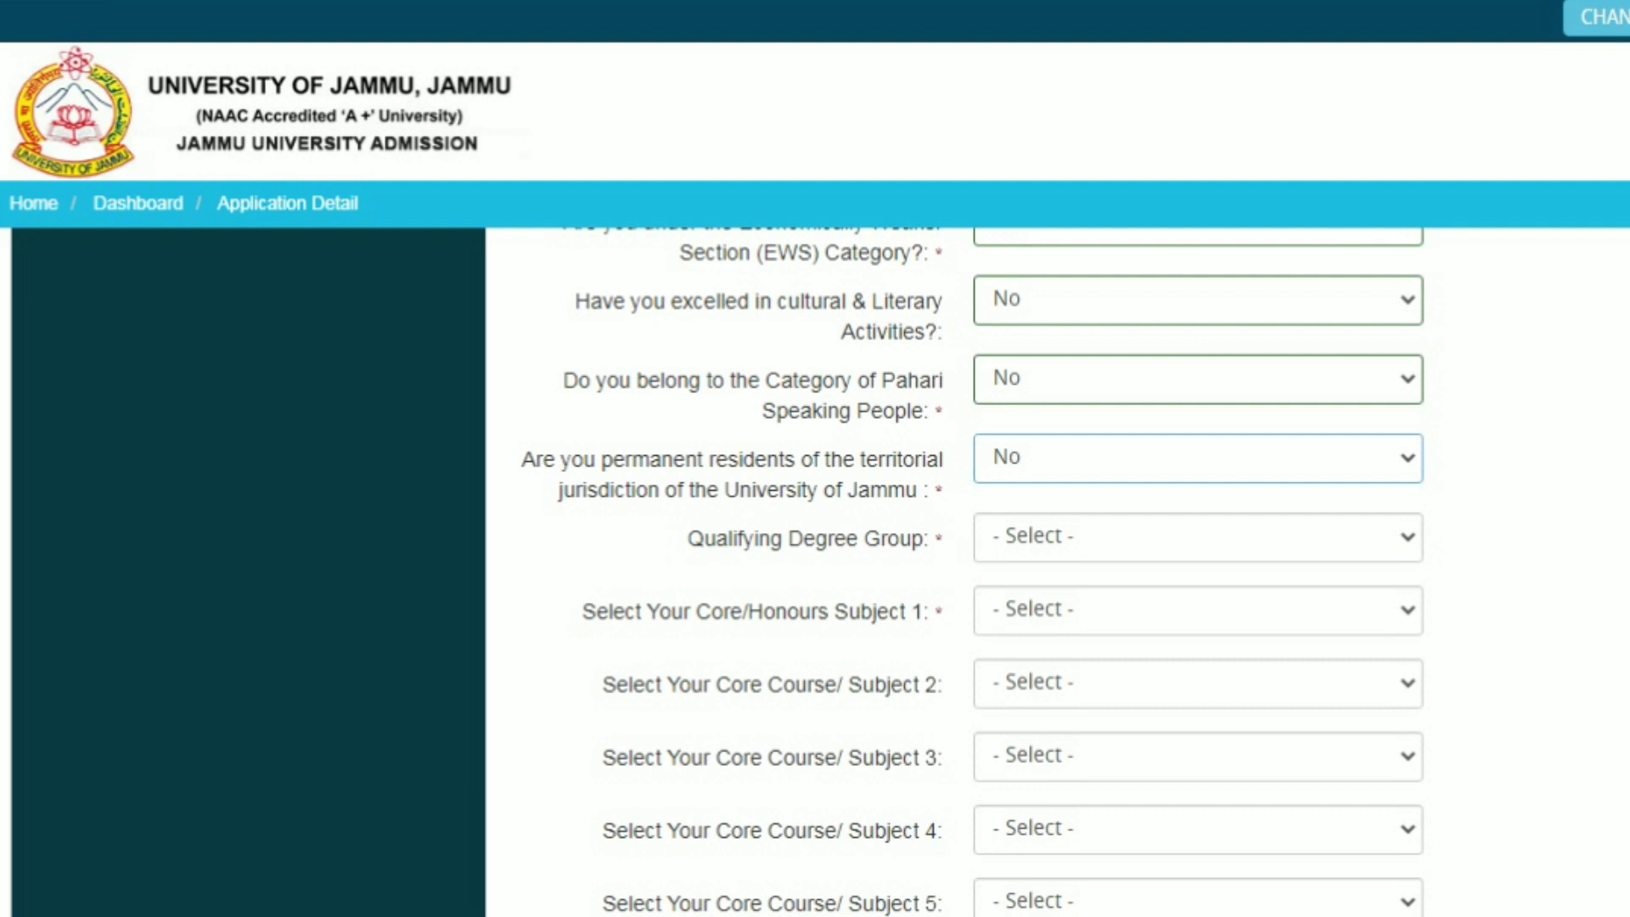
key("Tab")
key("alt+Down")
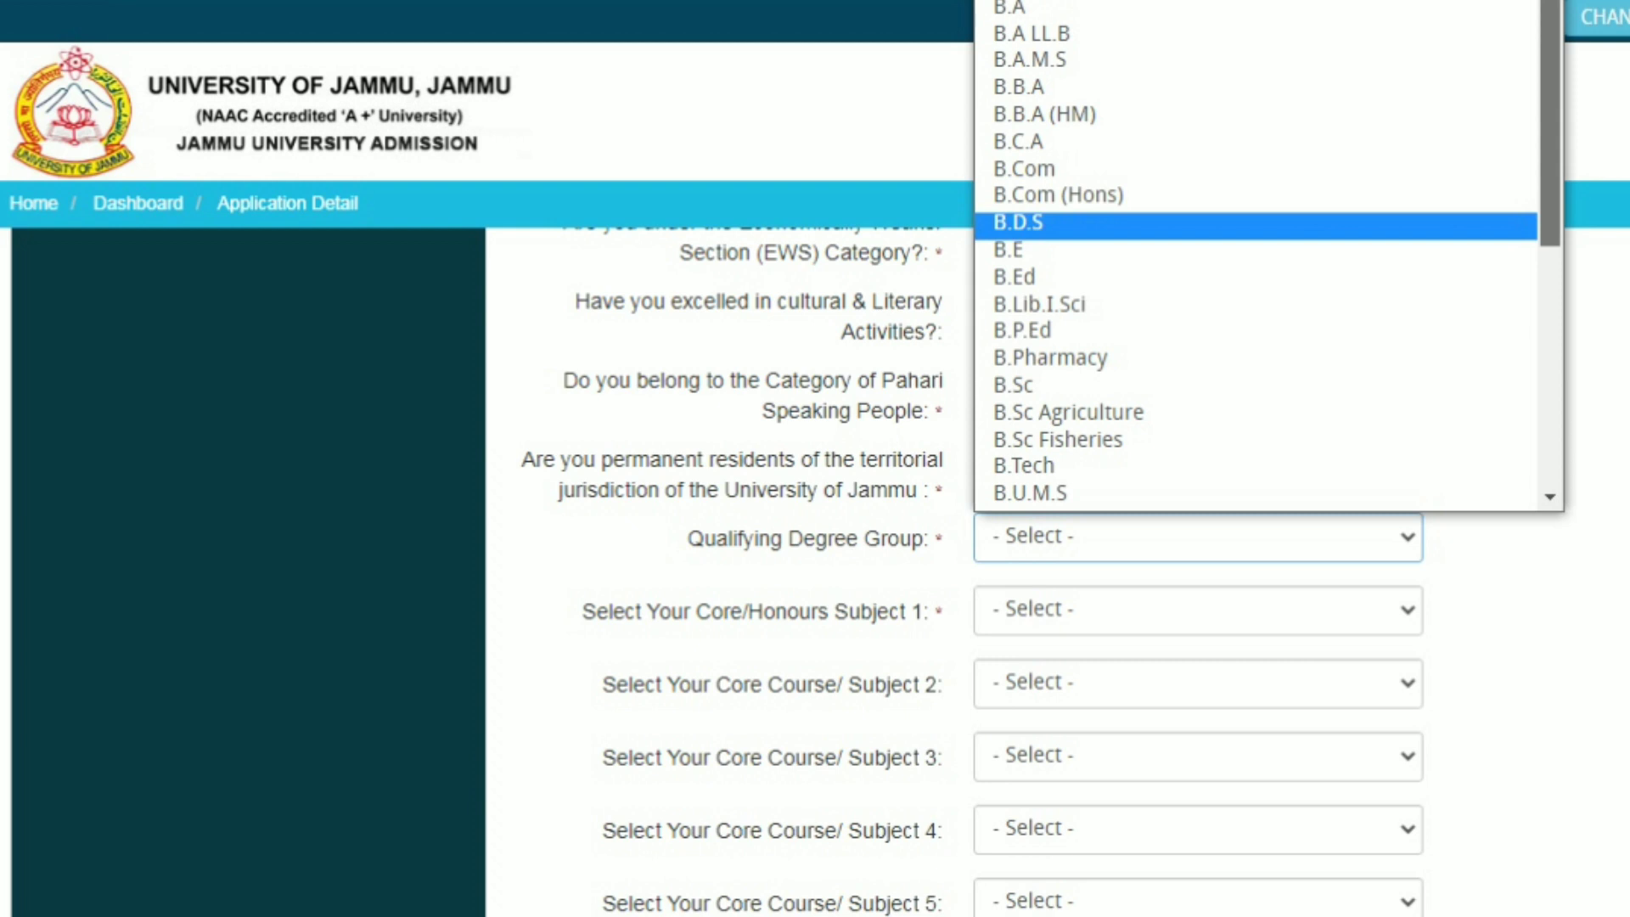
left_click_drag(1550, 123, 1550, 192)
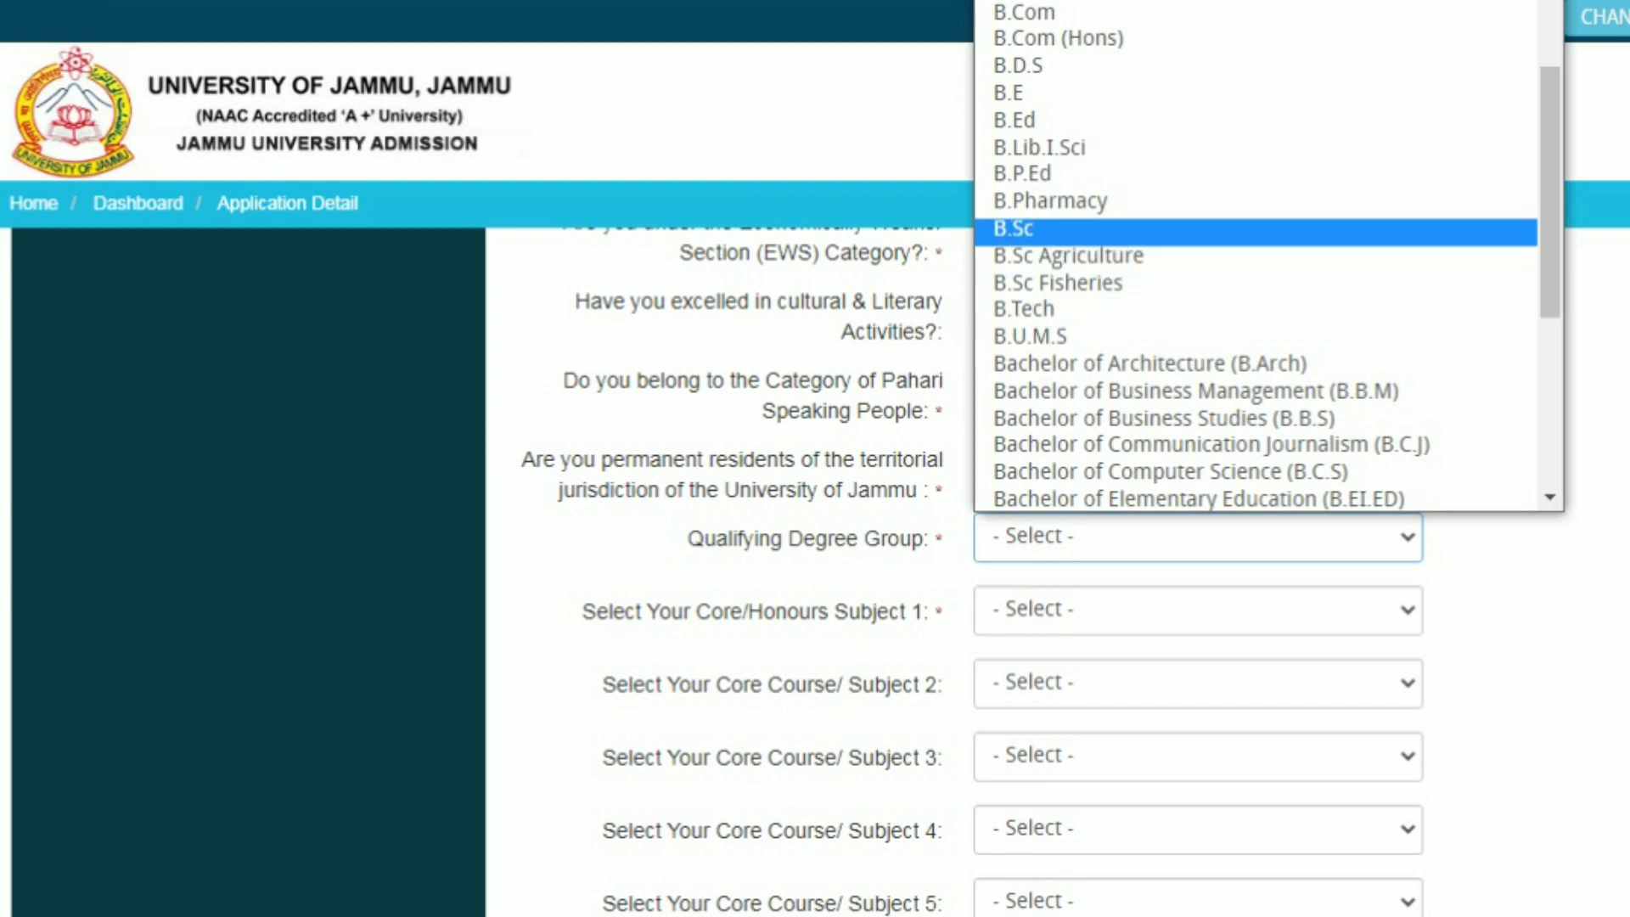
left_click(1013, 230)
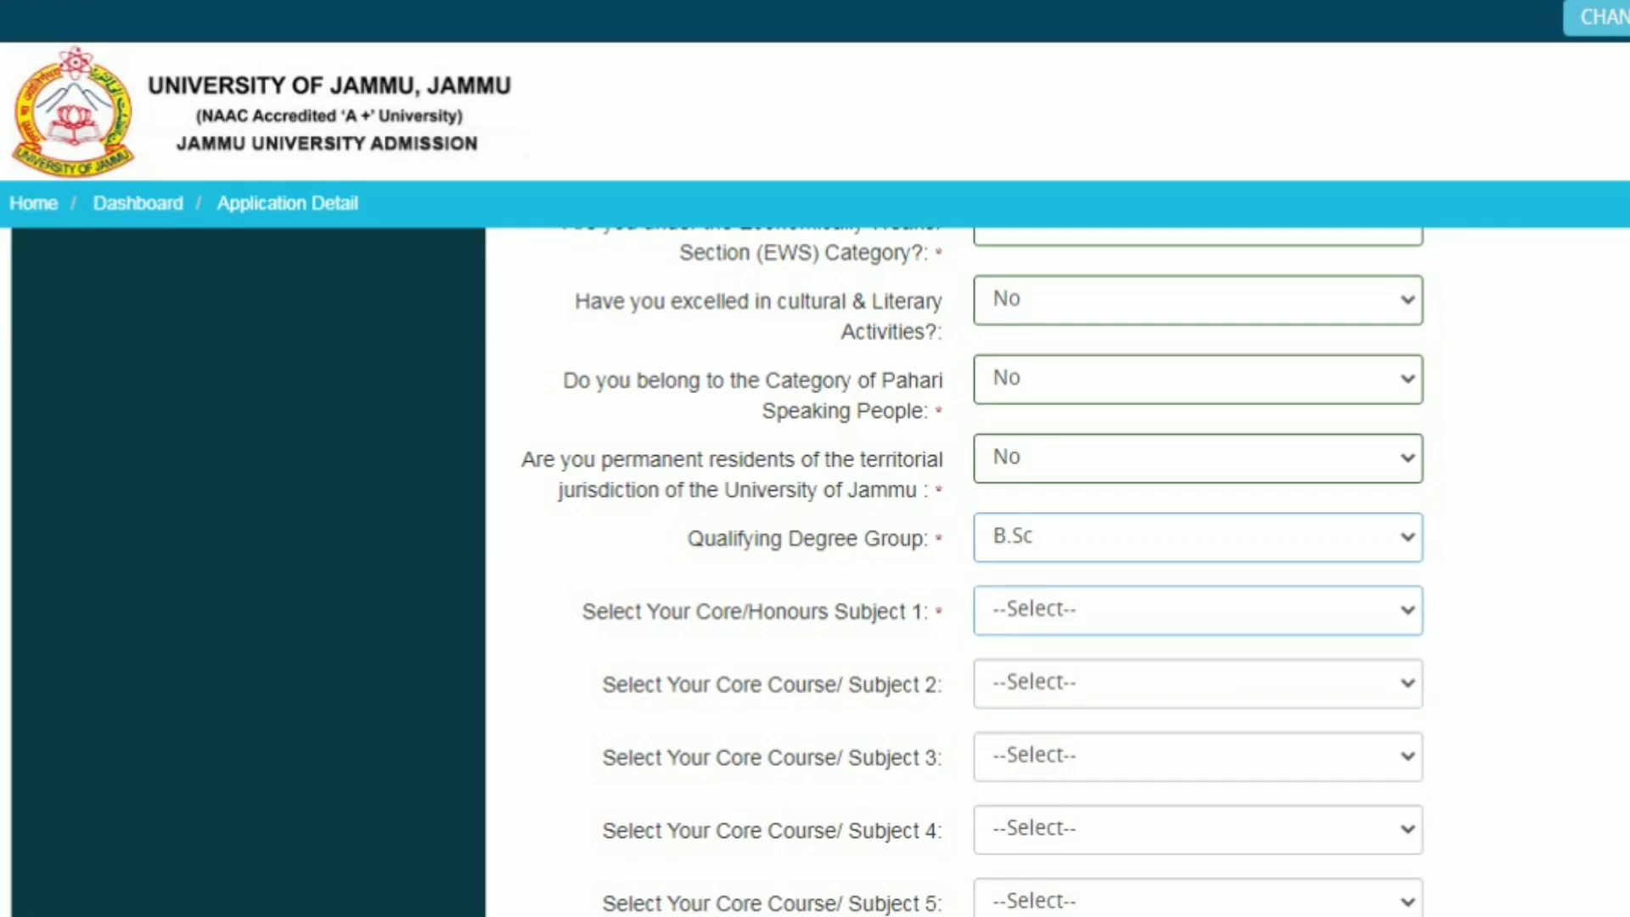
Set Core/Honours Subject 1 to Zoology and Core Course Subject 2 to Chemistry
left_click(1198, 609)
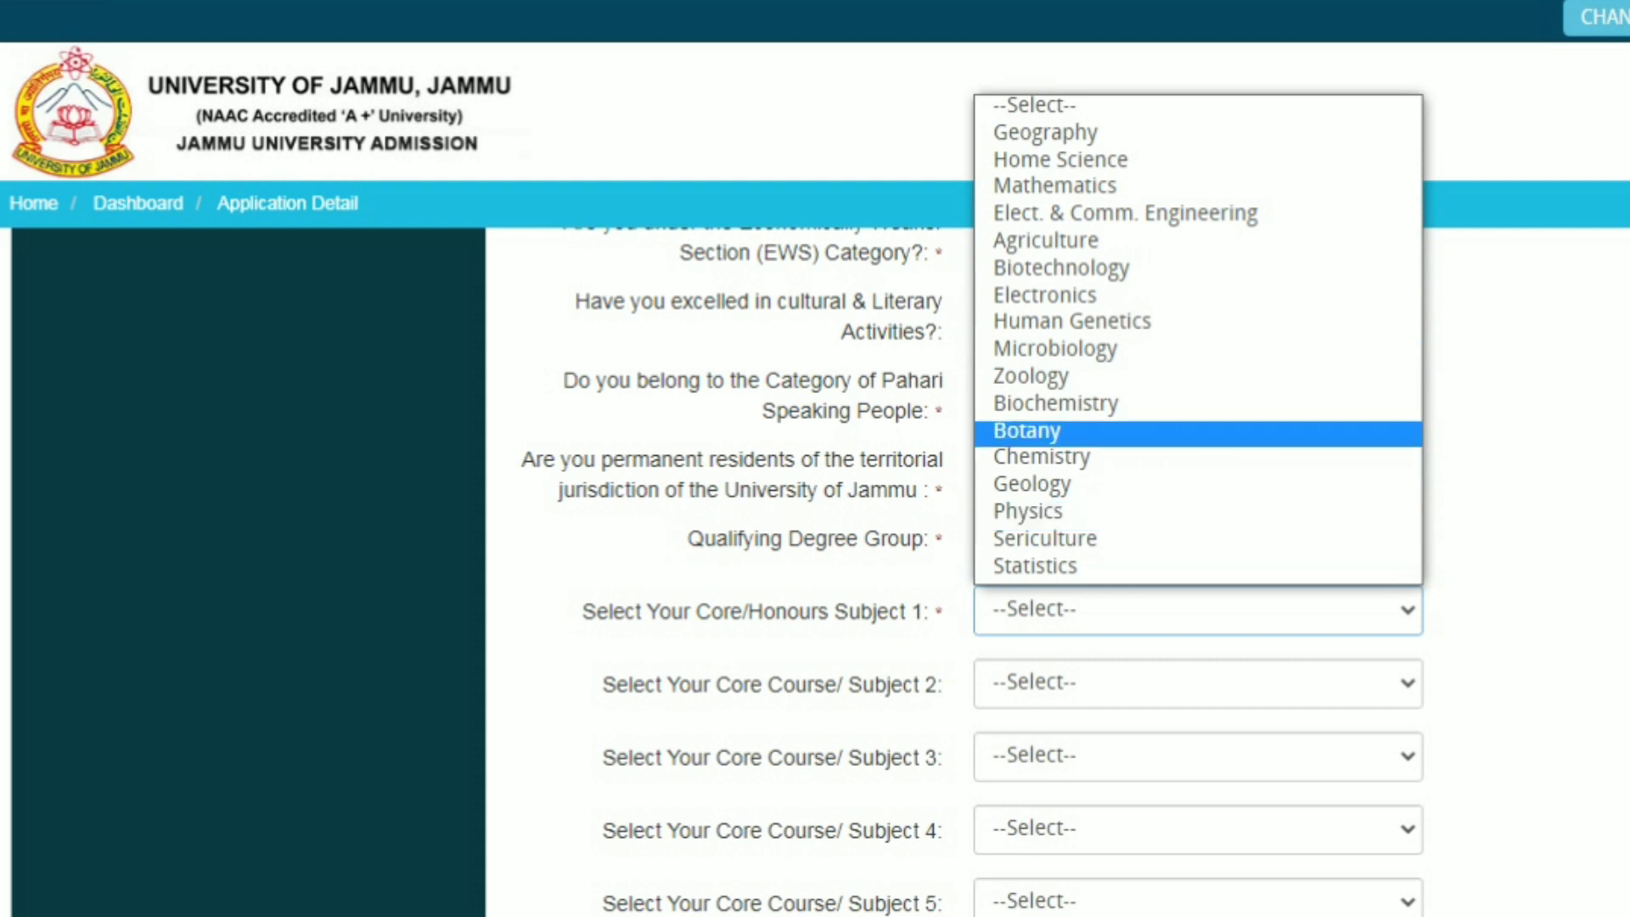
left_click(1030, 377)
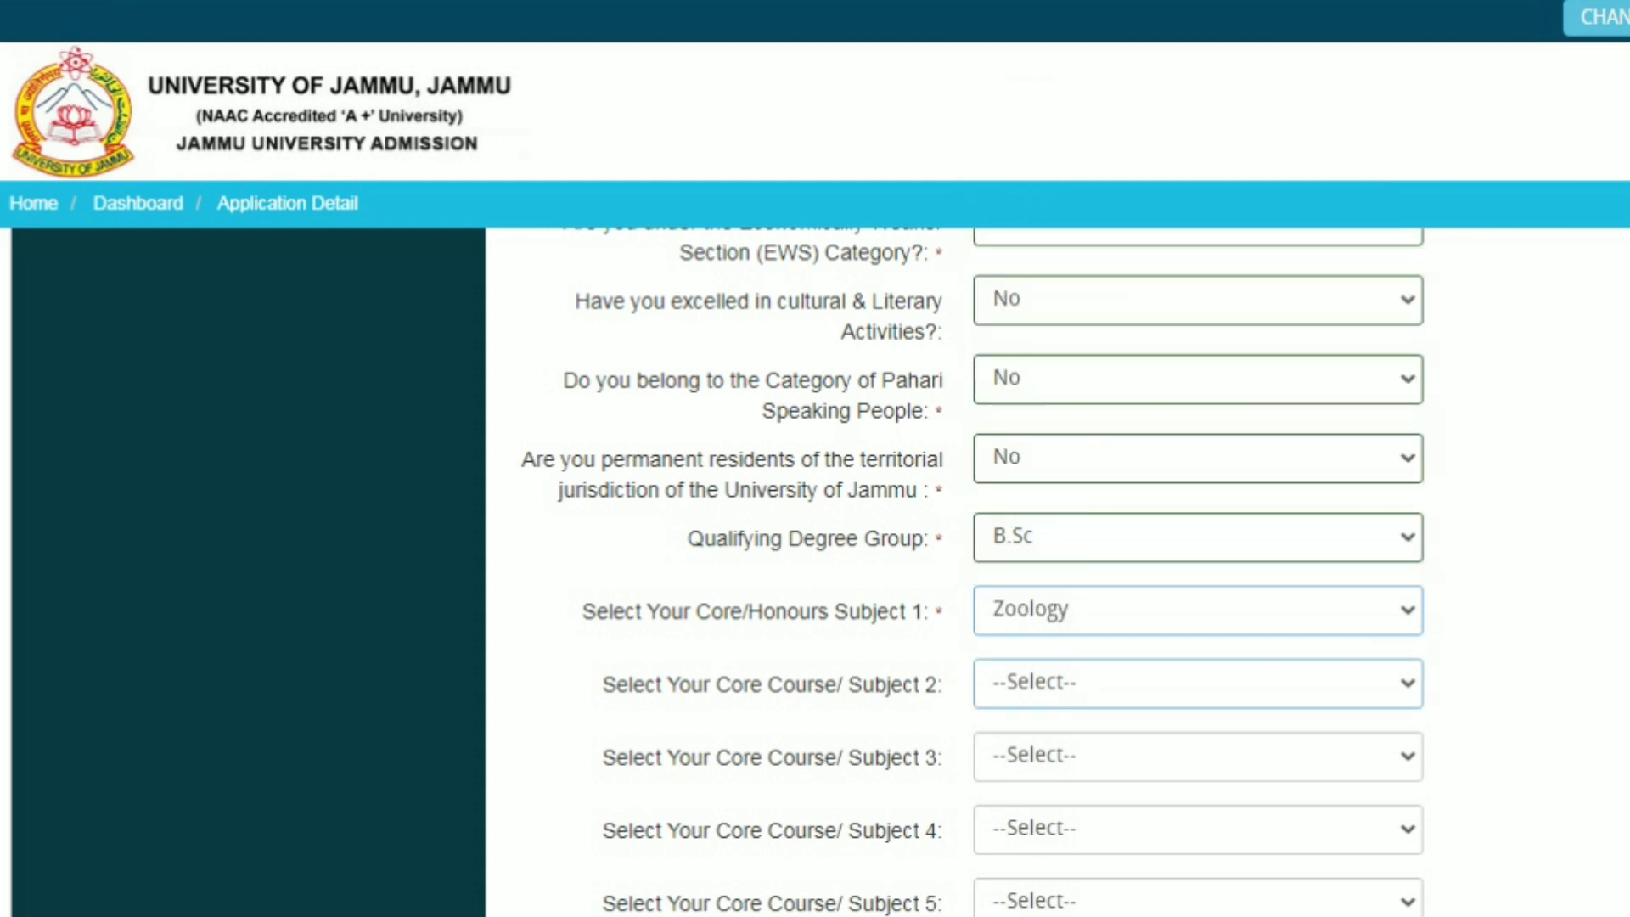
left_click(1198, 682)
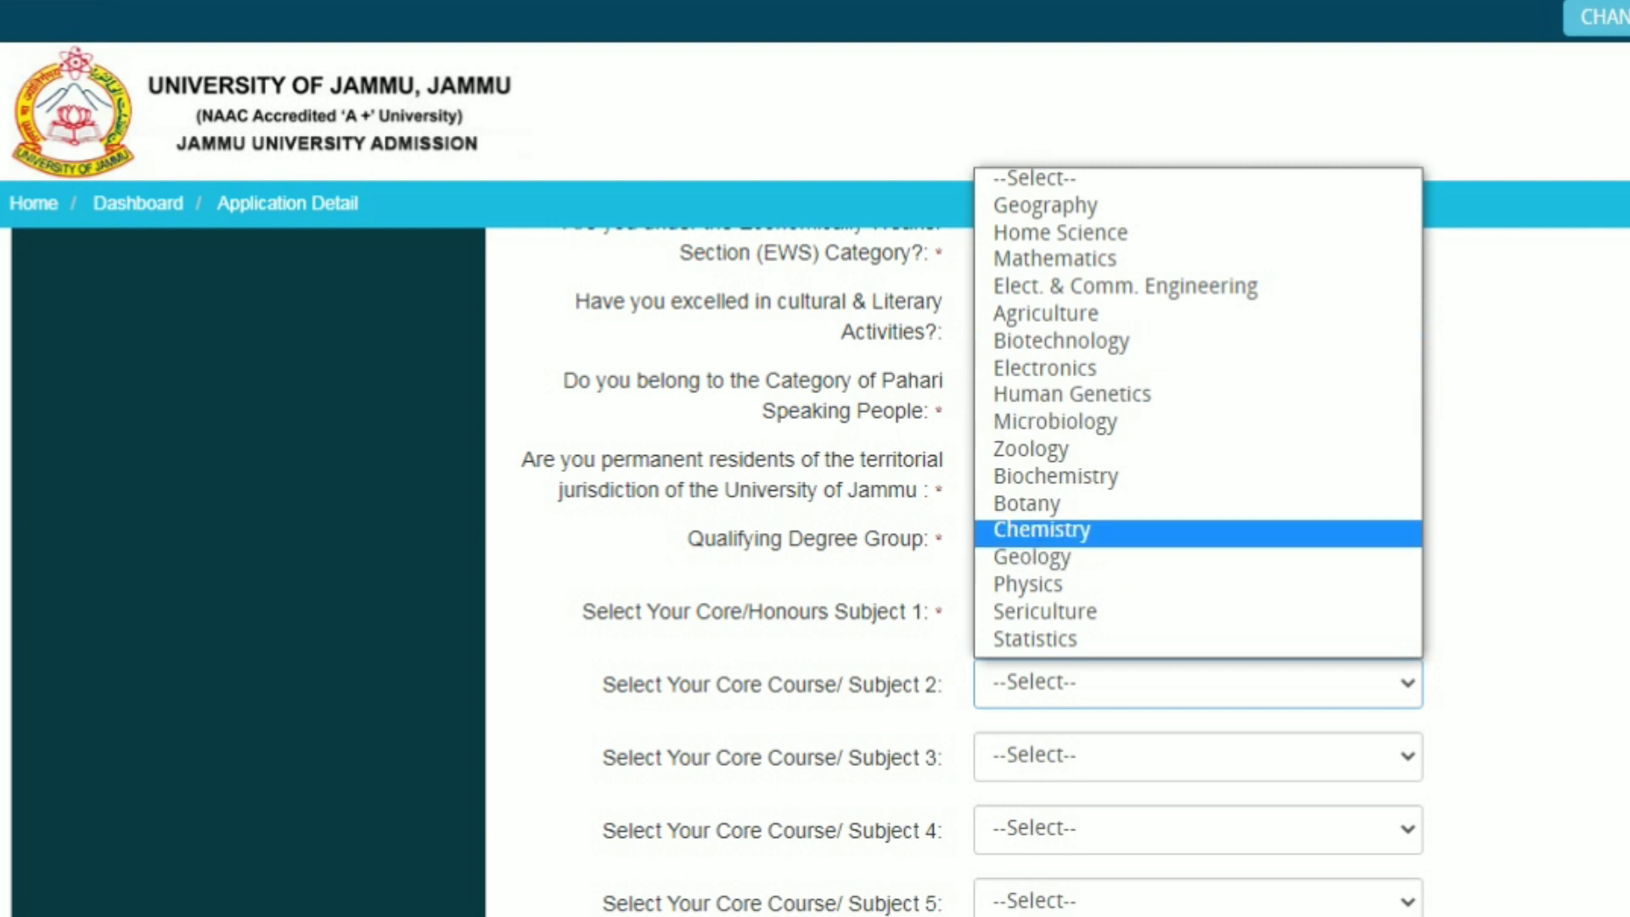
left_click(1042, 530)
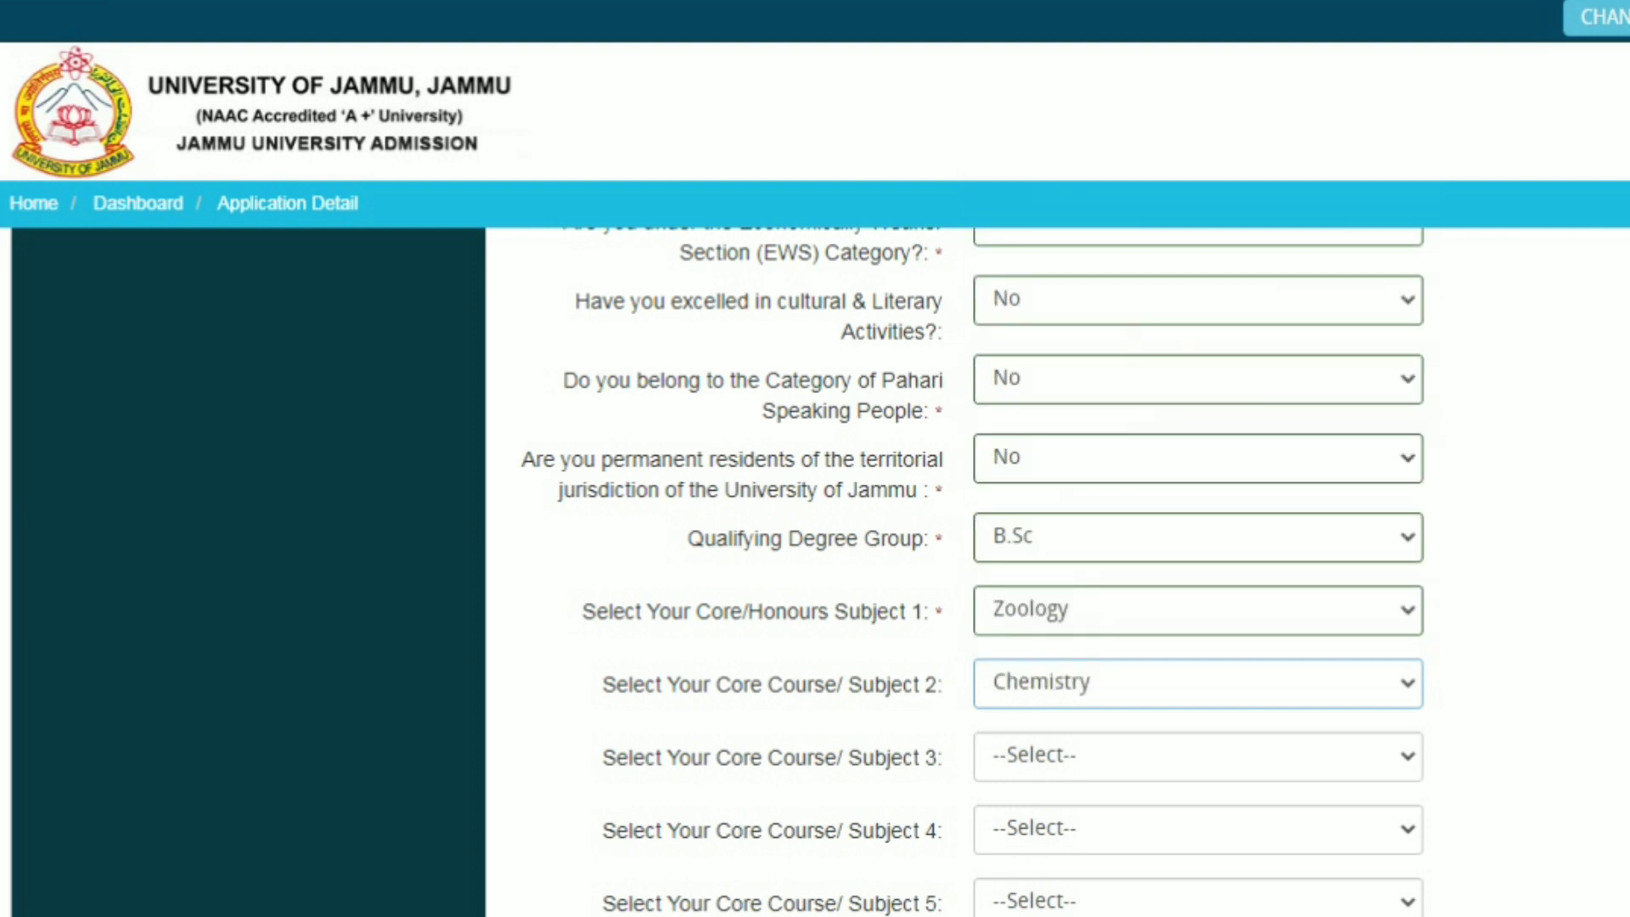
Answer No to the Honours course question
scroll(973, 569, "down", 3)
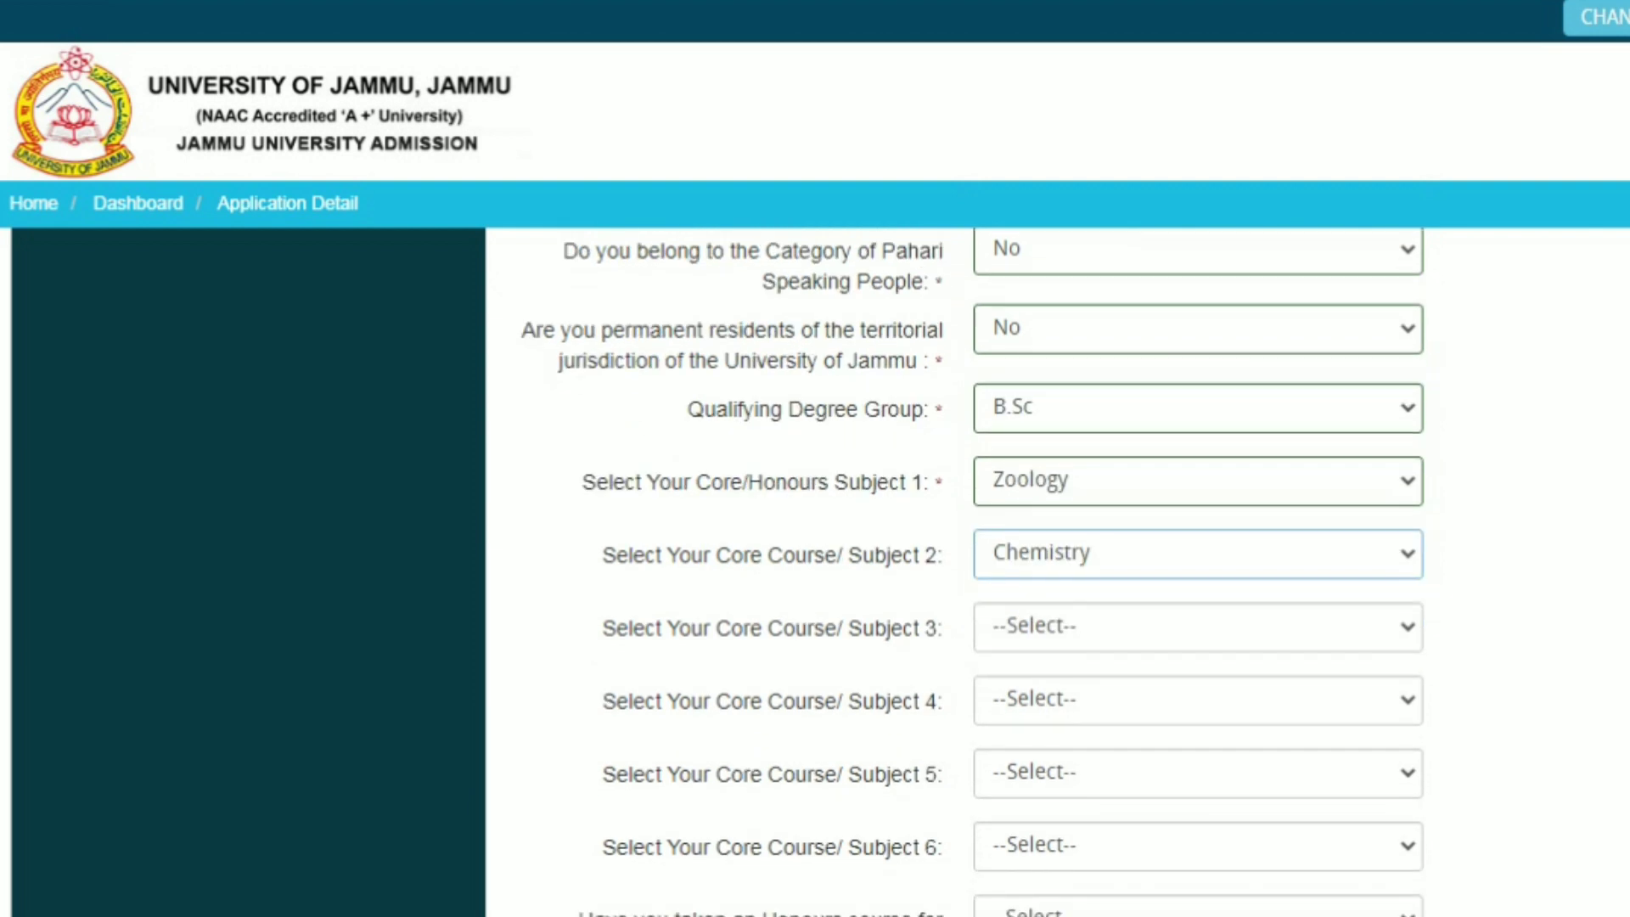
scroll(973, 568, "down", 1)
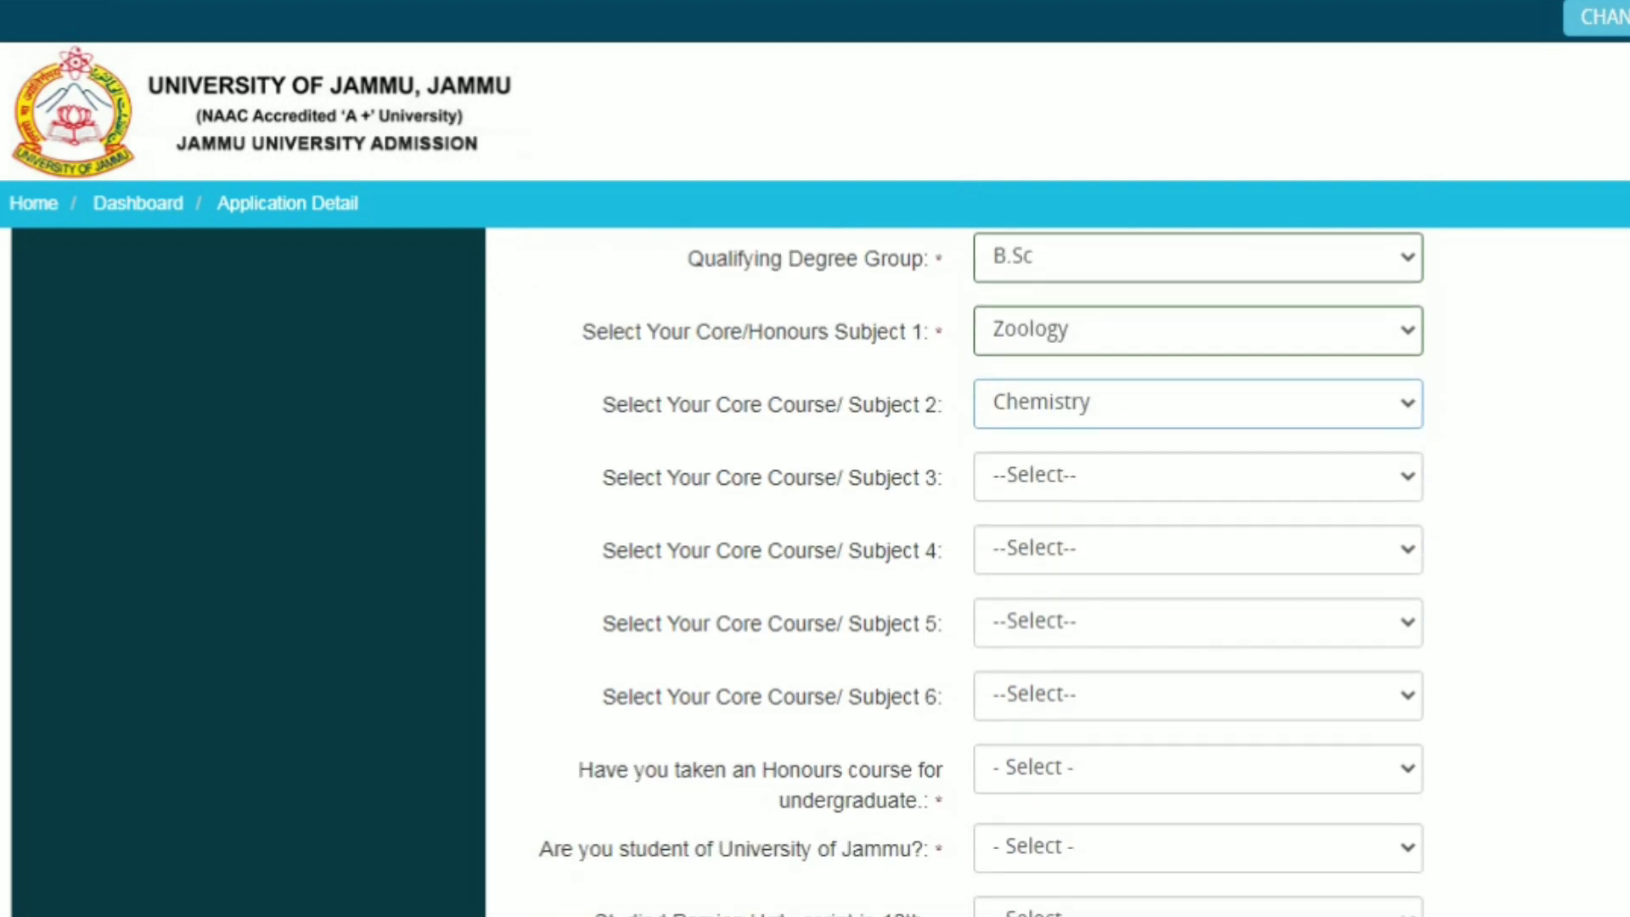
scroll(972, 569, "down", 2)
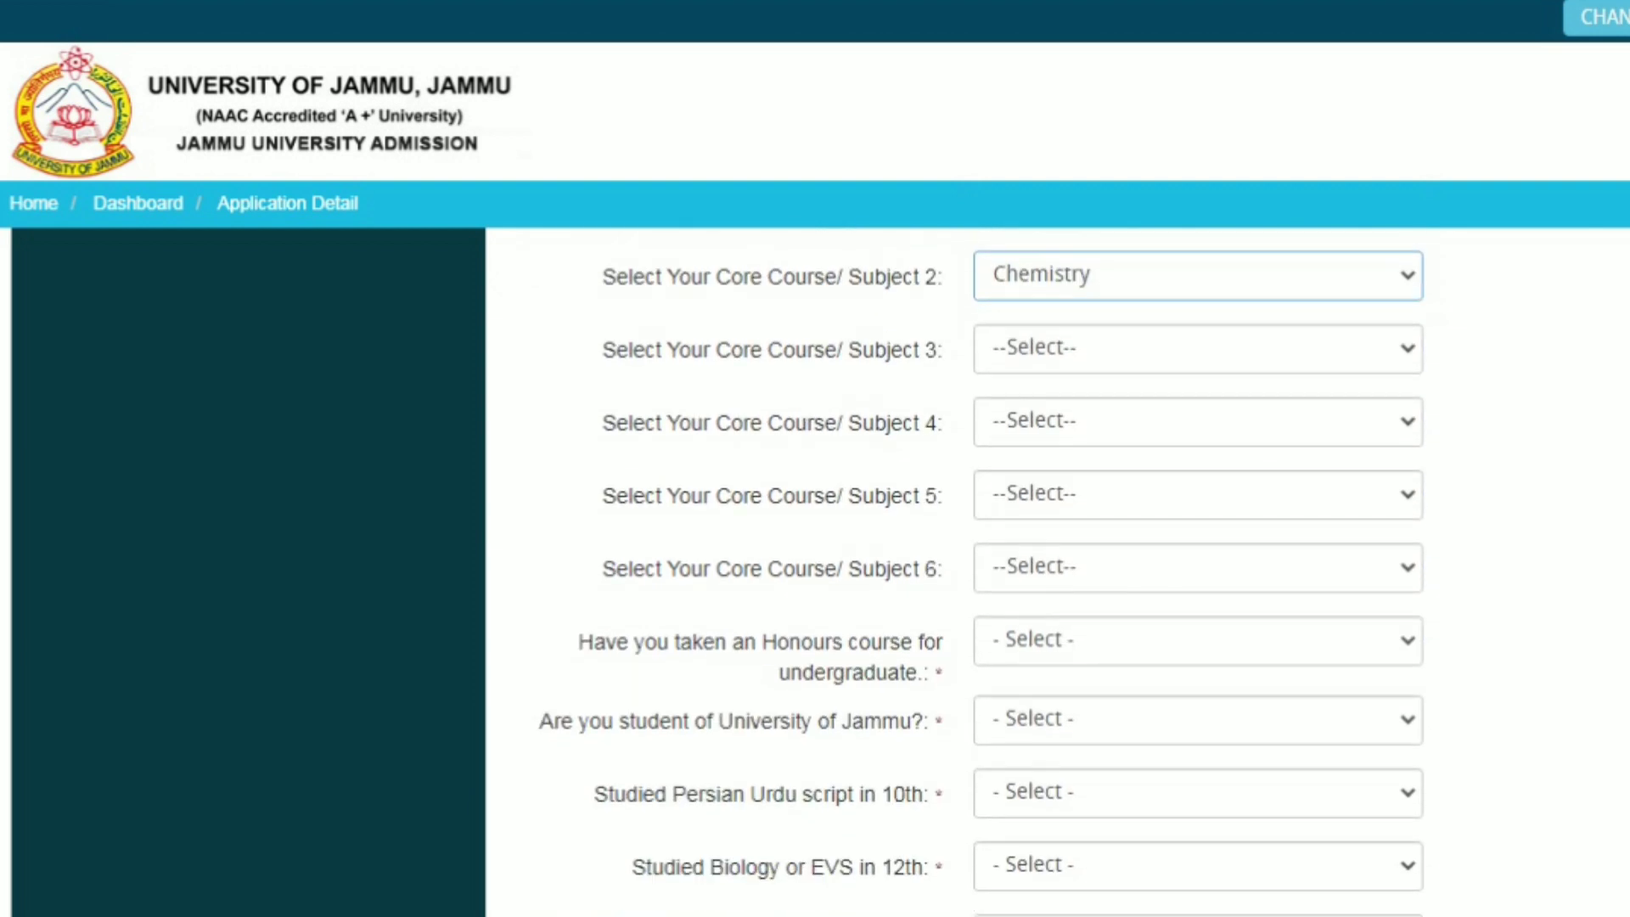
scroll(972, 569, "down", 3)
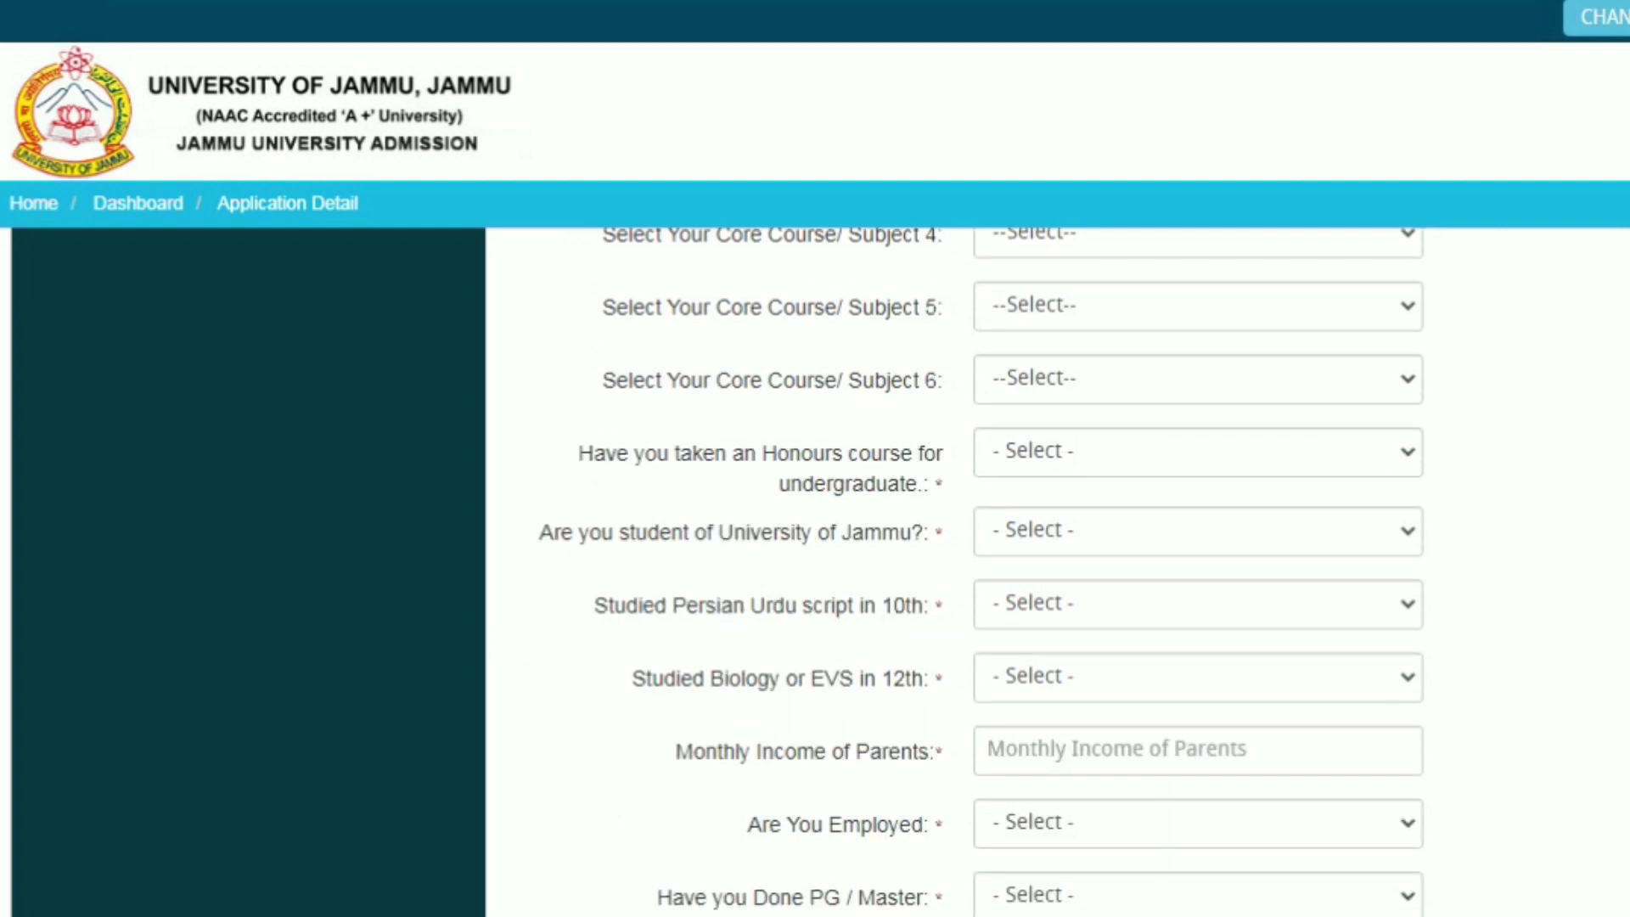
left_click(1198, 451)
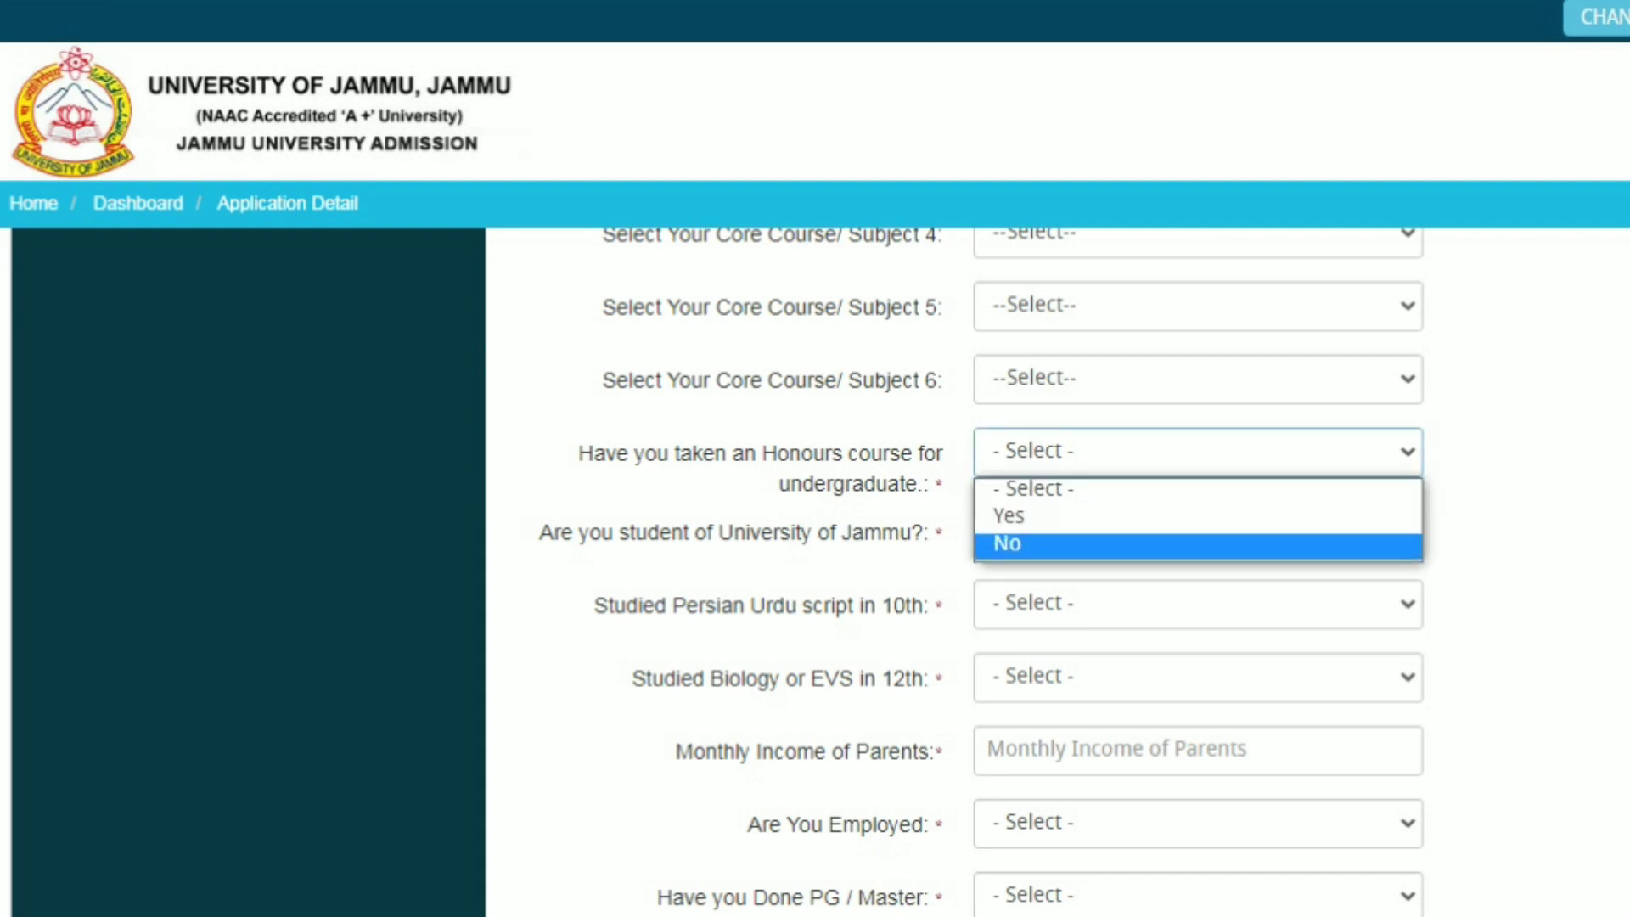
key("Return")
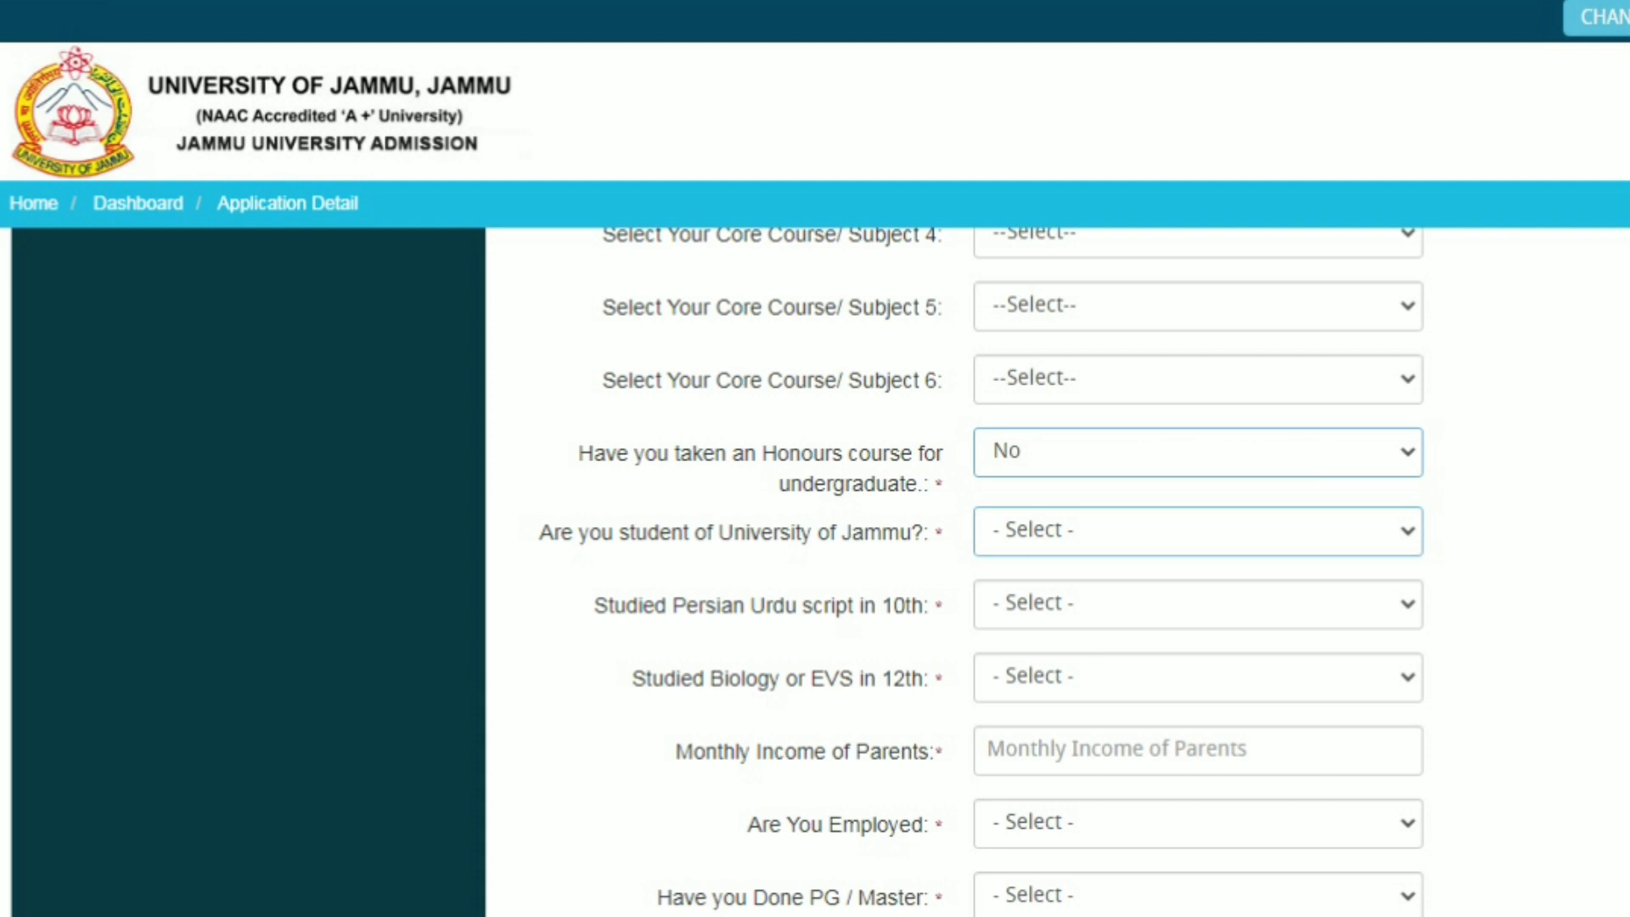
Answer Yes to the Persian Urdu script question
left_click(1197, 531)
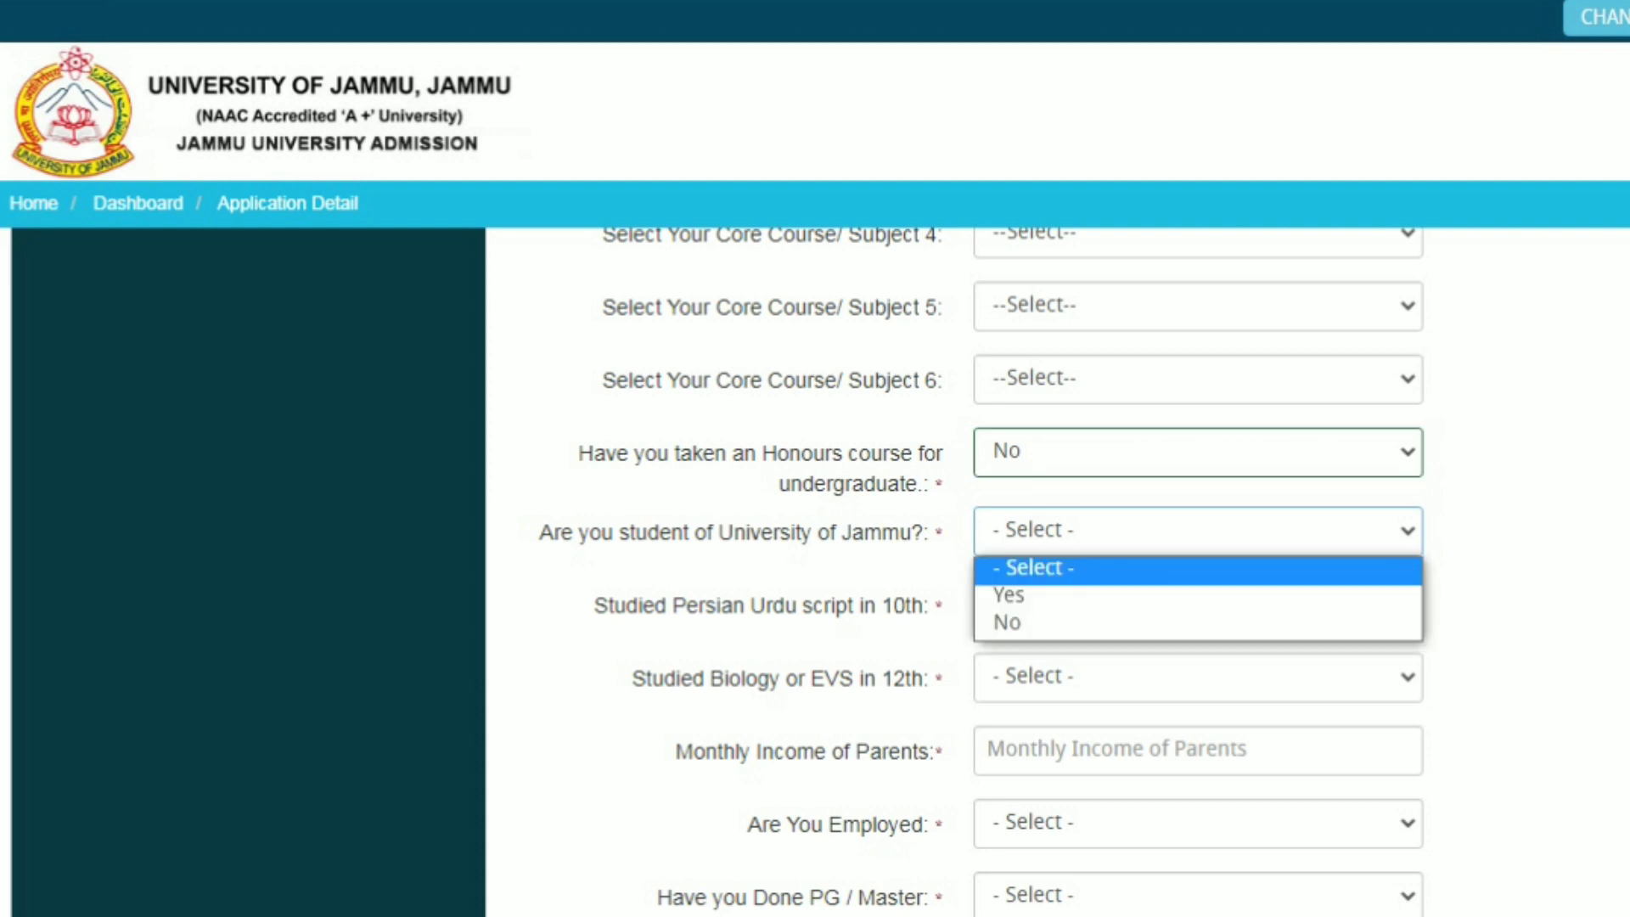
key("Down")
key("Down")
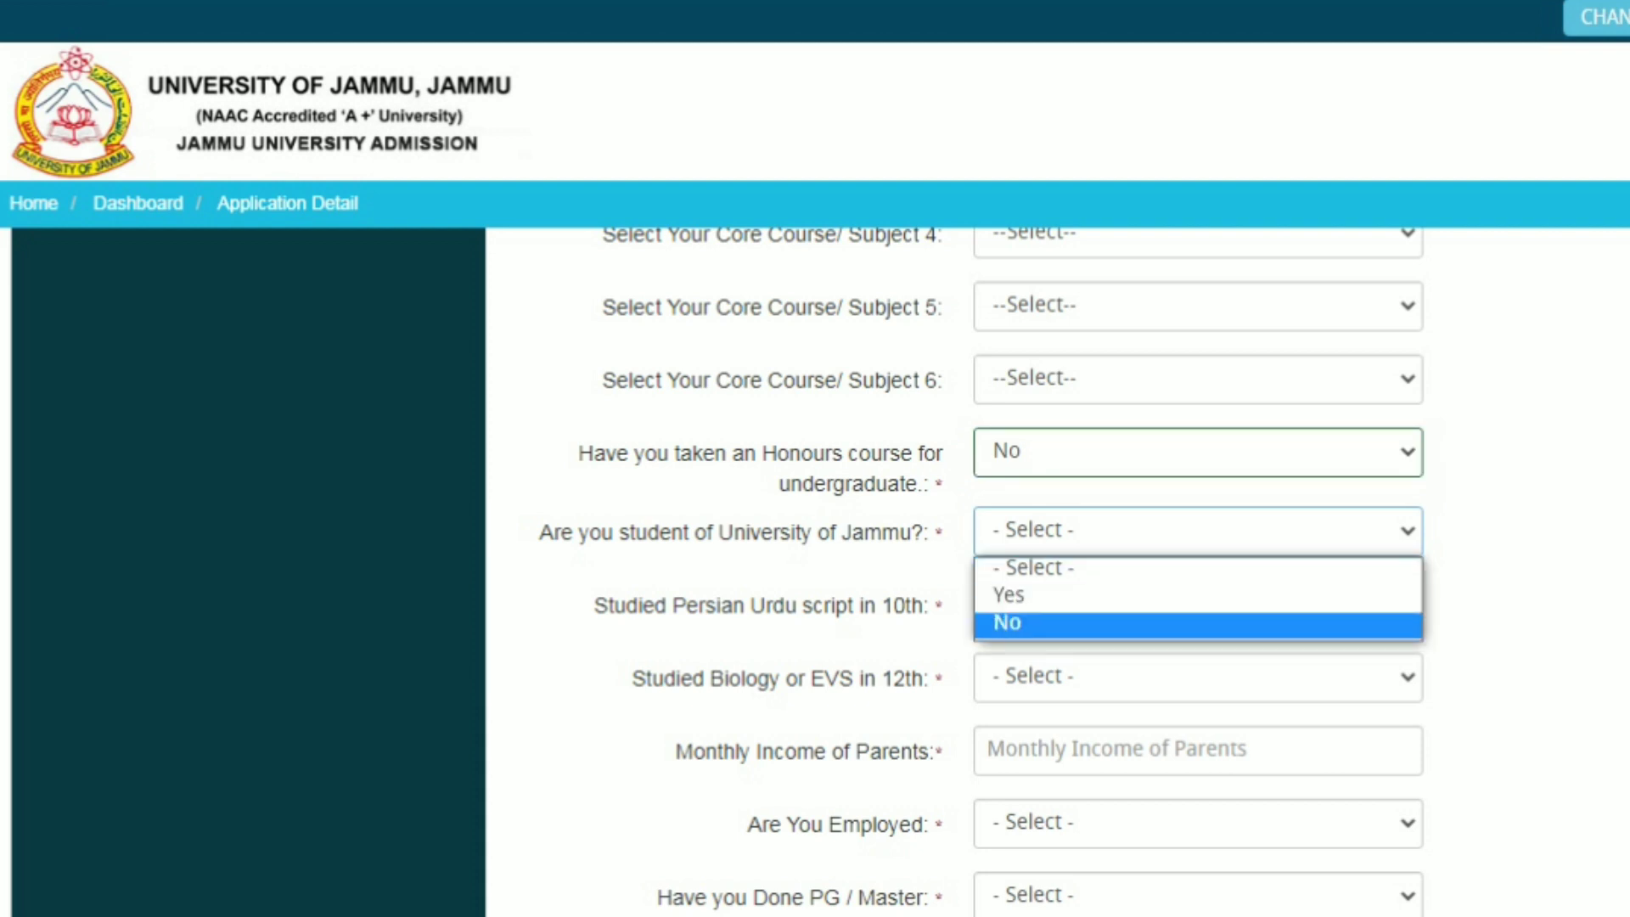
key("Up")
key("Up")
key("Down")
key("Down")
key("Up")
key("Escape")
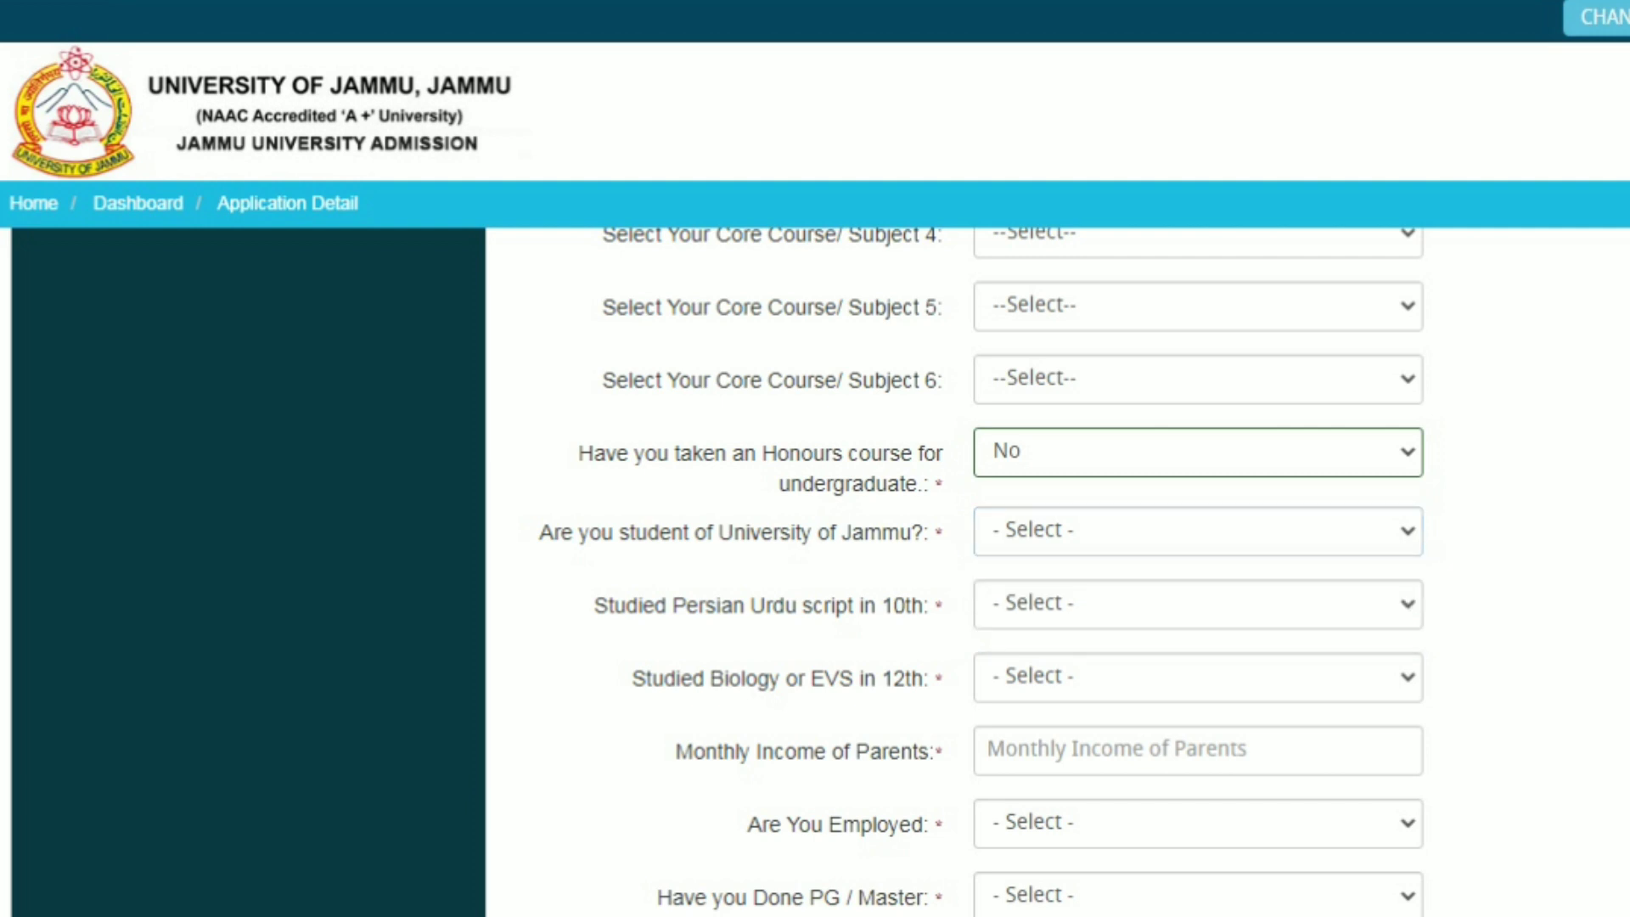
left_click(1197, 604)
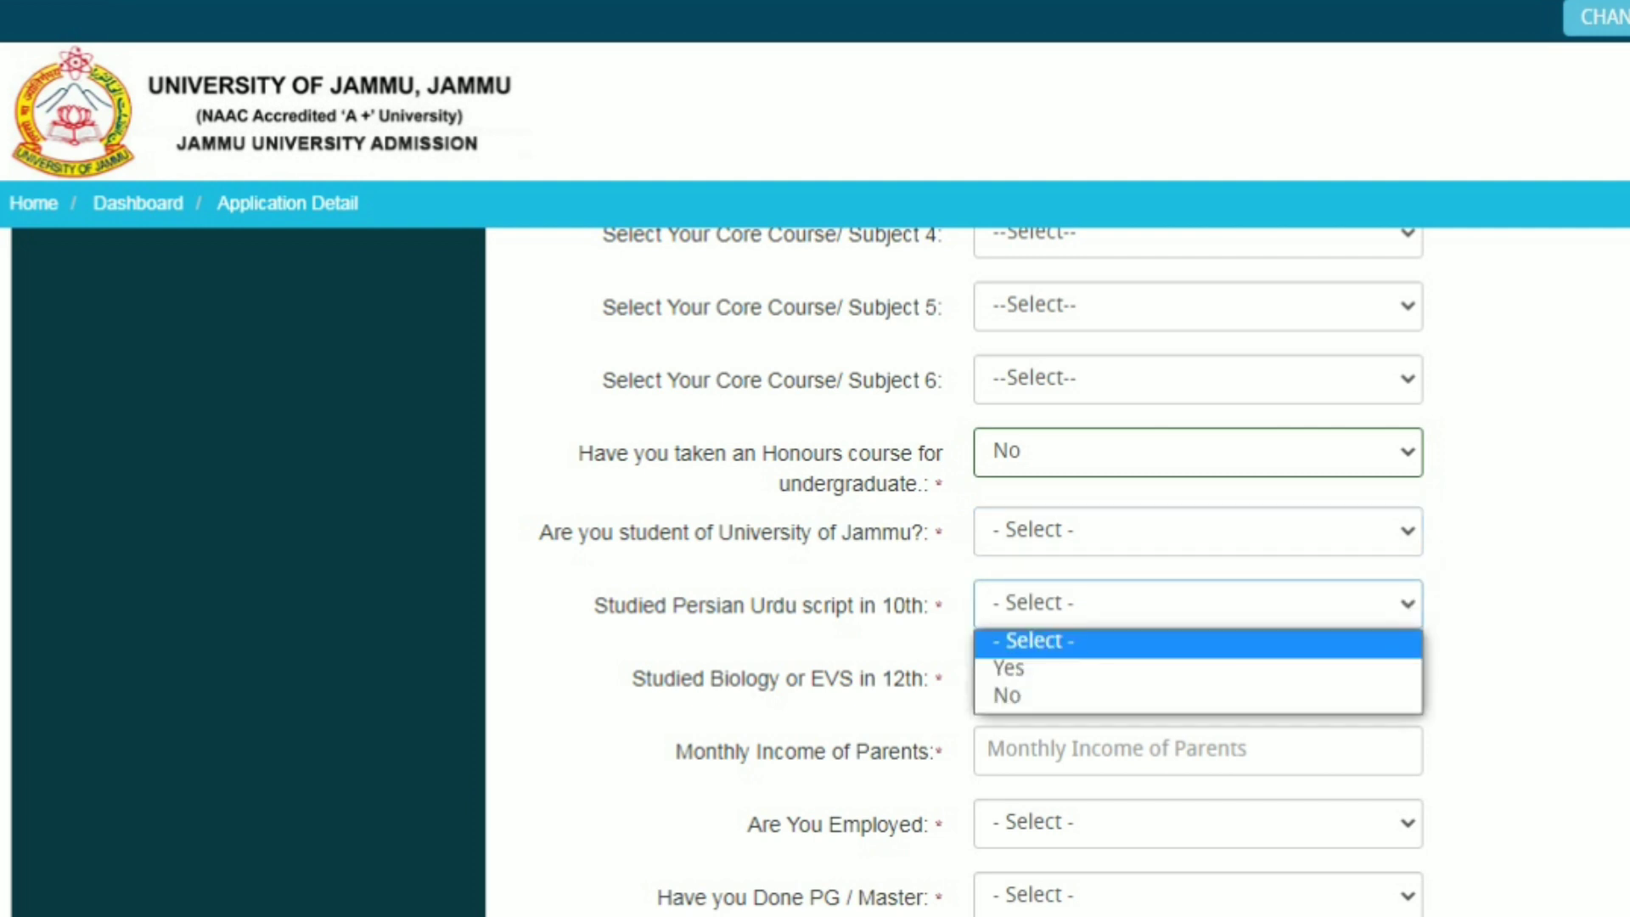
key("Down")
key("Down")
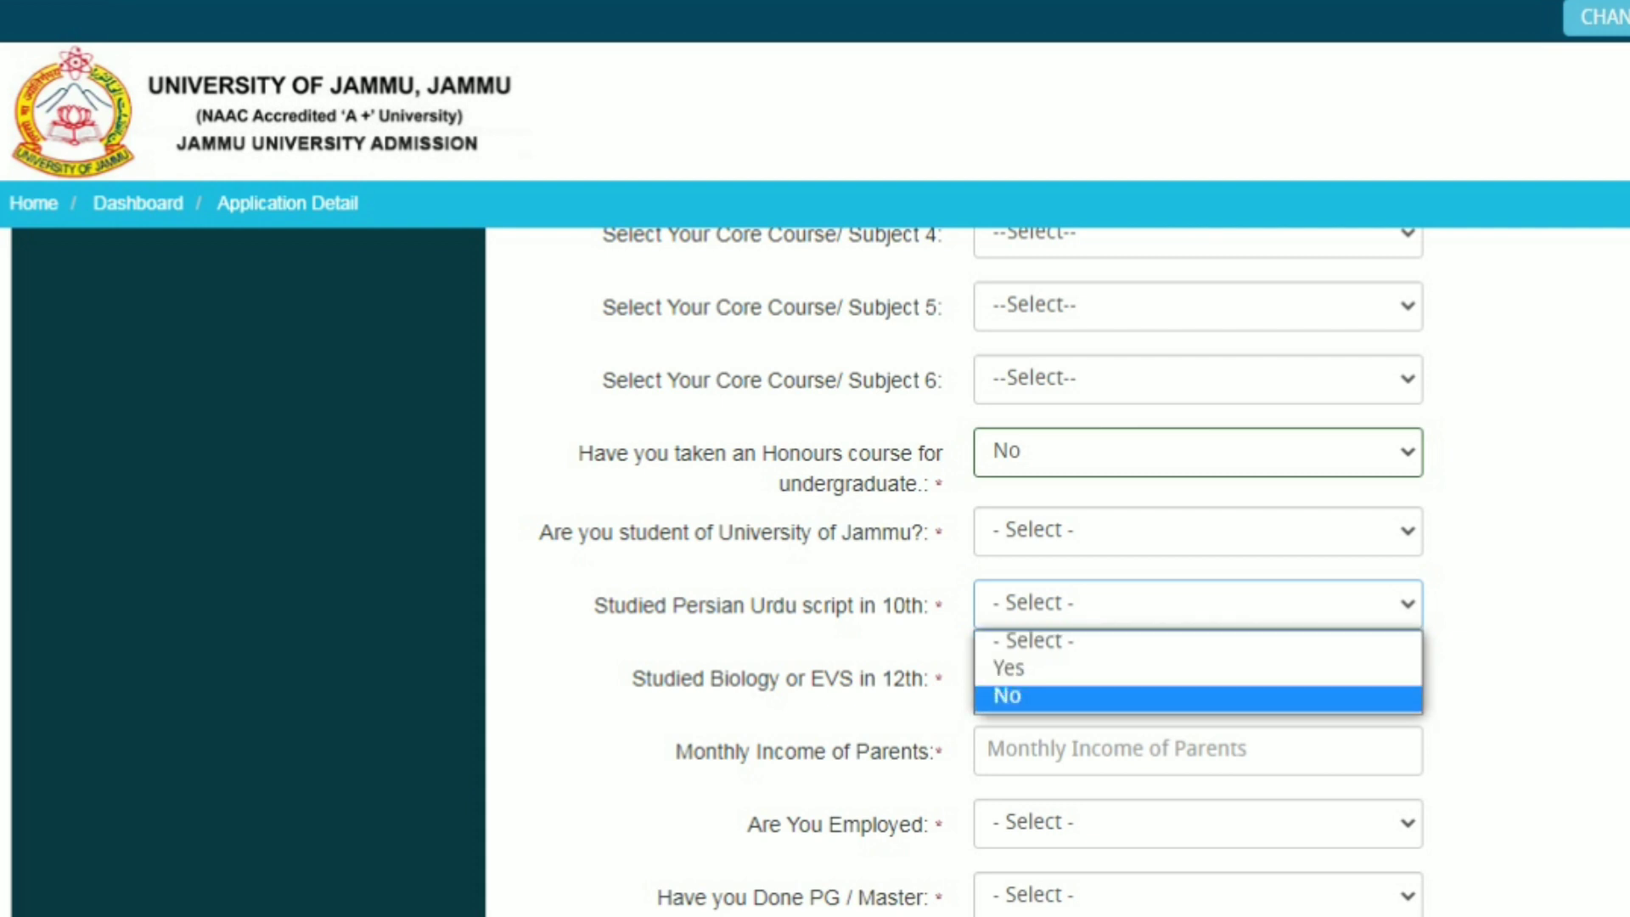
key("Up")
key("Return")
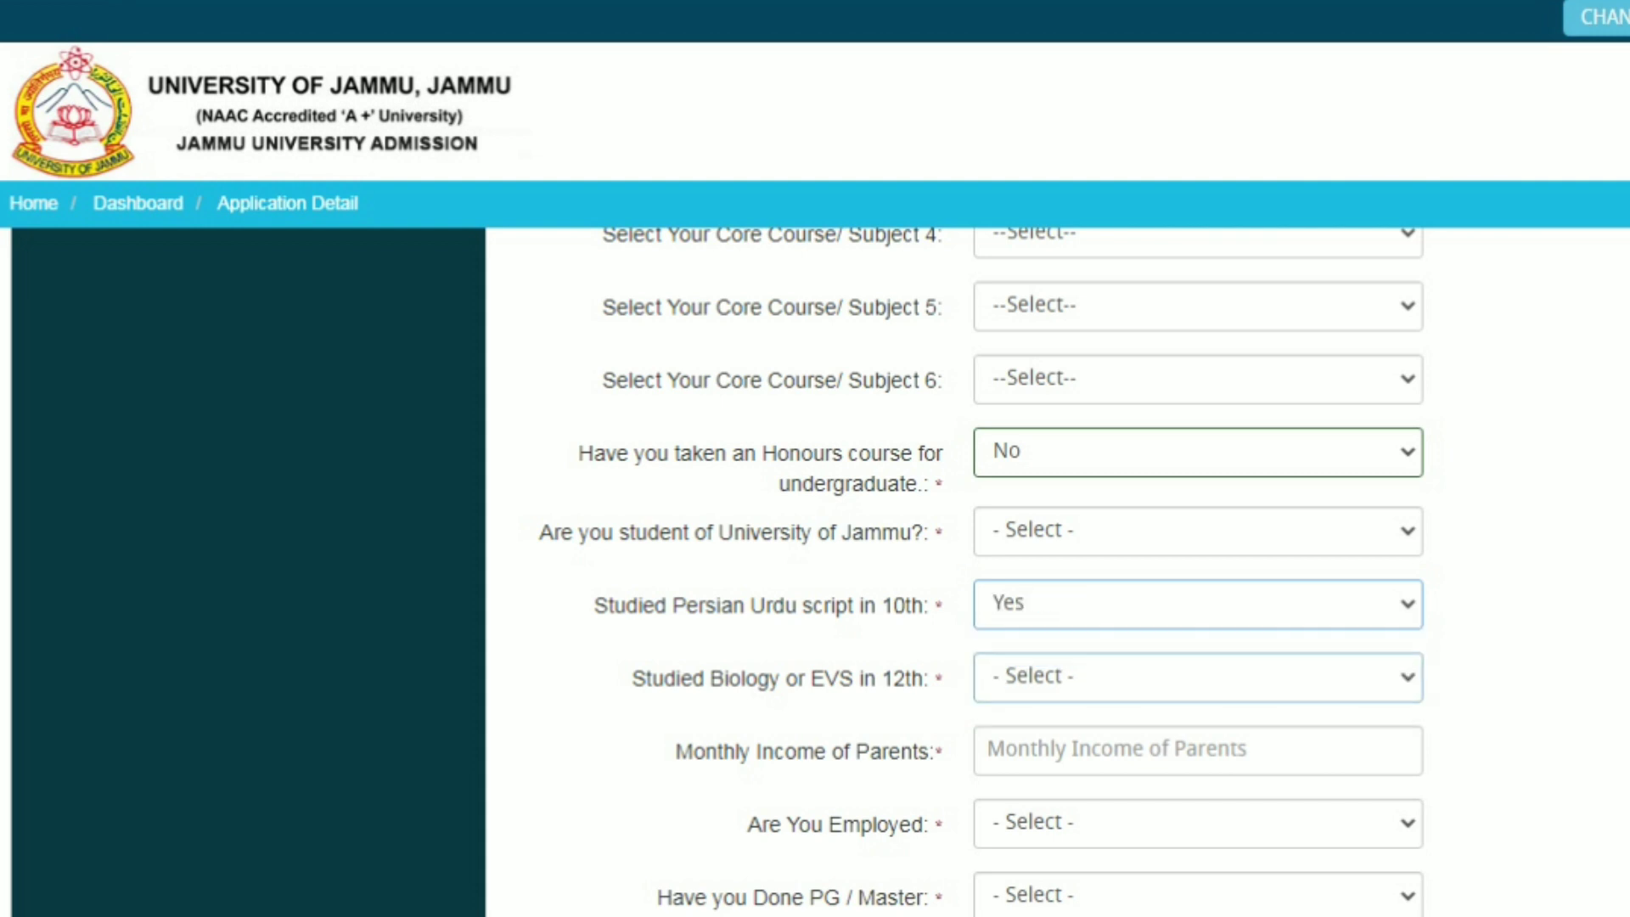
Answer Yes to the University of Jammu student and Biology/EVS in 12th questions
key("shift+Tab")
key("alt+Down")
key("Down")
key("Return")
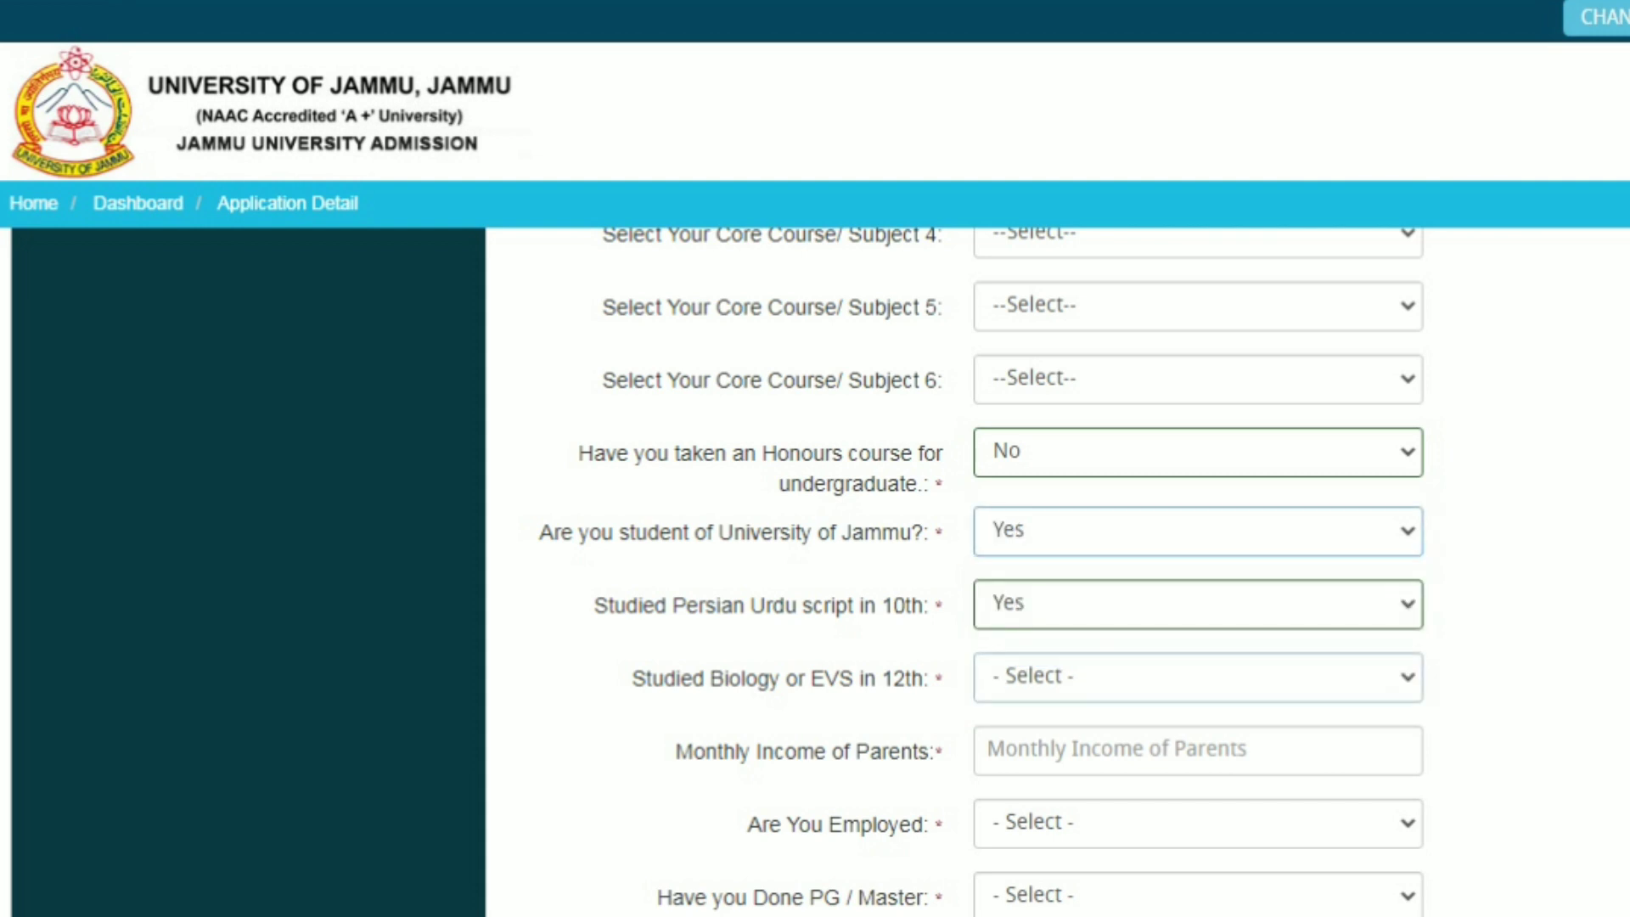
key("Tab")
key("Tab")
key("alt+Down")
key("Down")
key("Down")
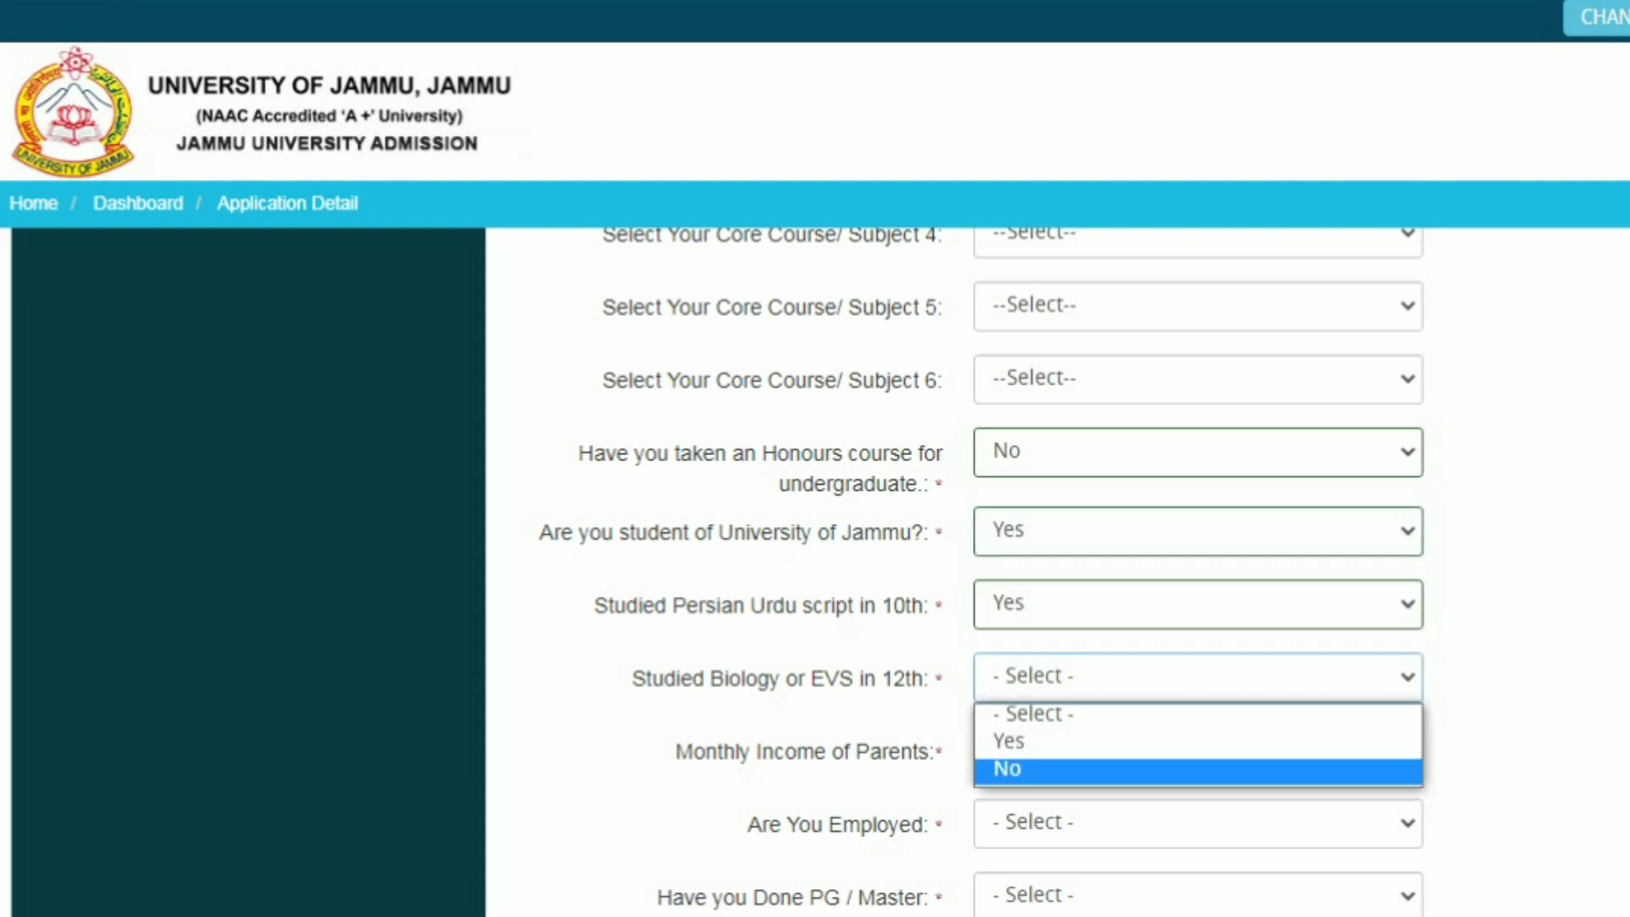
key("Up")
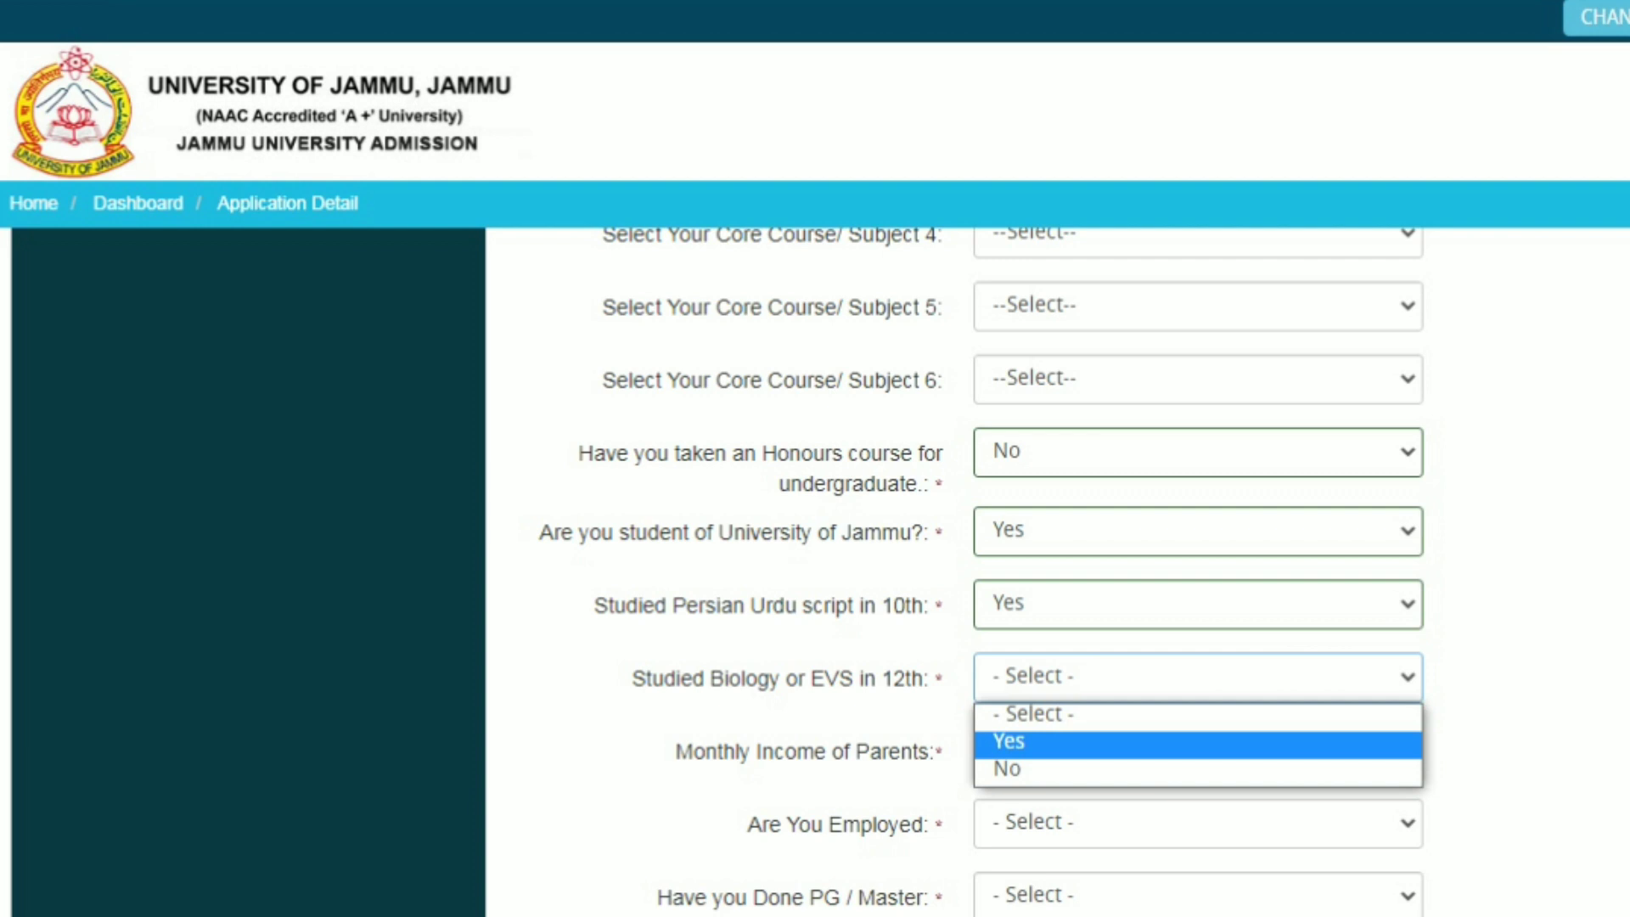
key("Return")
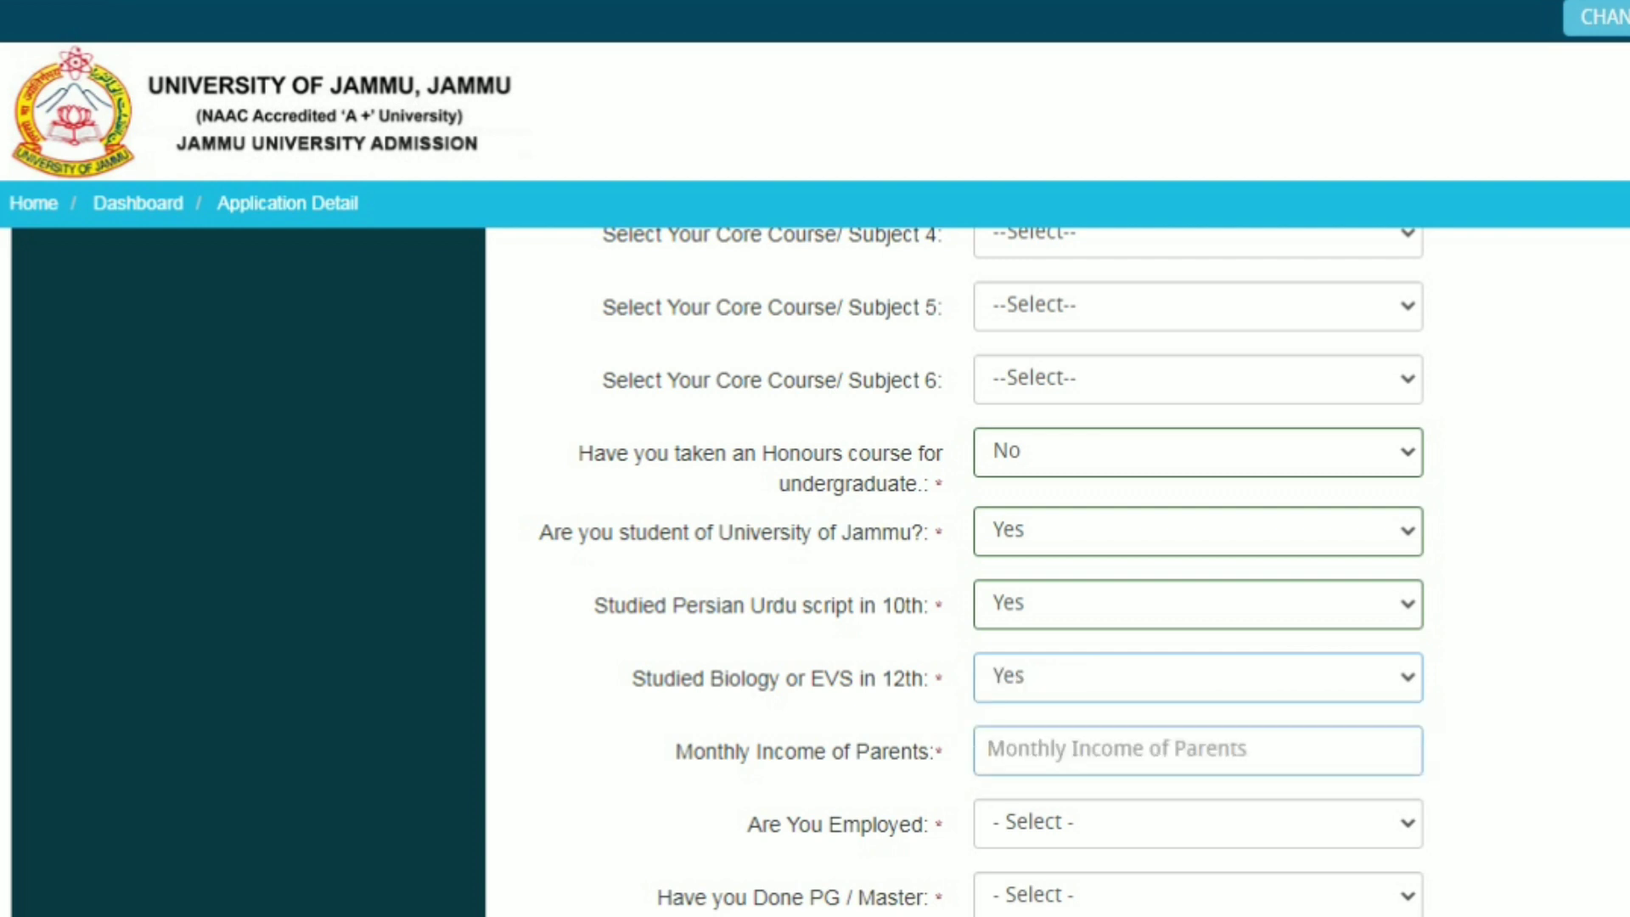
Enter 6000 as parents' monthly income and set both Employed and PG / Master to No
key("Tab")
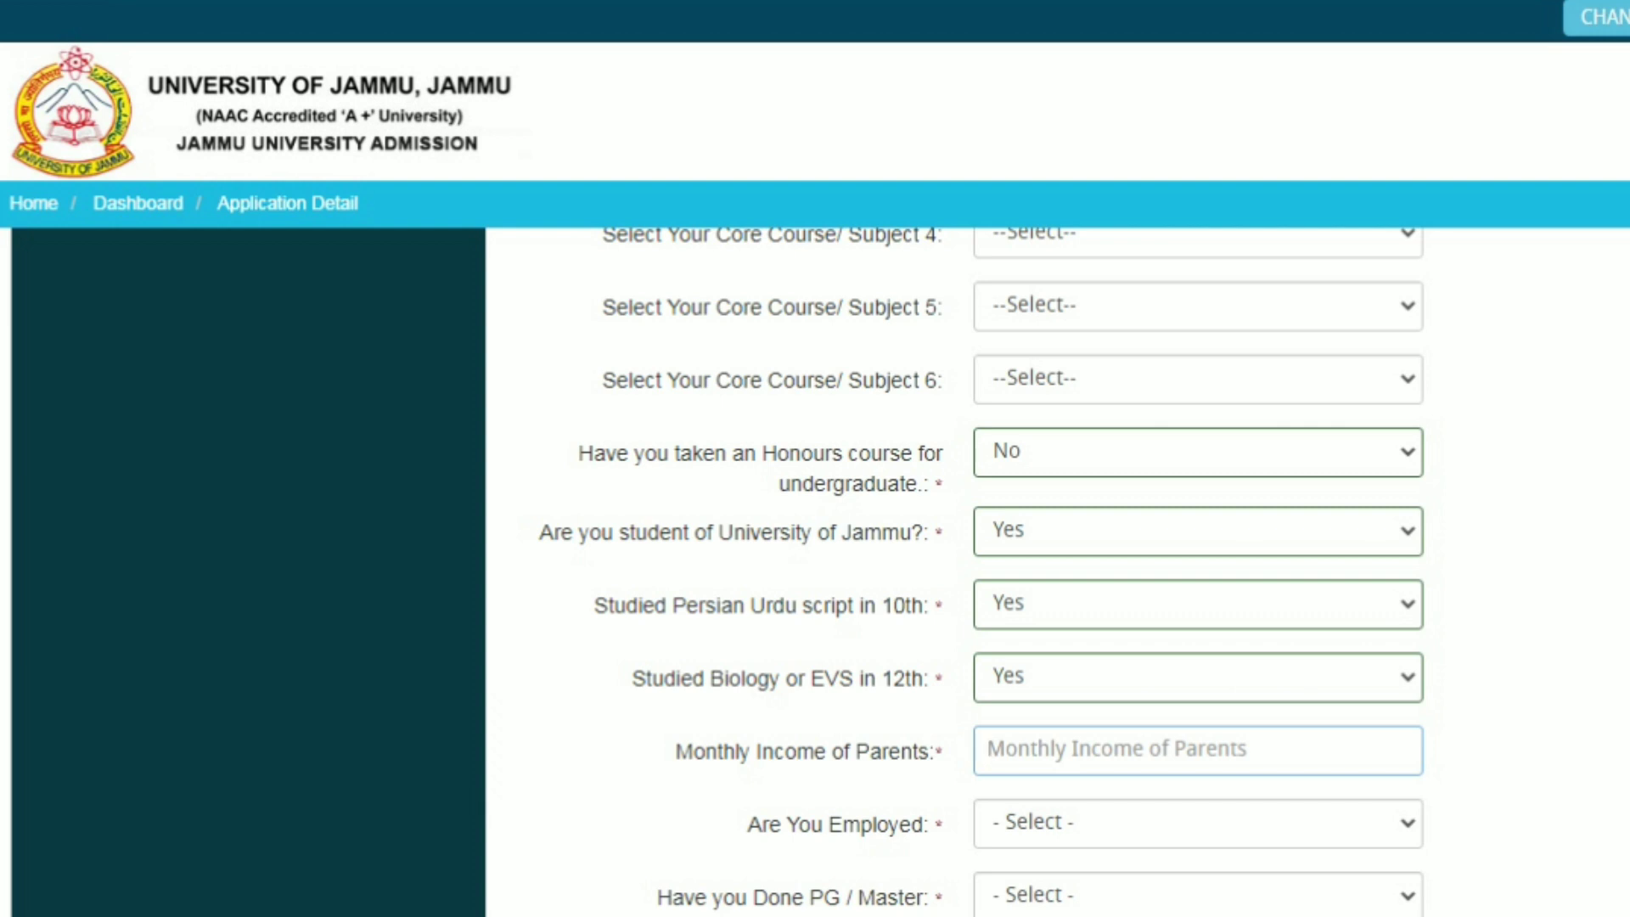
type("6000")
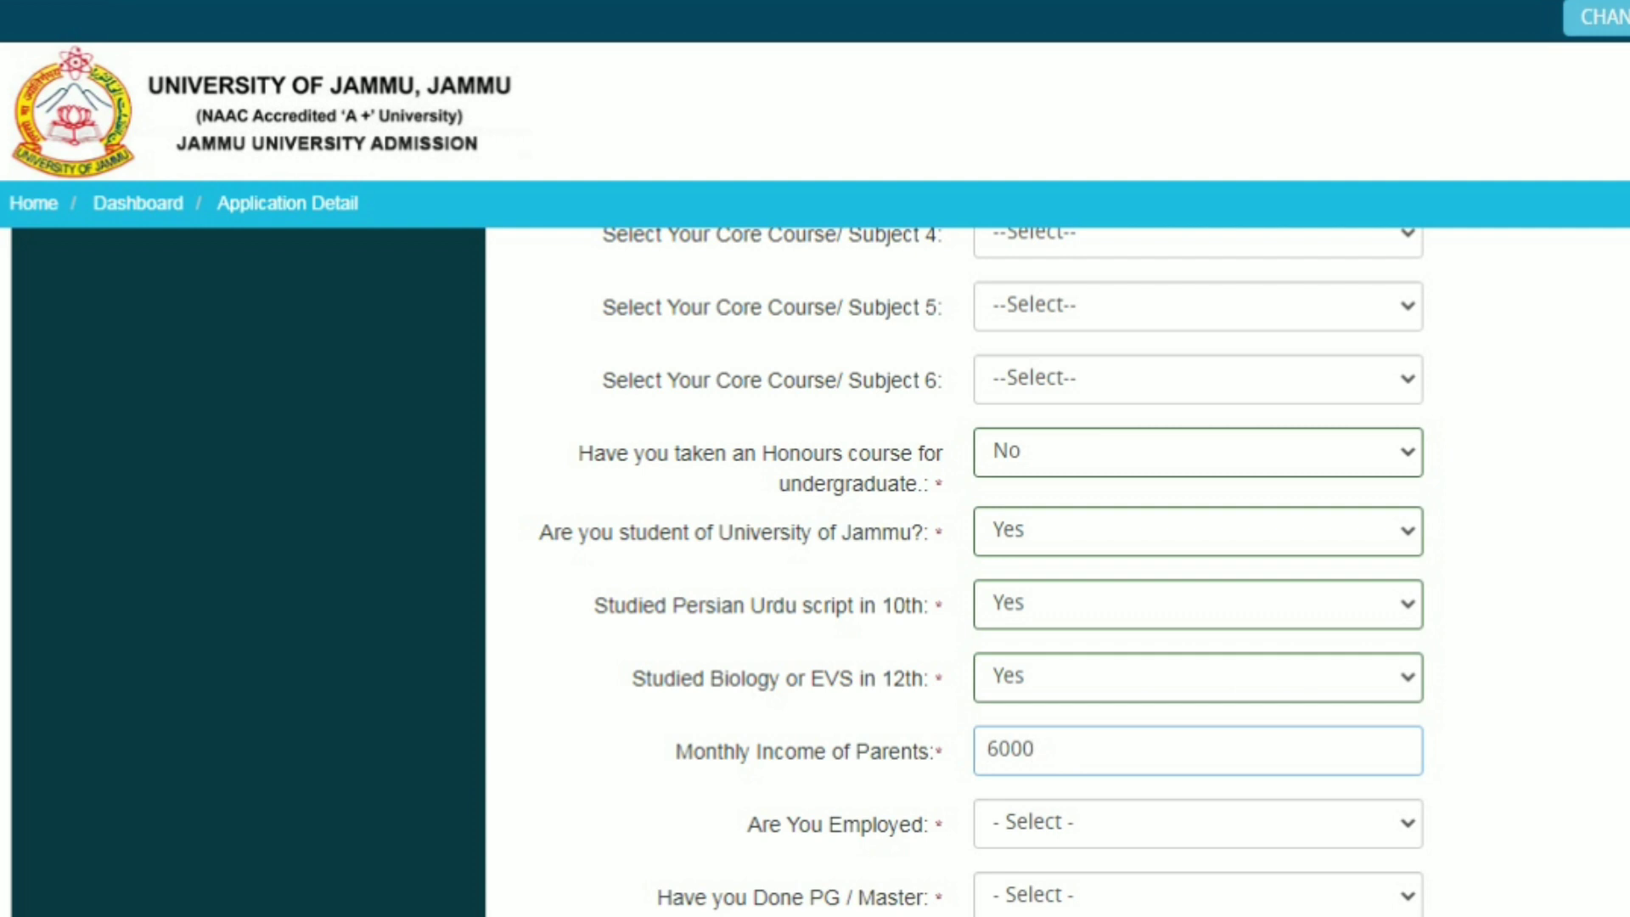
left_click(1197, 822)
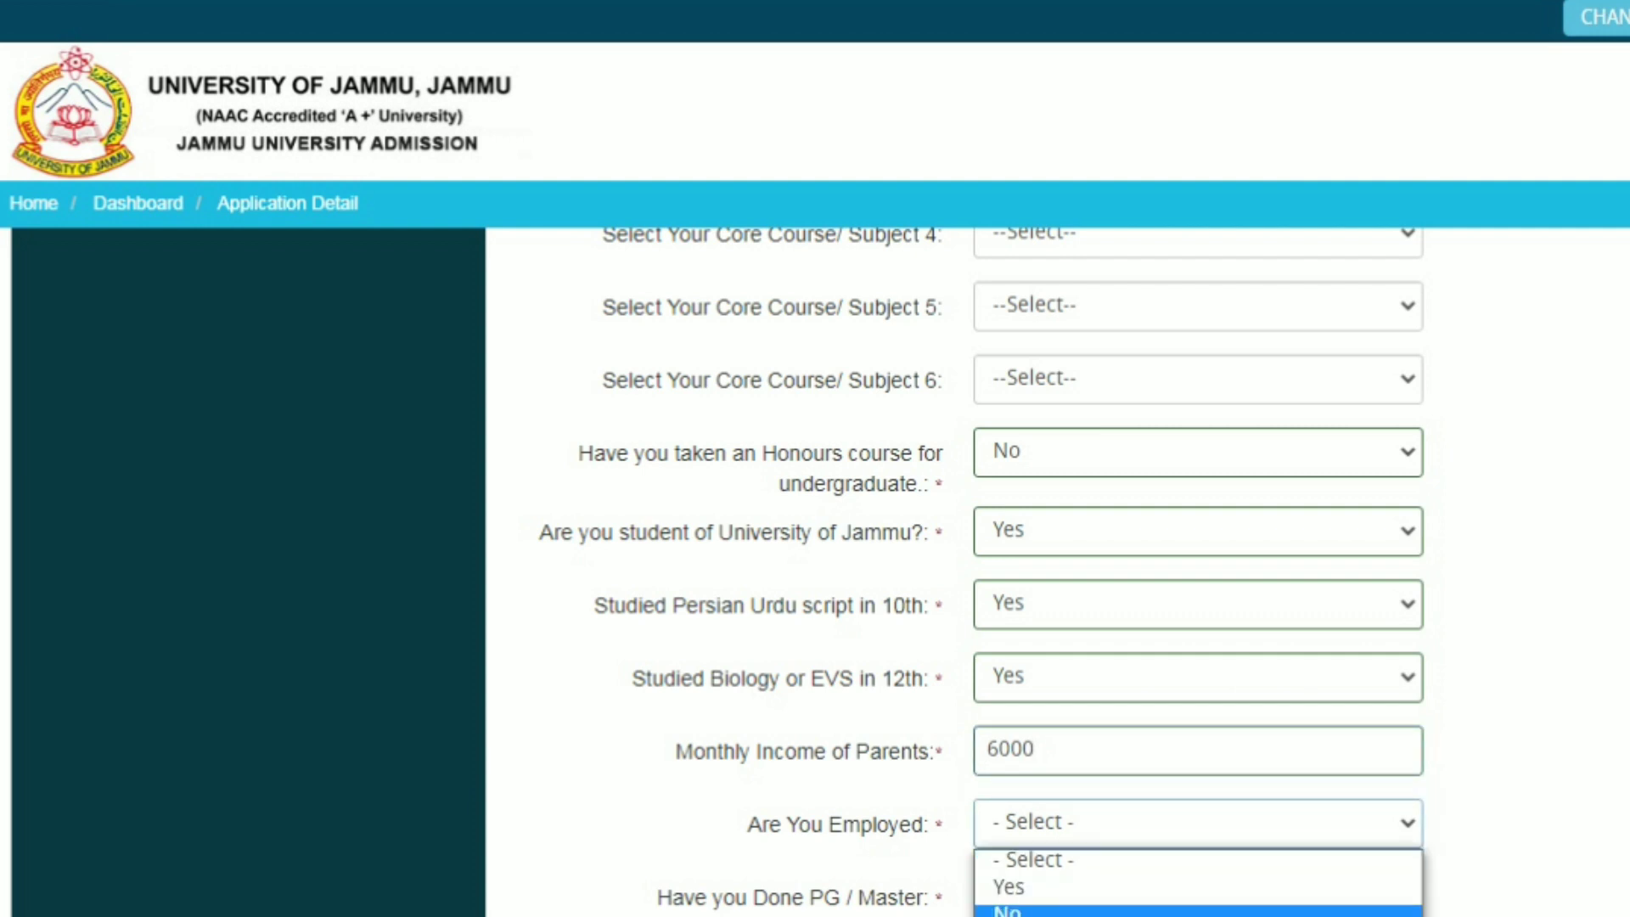
left_click(1197, 911)
scroll(1056, 569, "down", 5)
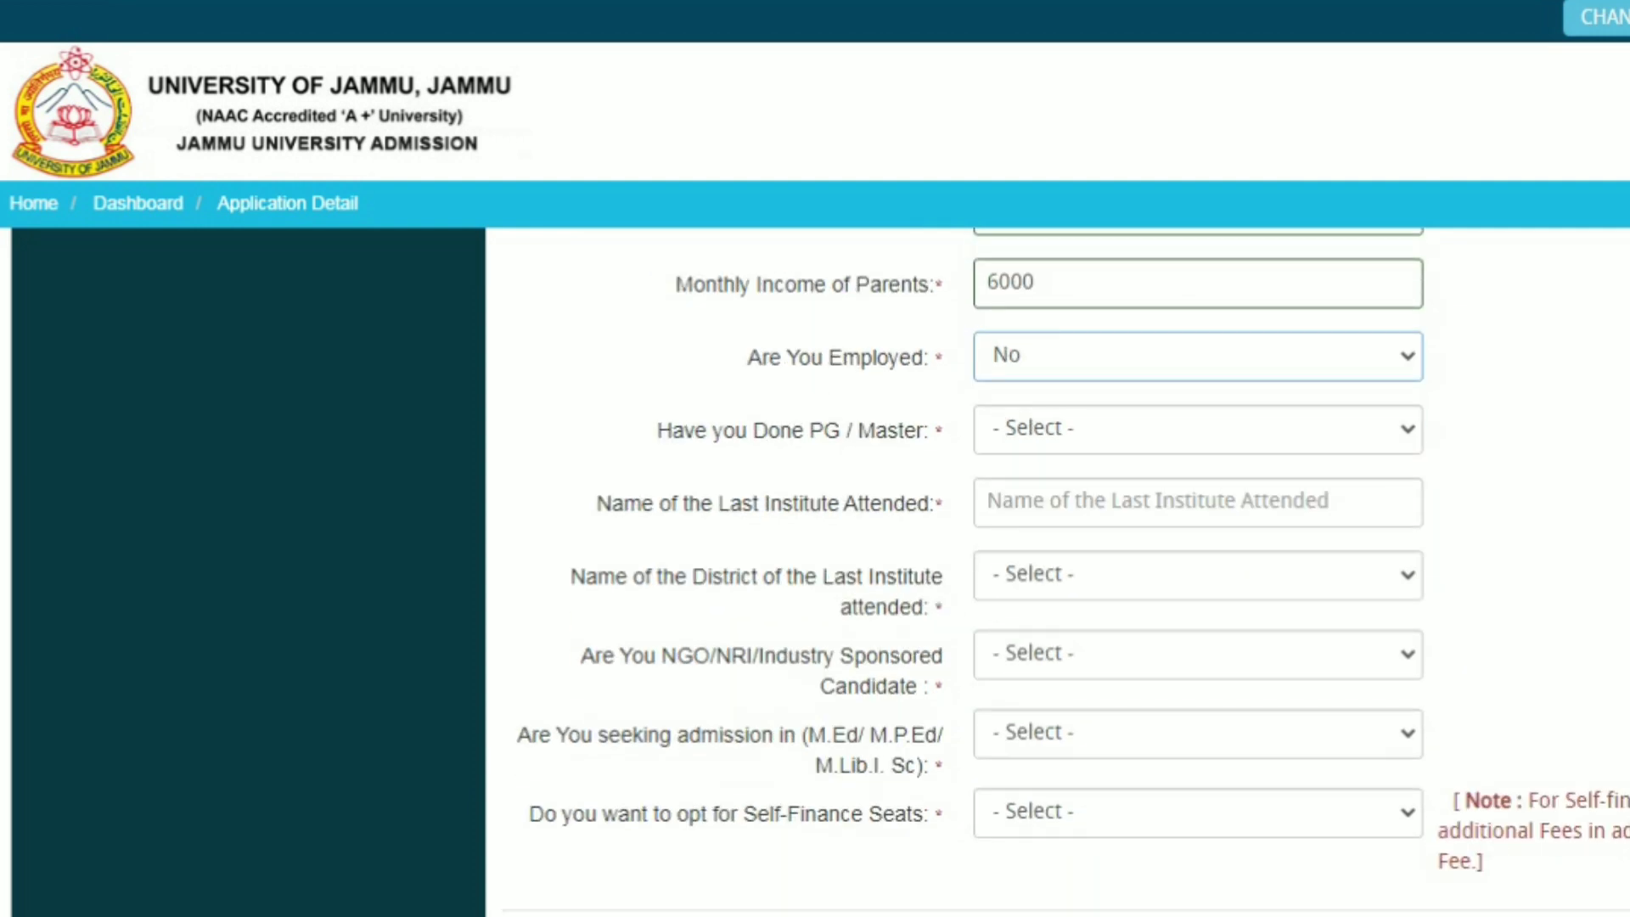
left_click(1197, 429)
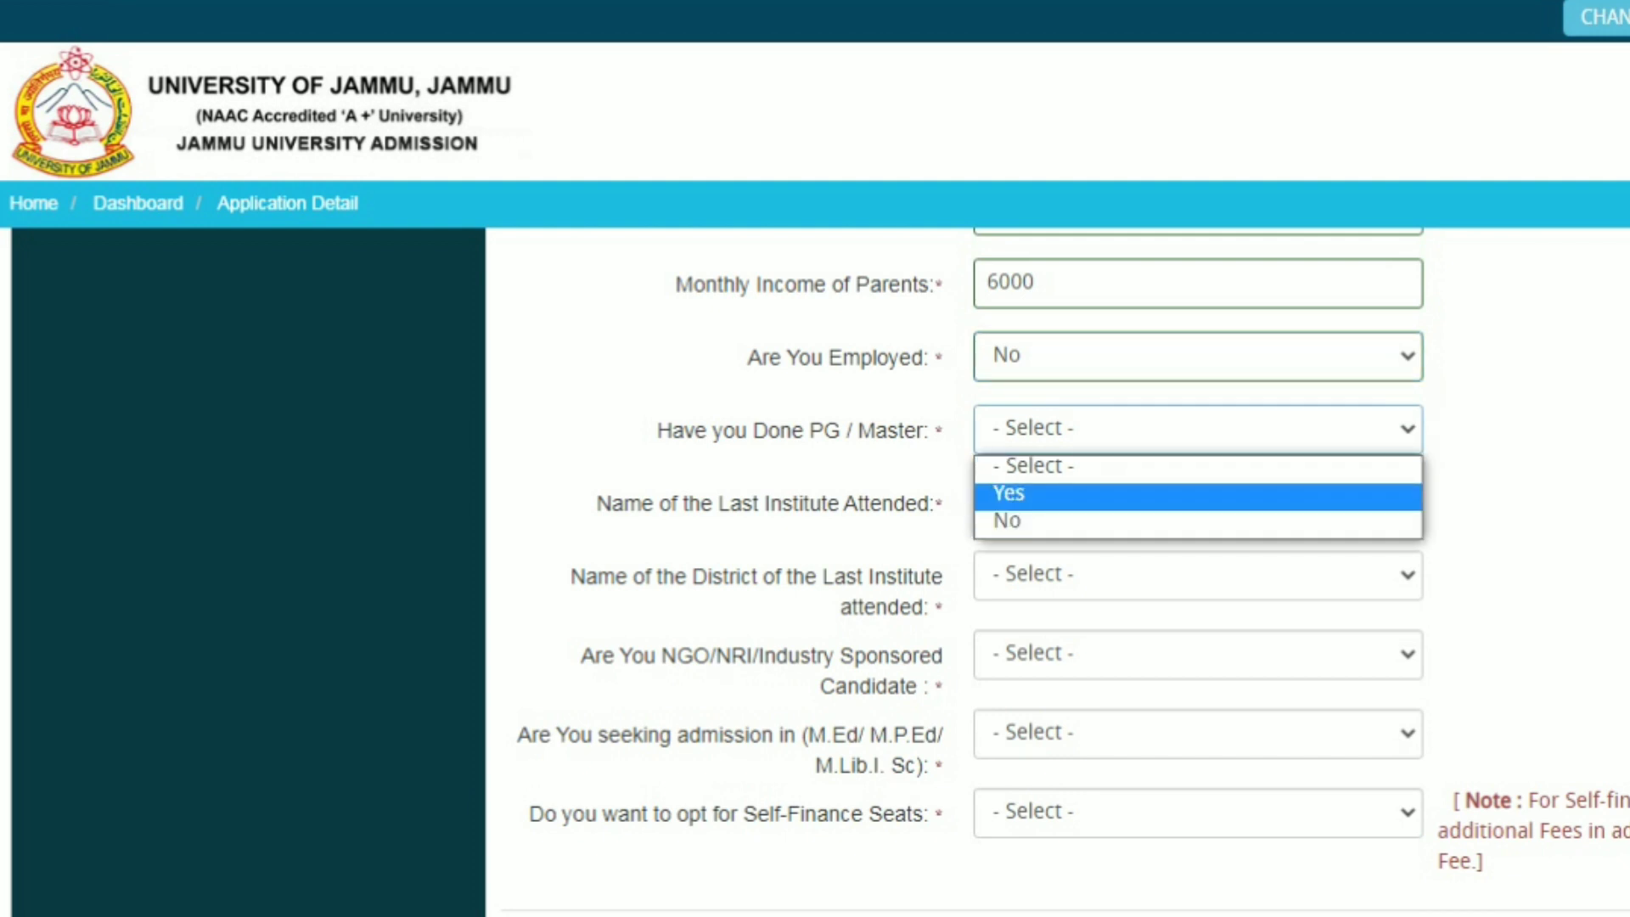
left_click(1197, 522)
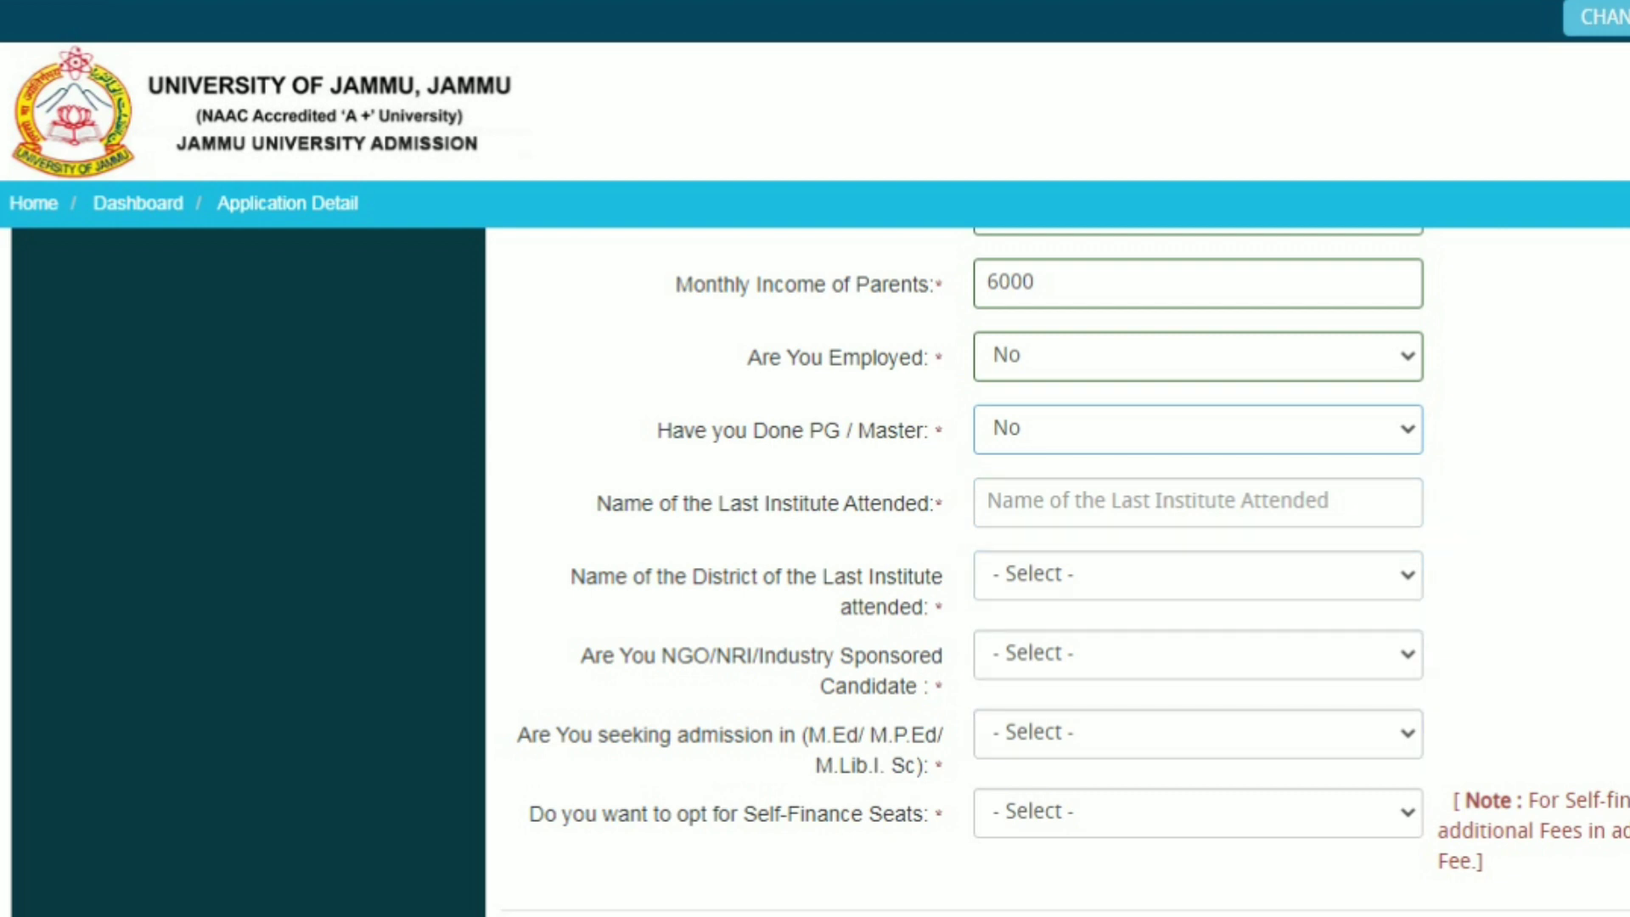
Set the Self-Finance Seats dropdown to No
scroll(1064, 571, "down", 2)
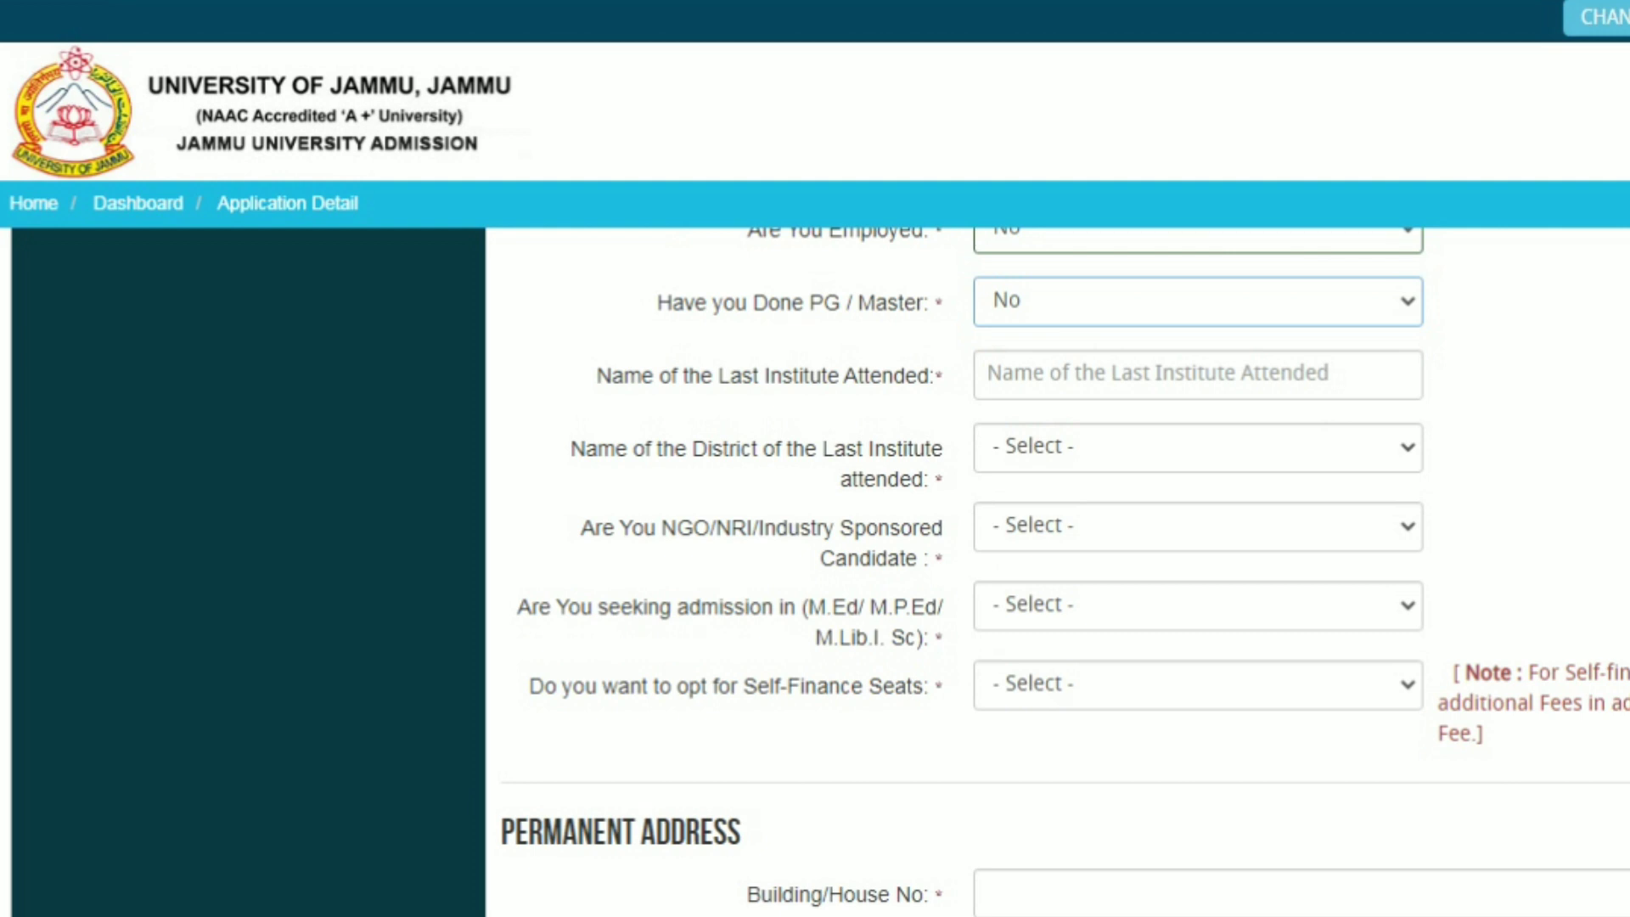
left_click(1198, 685)
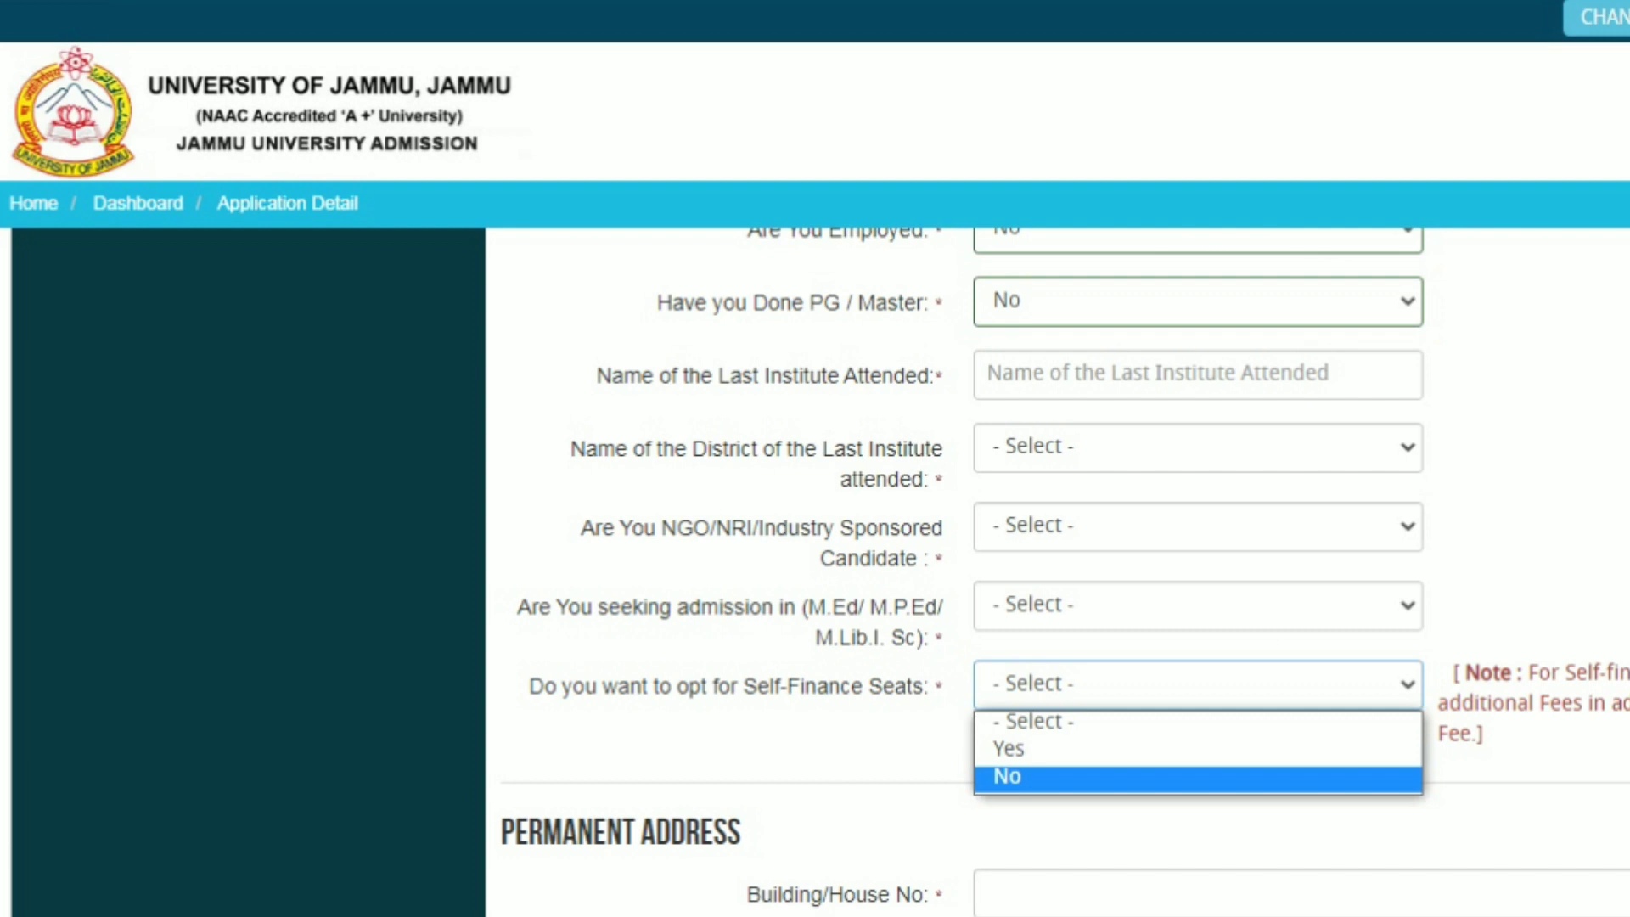
left_click(1197, 778)
scroll(1064, 572, "down", 5)
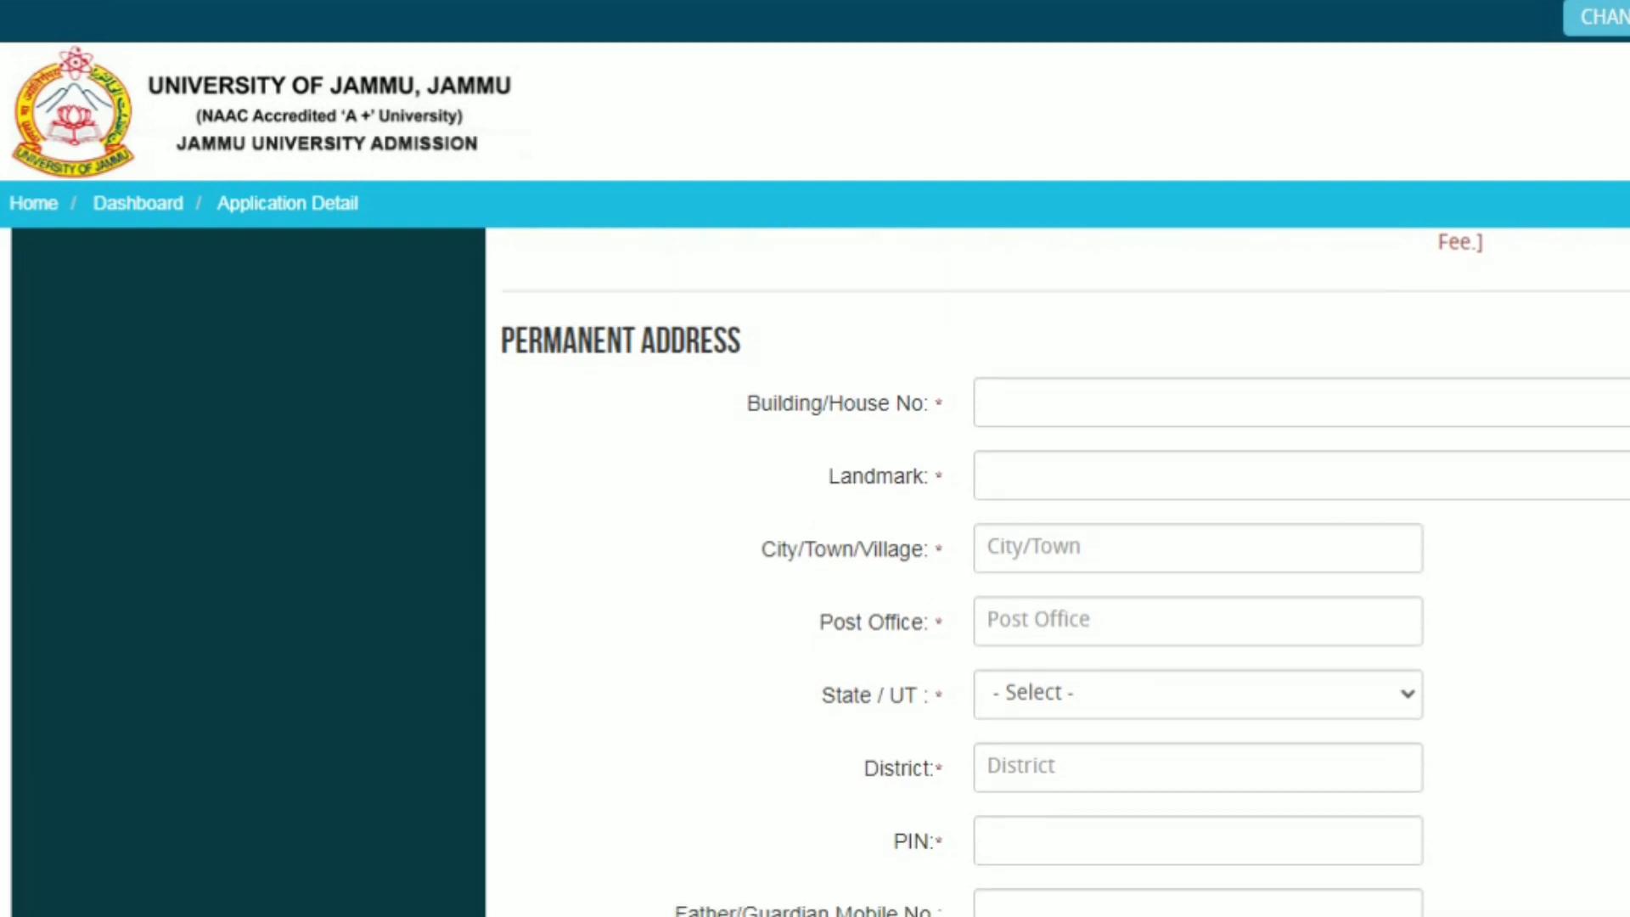
Start the Permanent Address at the Landmark field and scroll through the address section
left_click(1205, 475)
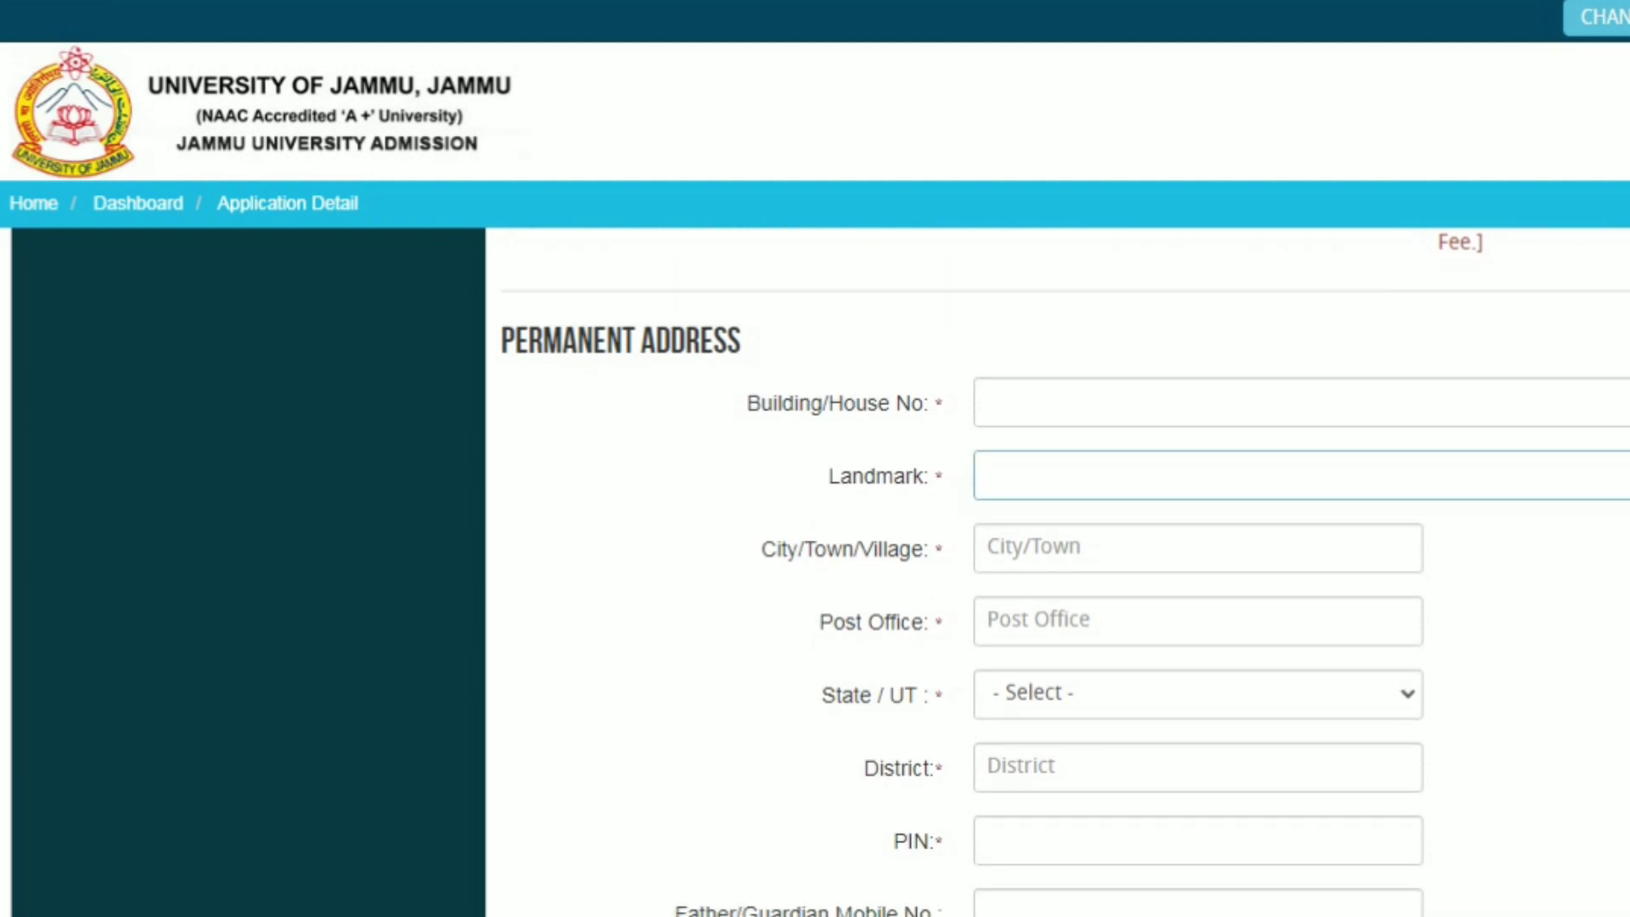
key("Tab")
key("Tab")
key("Tab")
key("Tab")
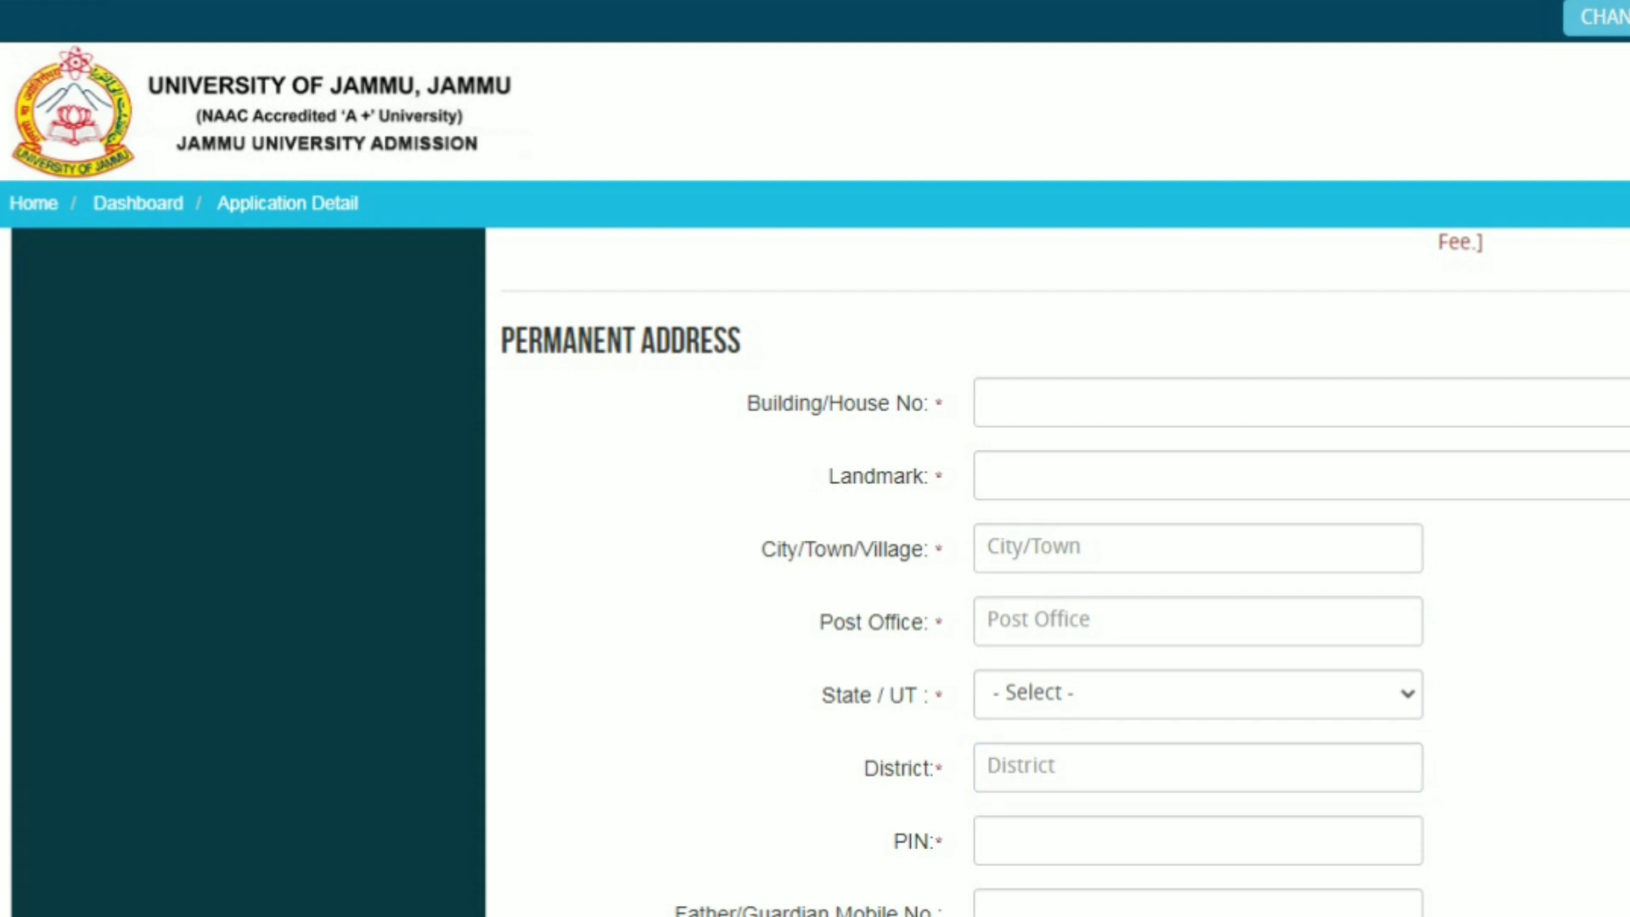
scroll(1056, 572, "down", 6)
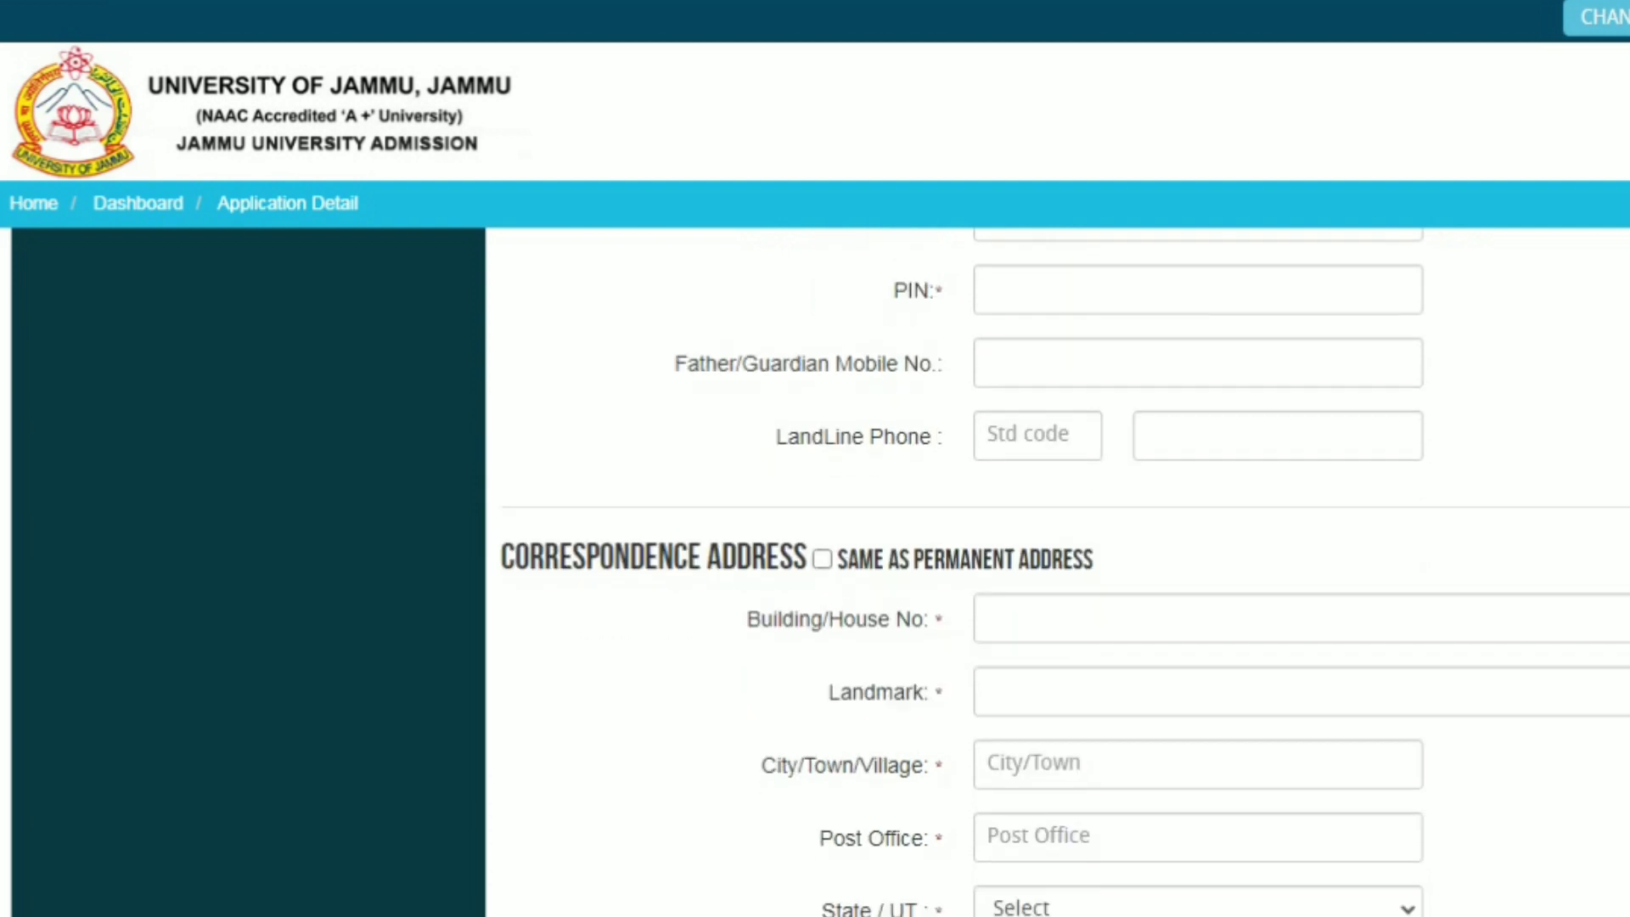
scroll(1064, 572, "down", 2)
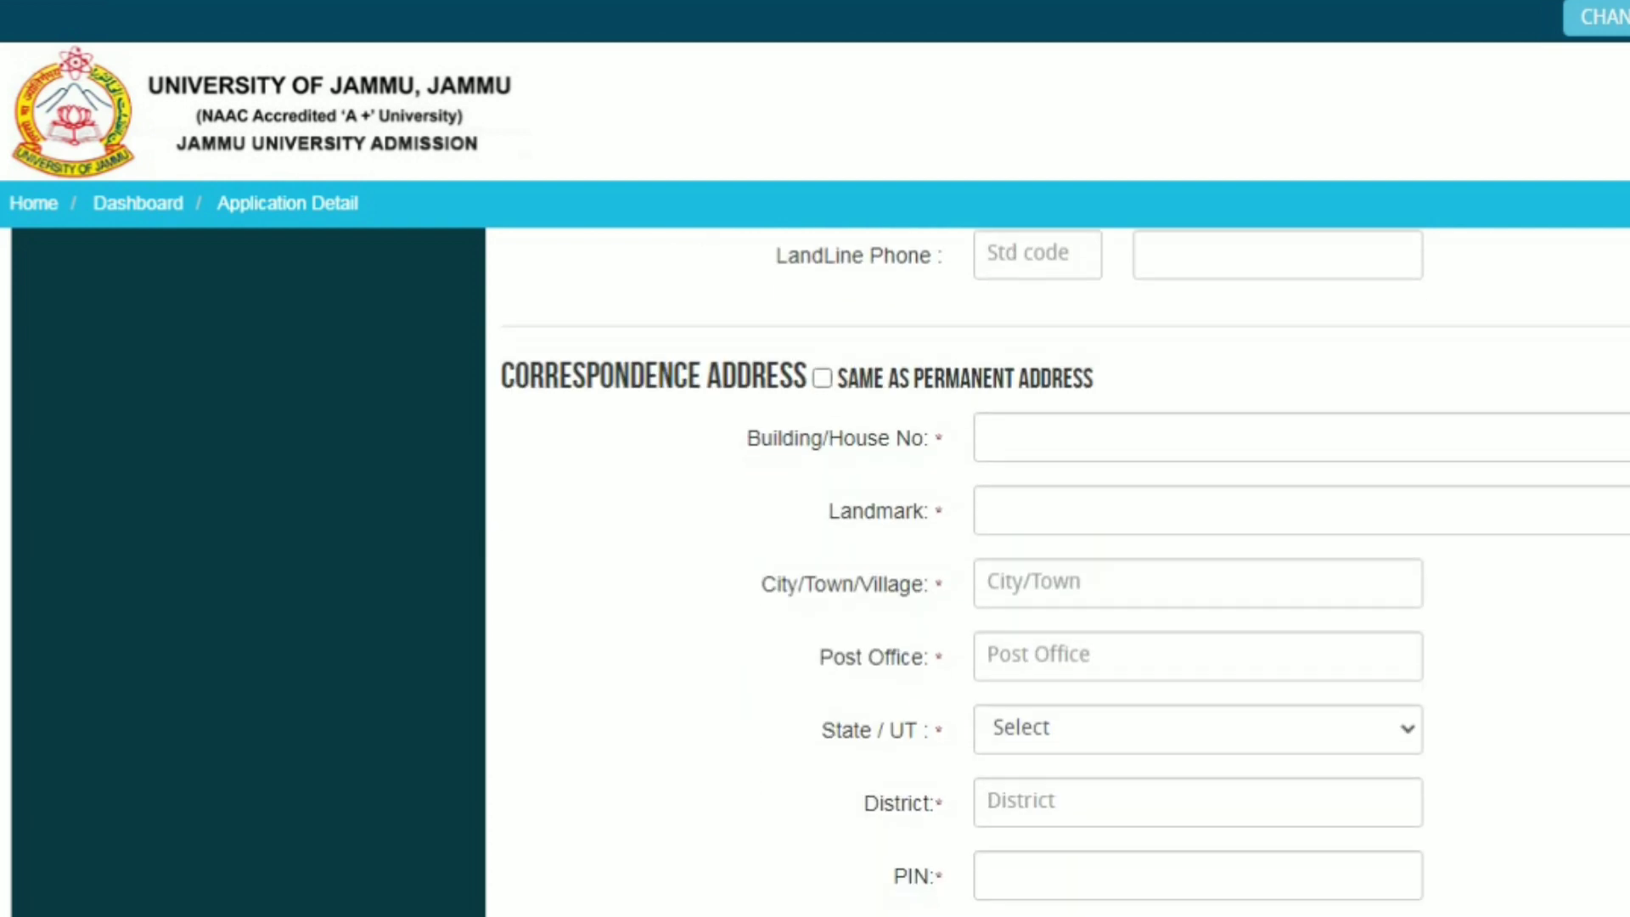
scroll(1057, 572, "down", 3)
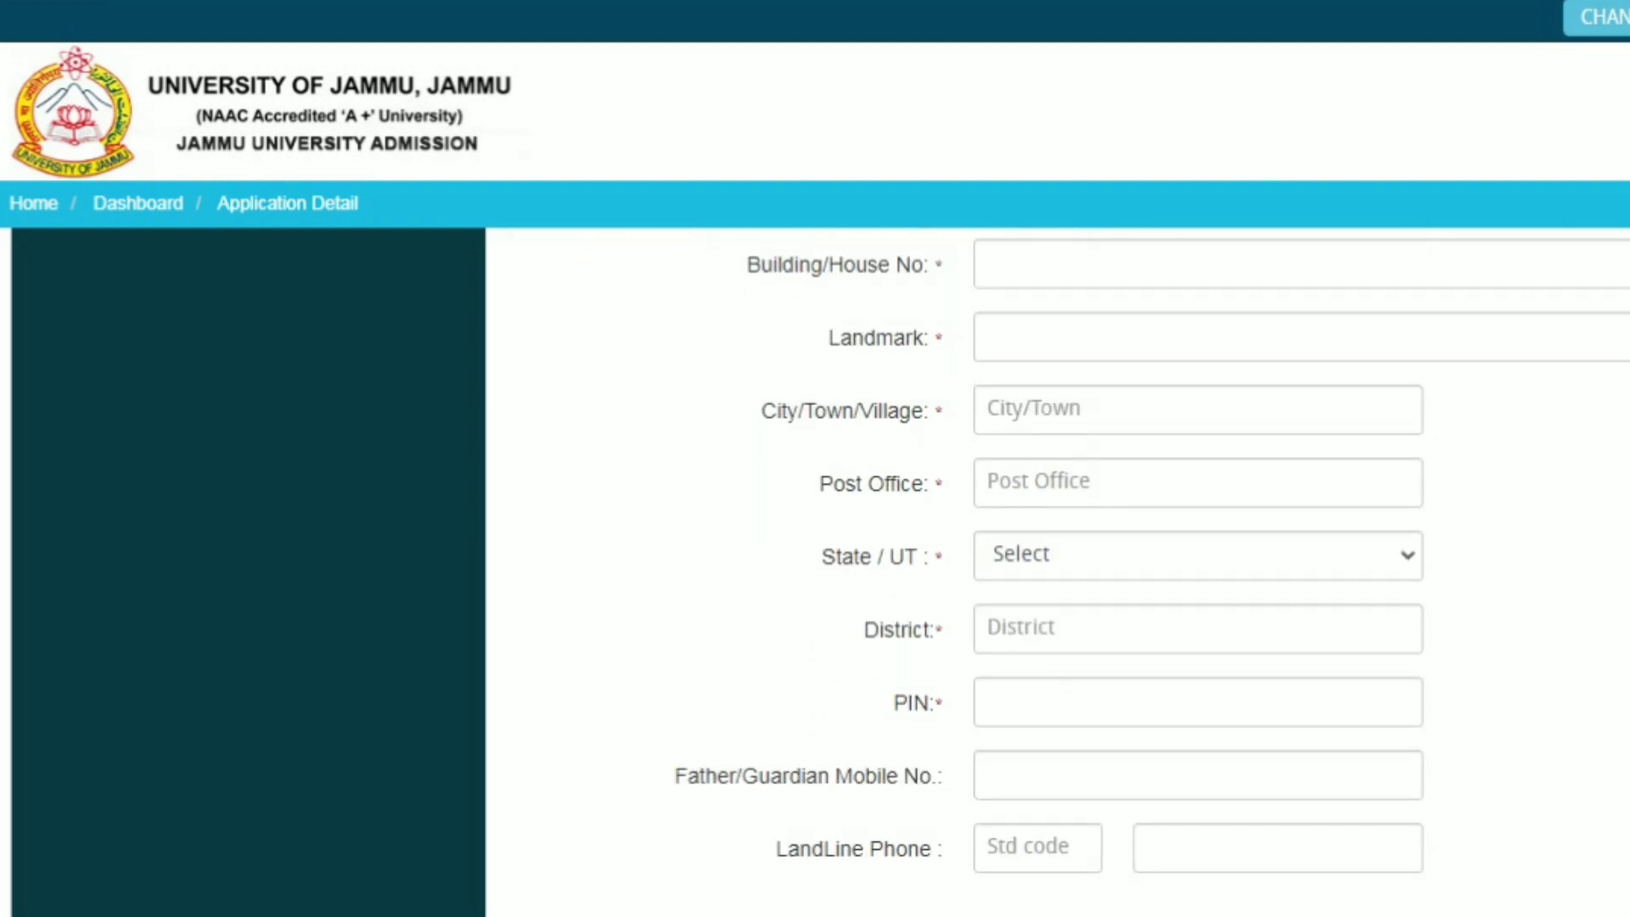
scroll(1057, 572, "up", 2)
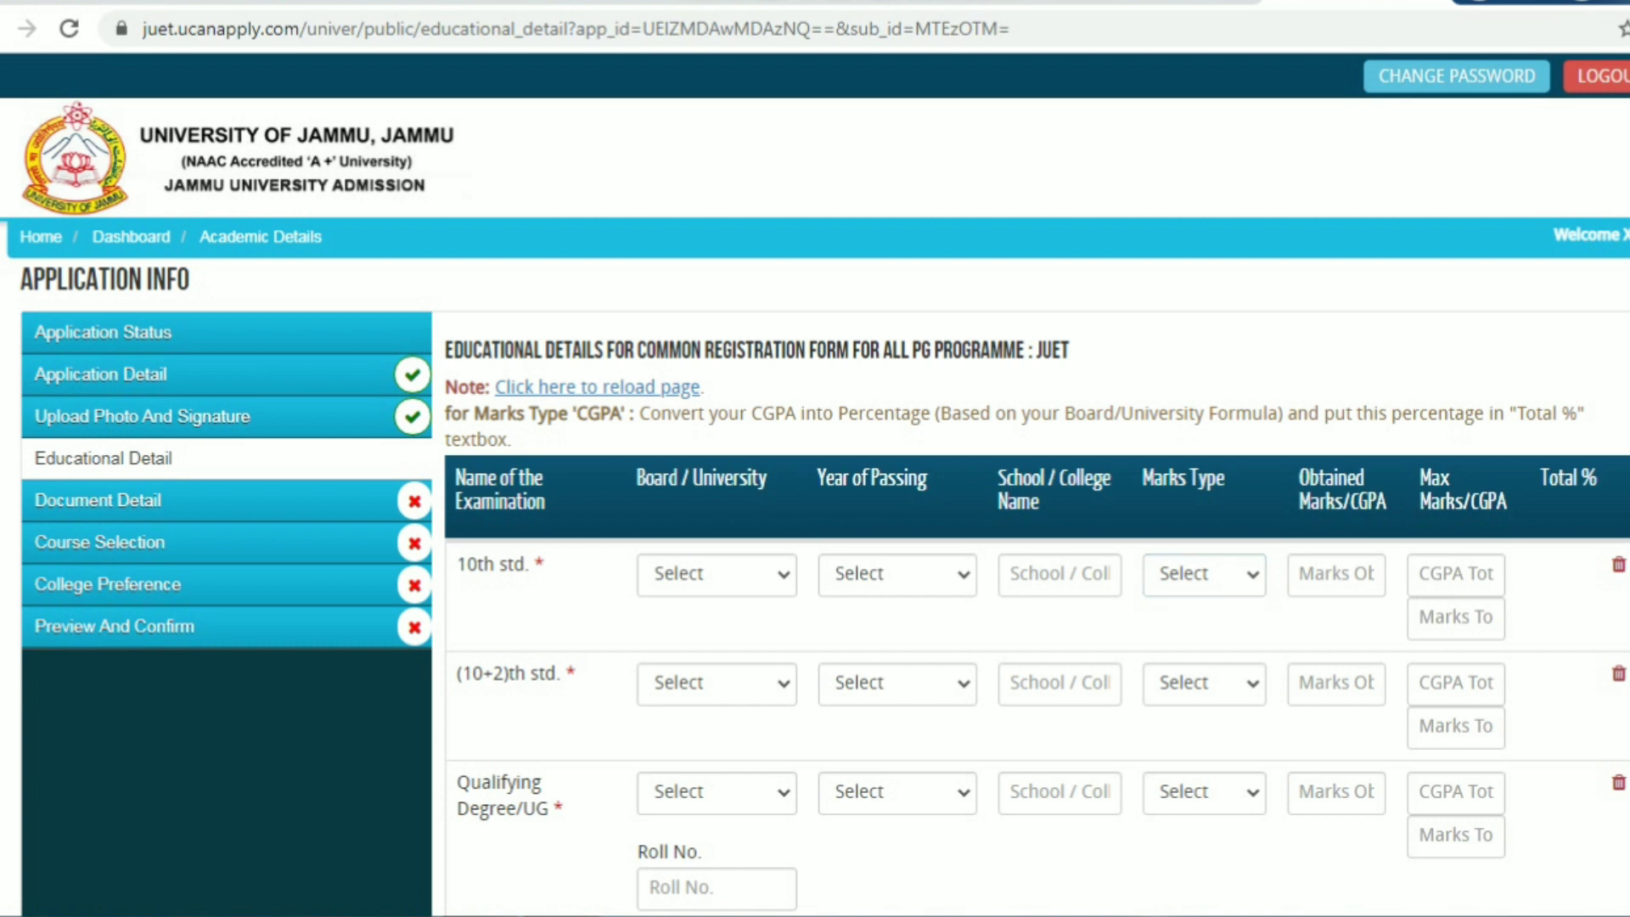
Set the 10th std. board to J&K State Board and the passing year to 2014
left_click(716, 575)
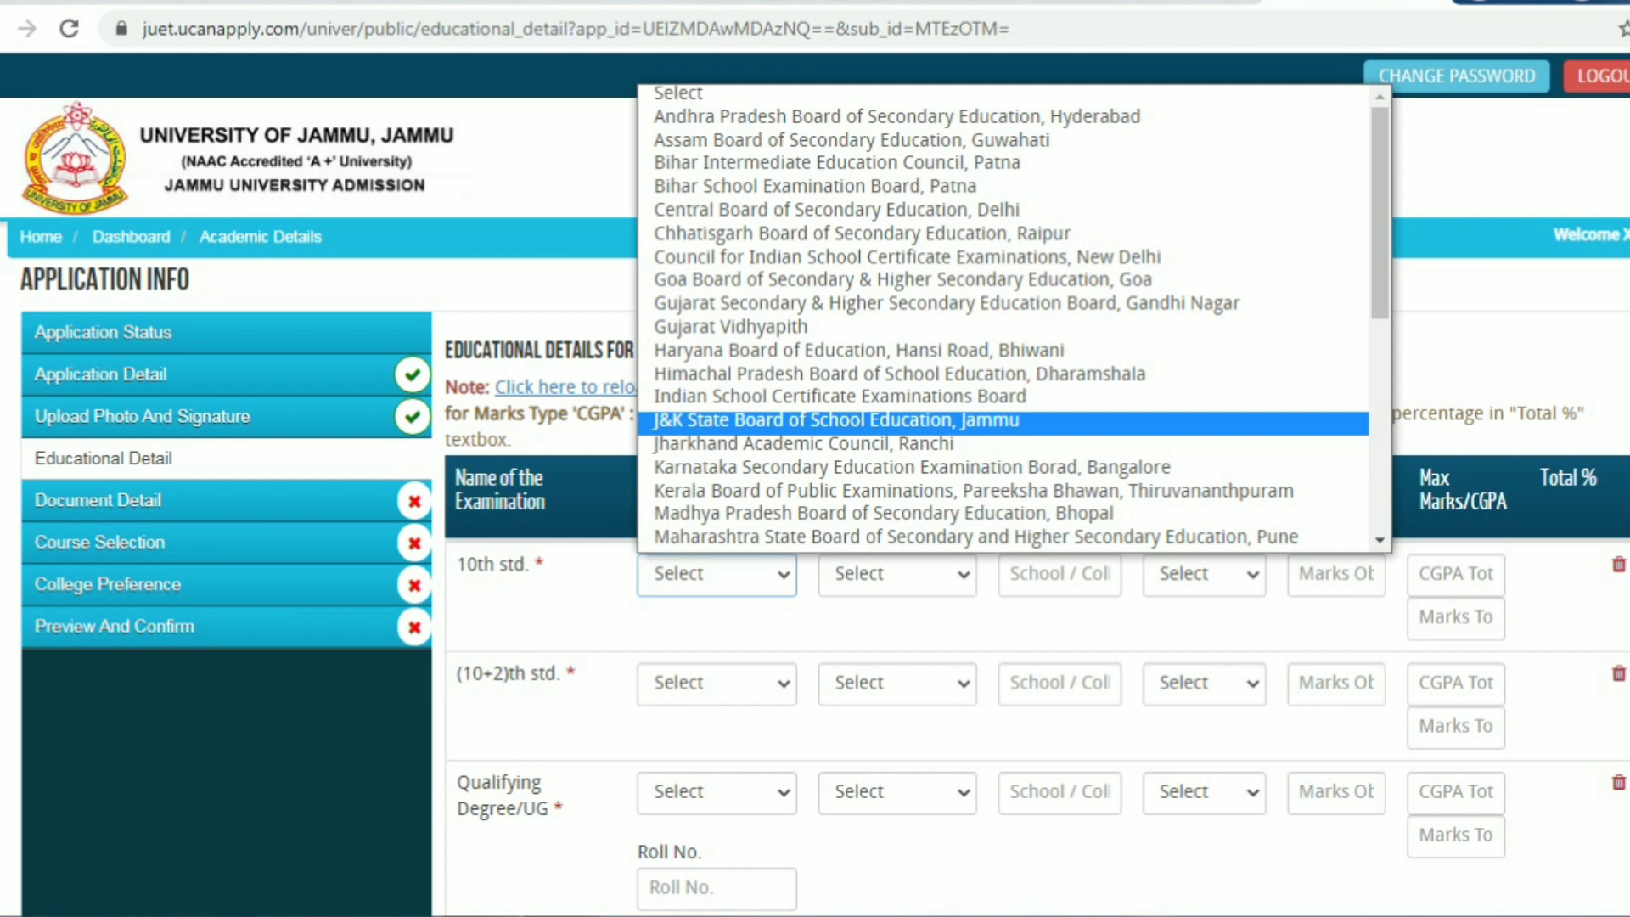
left_click(836, 420)
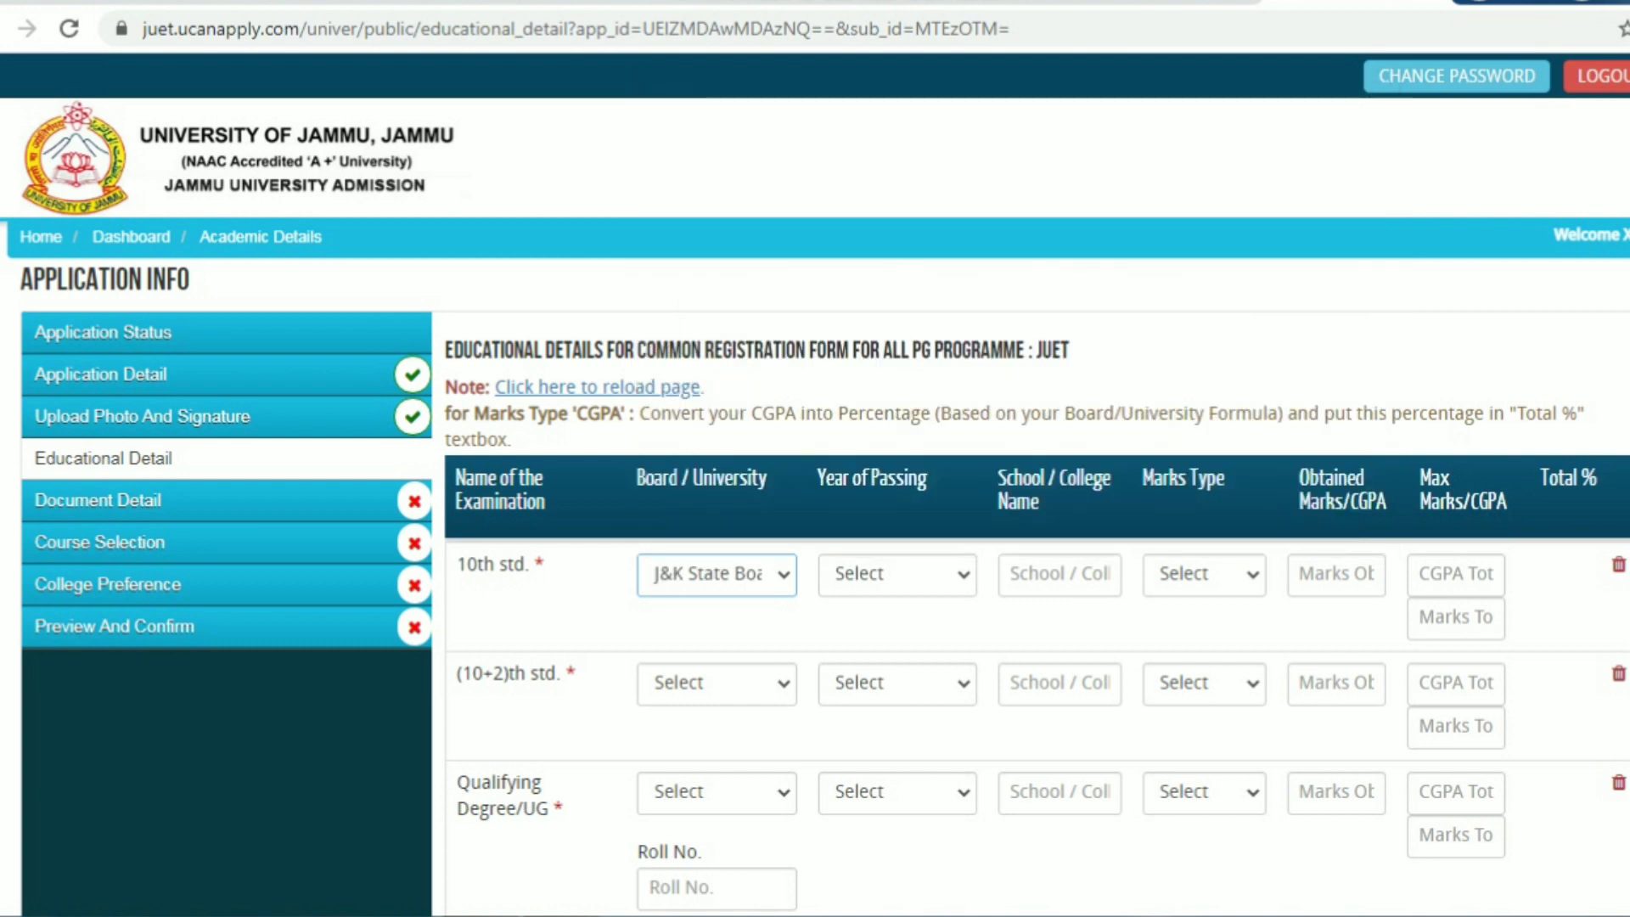
left_click(897, 575)
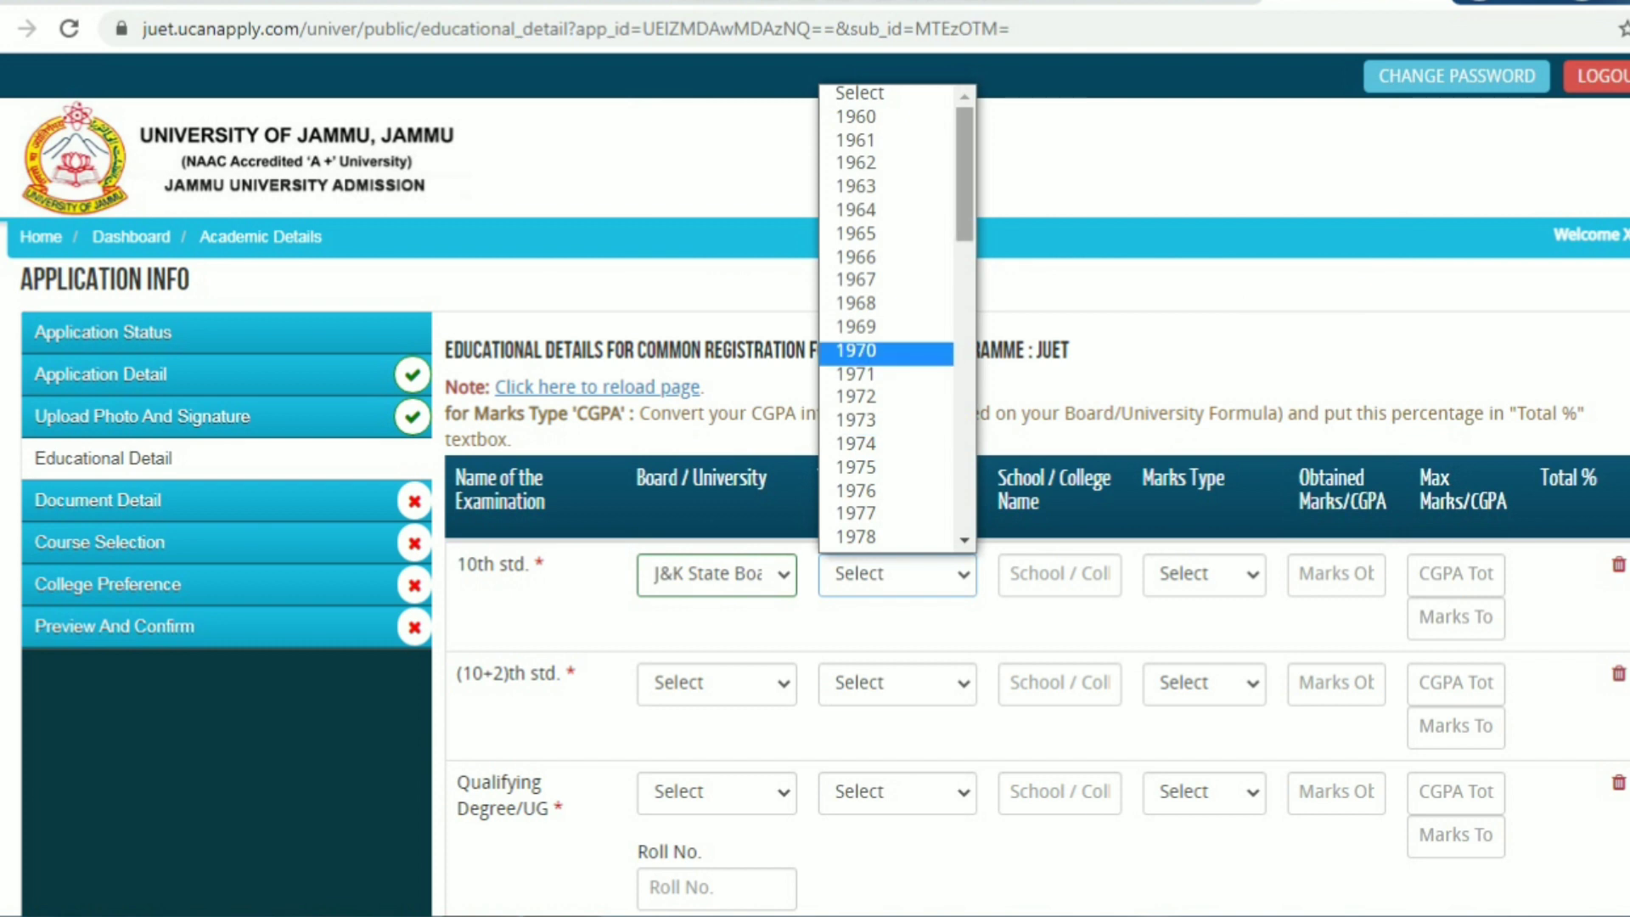
scroll(887, 318, "down", 8)
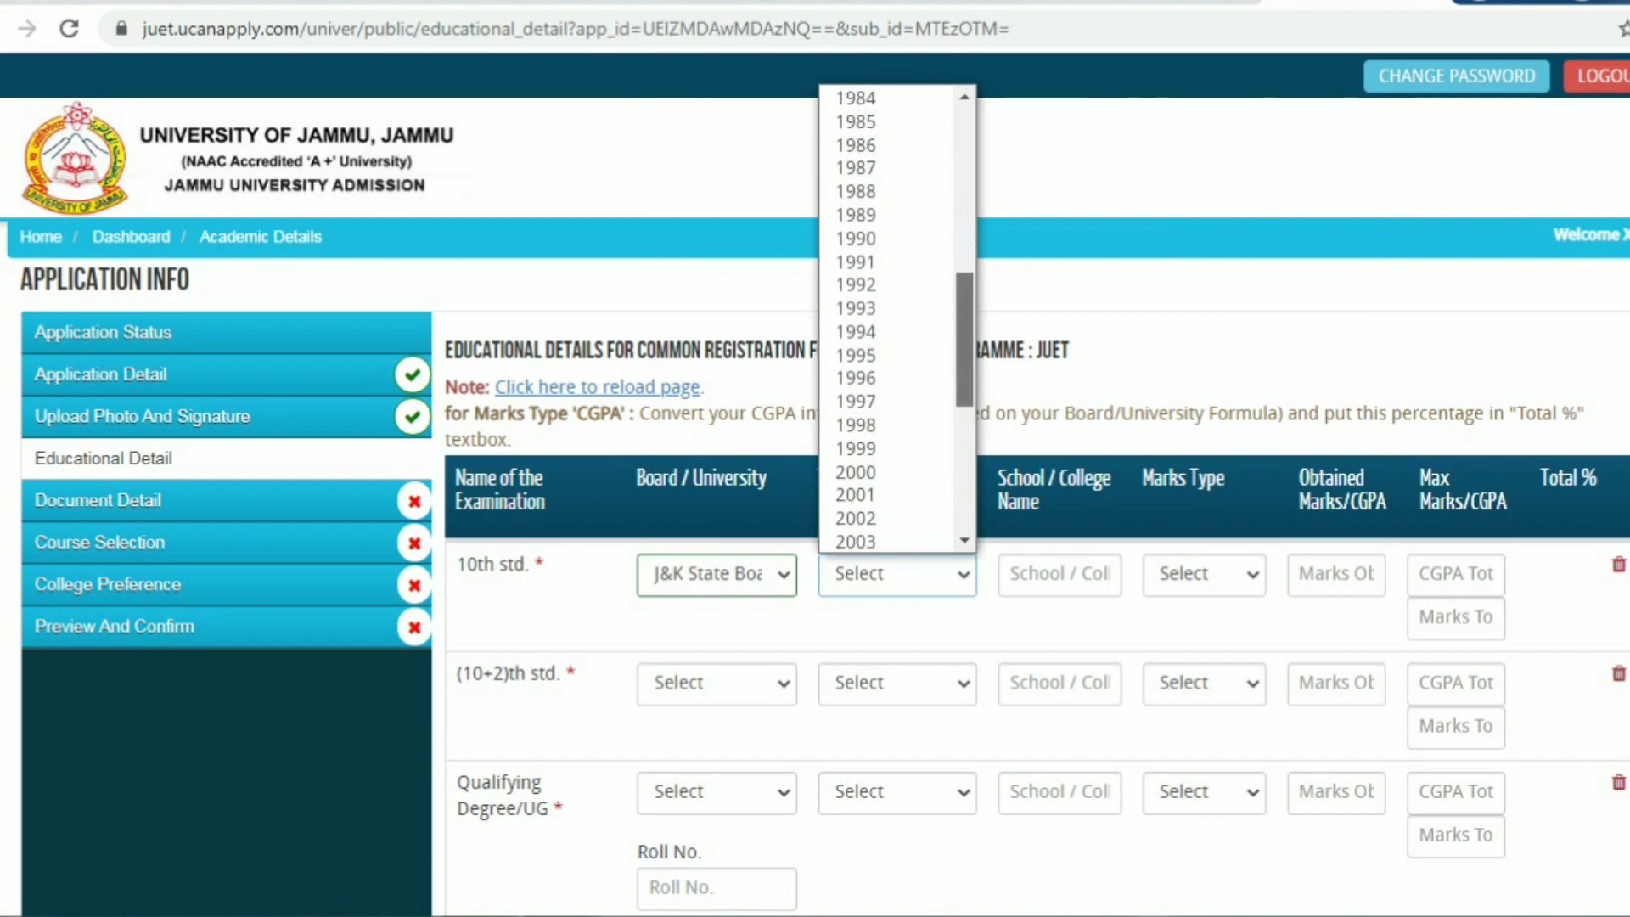
scroll(887, 318, "down", 1)
scroll(887, 318, "down", 3)
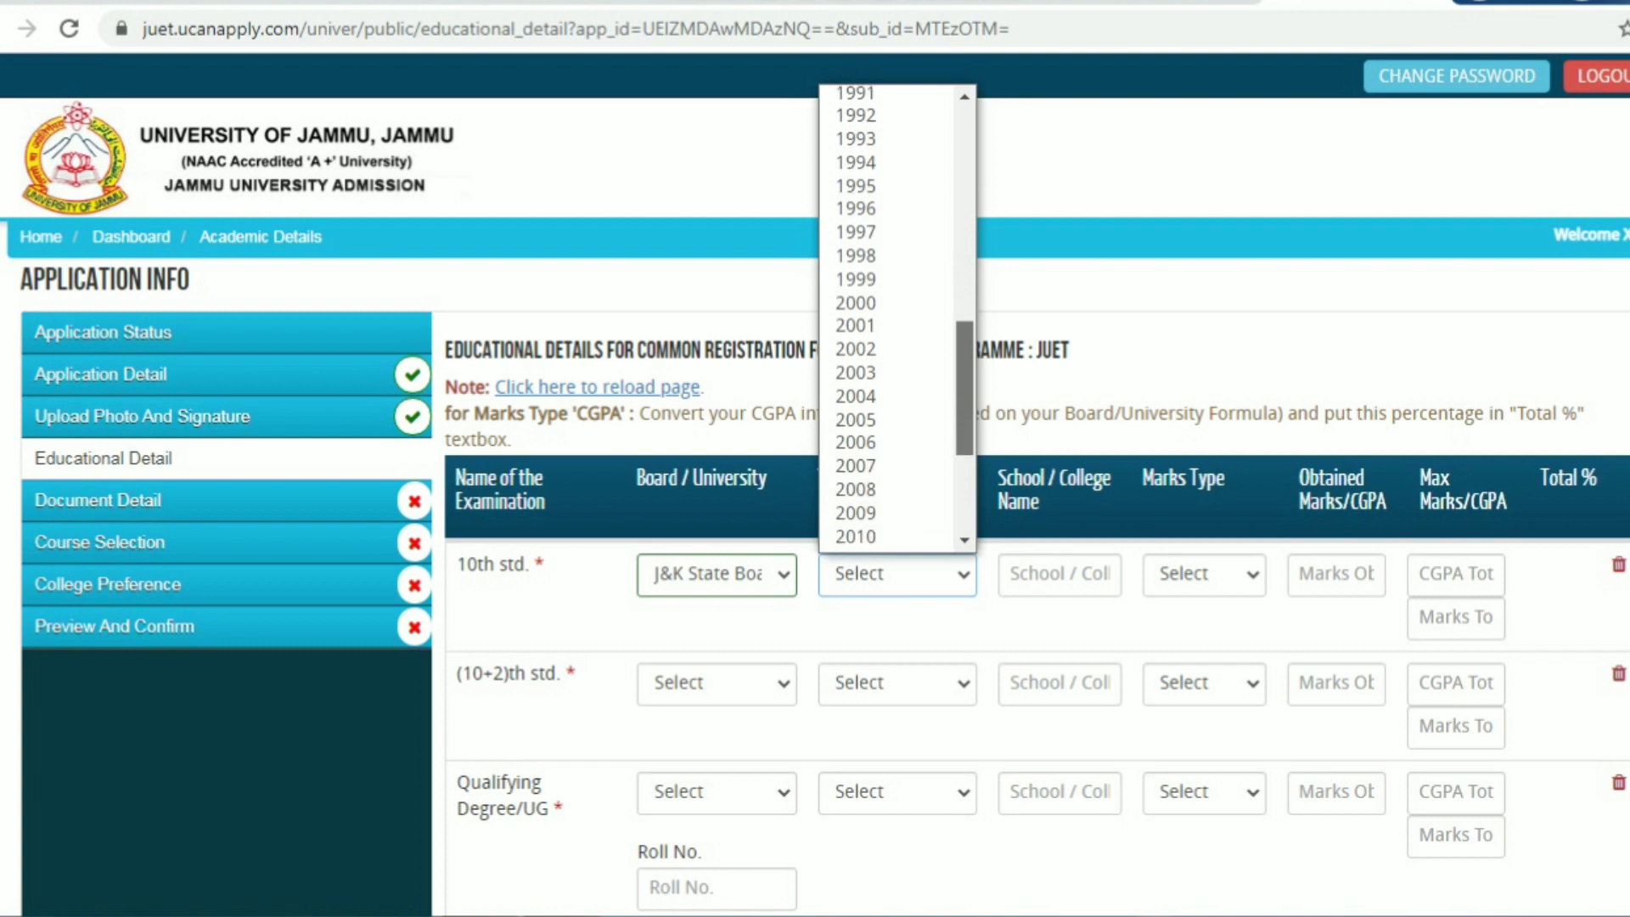
scroll(887, 318, "down", 2)
scroll(887, 318, "down", 2)
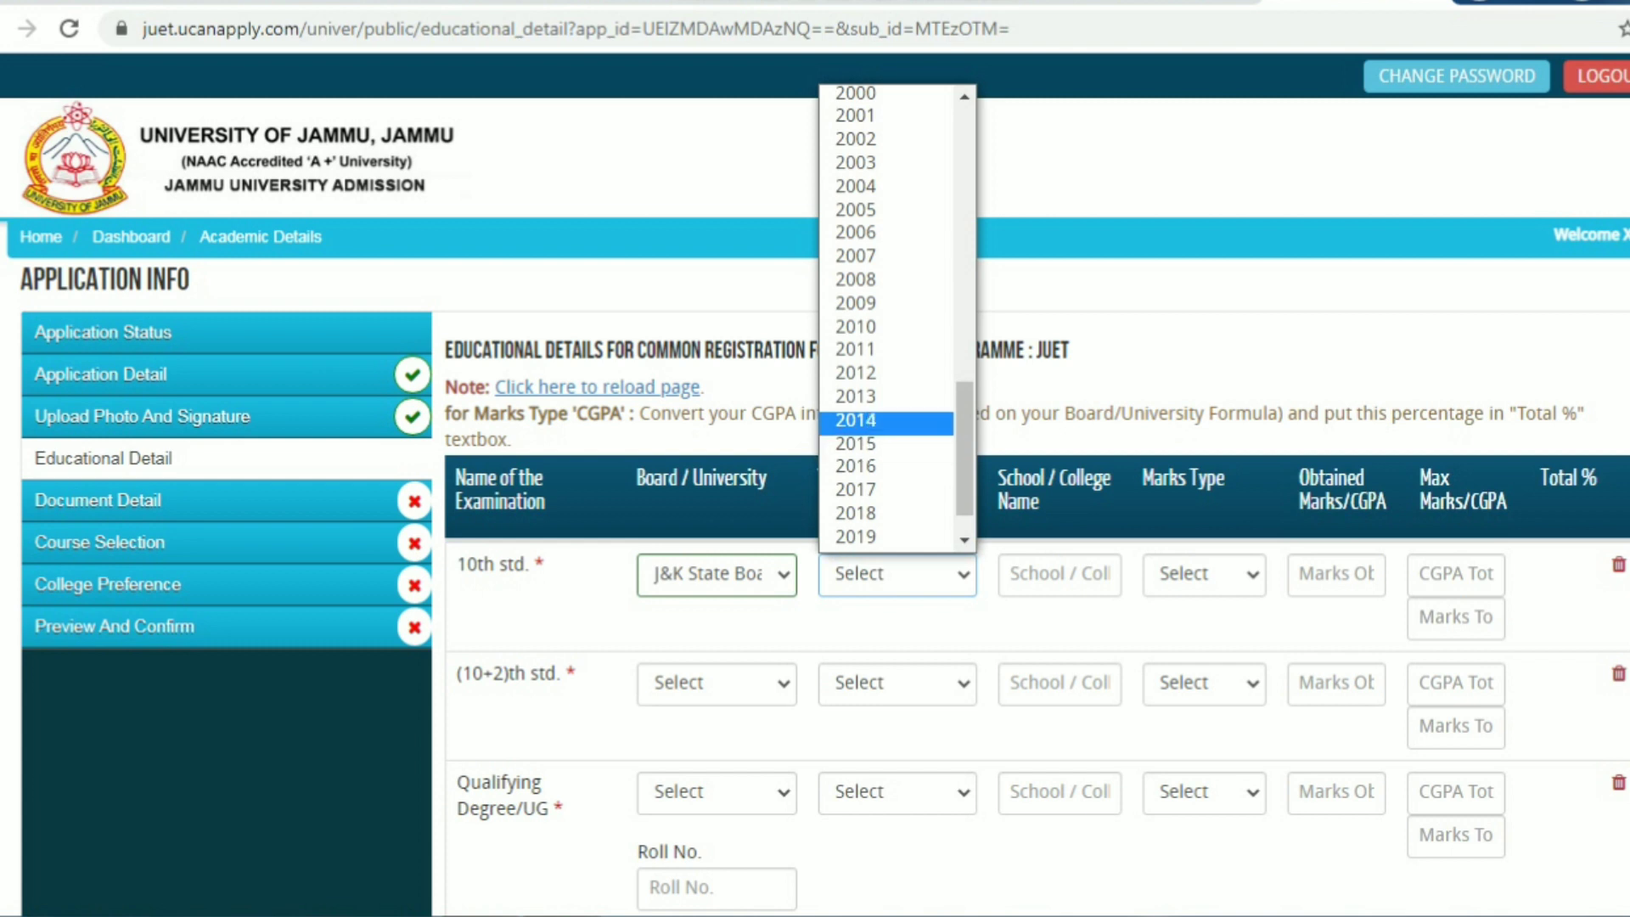
left_click(886, 420)
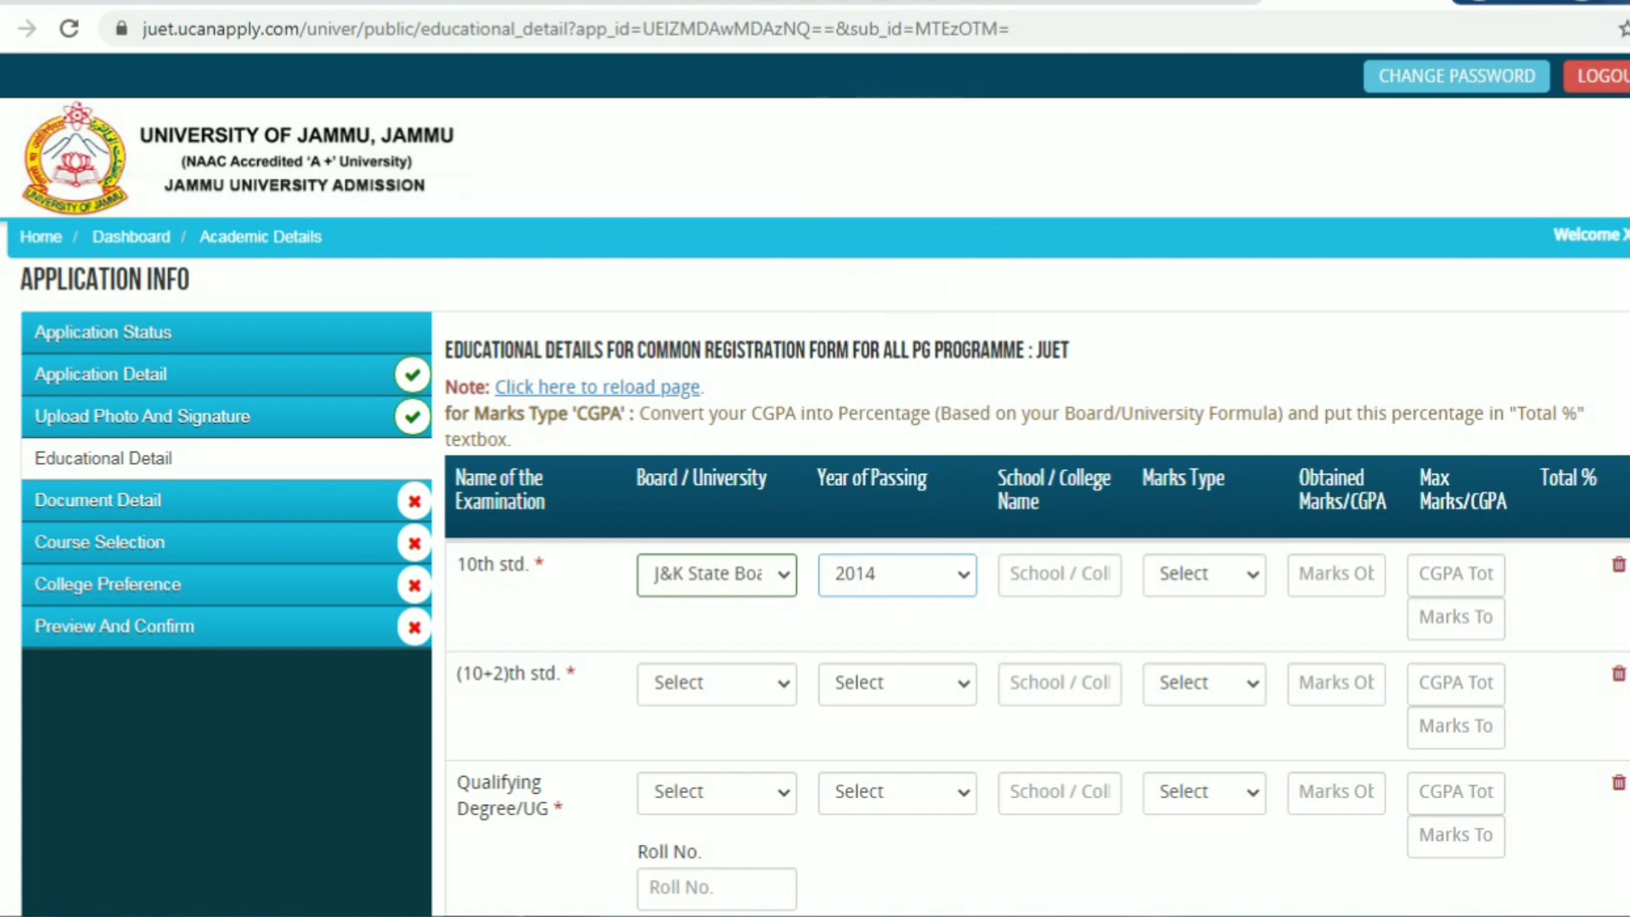
Fill the 10th std. school 'hss saj', Percentage, 325 of 500 marks (65%)
key("Tab")
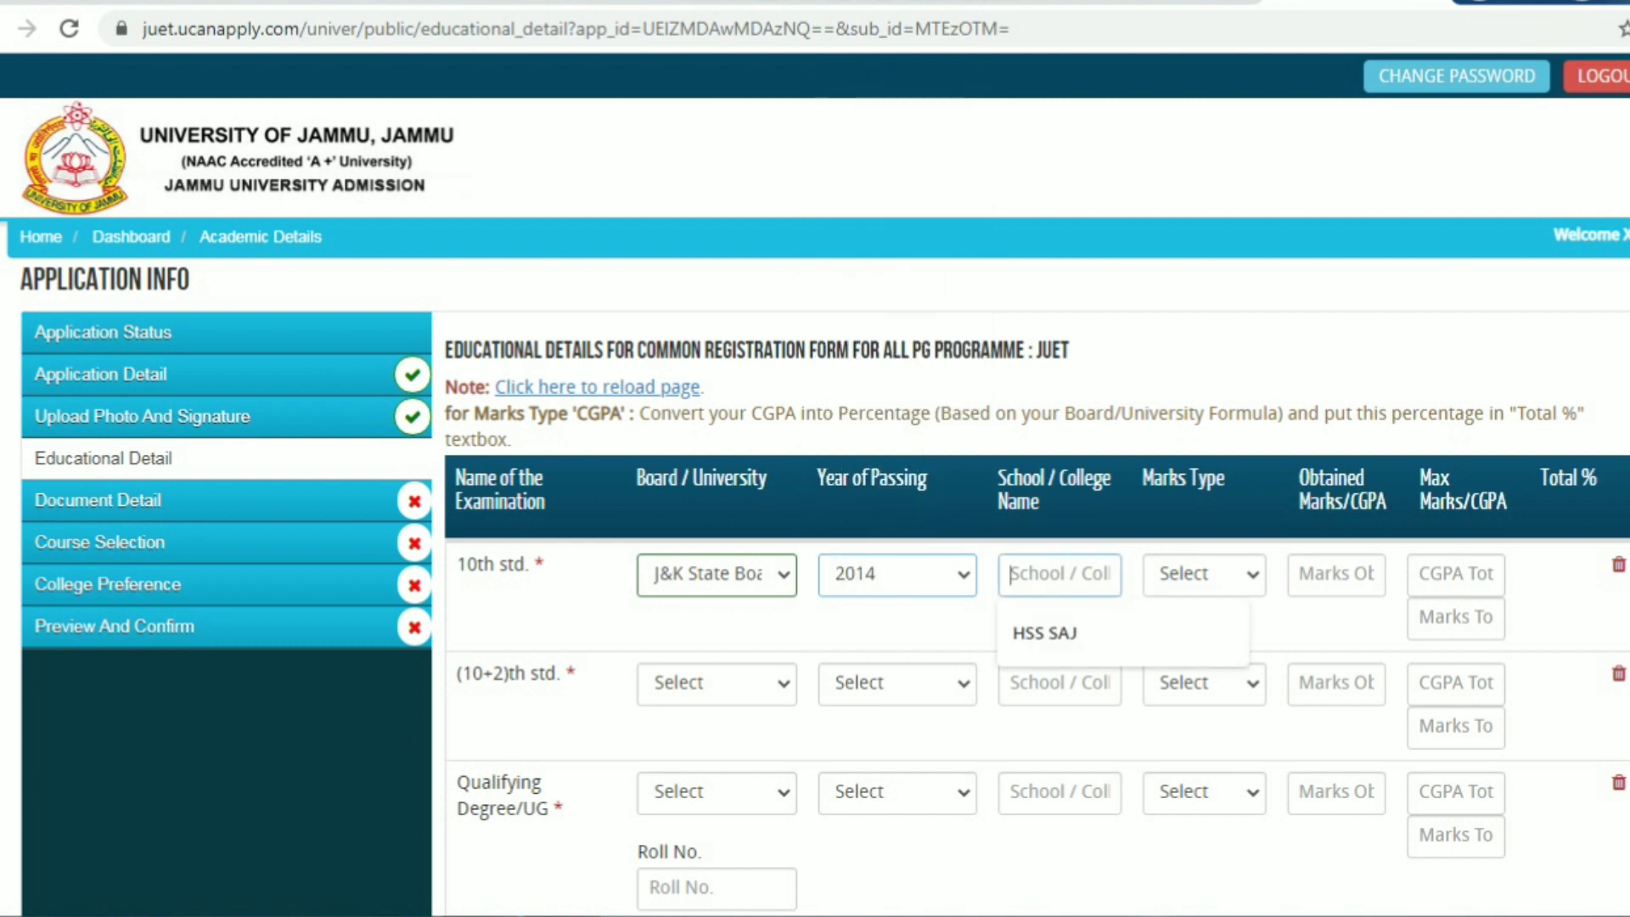
key("Down")
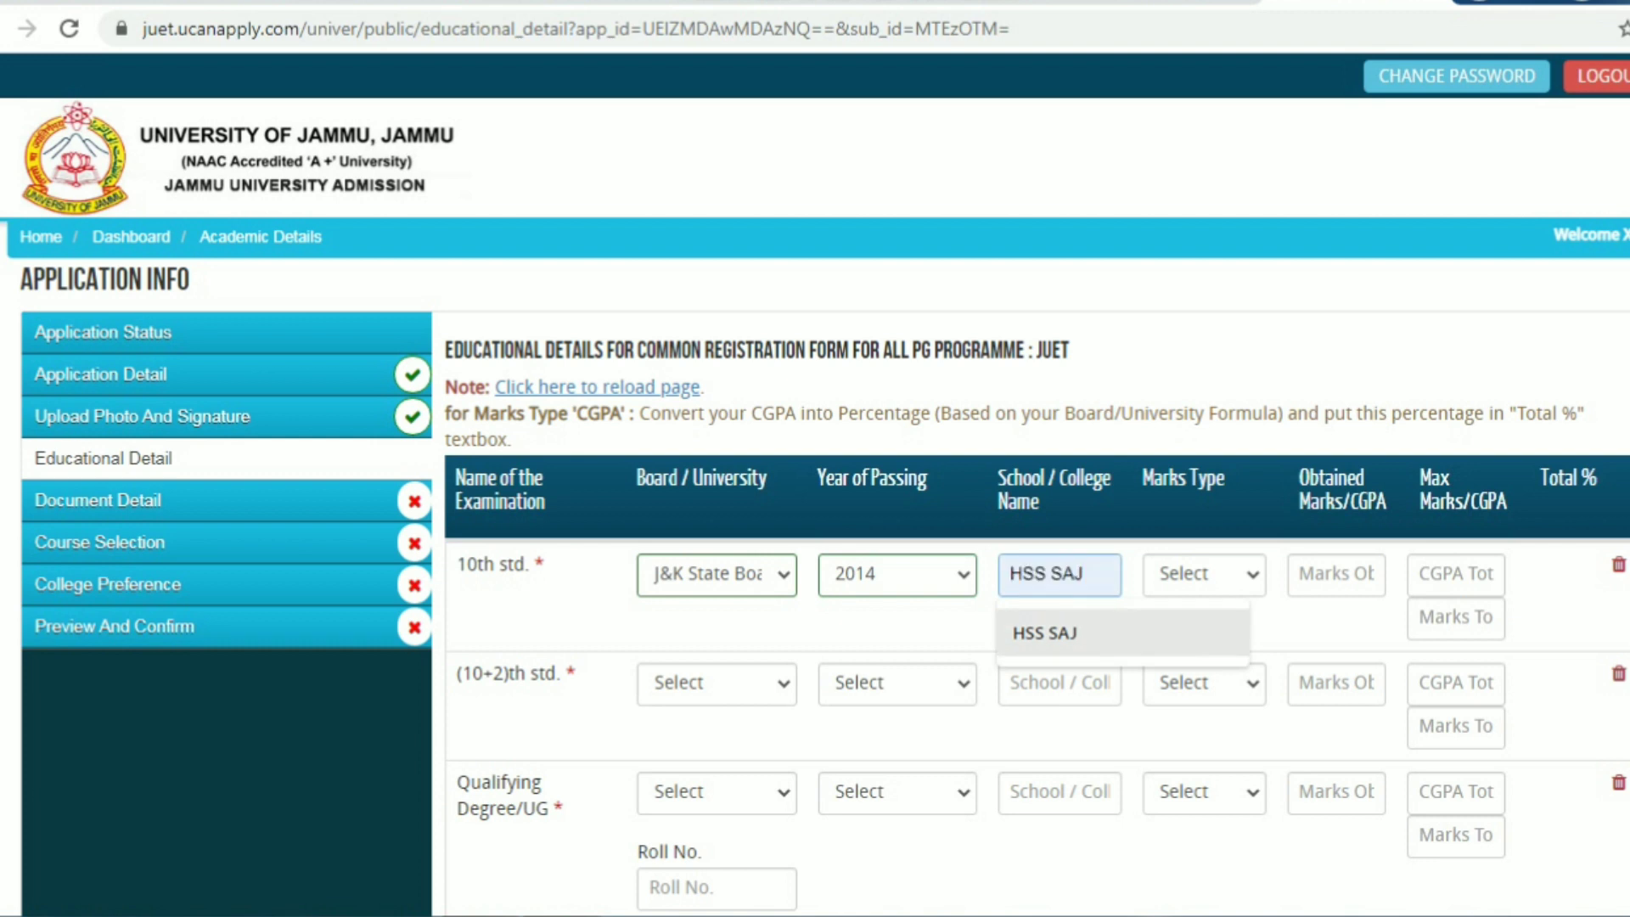
key("Up")
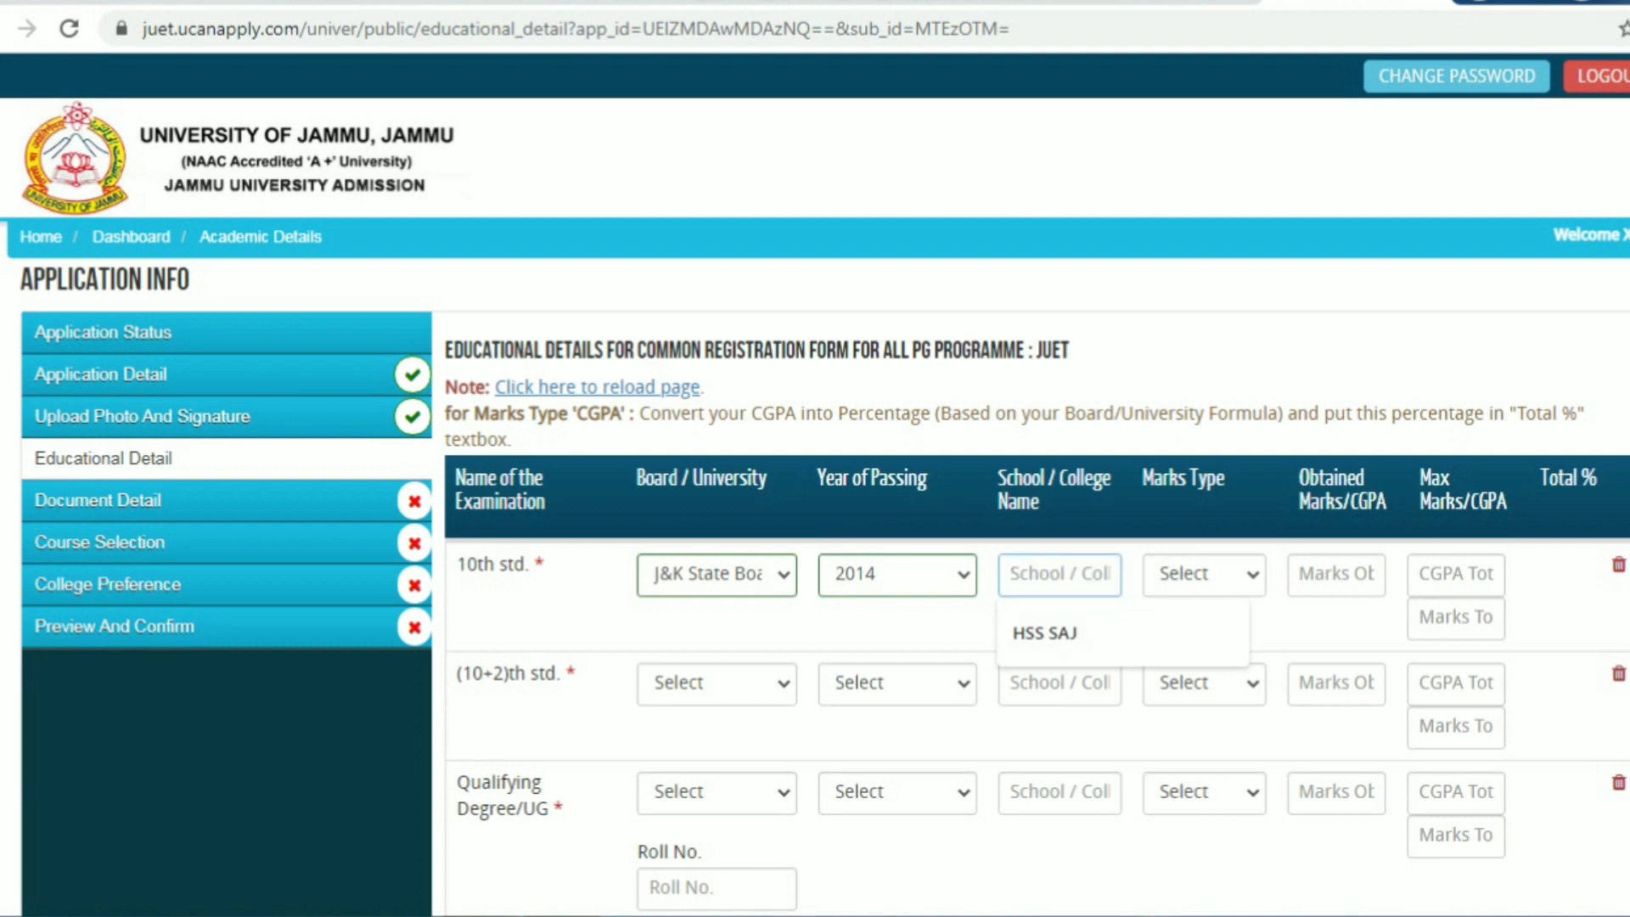
type("hss saj")
left_click(1204, 575)
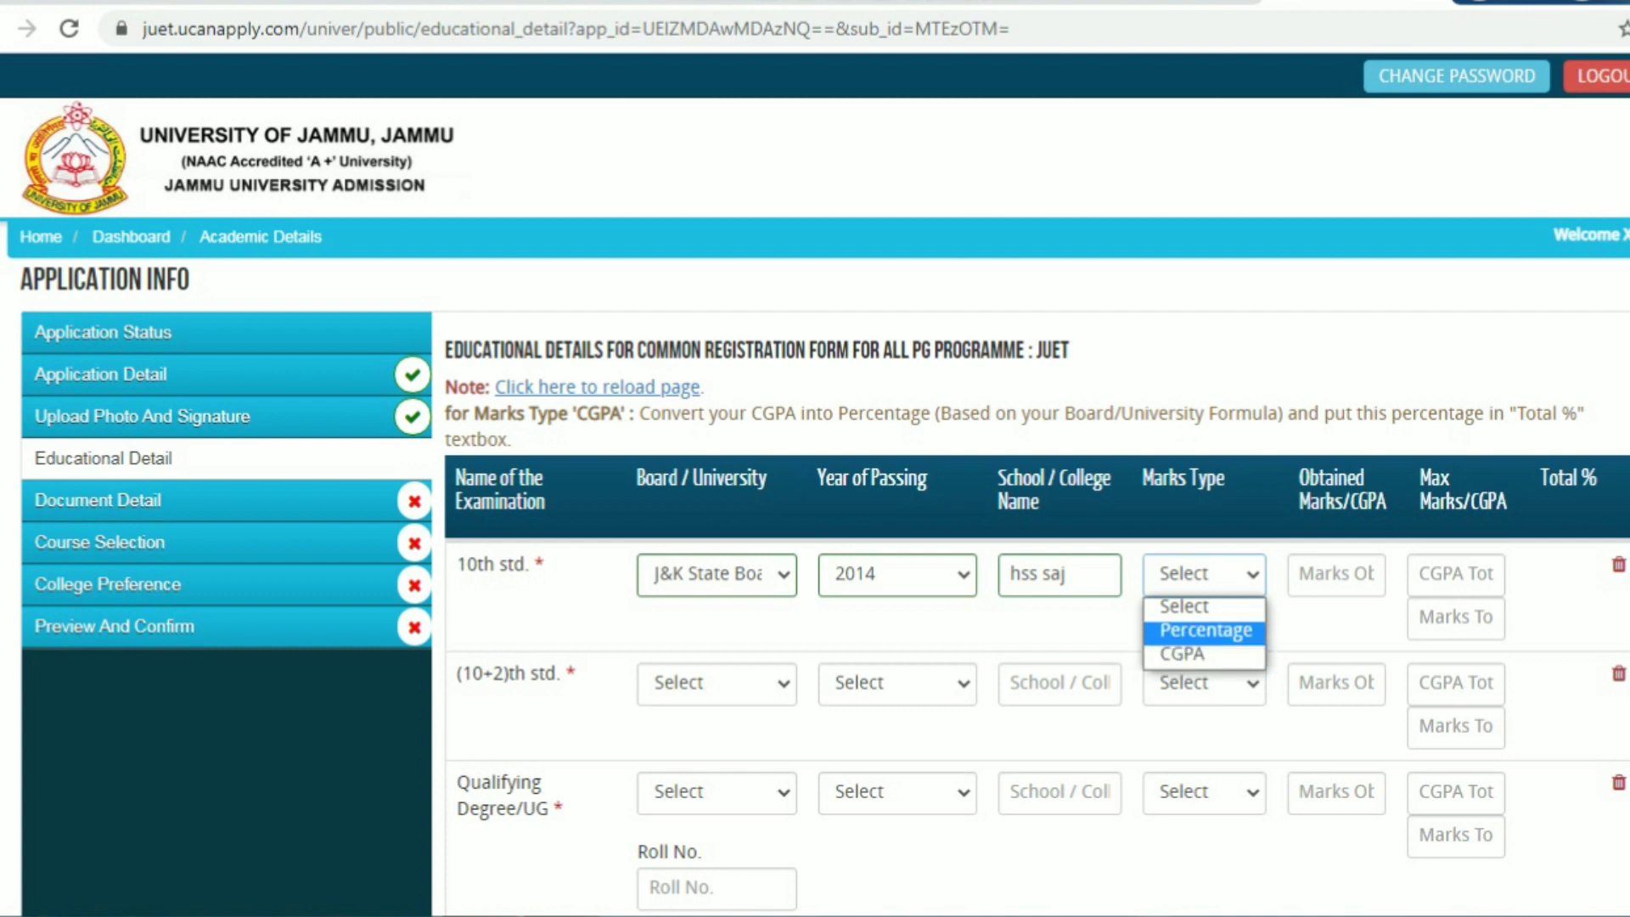
key("Return")
left_click(1336, 575)
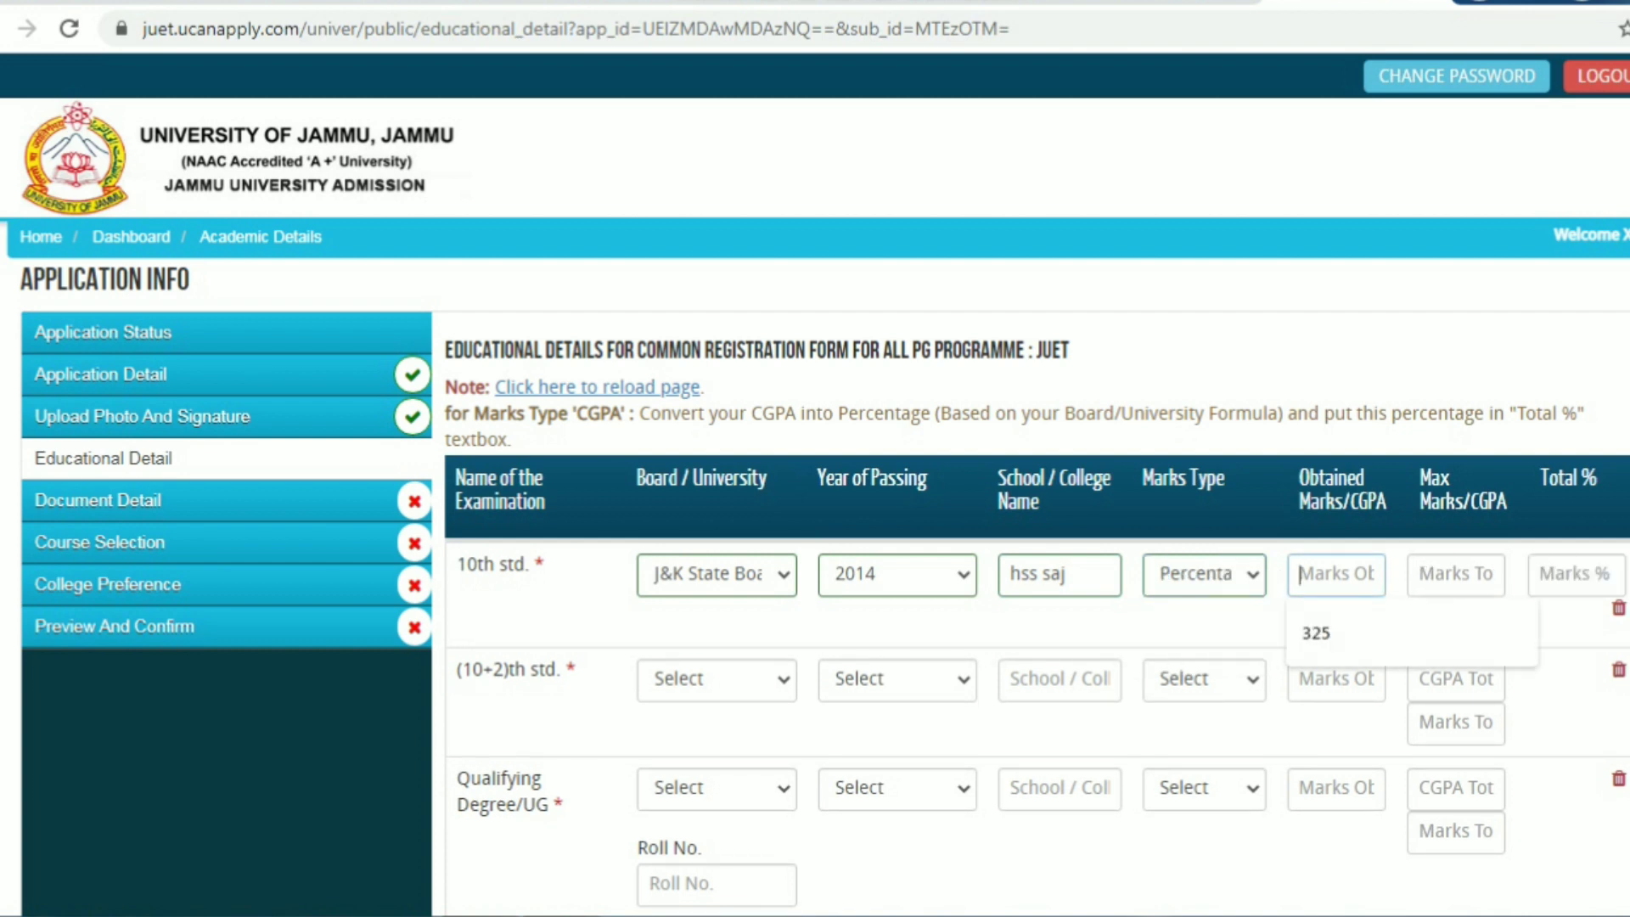
type("325")
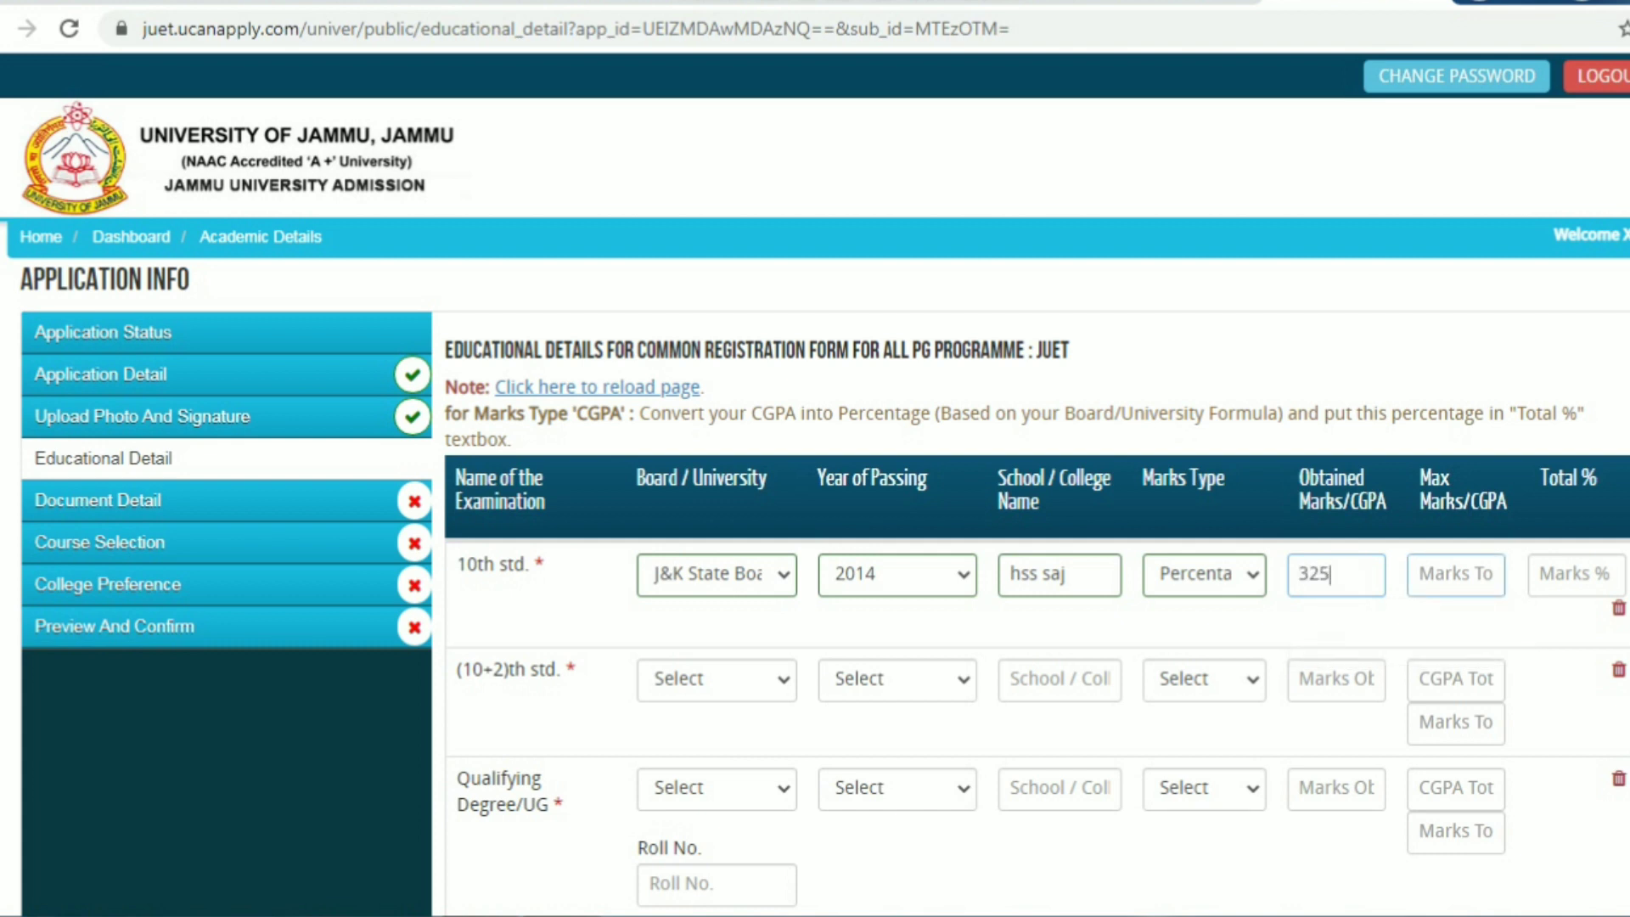
left_click(1456, 575)
type("500")
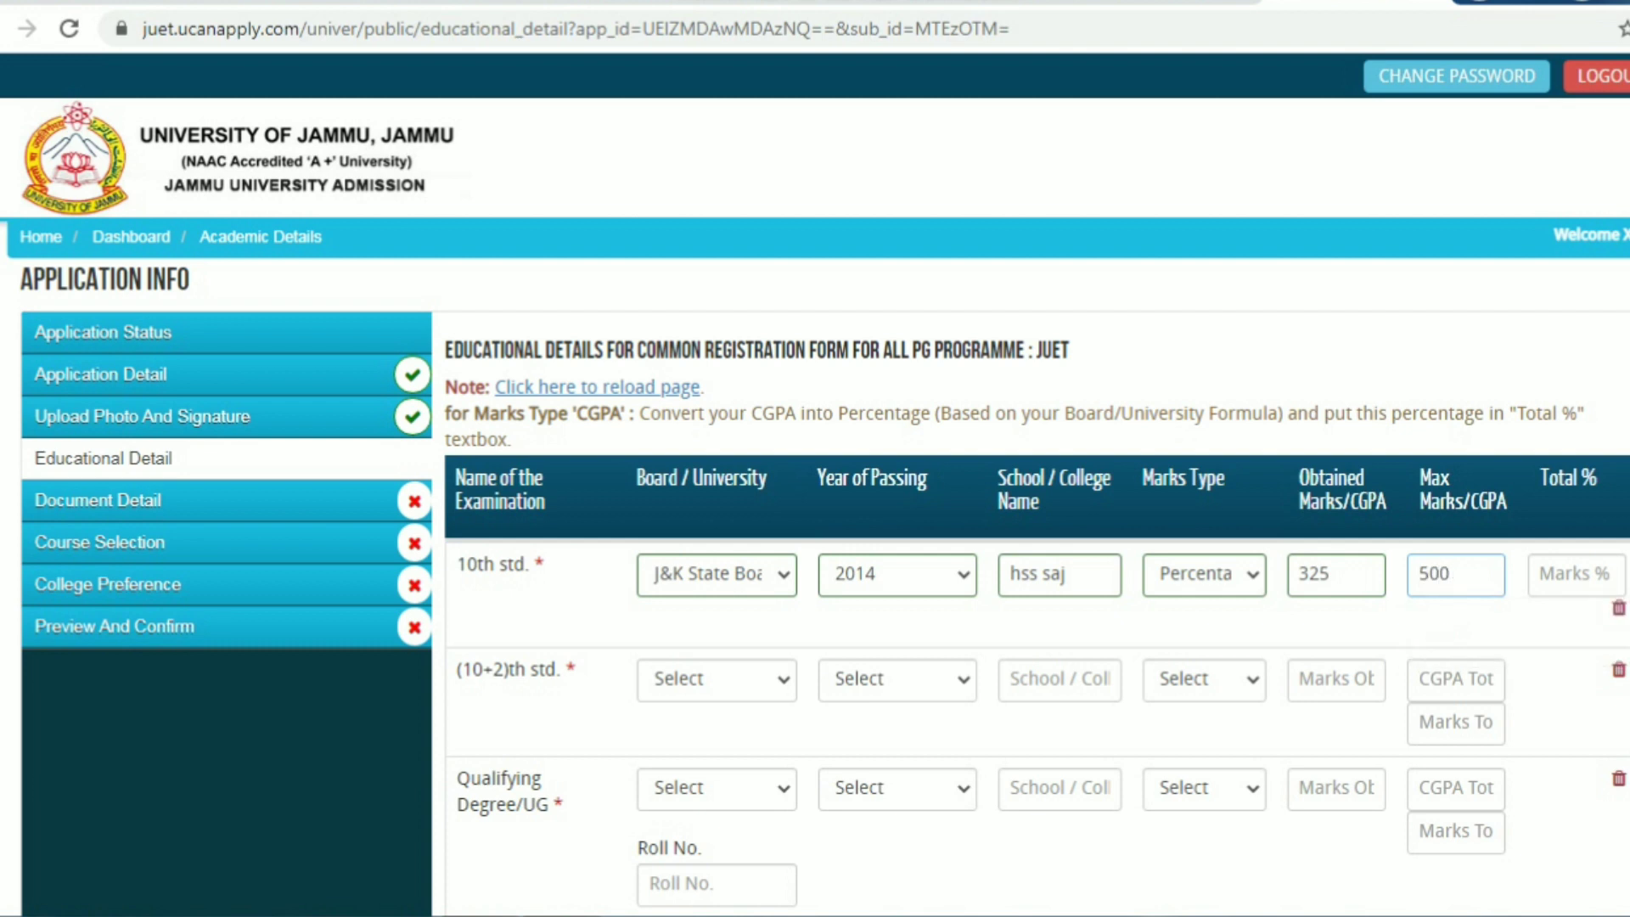
left_click(1576, 574)
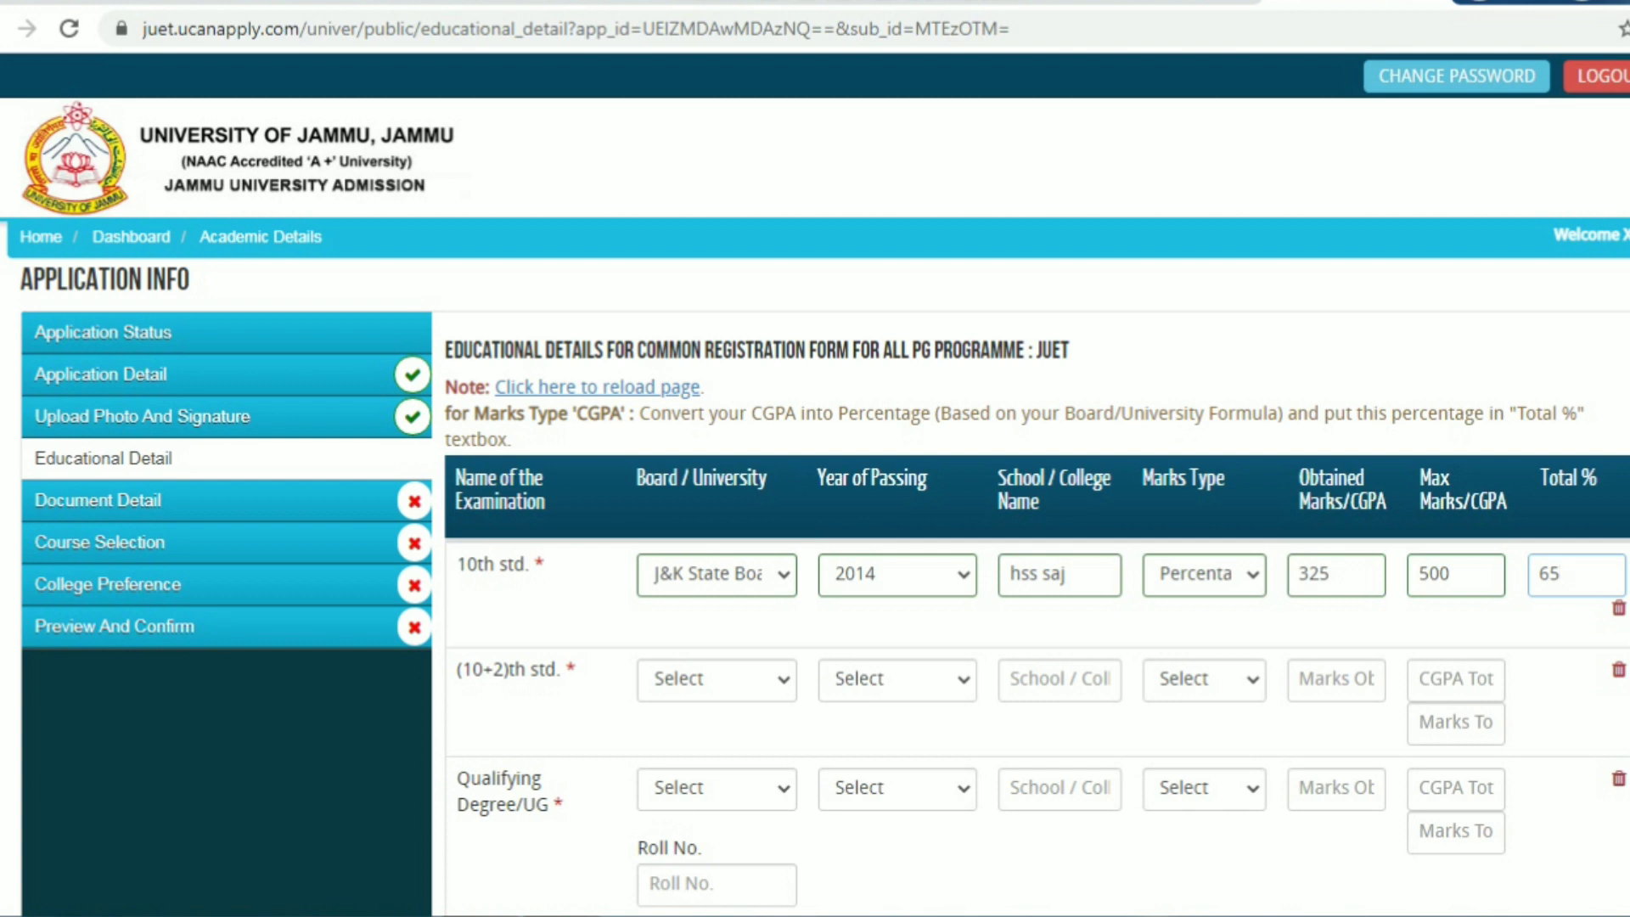
left_click(716, 679)
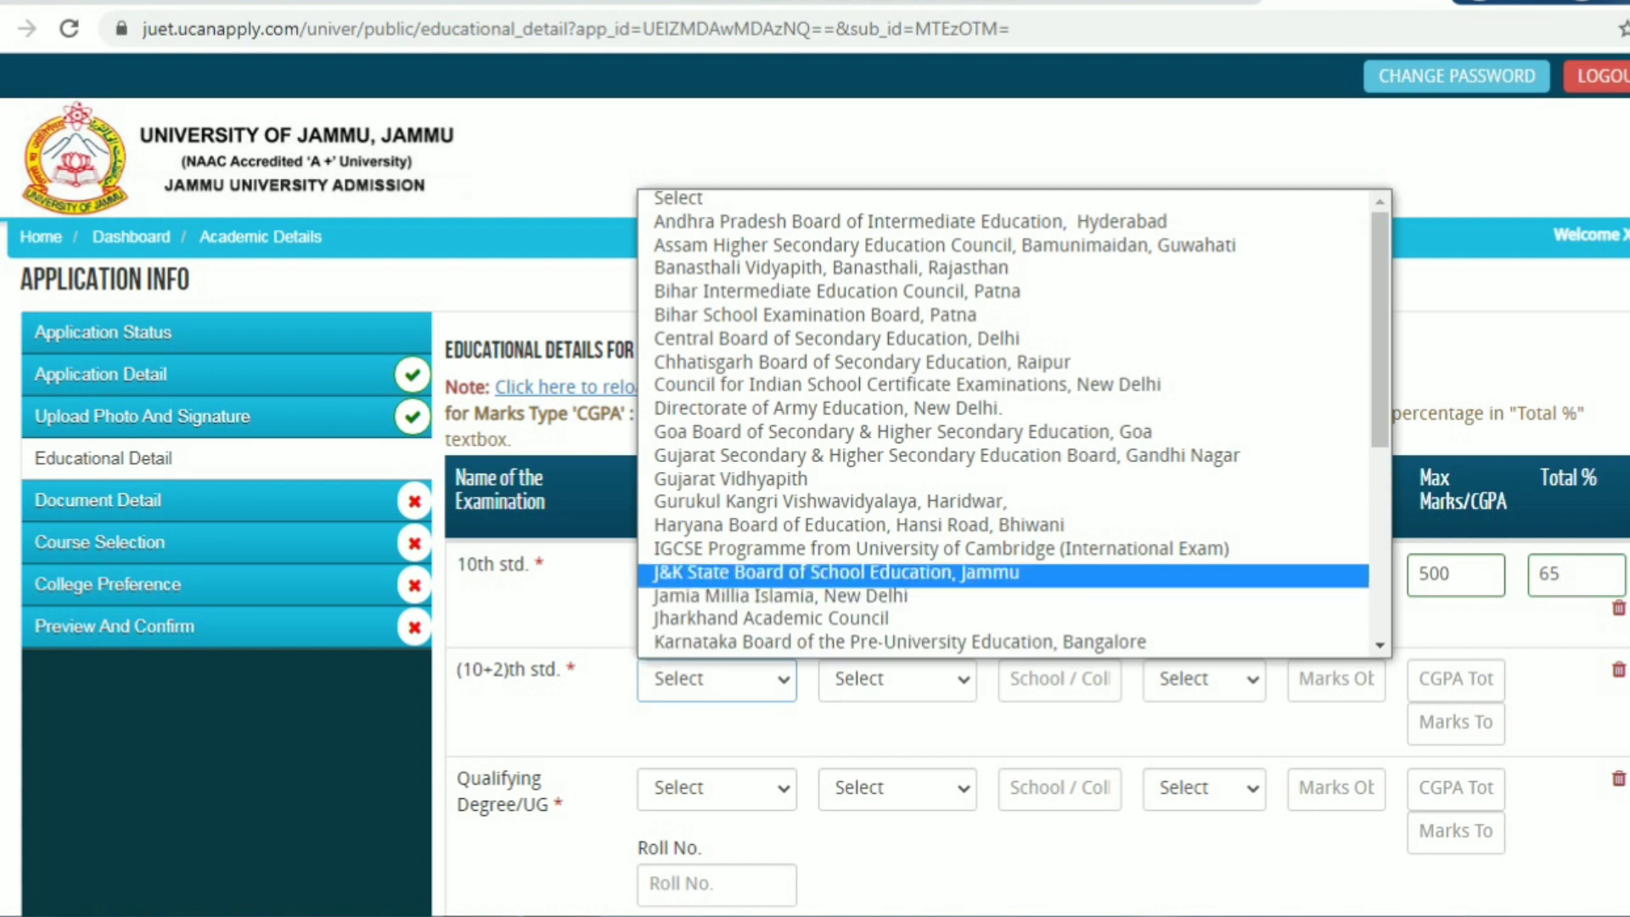
Set the (10+2)th row to J&K State Board, 2016, school 'HSS SAJ'
left_click(836, 572)
left_click(897, 680)
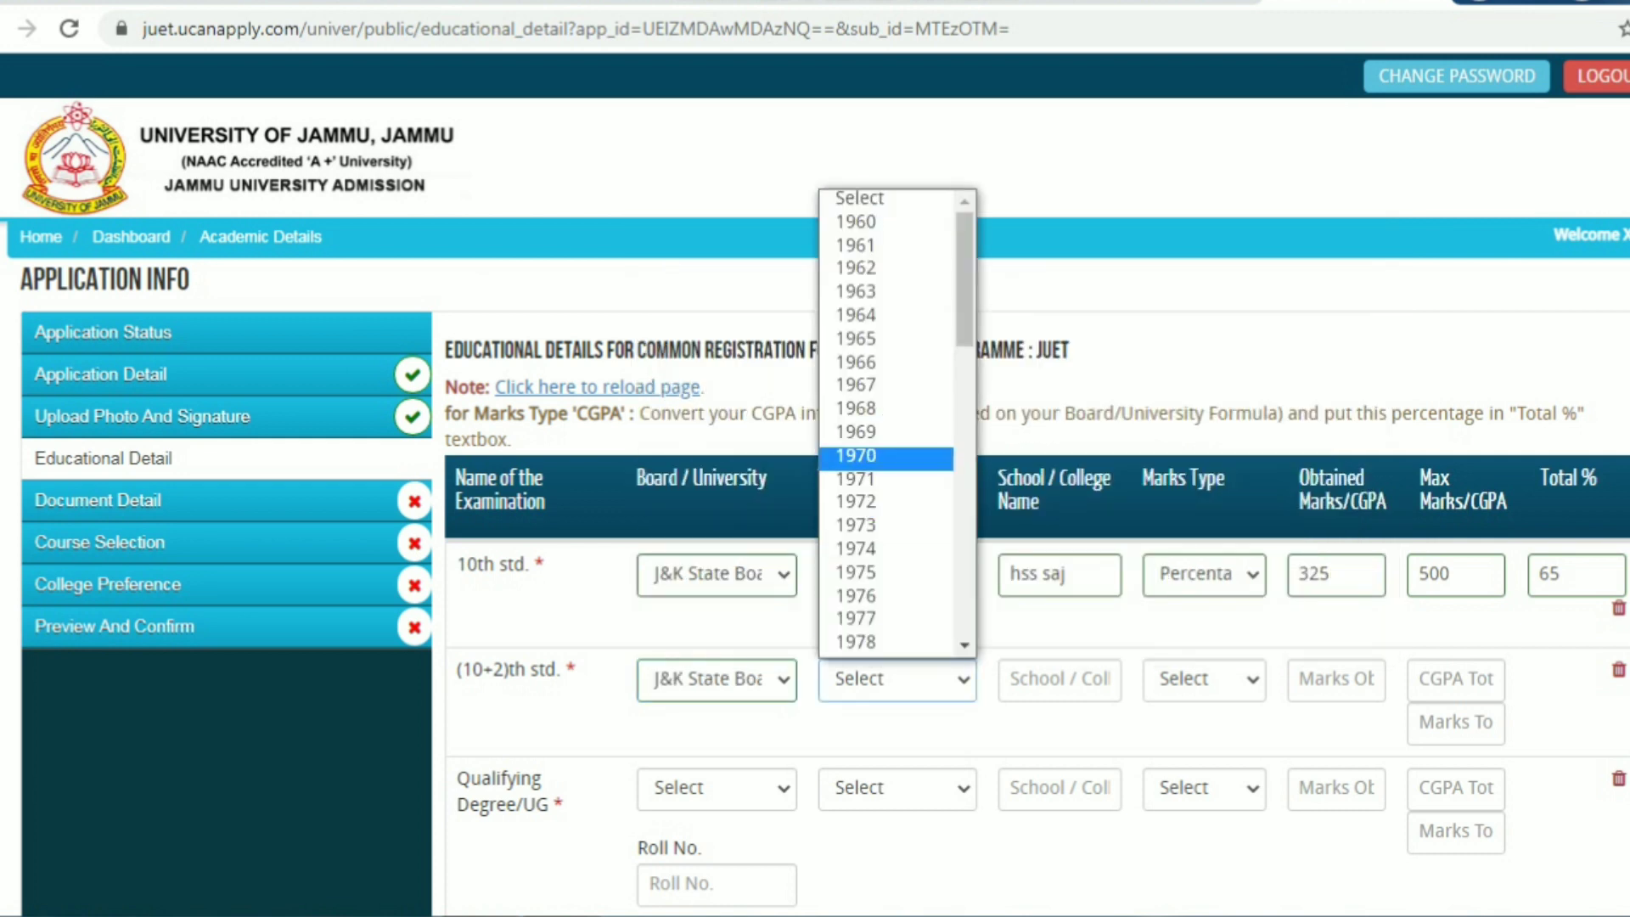
left_click_drag(964, 312, 964, 600)
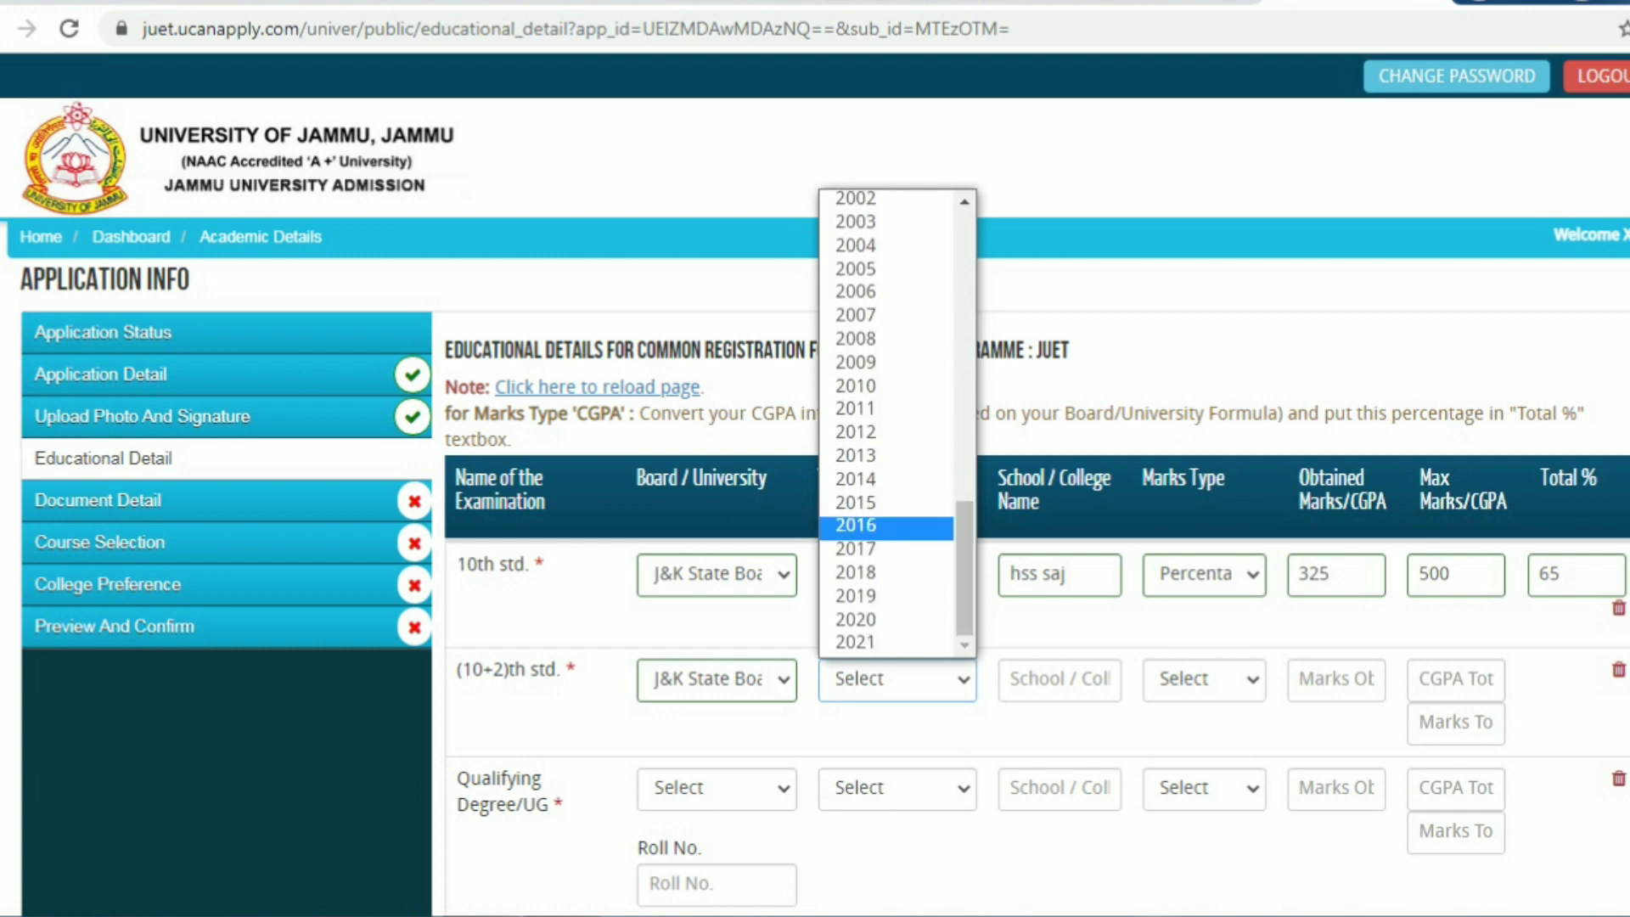
left_click(886, 527)
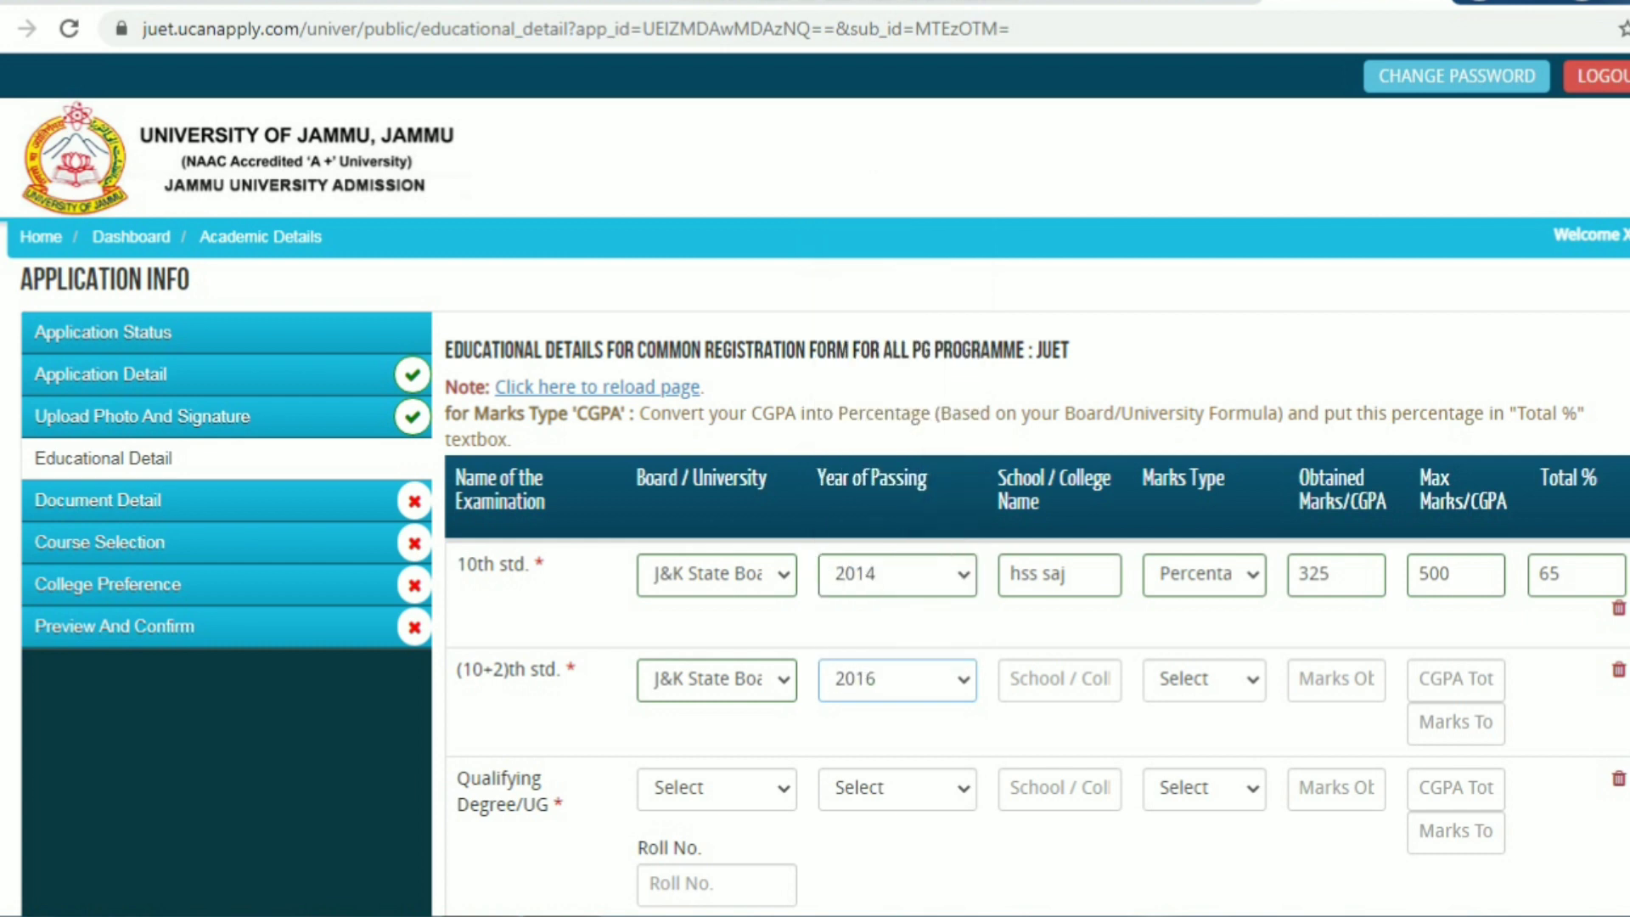
left_click(1058, 679)
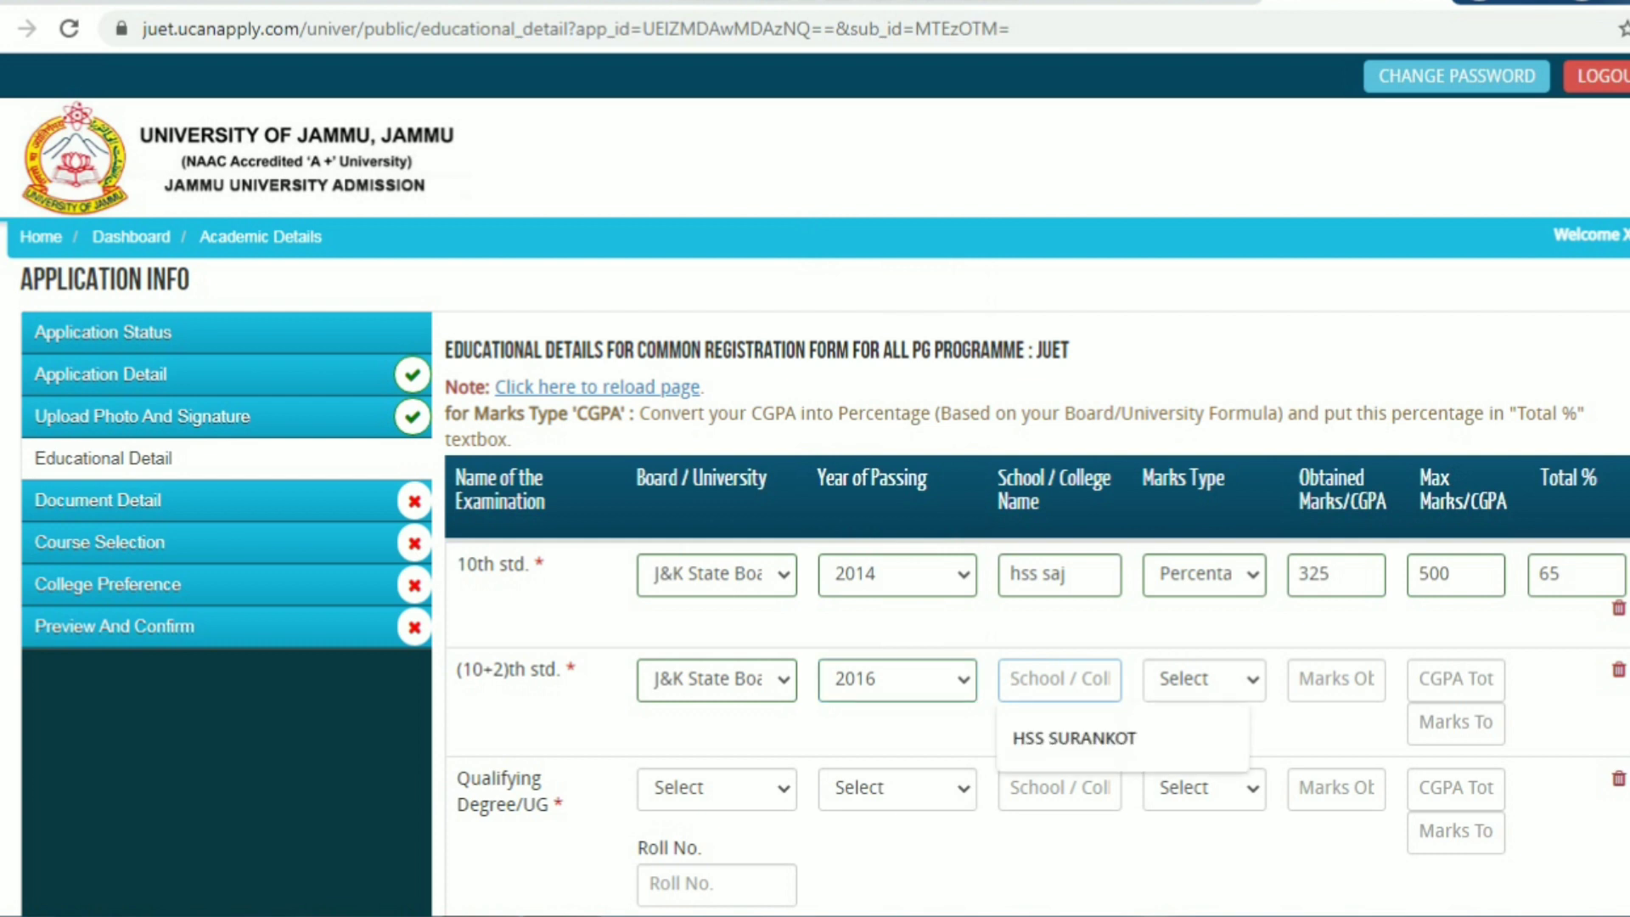
type("HSS SAJ")
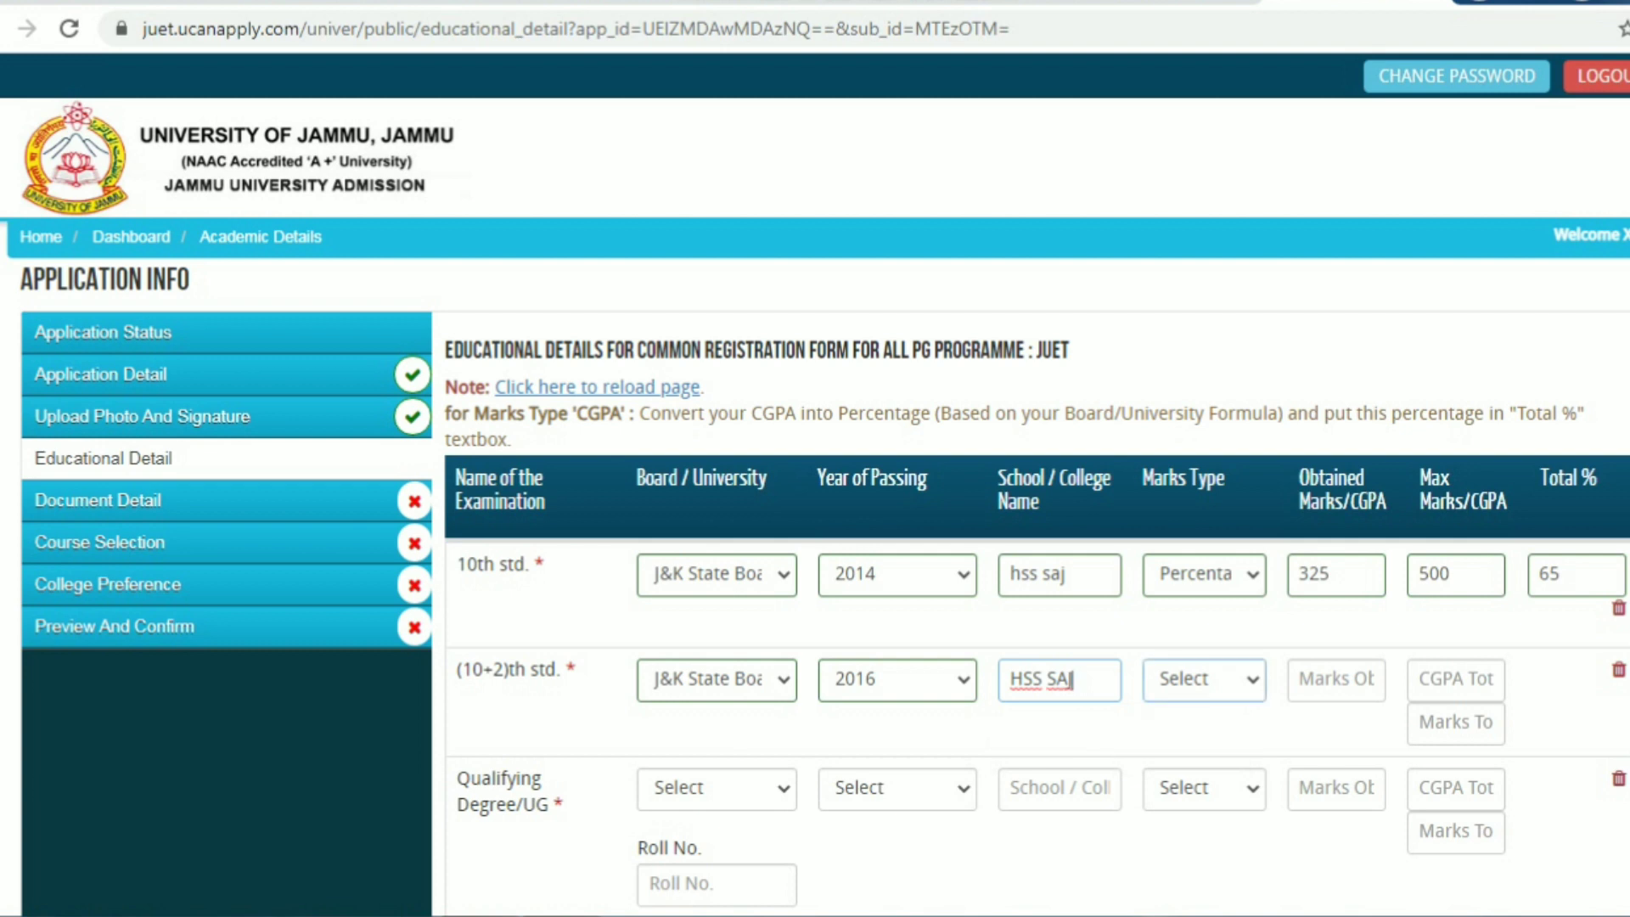
Enter (10+2)th marks as Percentage, 355 of 500, total 71%
left_click(1204, 679)
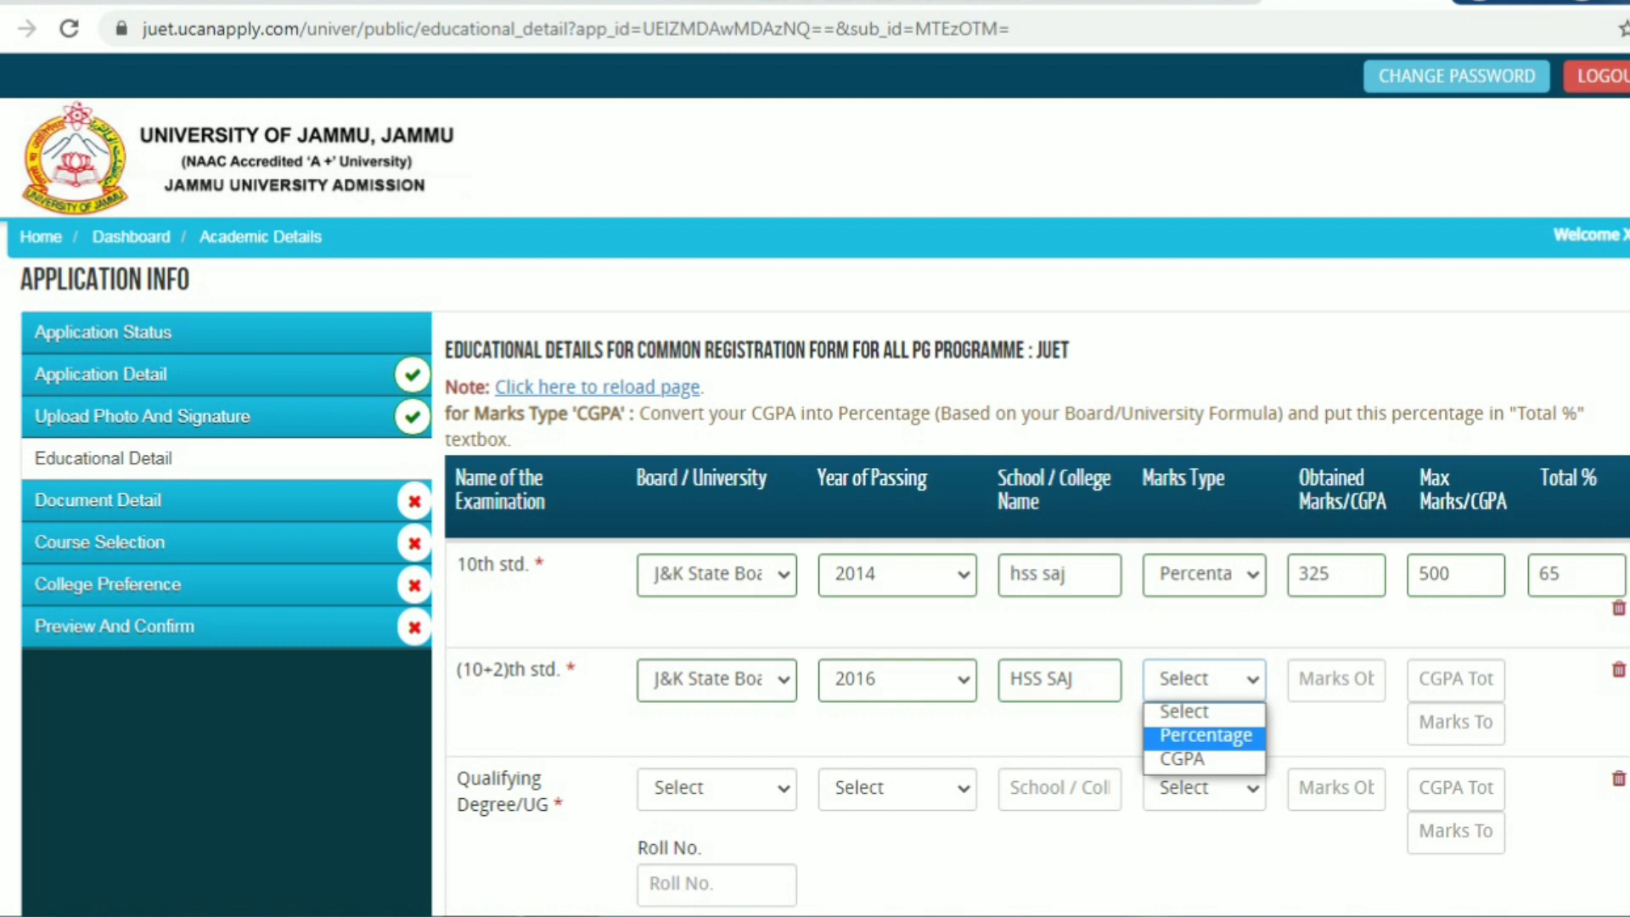
left_click(1206, 735)
left_click(1336, 680)
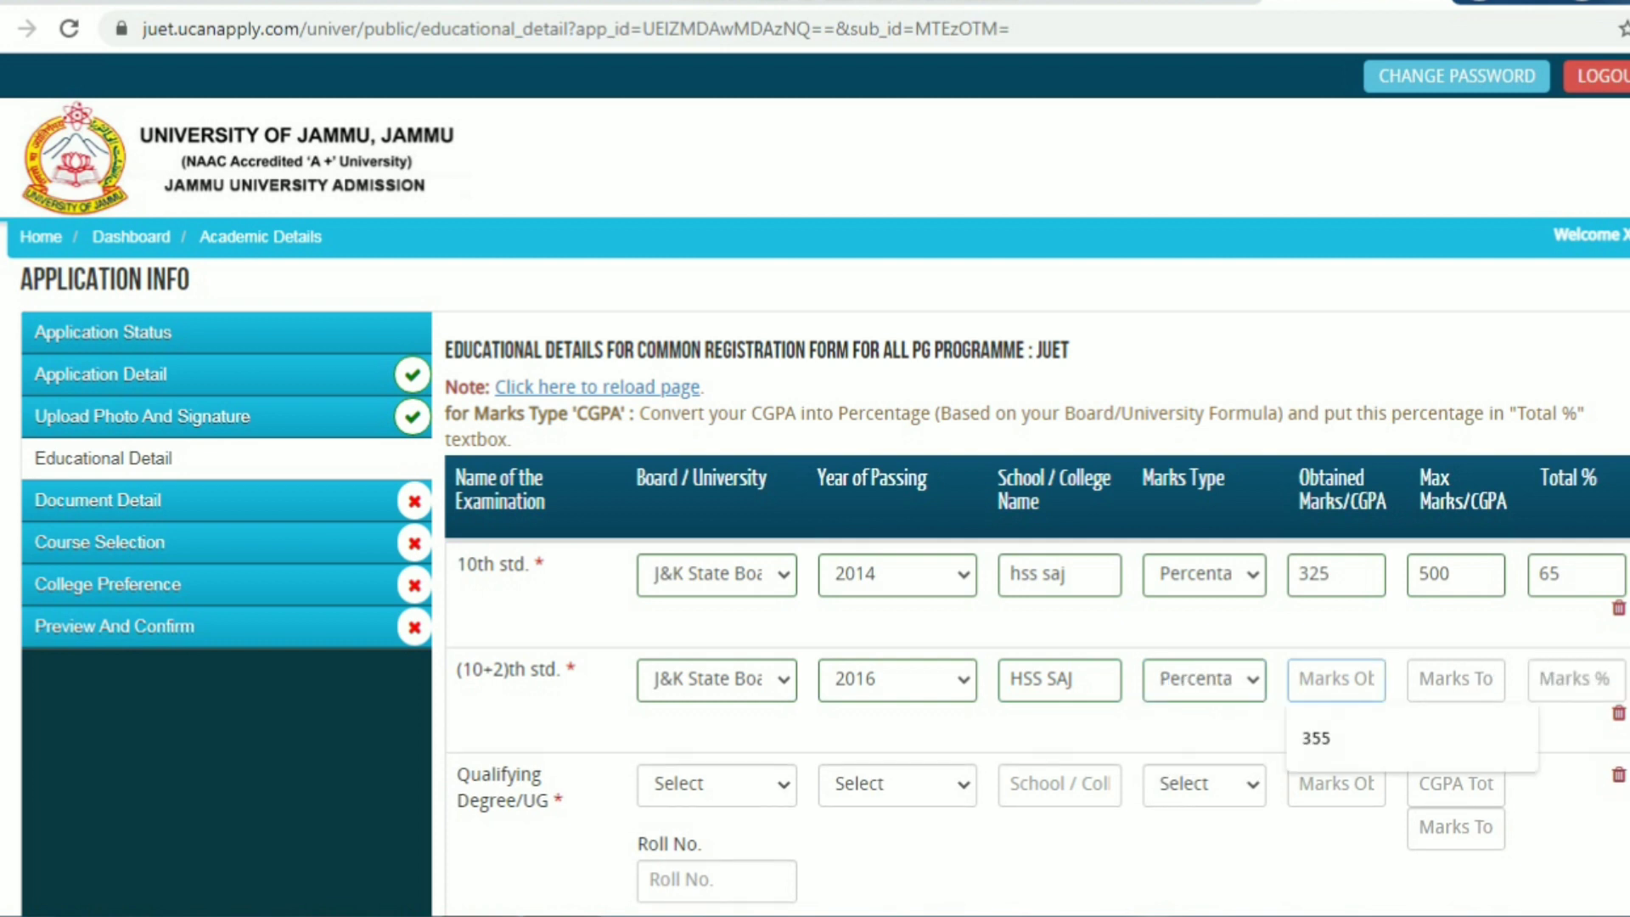
type("355")
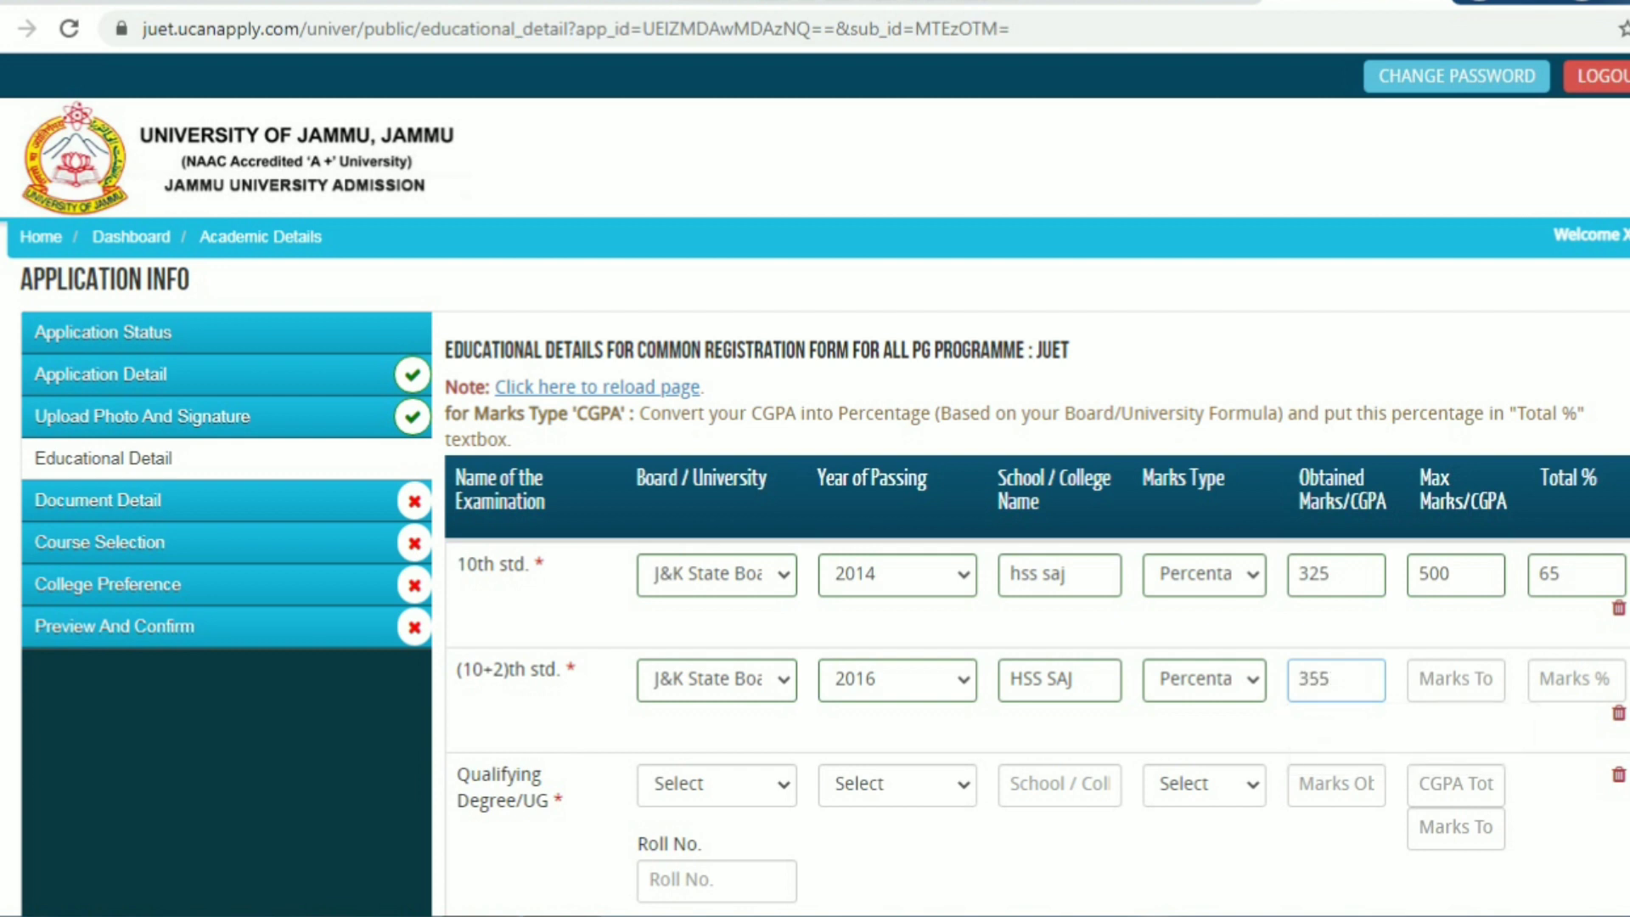
left_click(1454, 680)
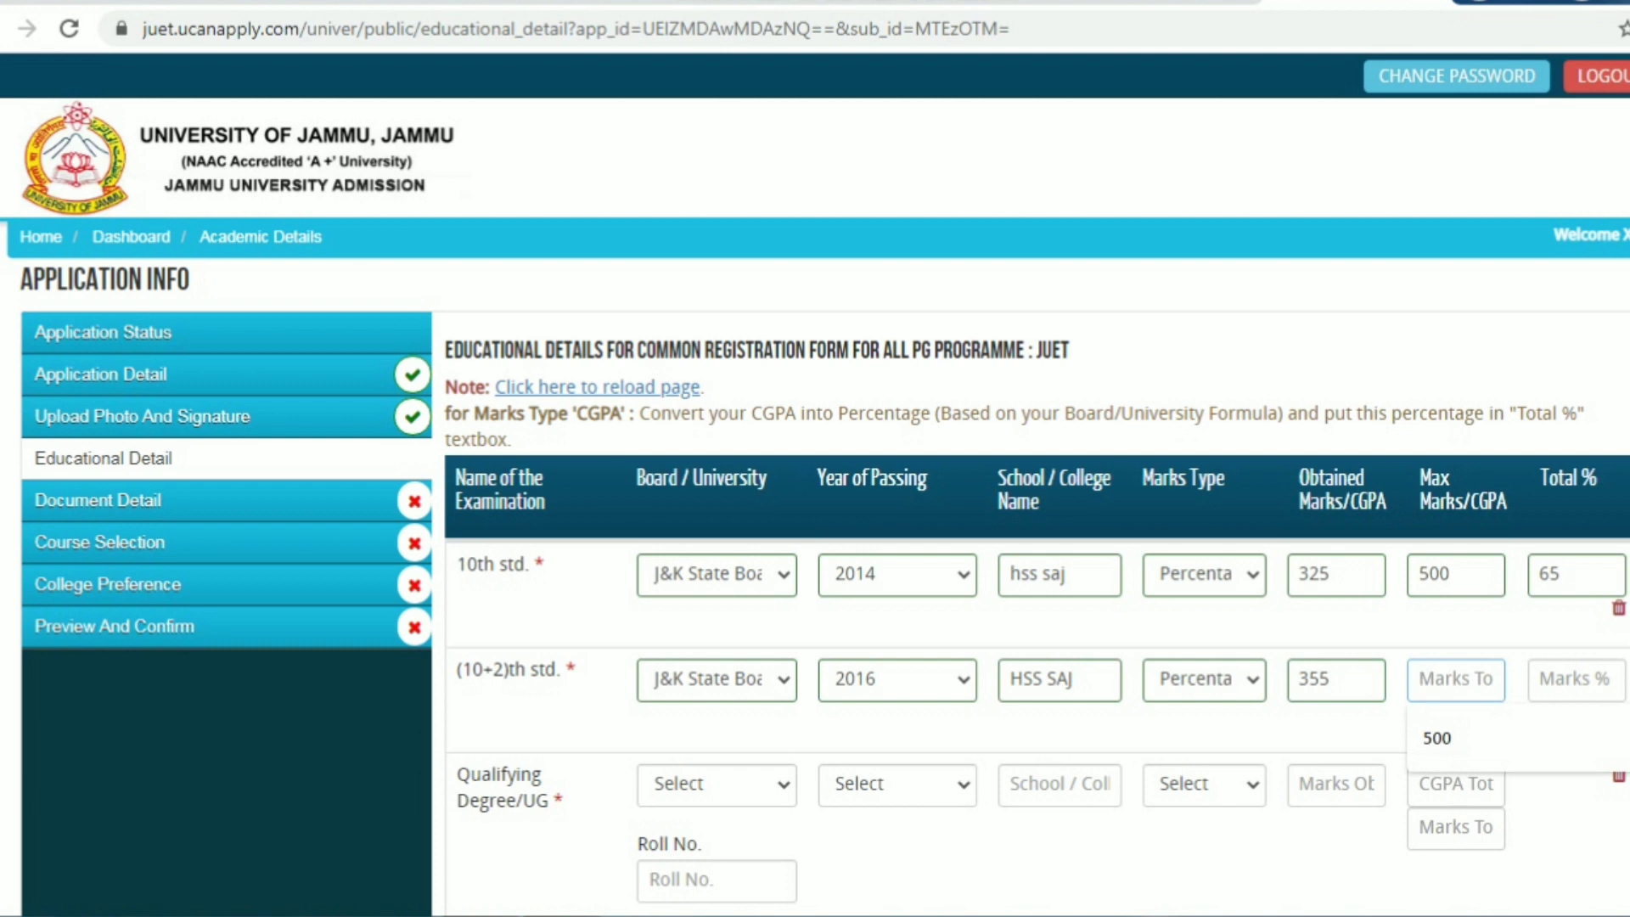
type("500")
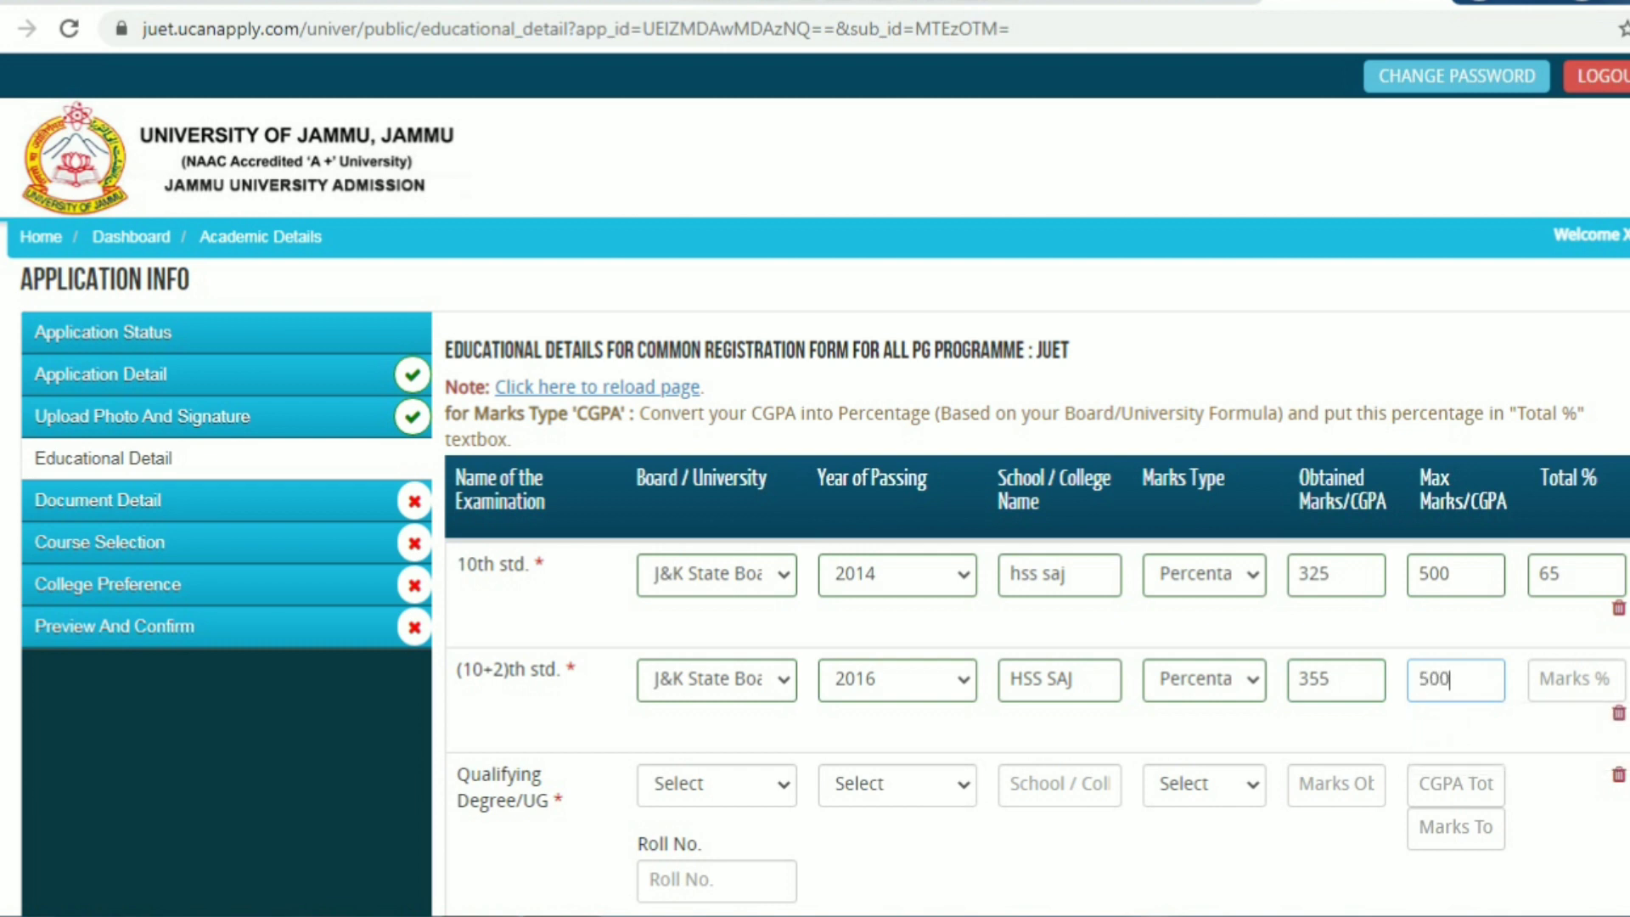
key("Tab")
type("71")
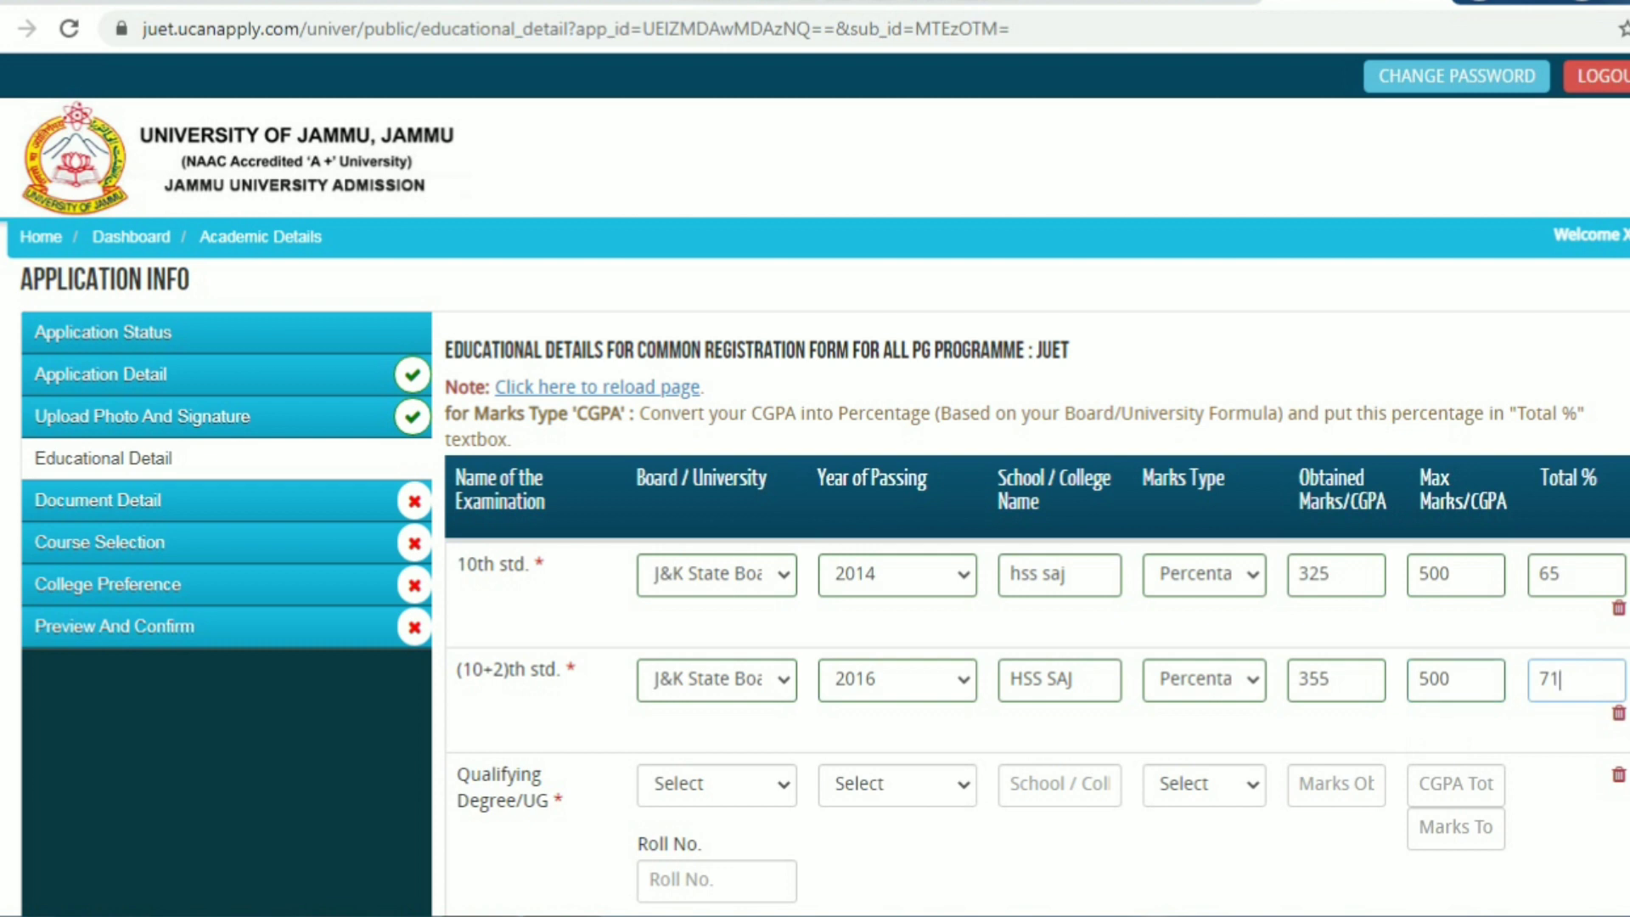
scroll(815, 591, "down", 1)
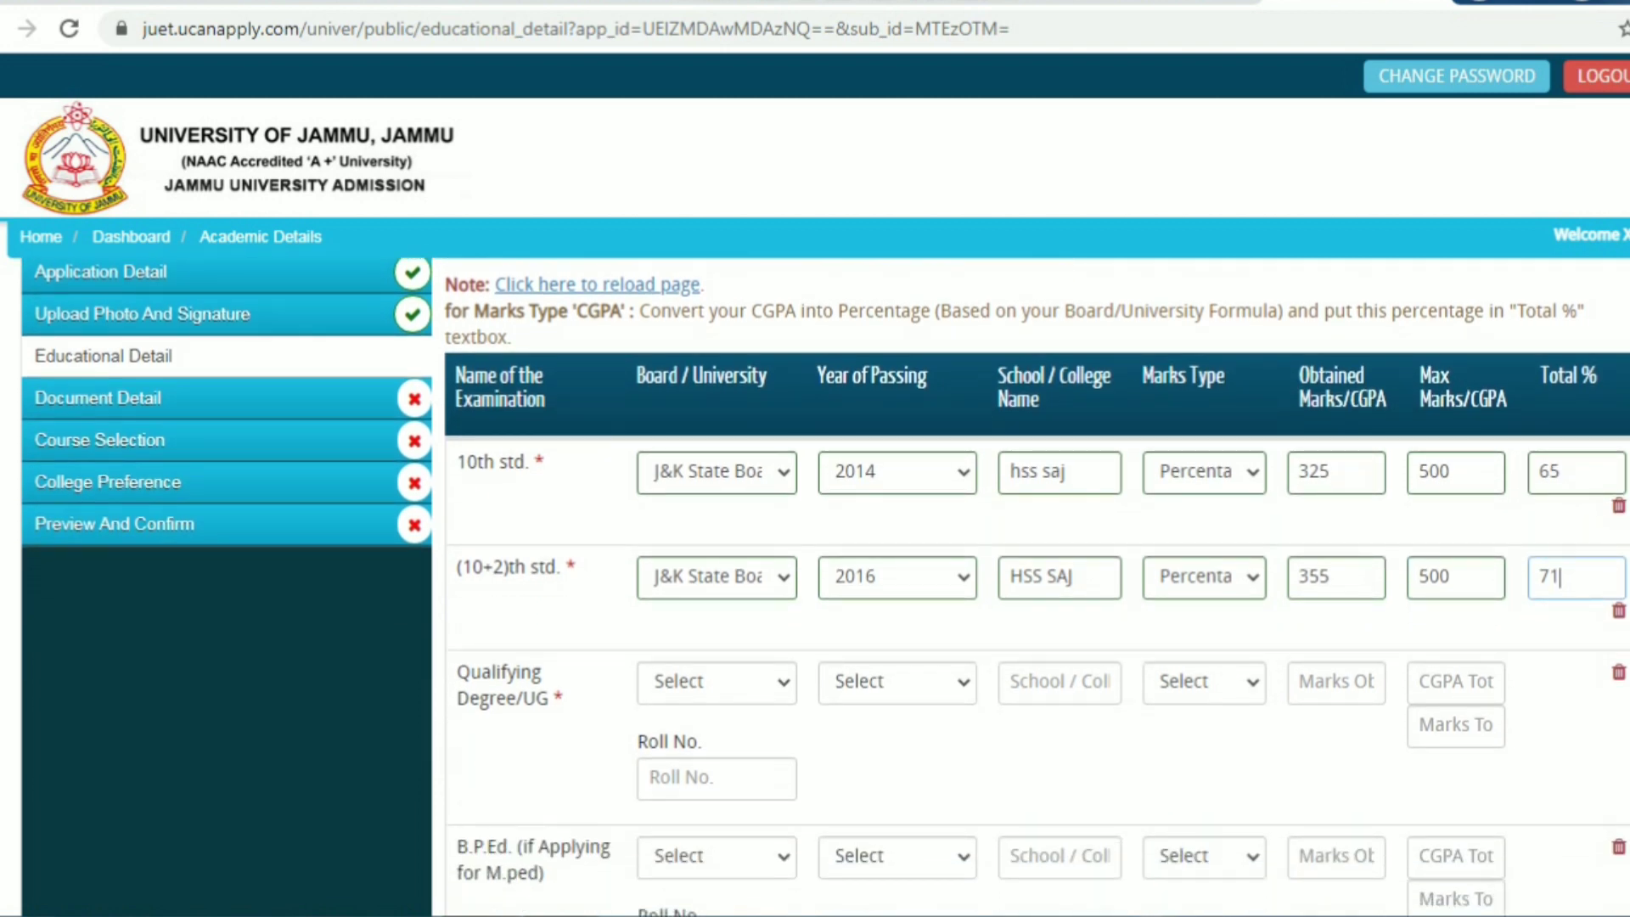
scroll(814, 586, "down", 2)
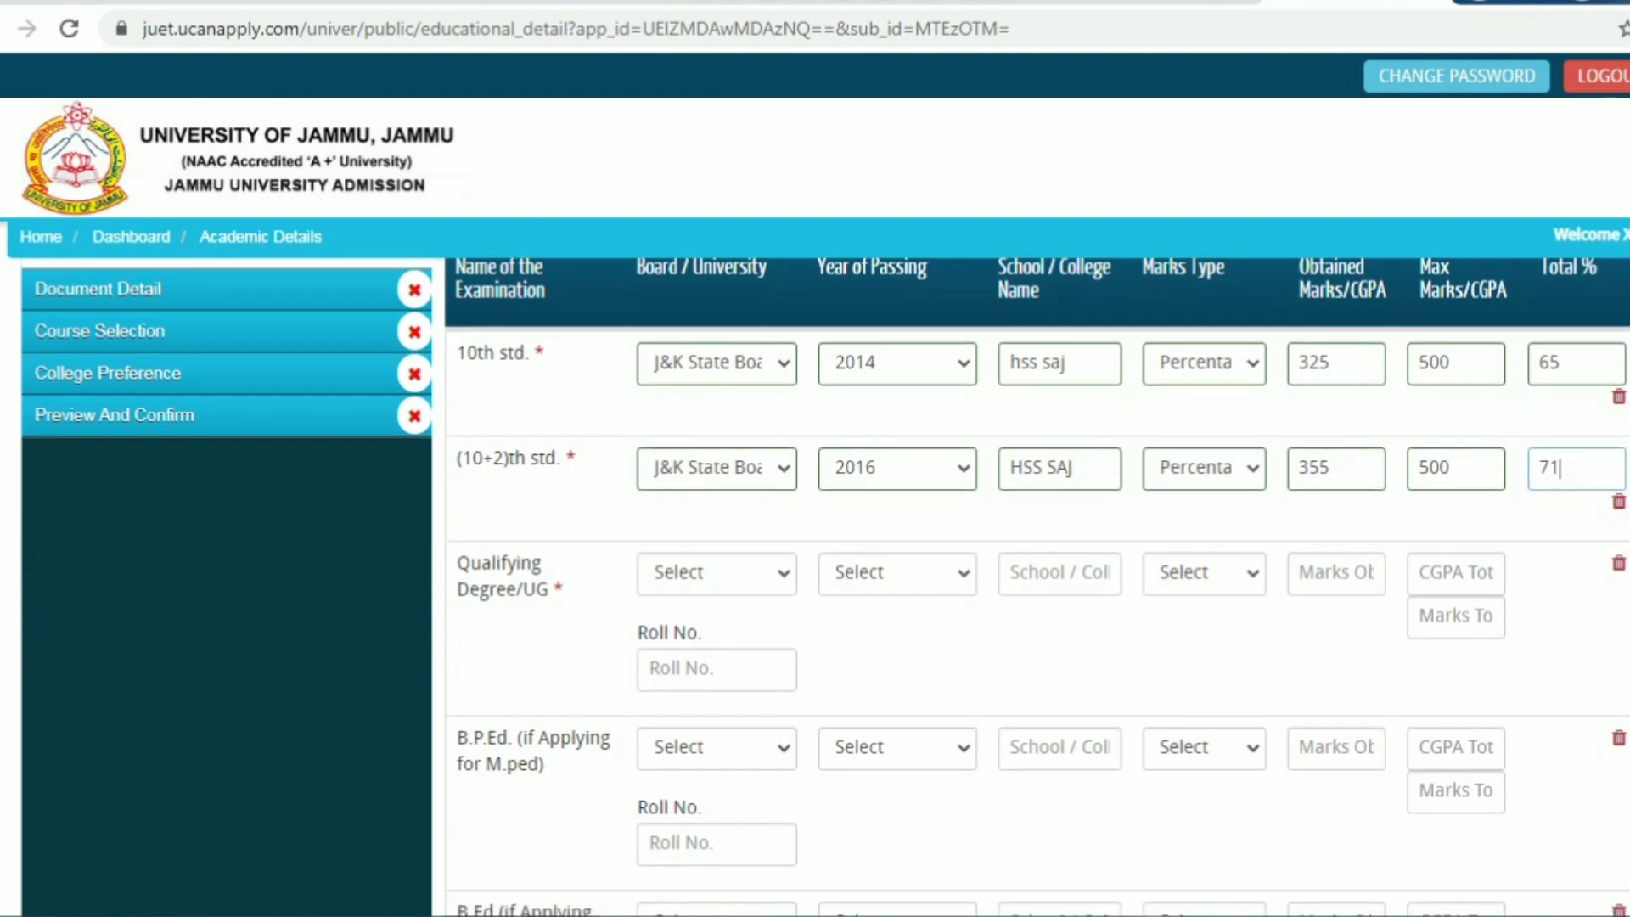
scroll(815, 586, "down", 2)
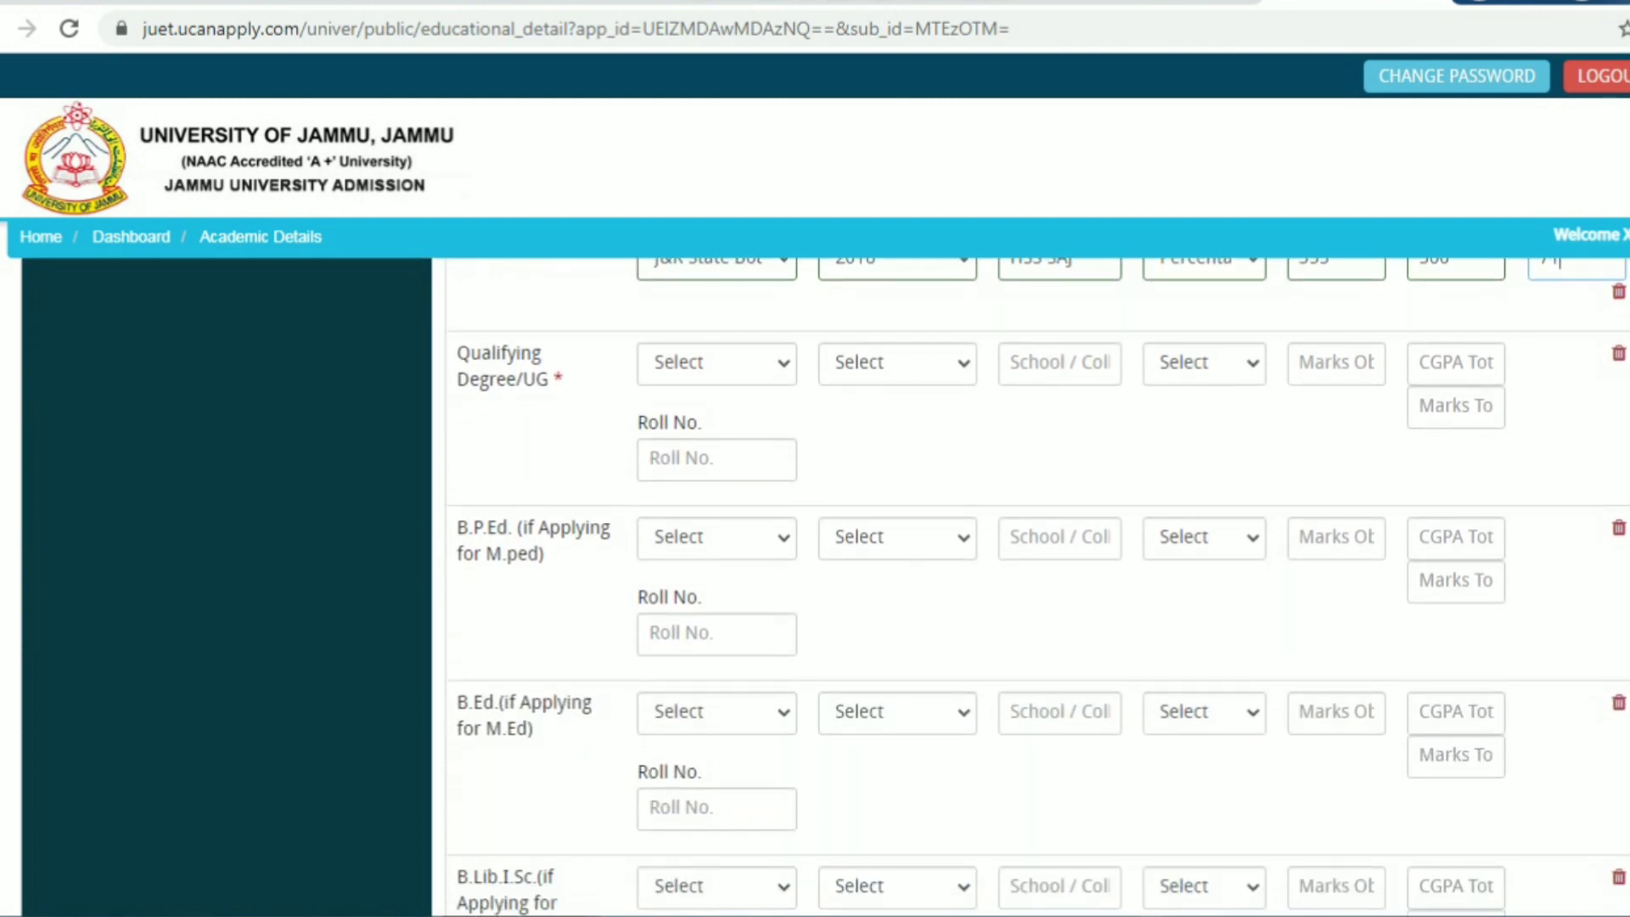
Choose 2019 as the final semester year of passing
scroll(815, 586, "down", 5)
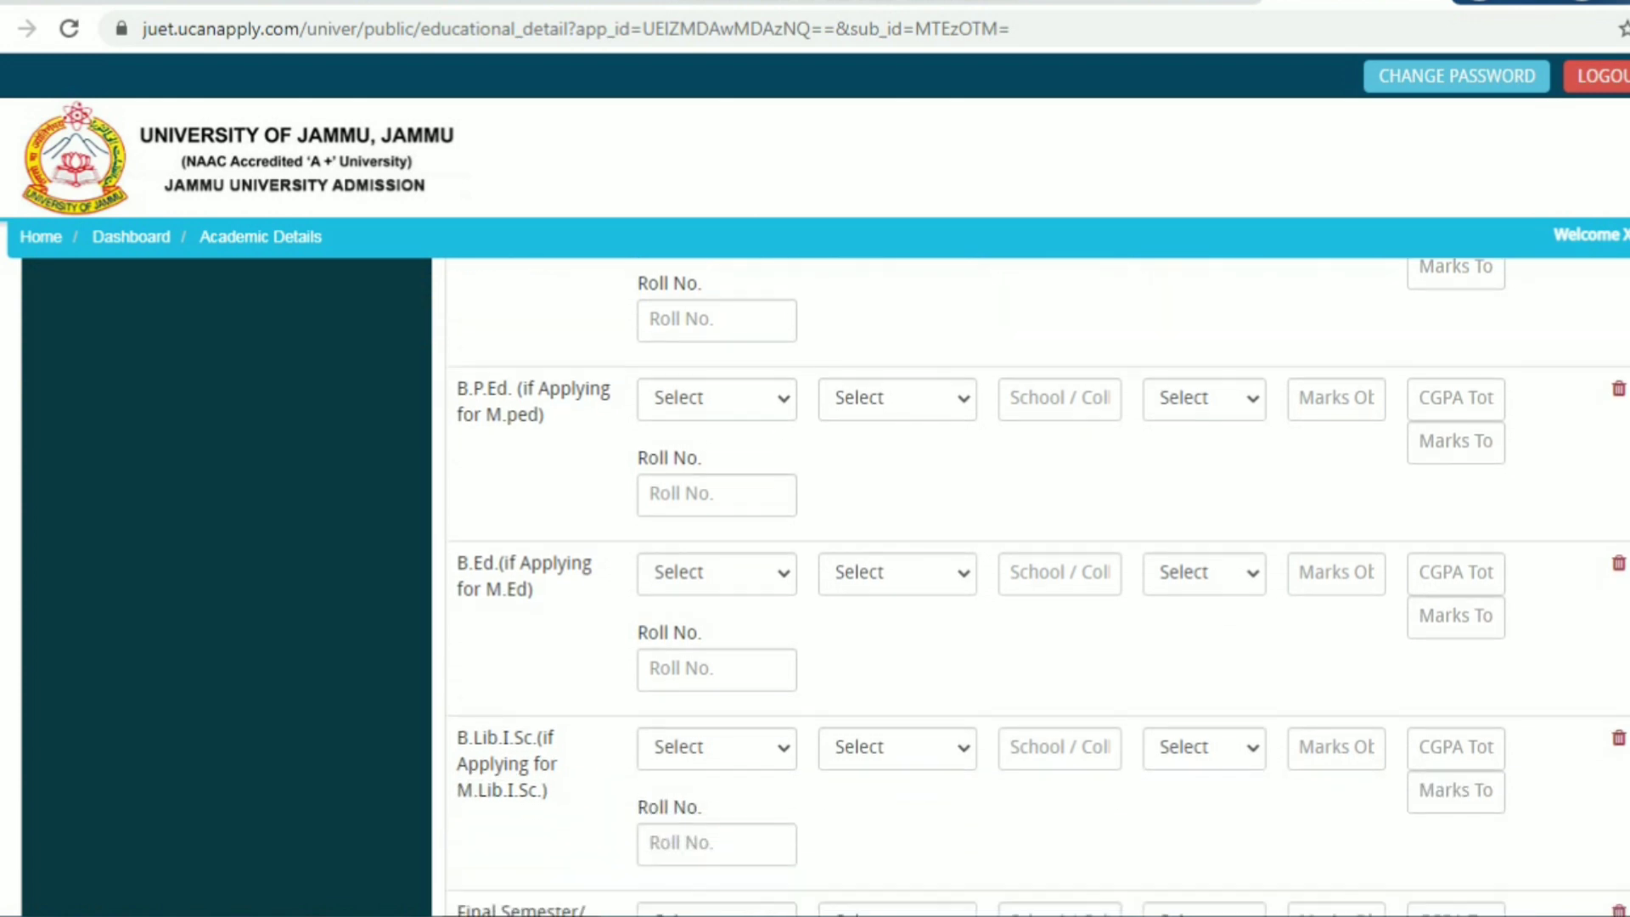
scroll(815, 586, "down", 3)
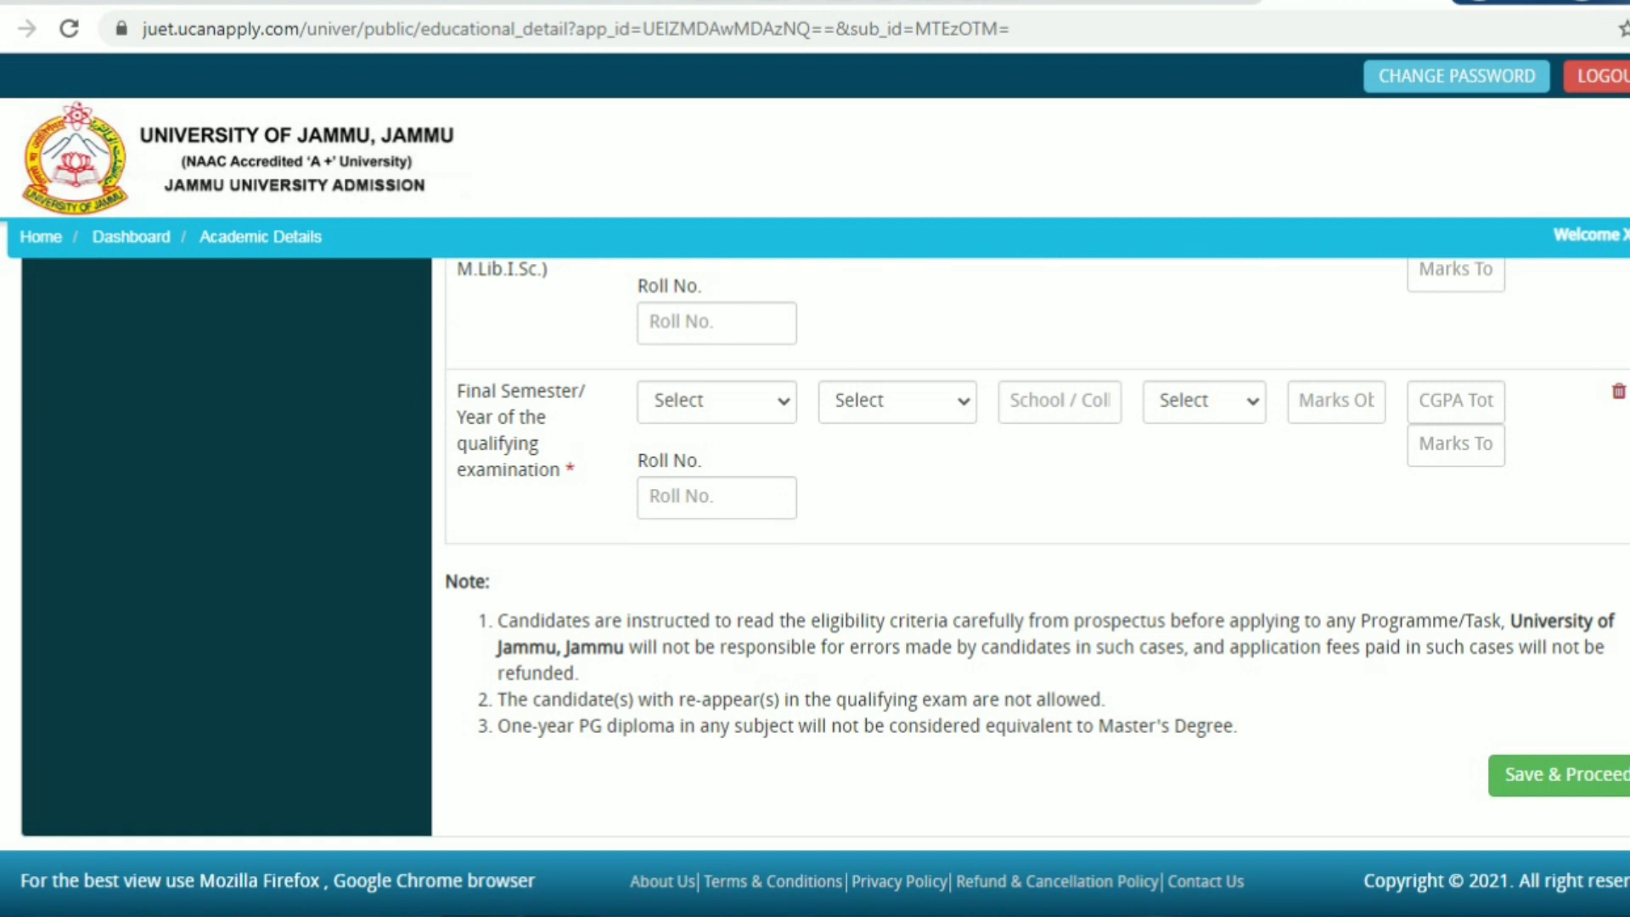
left_click(716, 401)
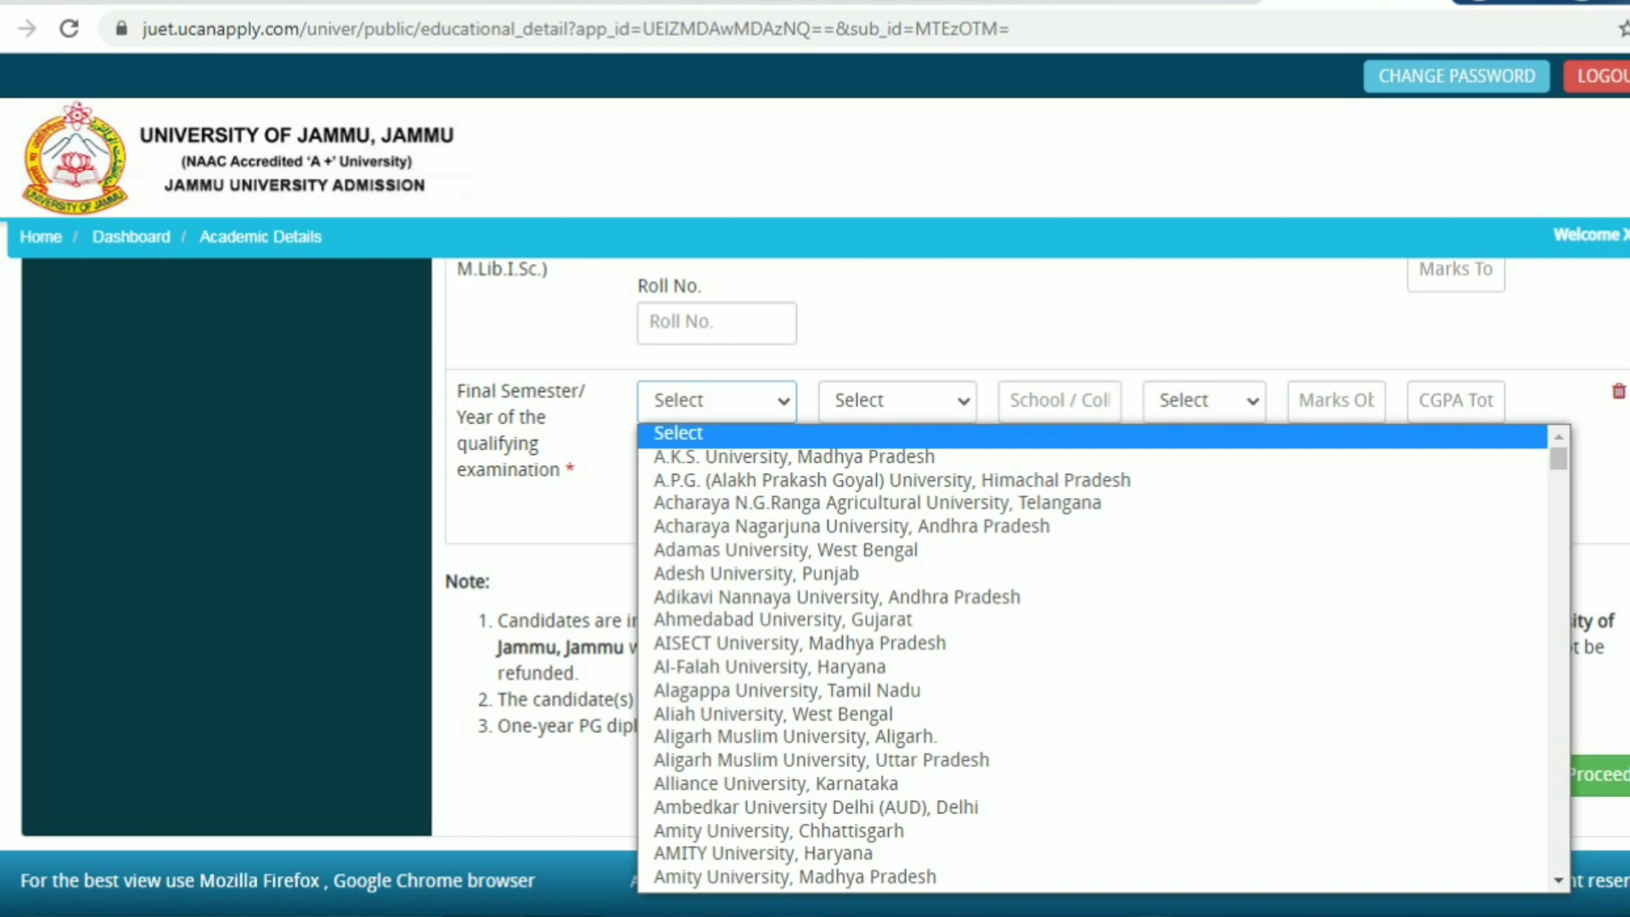
left_click(897, 340)
left_click(898, 401)
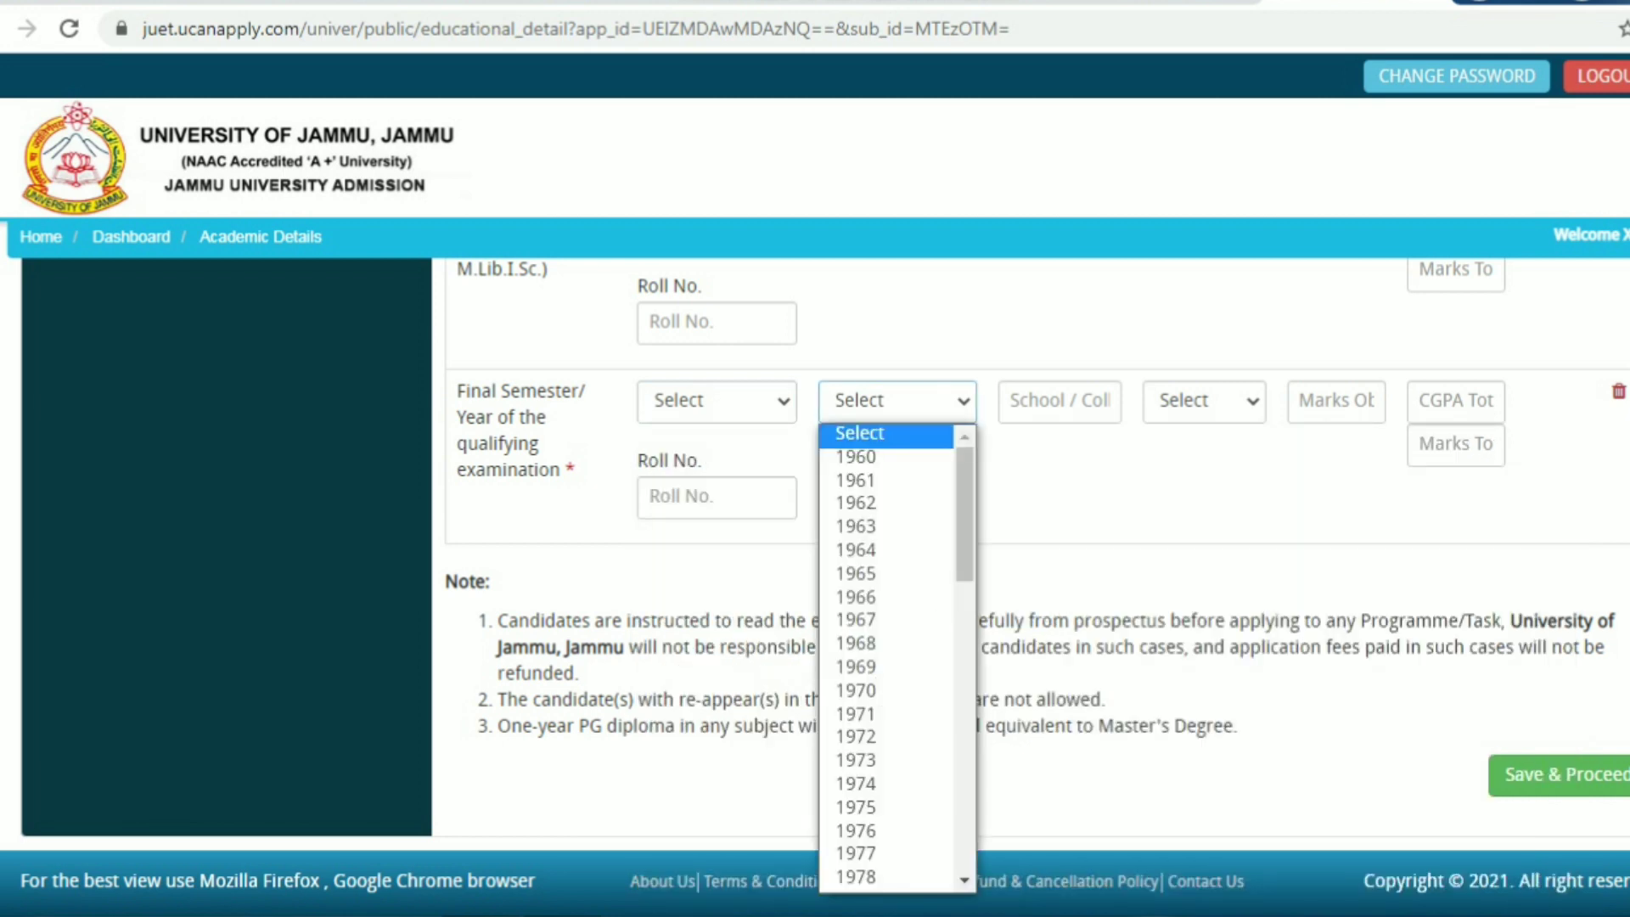
left_click_drag(964, 515, 964, 803)
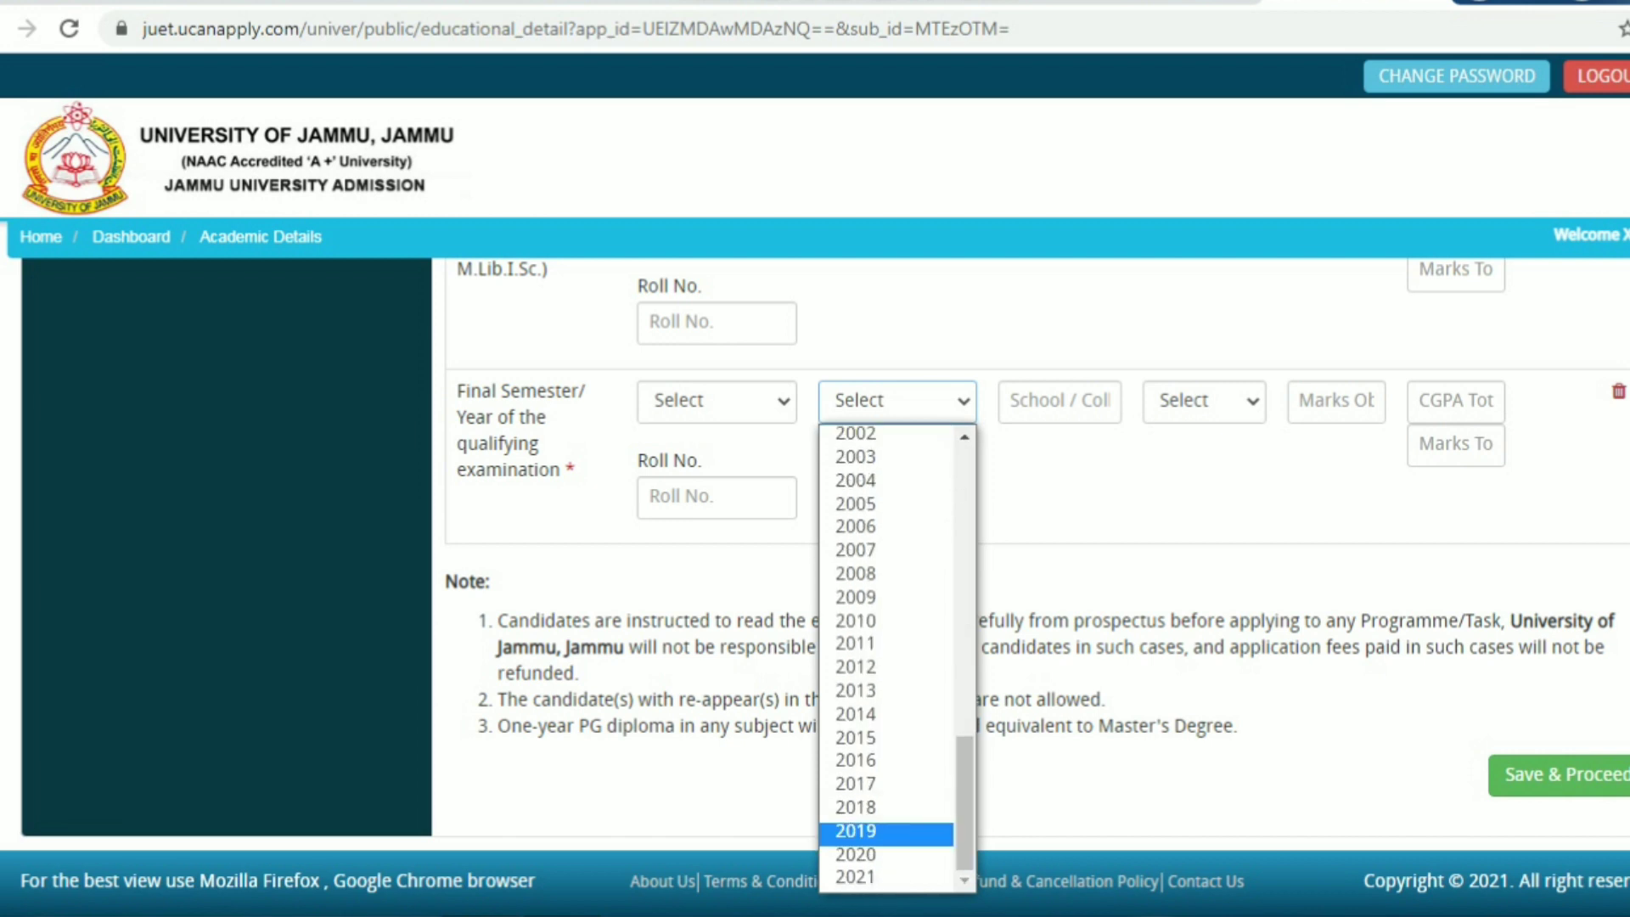
left_click(883, 830)
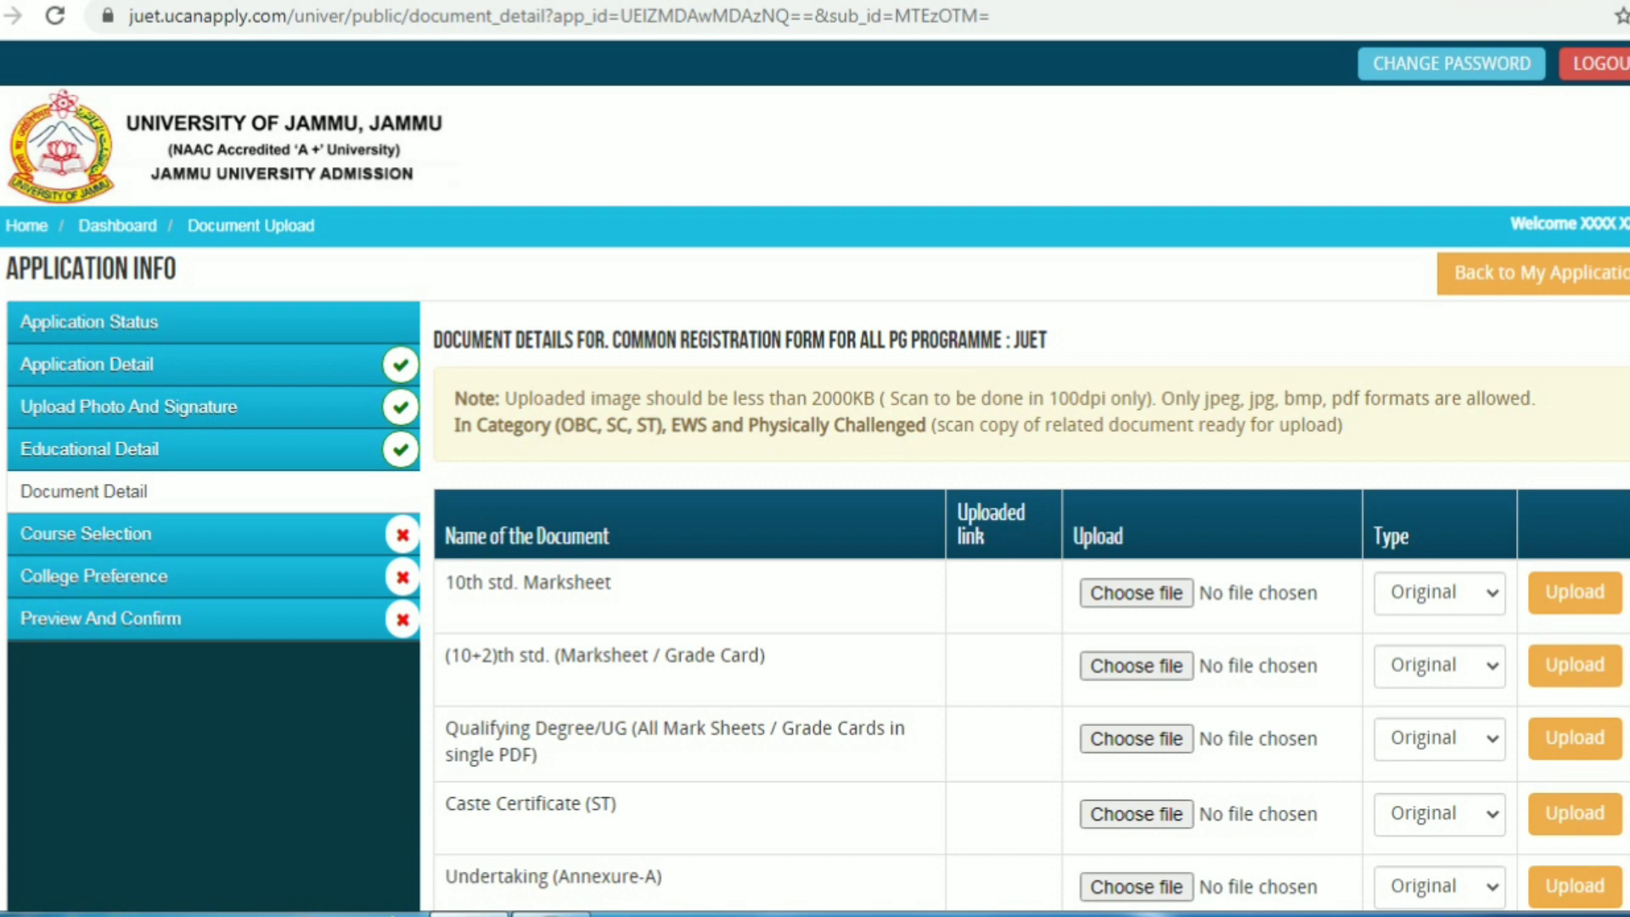
Scroll through the Document Detail table of eight required documents
scroll(815, 578, "down", 2)
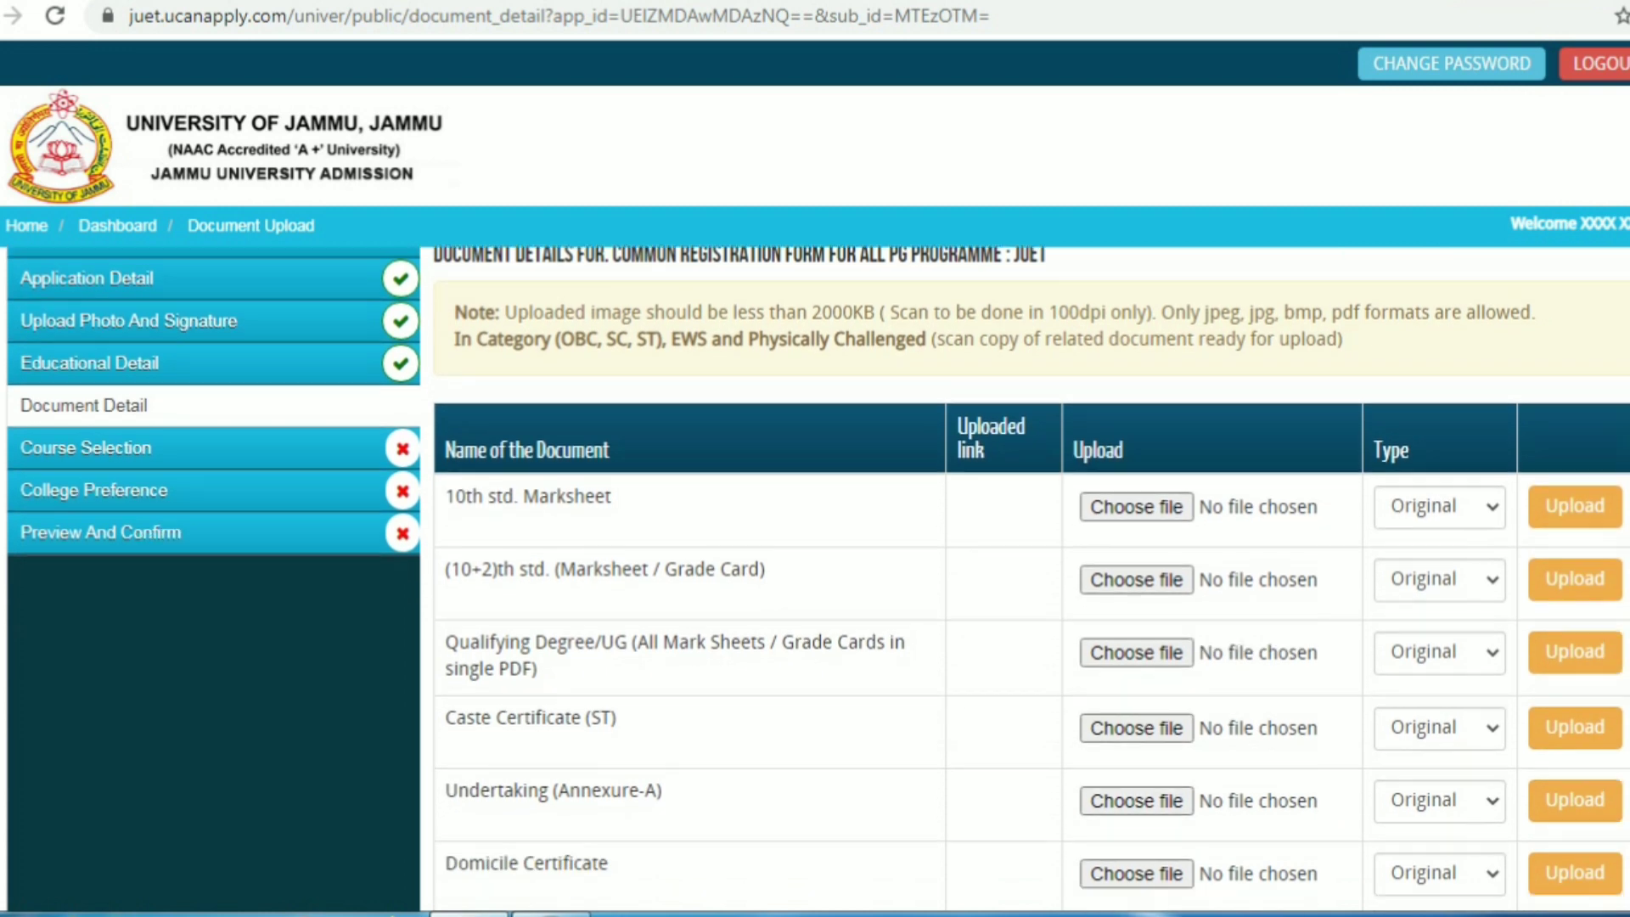
scroll(815, 577, "down", 2)
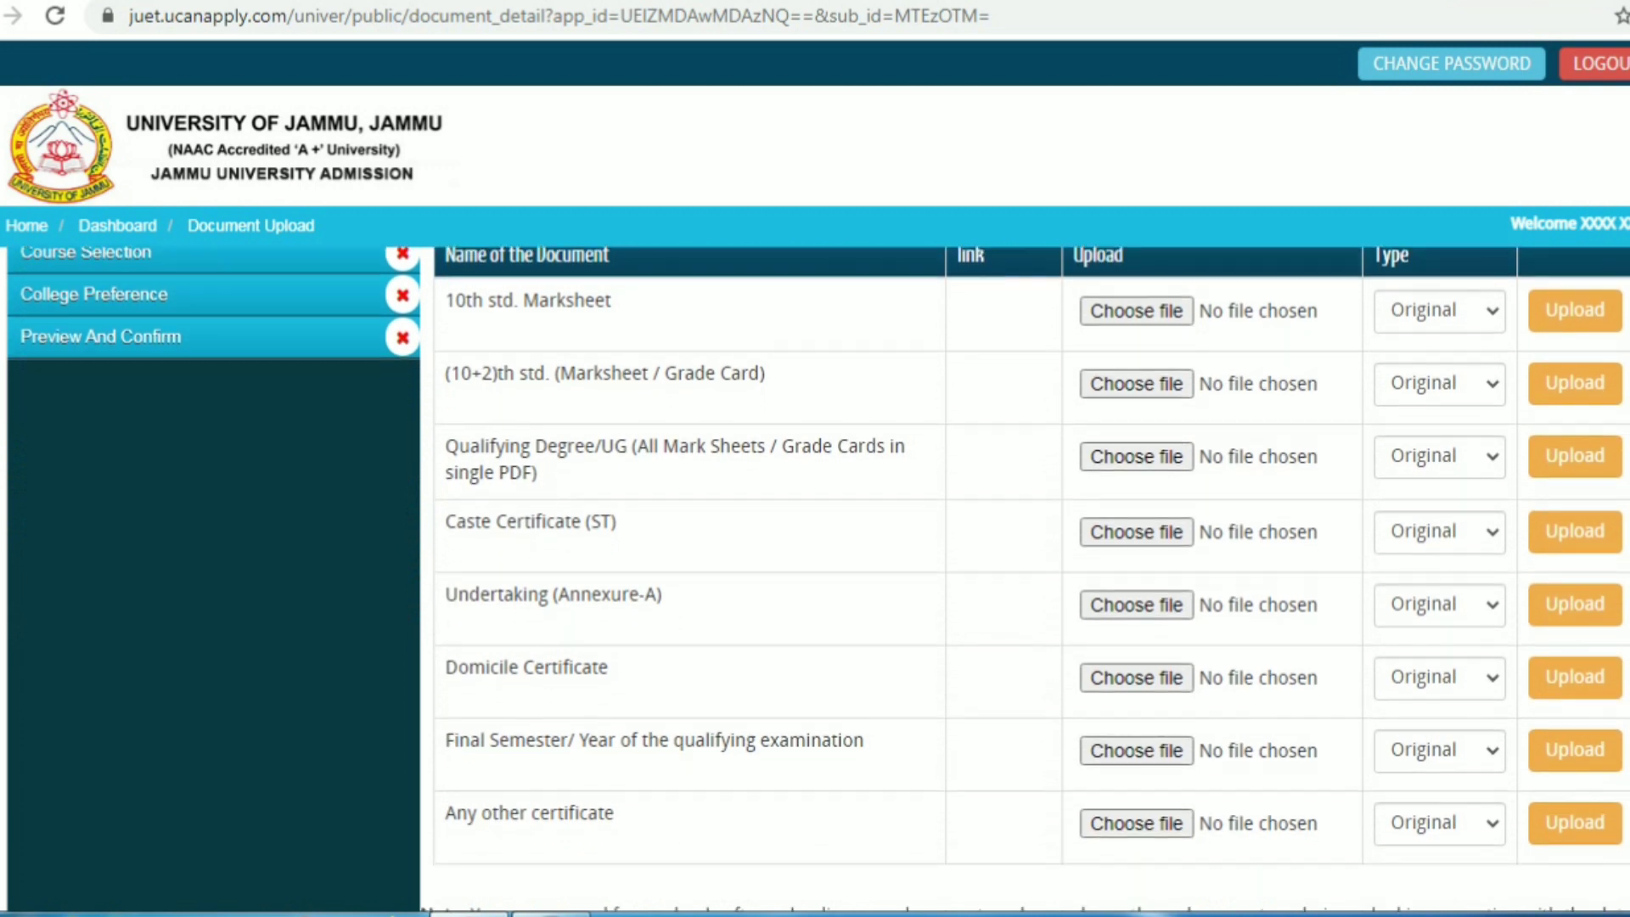
scroll(815, 577, "down", 1)
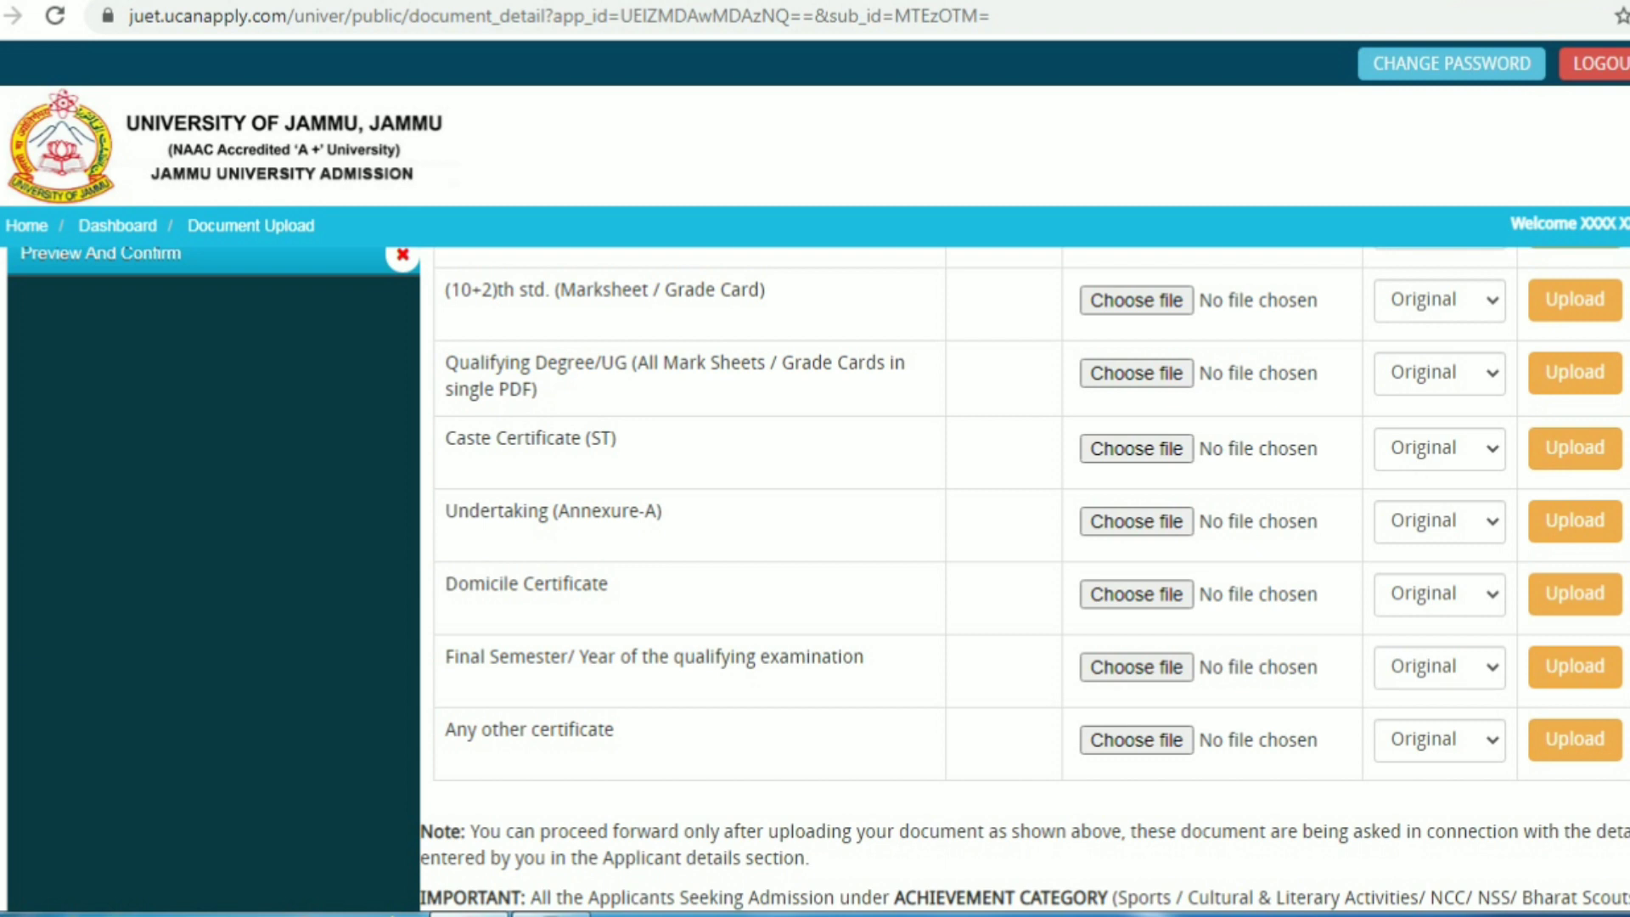
scroll(1025, 578, "down", 3)
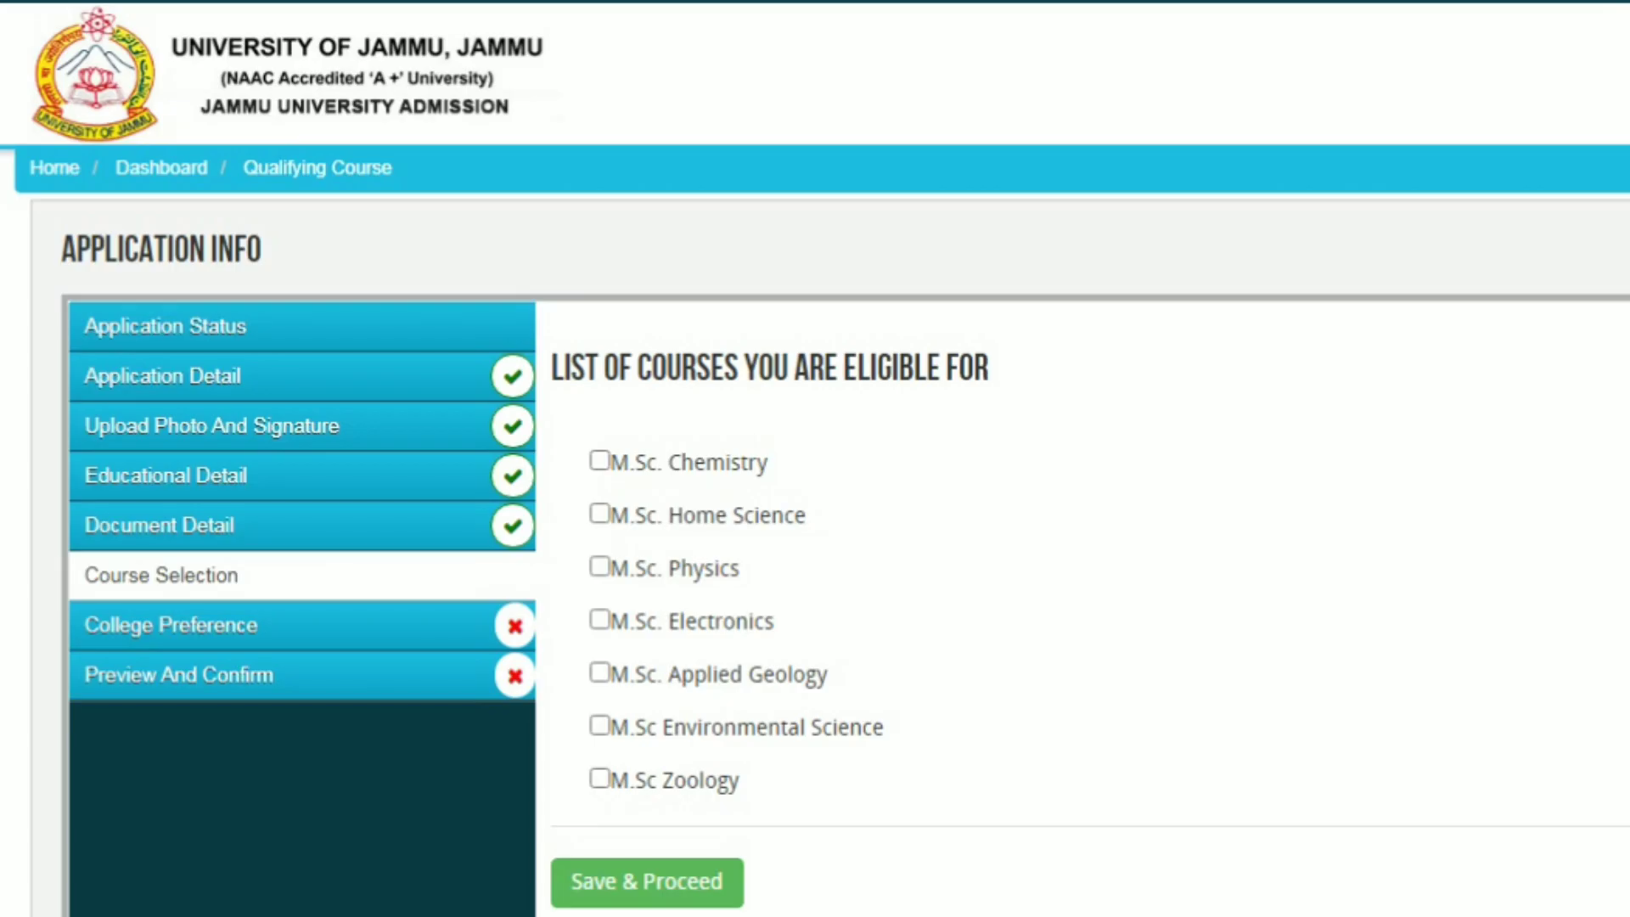
Tick M.Sc Zoology and M.Sc Environmental Science in the eligible course list
scroll(790, 594, "down", 5)
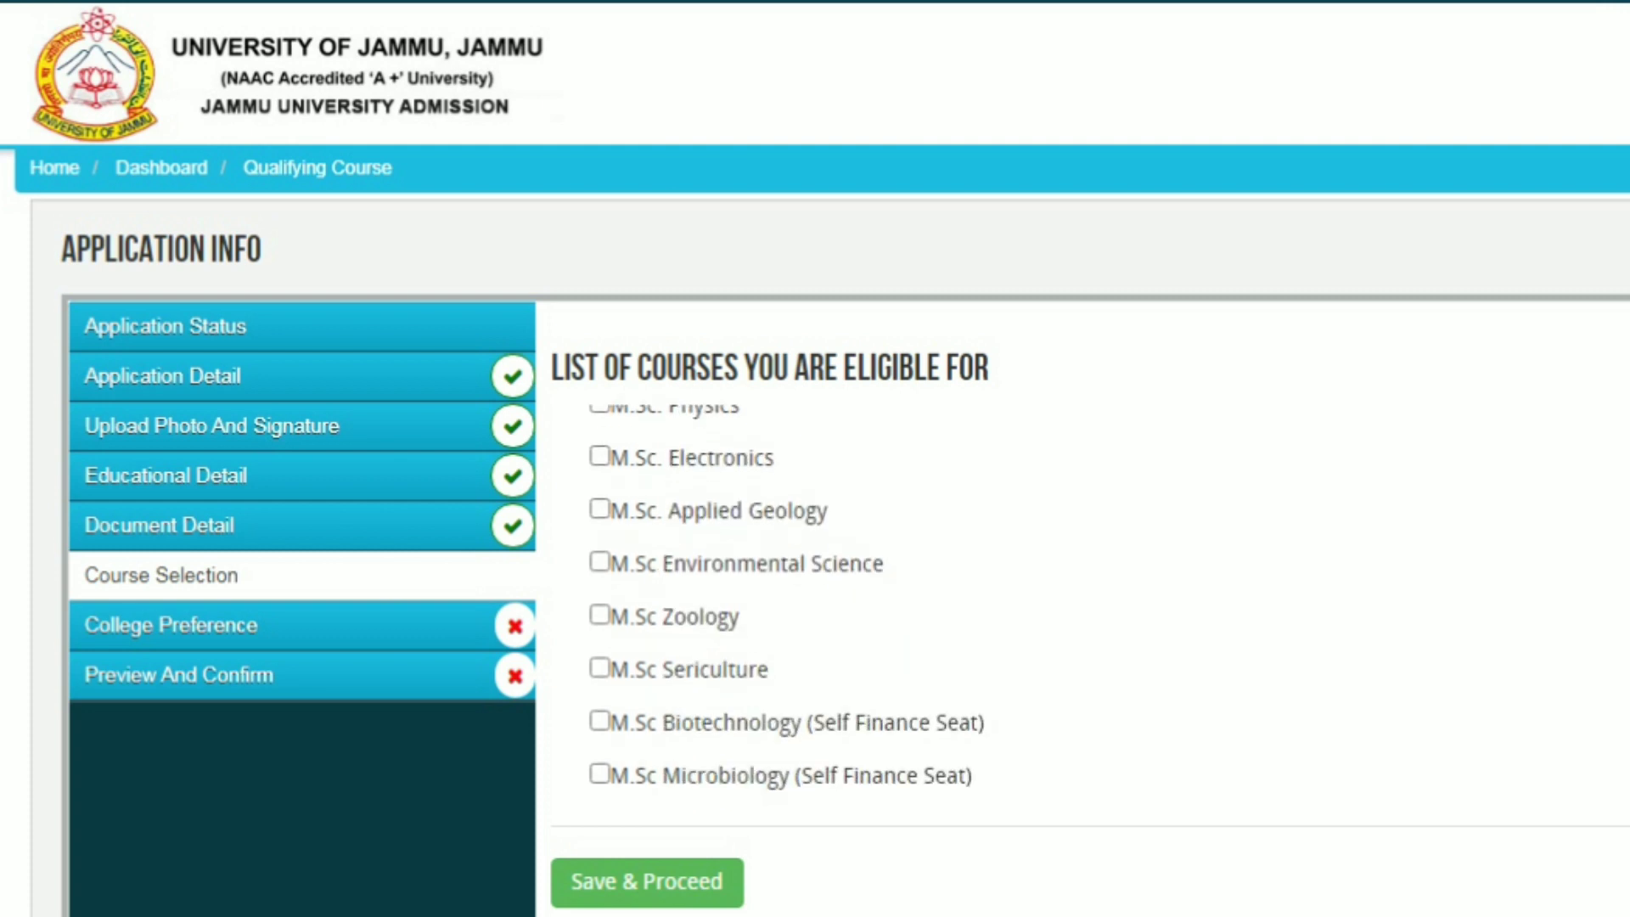
scroll(789, 594, "down", 6)
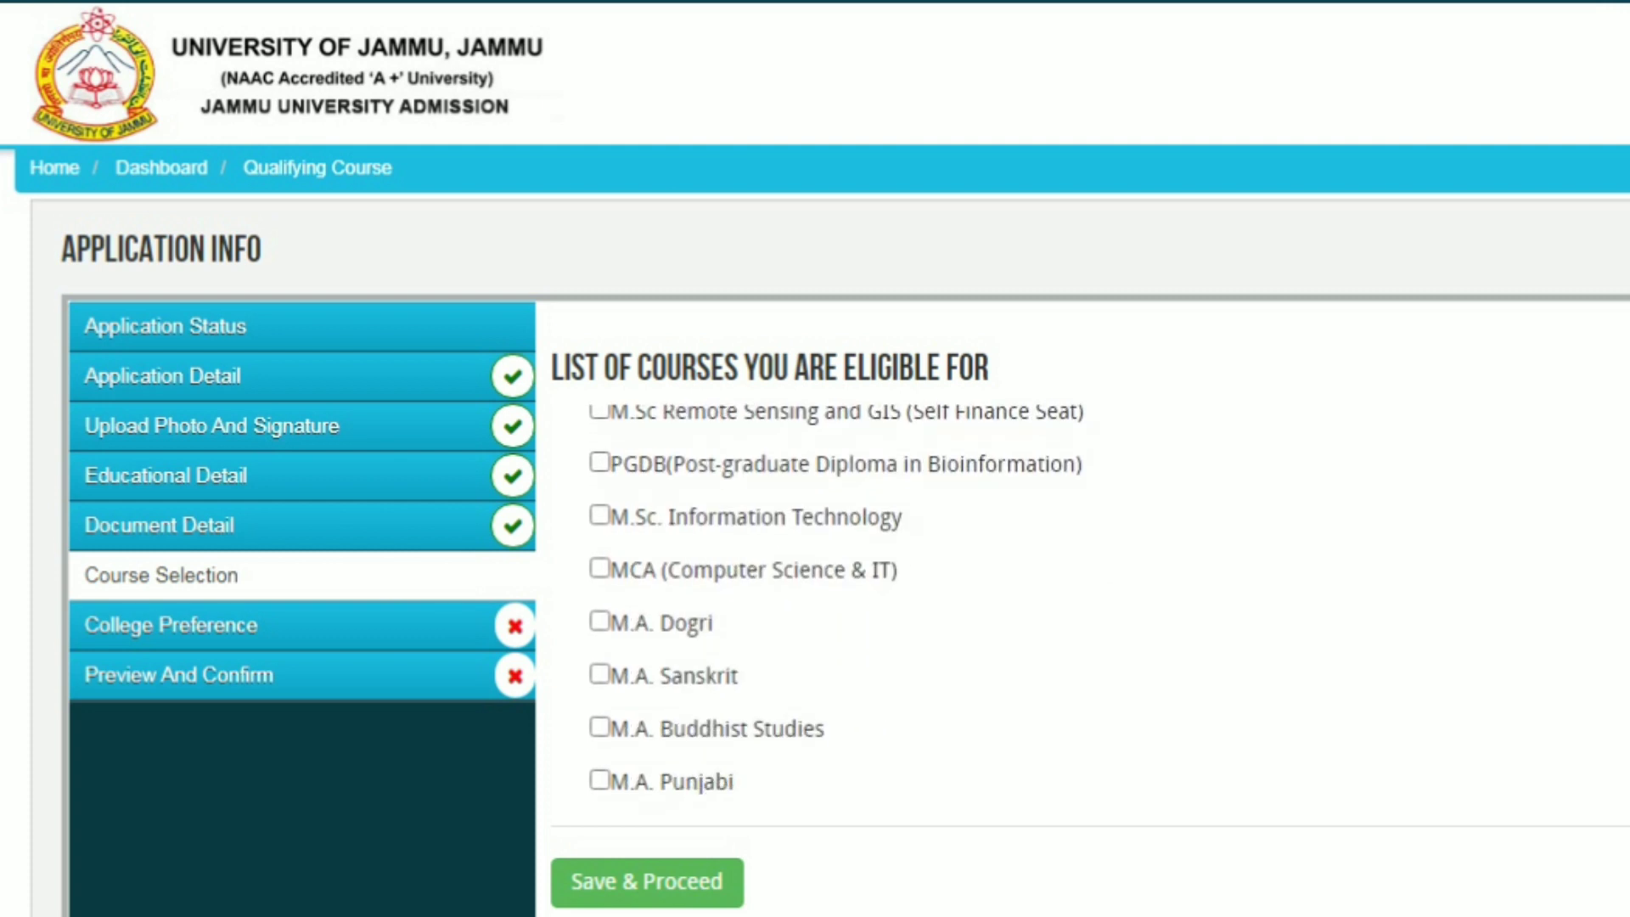
scroll(789, 594, "down", 6)
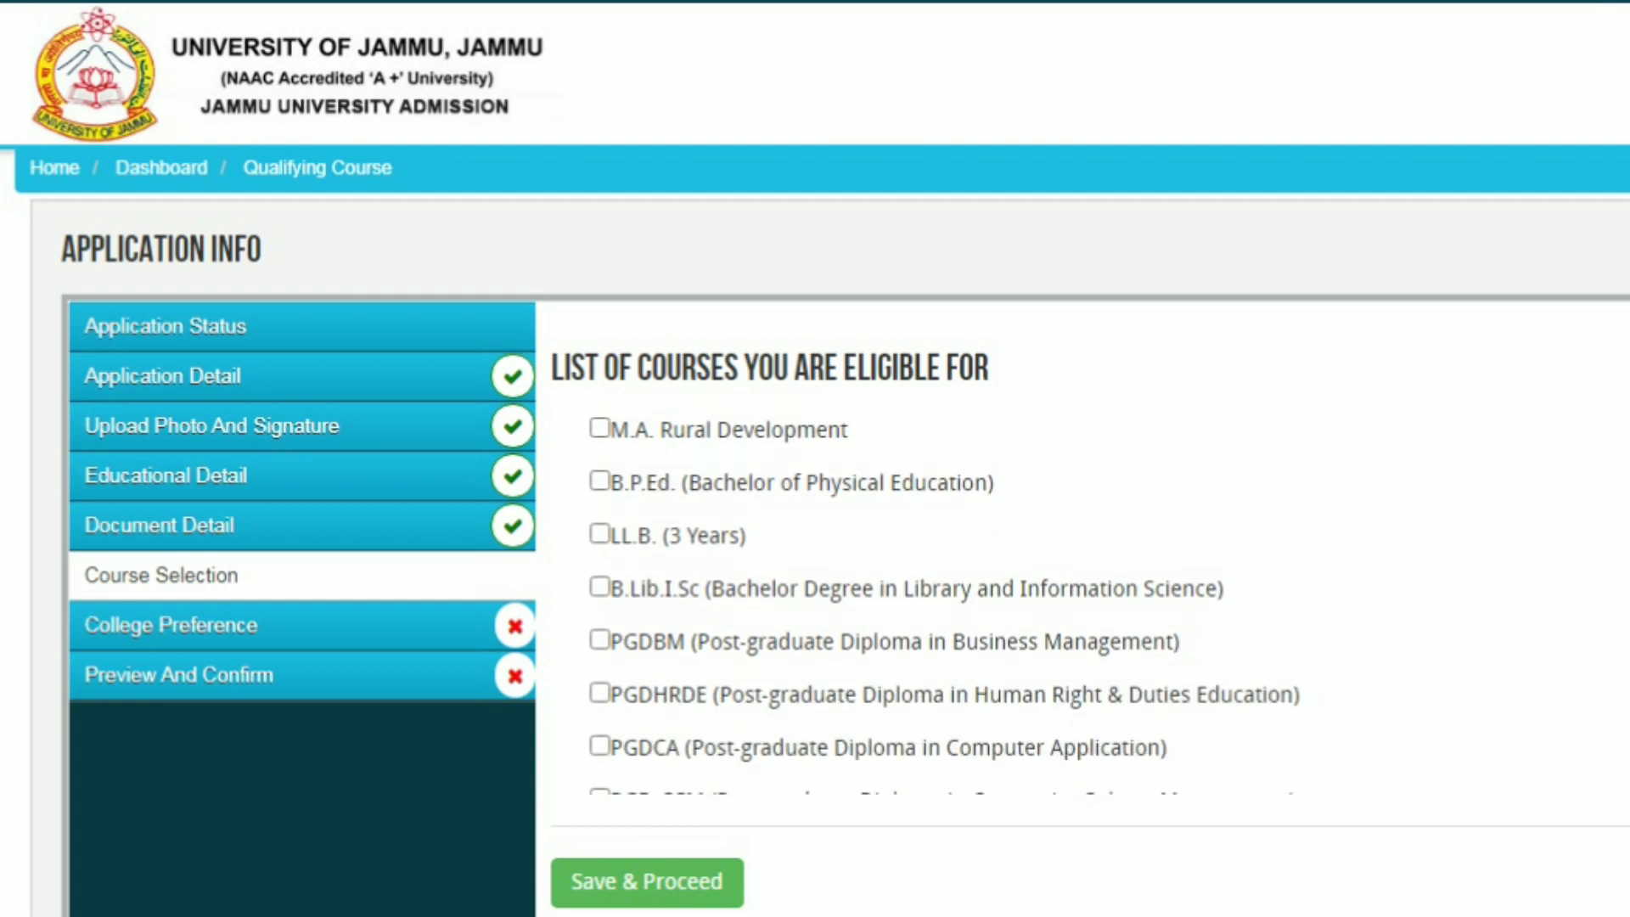
scroll(790, 594, "down", 4)
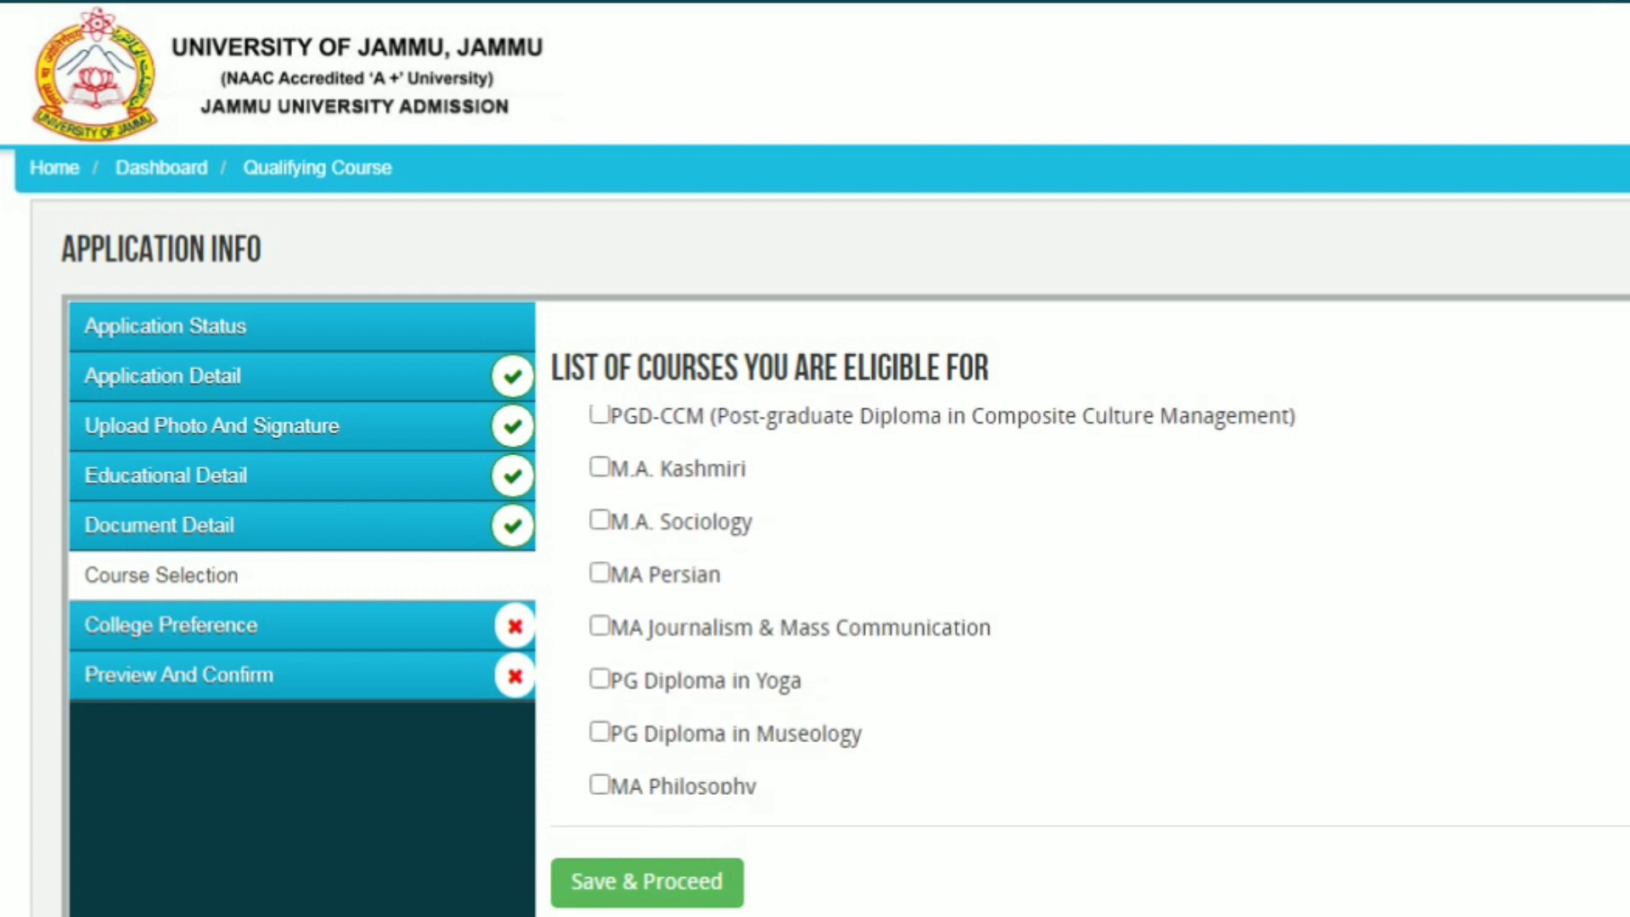
scroll(942, 594, "up", 5)
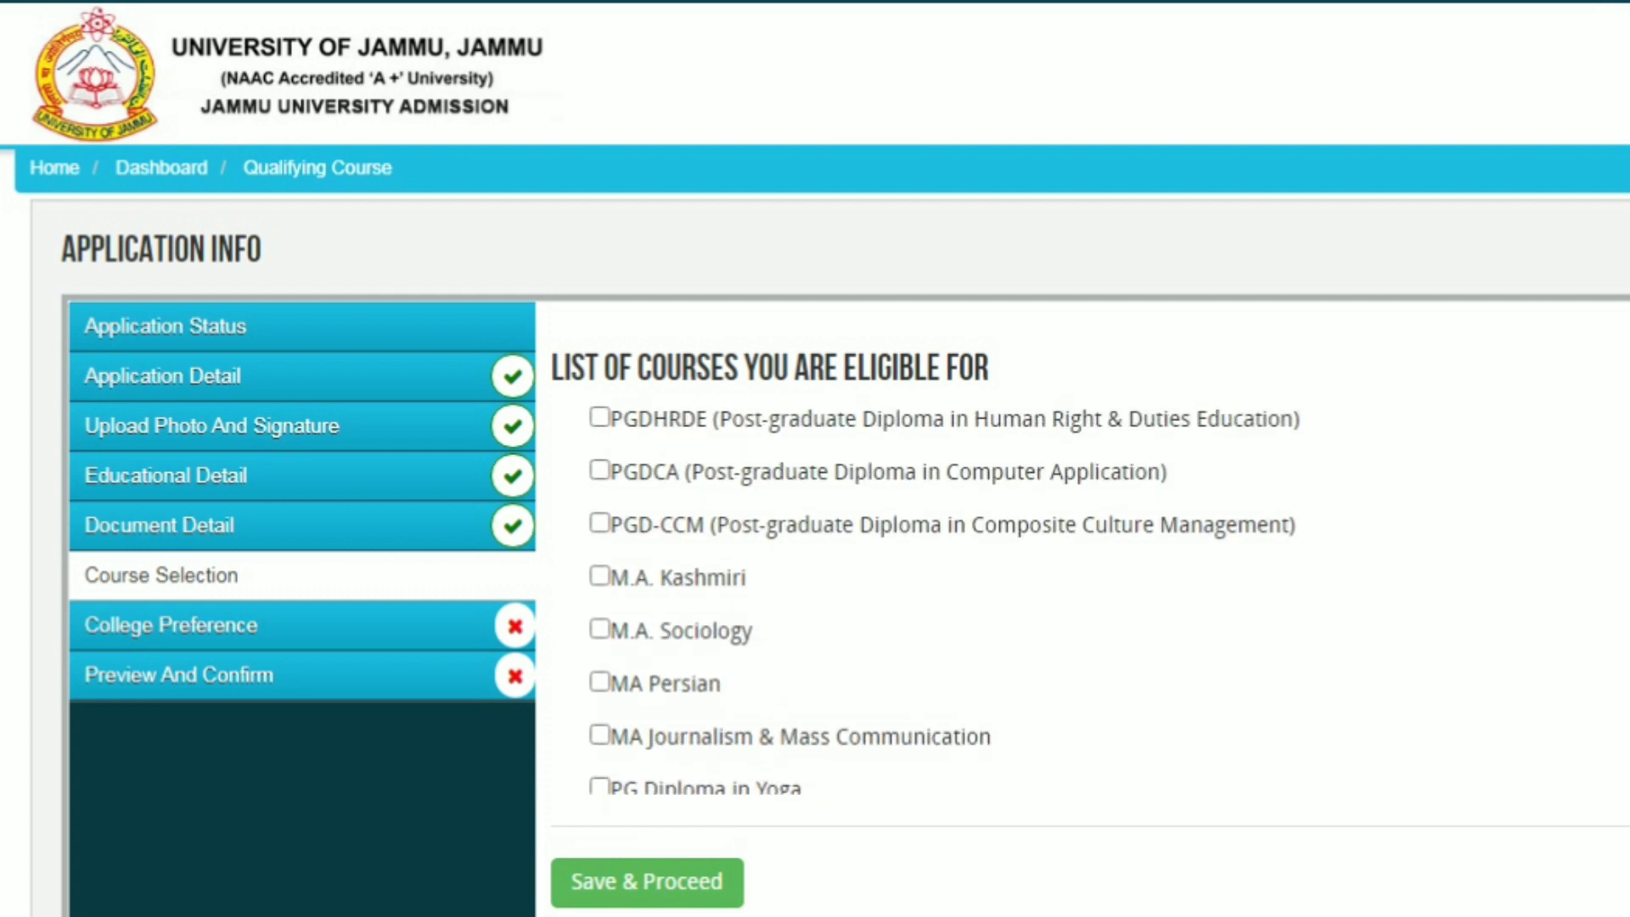
scroll(942, 594, "up", 8)
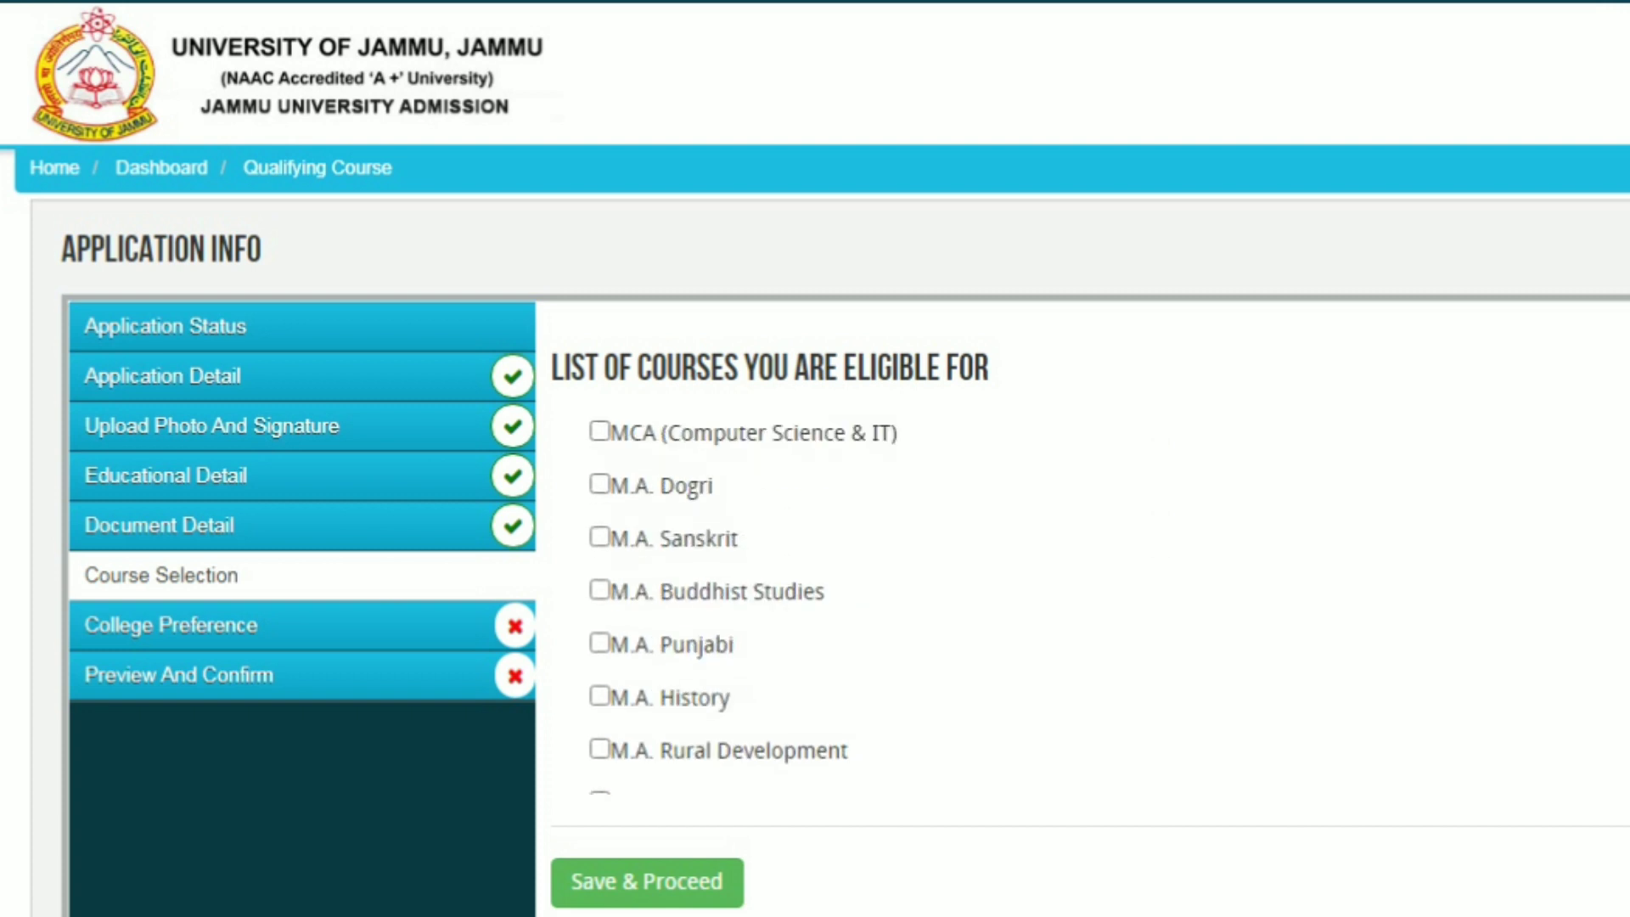
scroll(836, 594, "up", 3)
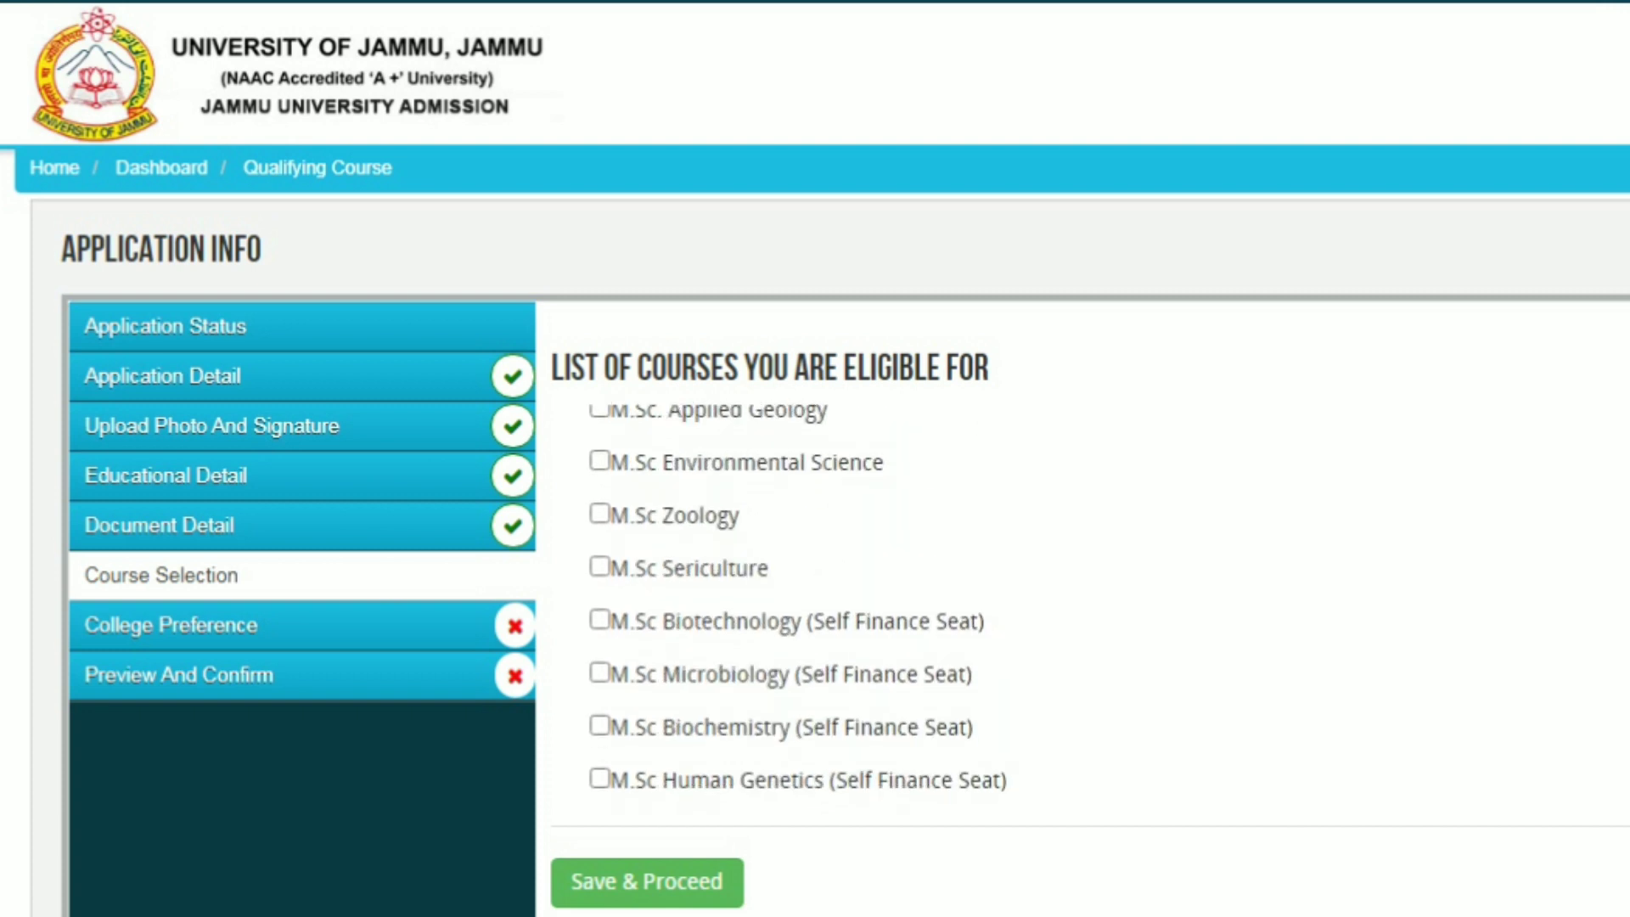
scroll(836, 594, "up", 2)
scroll(836, 594, "up", 2)
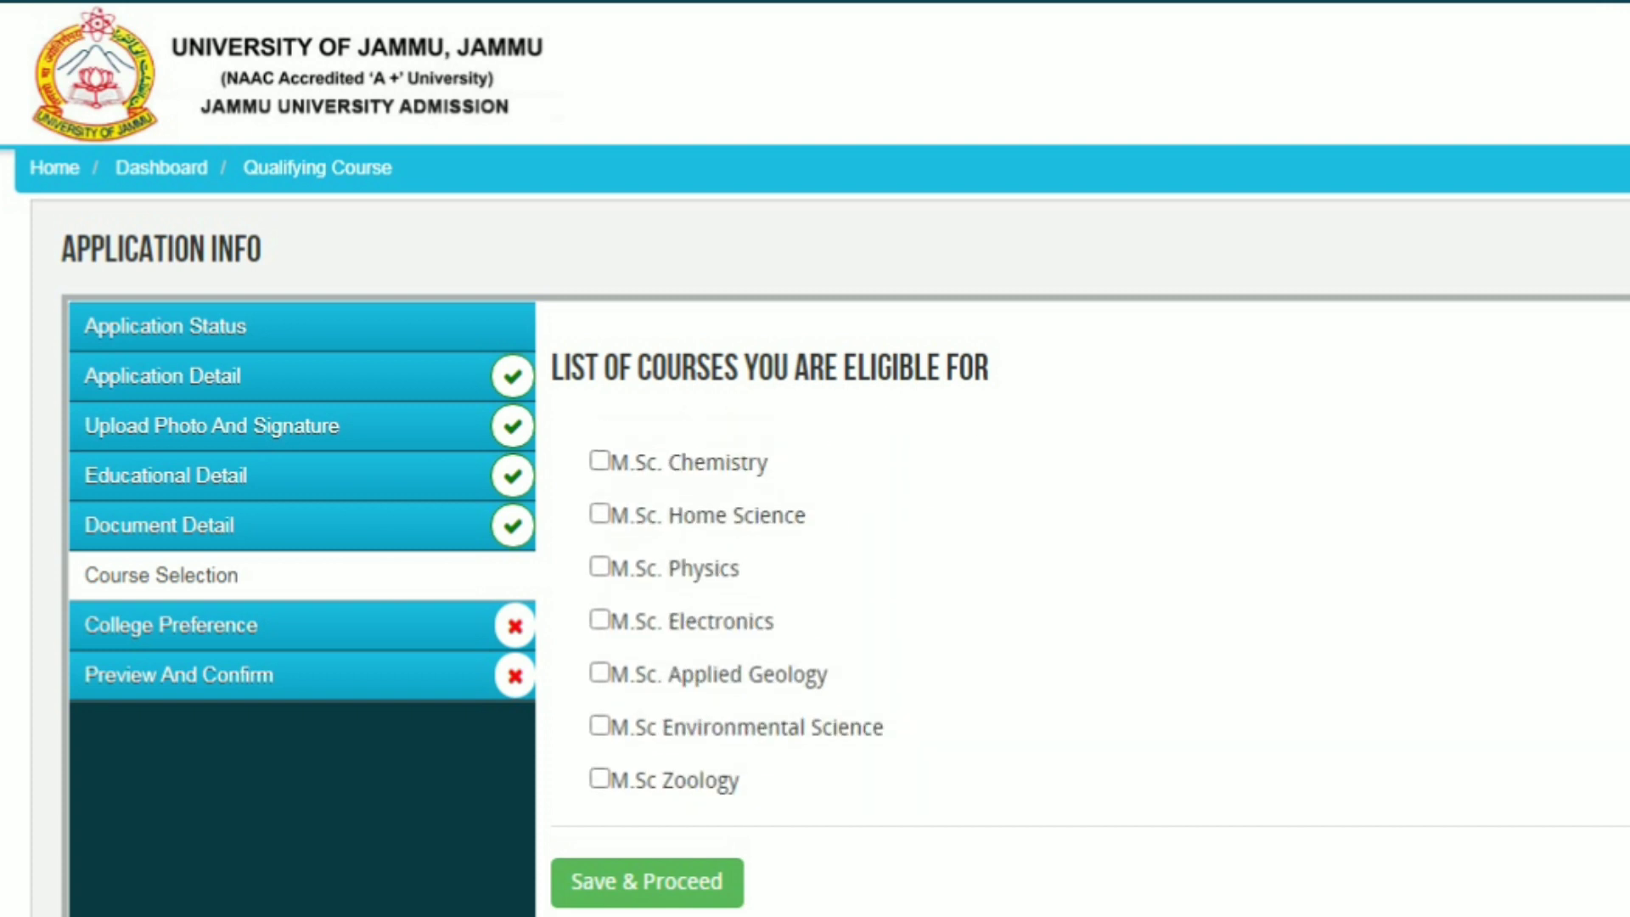
scroll(836, 594, "down", 2)
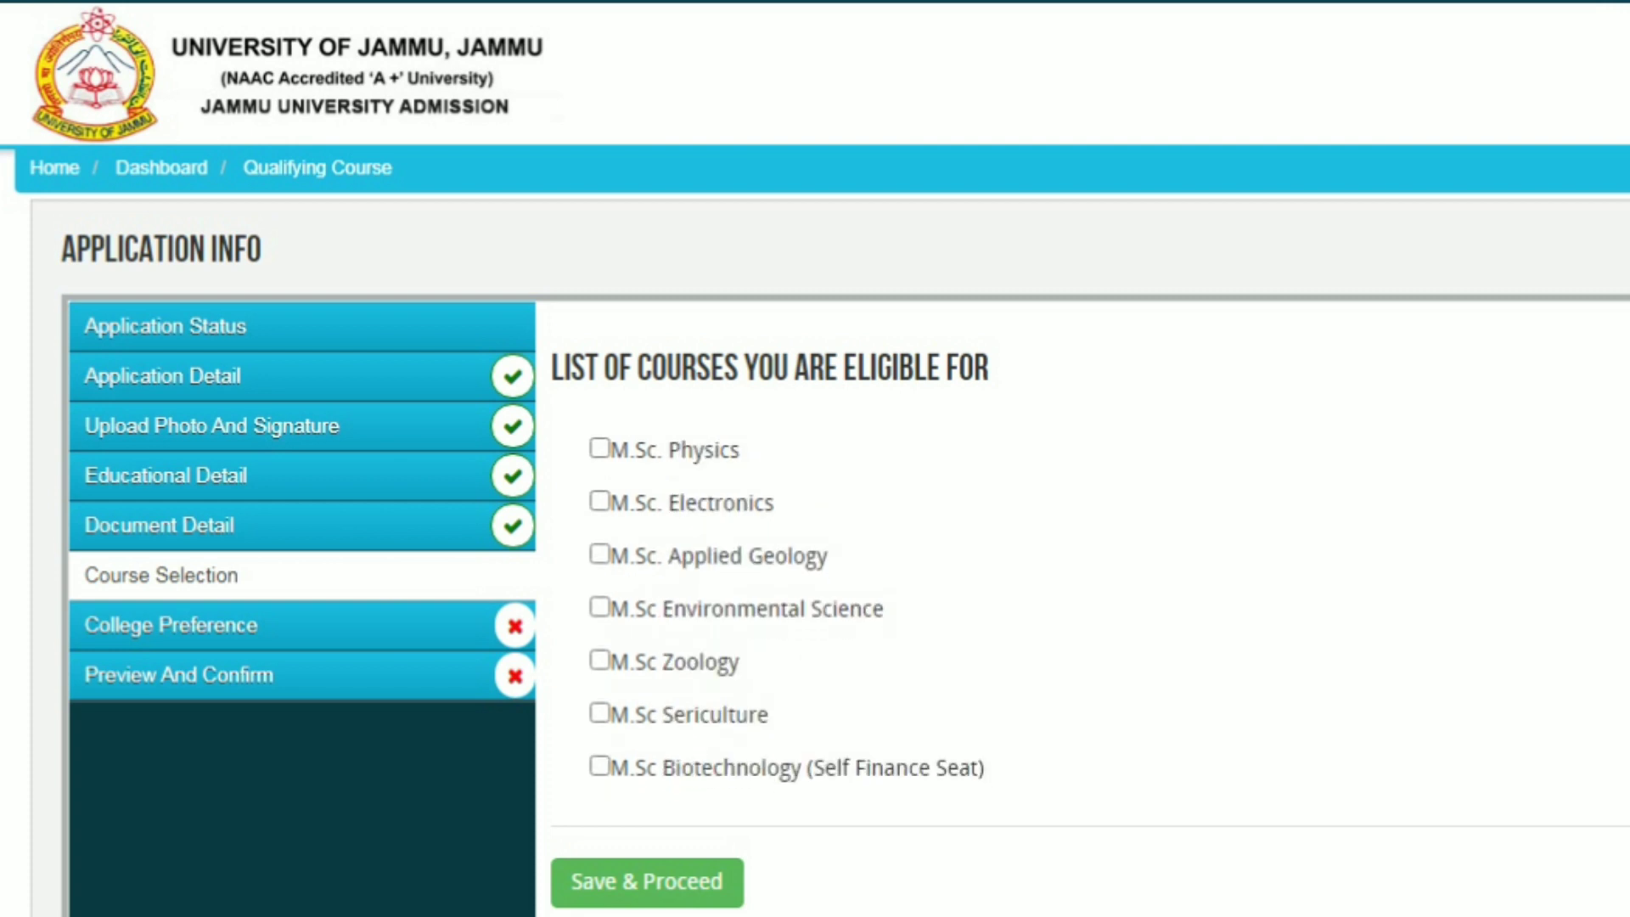
left_click(600, 660)
left_click(600, 607)
Tick M.A. Sociology as well and save the course choices
scroll(789, 594, "down", 8)
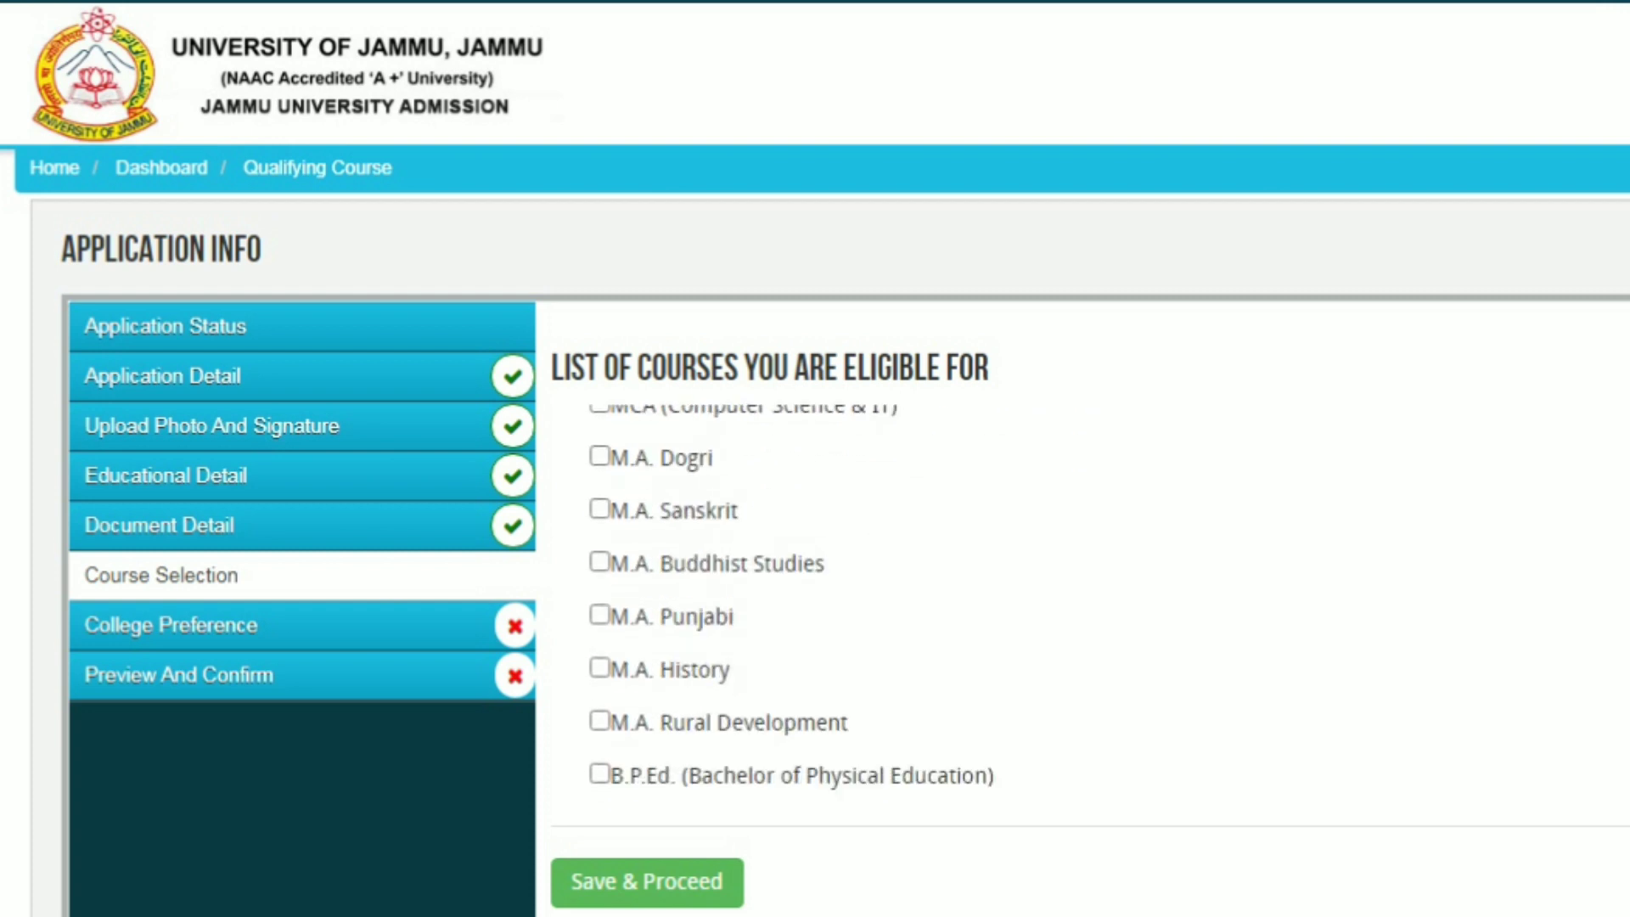
scroll(789, 595, "down", 3)
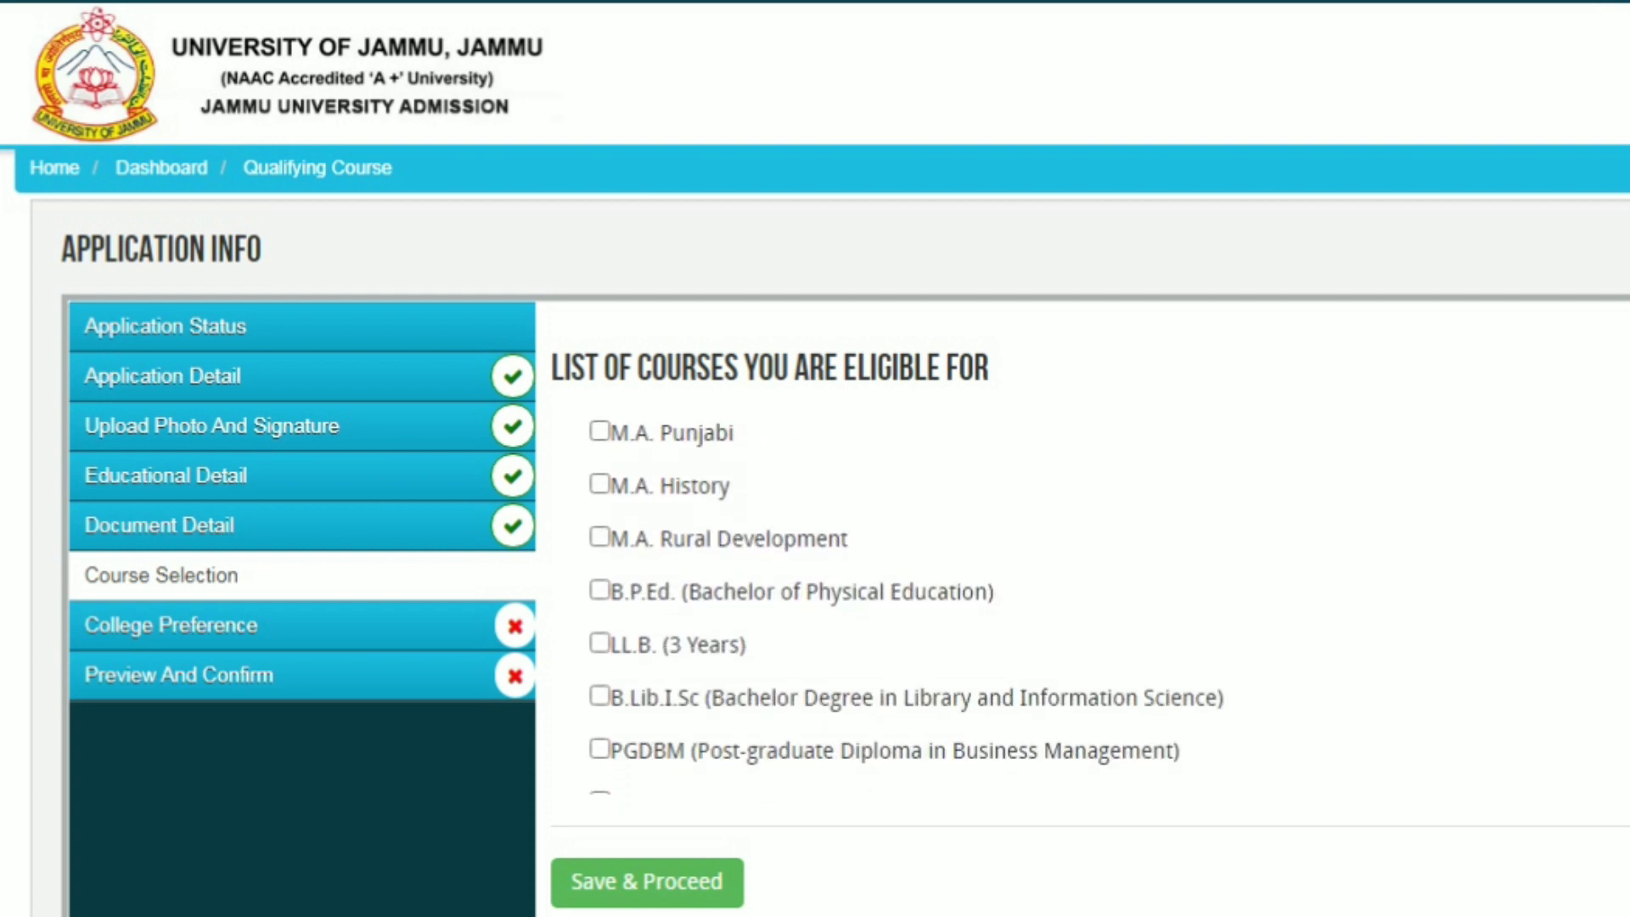
scroll(789, 594, "down", 5)
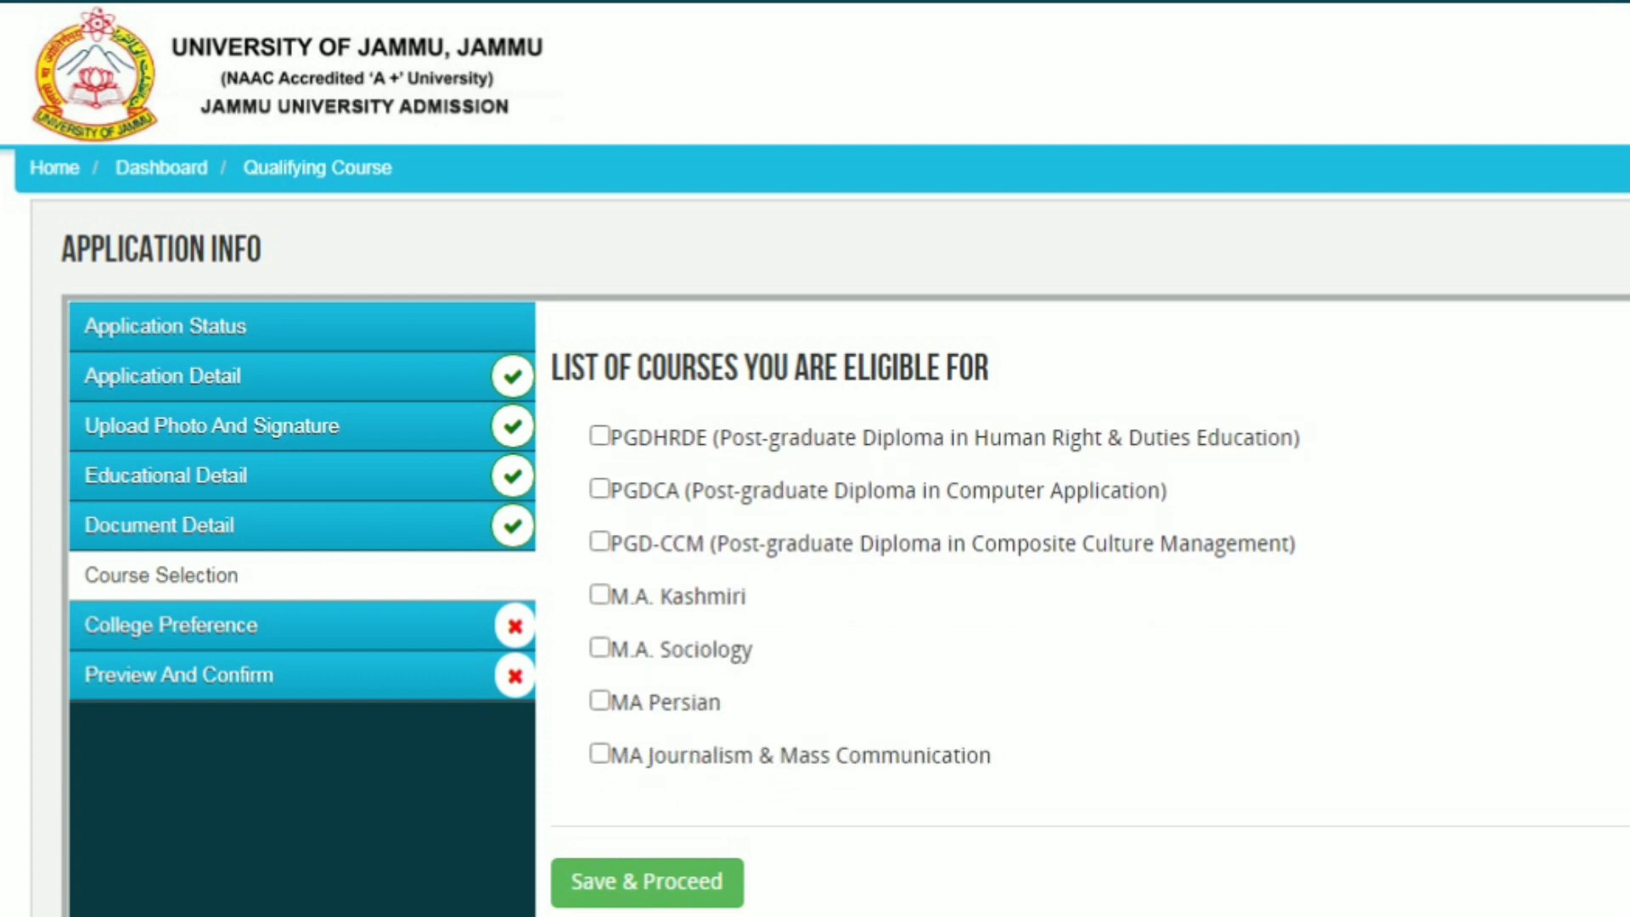
scroll(789, 595, "down", 1)
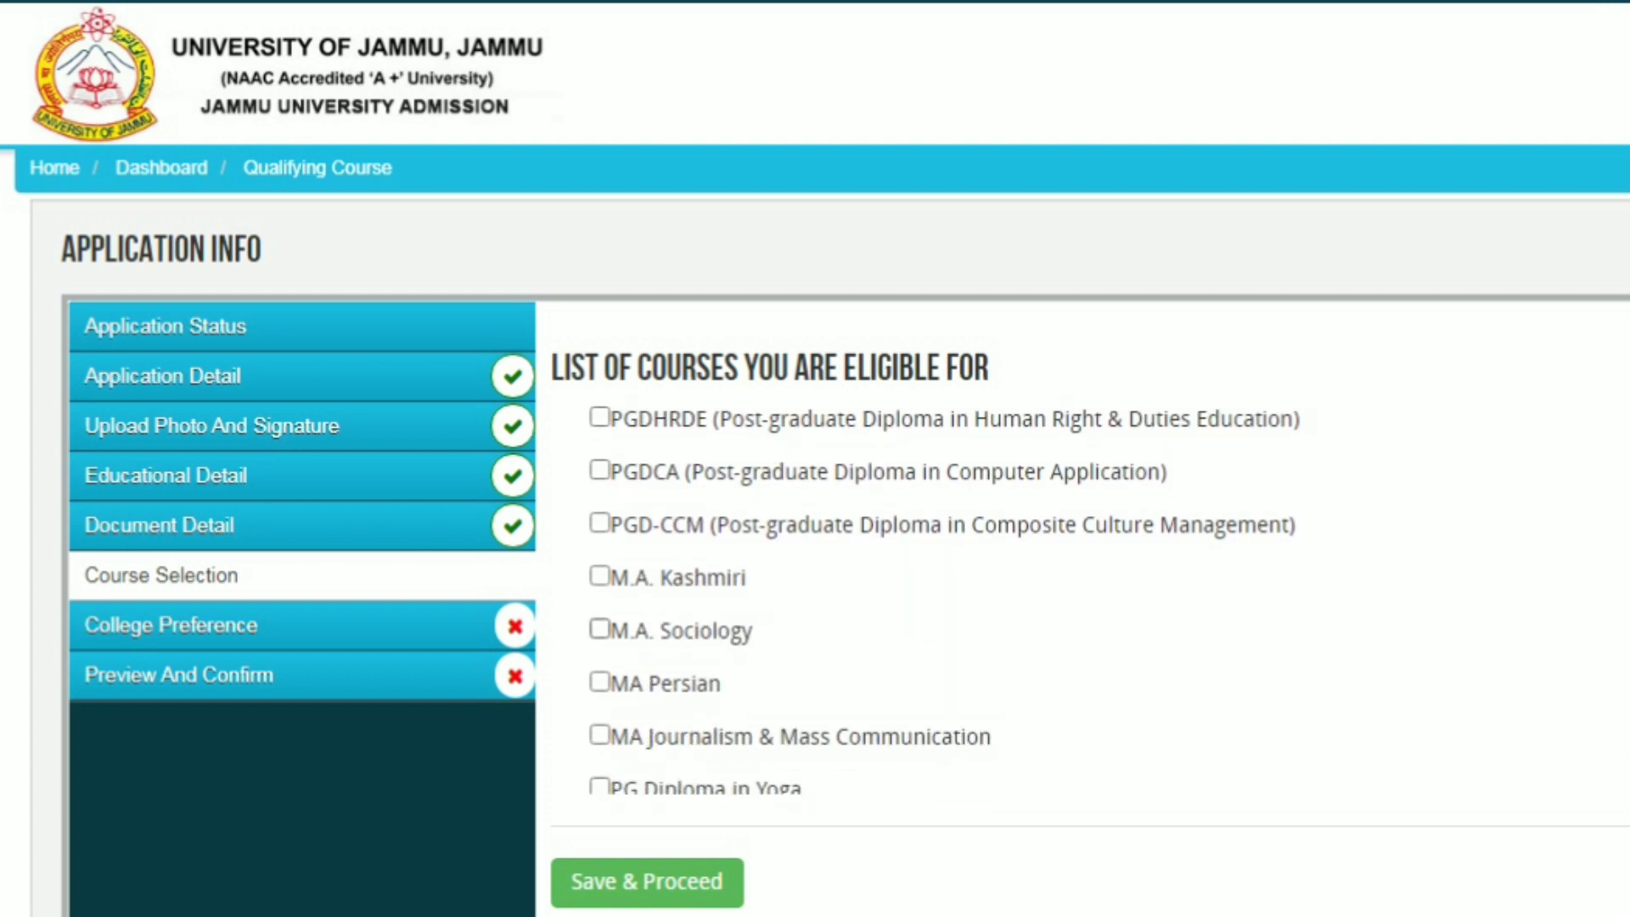
left_click(599, 629)
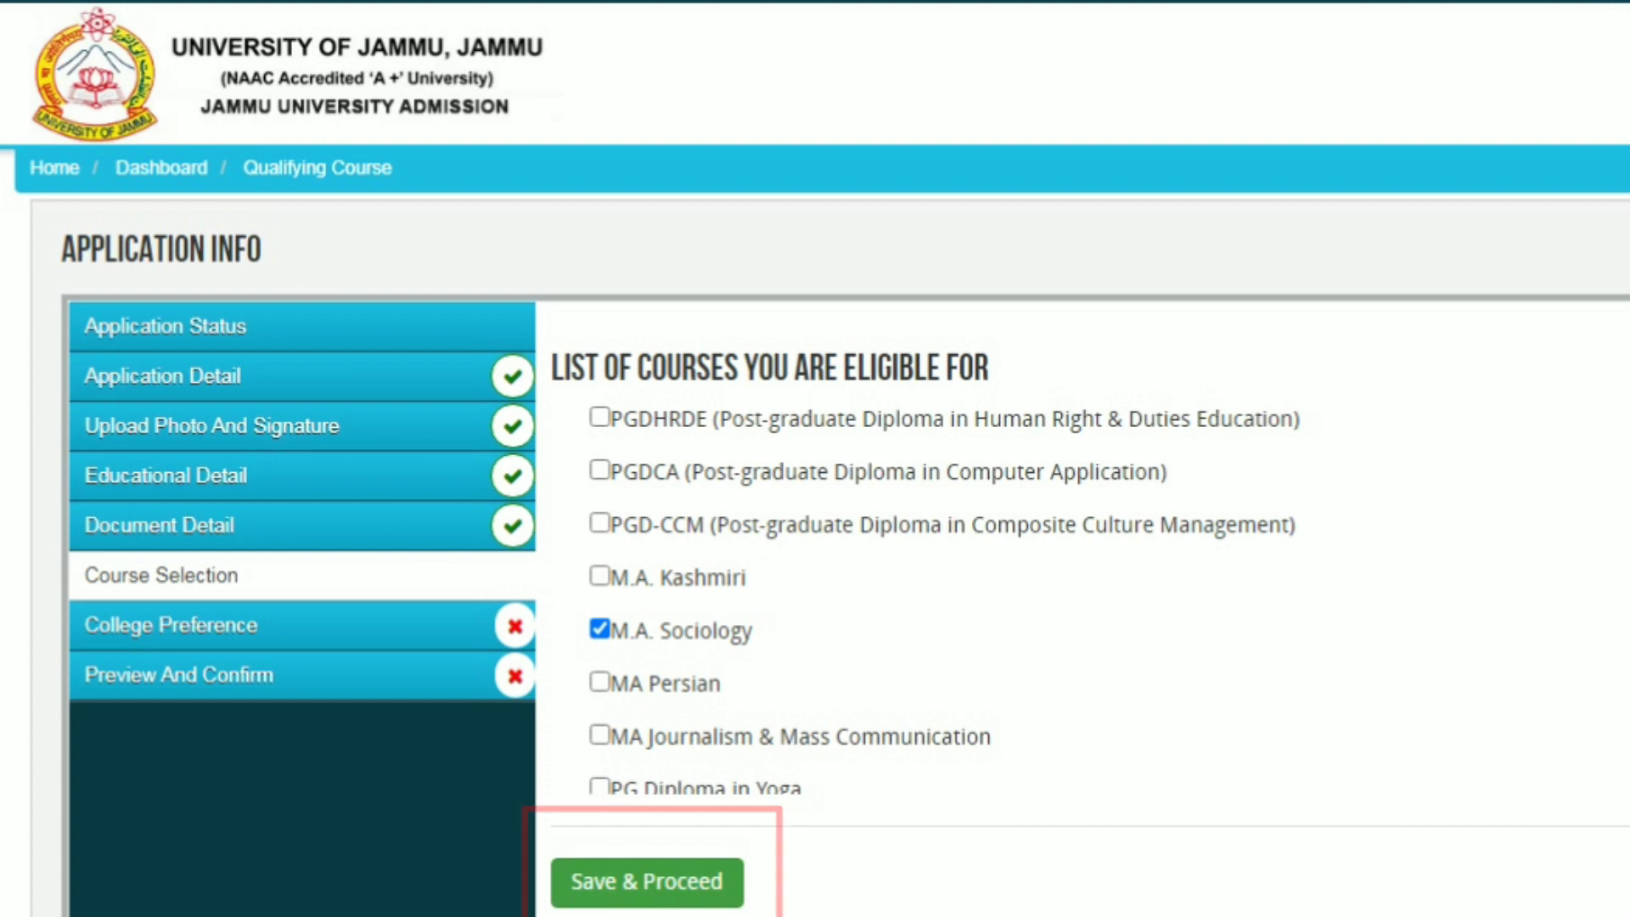
left_click(647, 882)
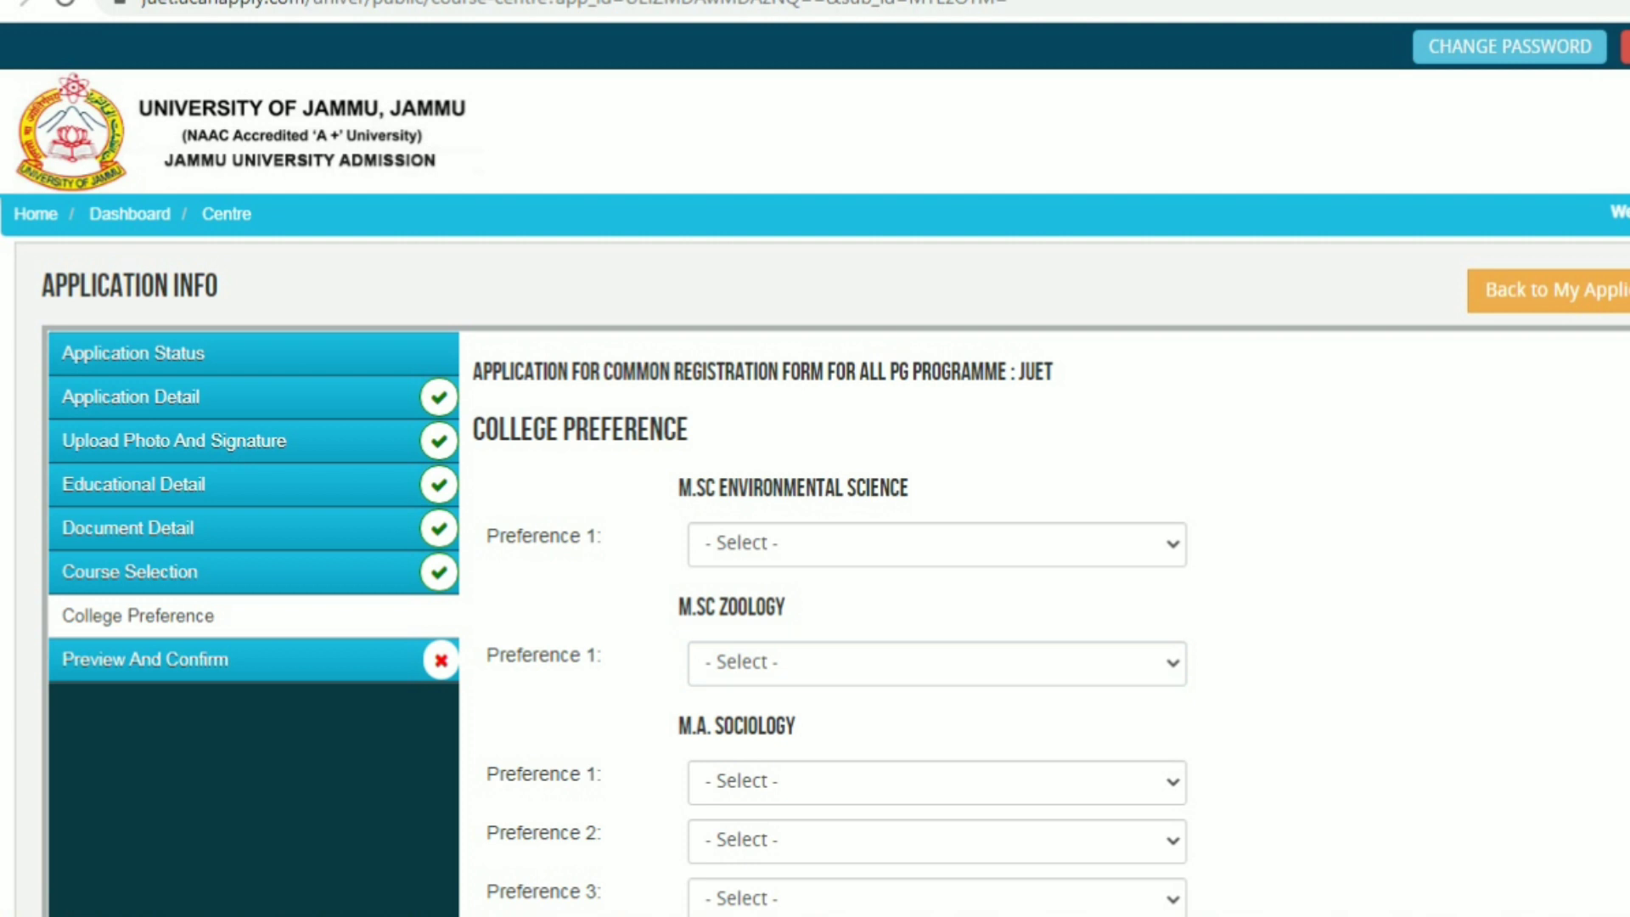
Choose Main Campus for both M.Sc Environmental Science and M.Sc Zoology
left_click(936, 544)
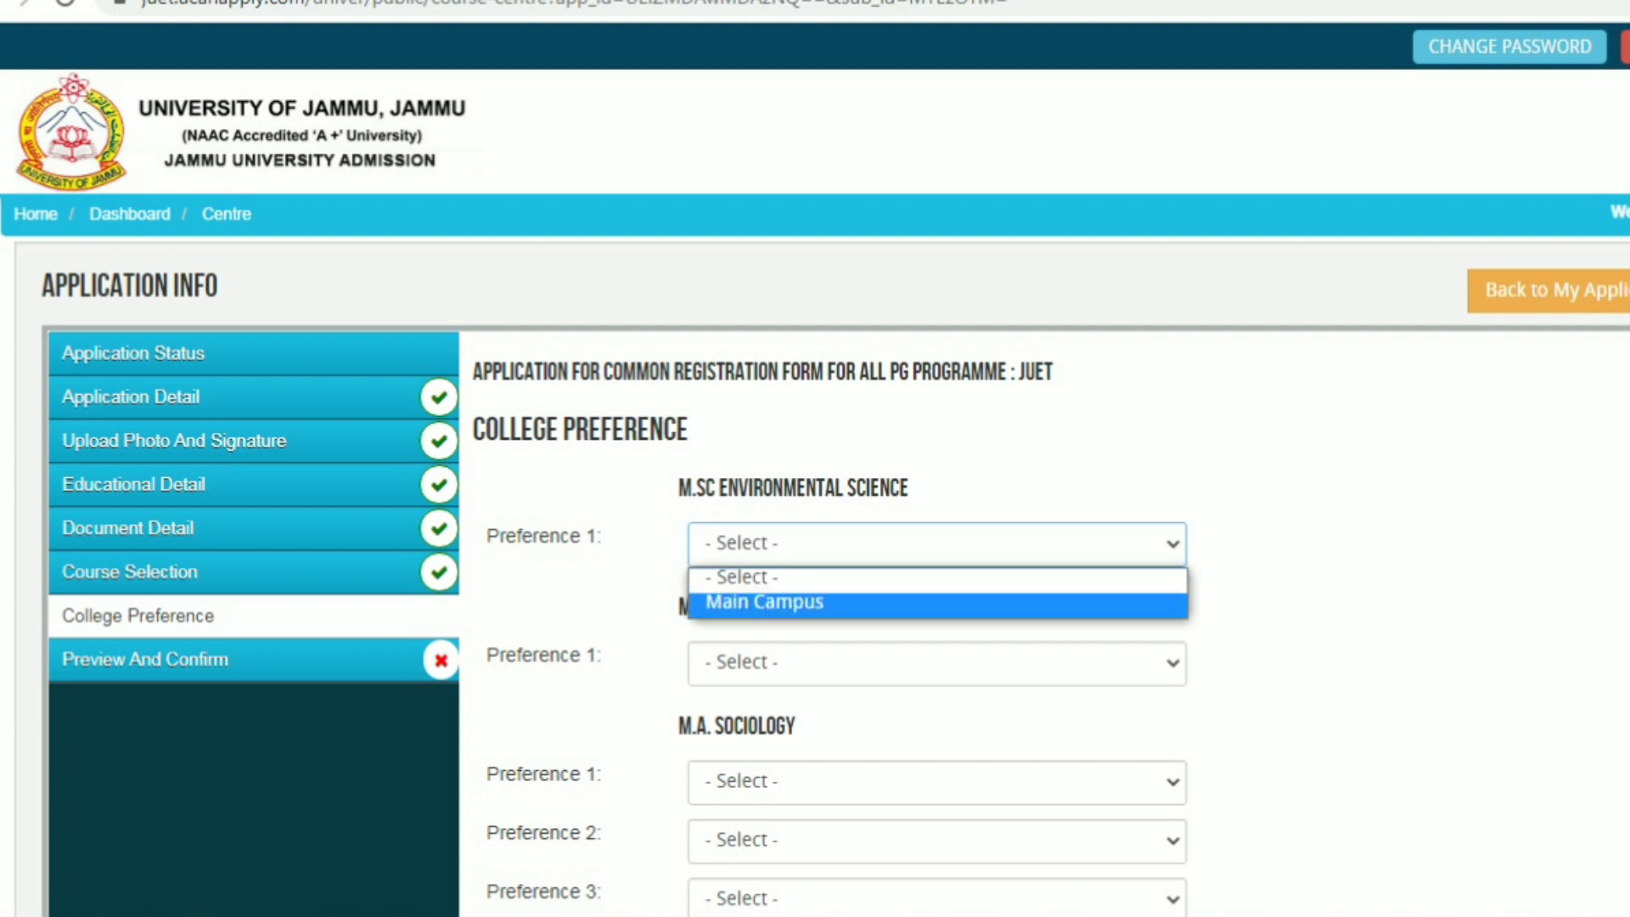
left_click(849, 605)
left_click(937, 663)
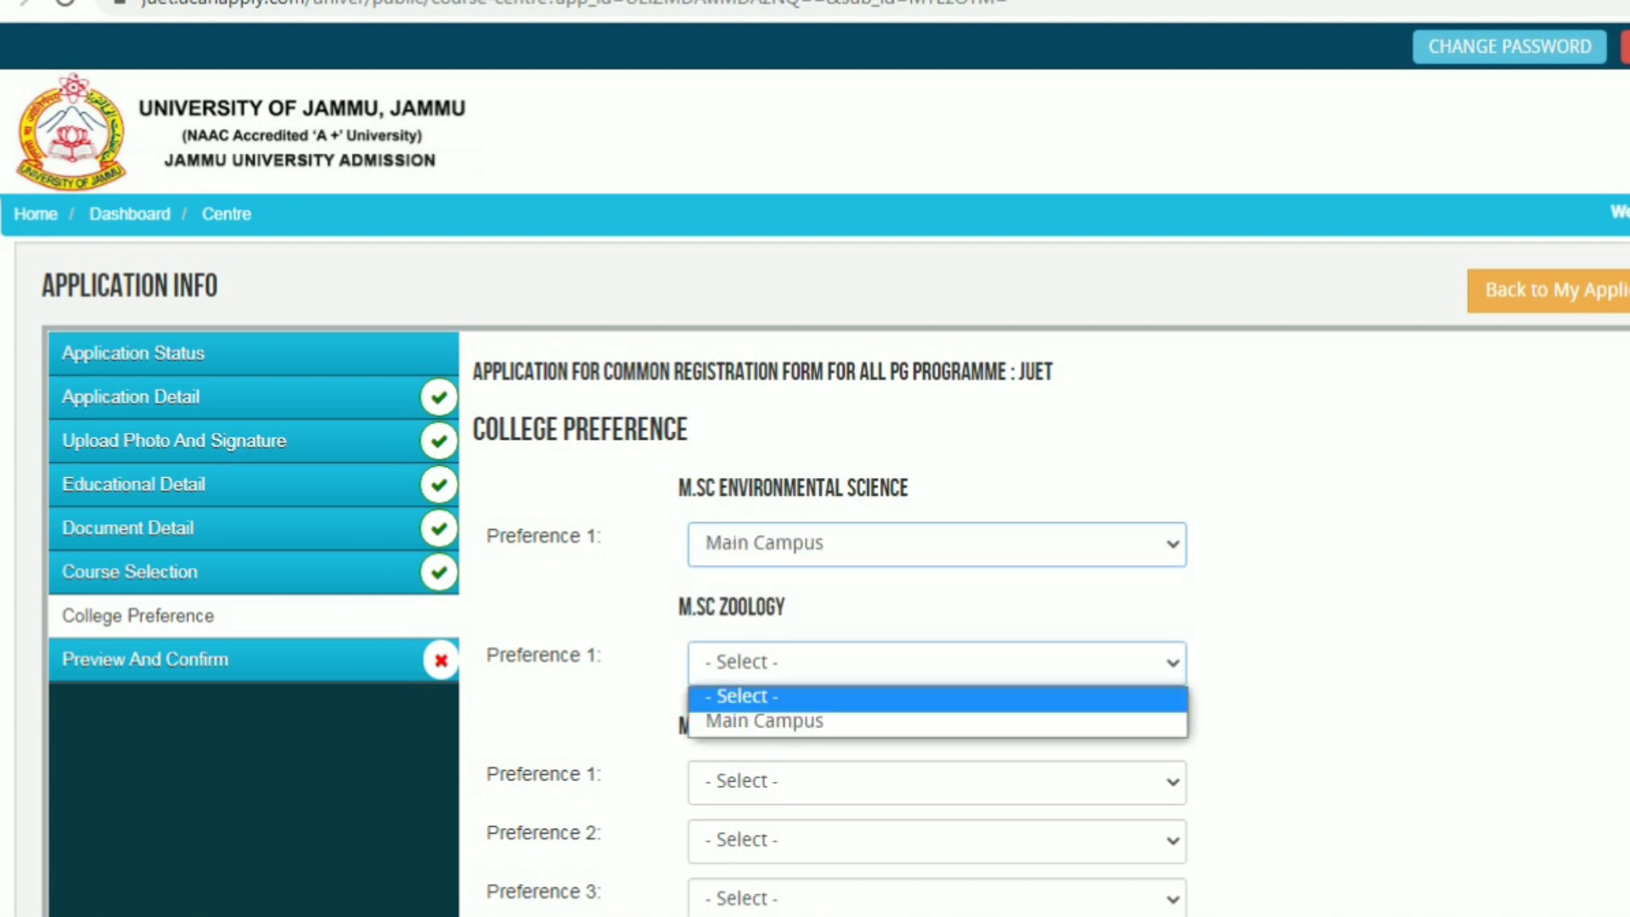
left_click(849, 724)
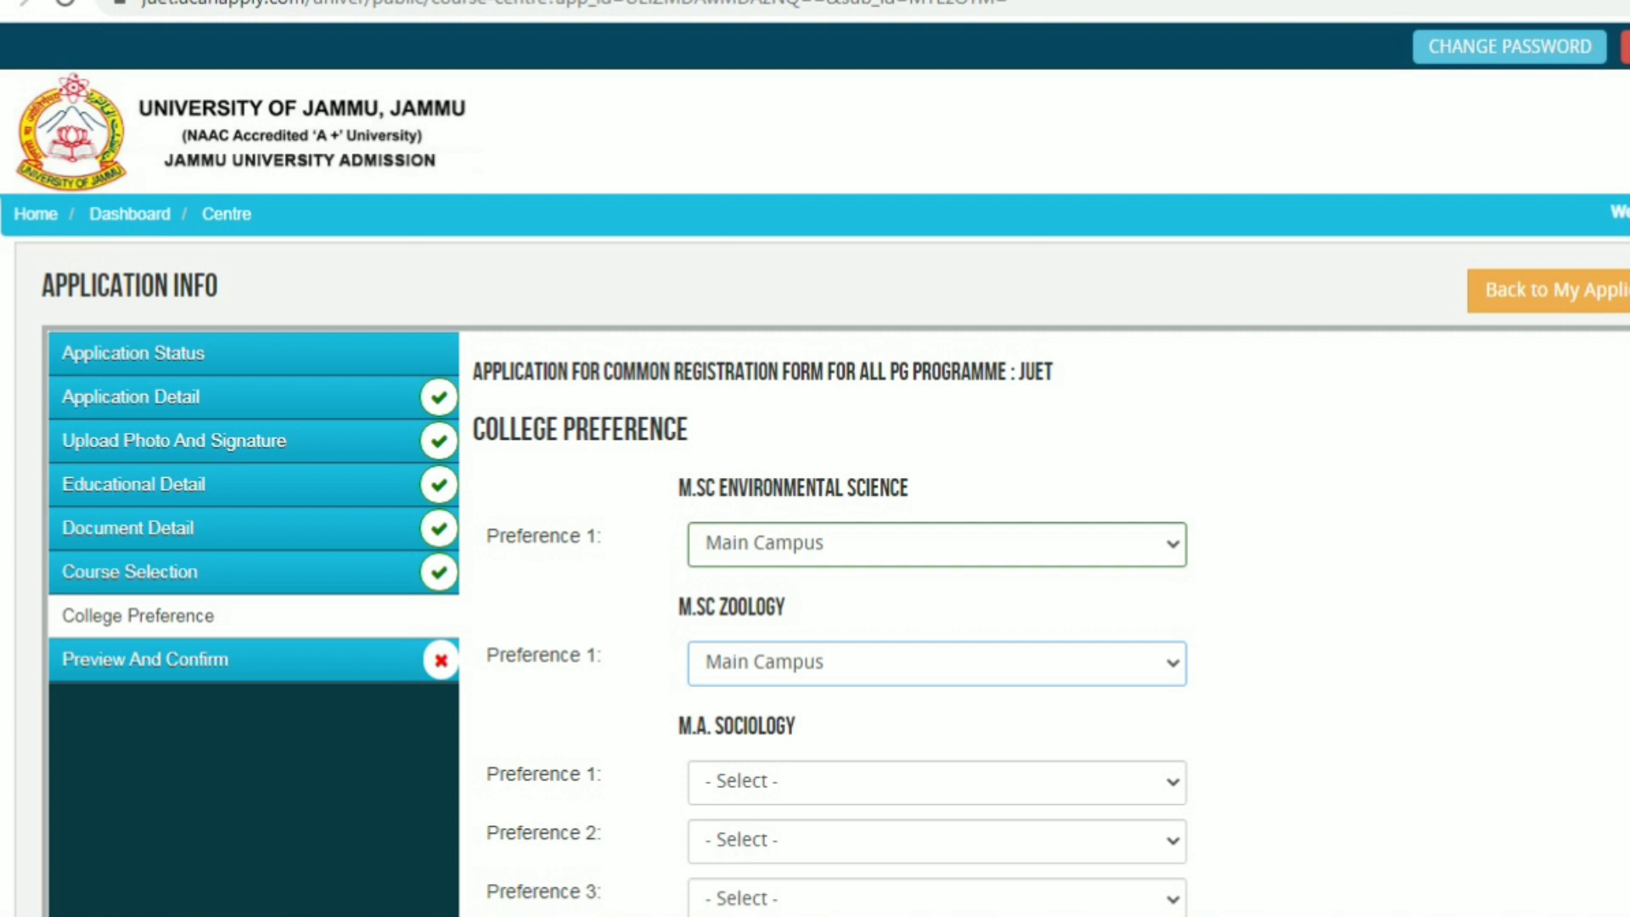
Set M.A. Sociology campus preferences to Reasi, Main, then Ramnagar, and save
scroll(815, 577, "down", 3)
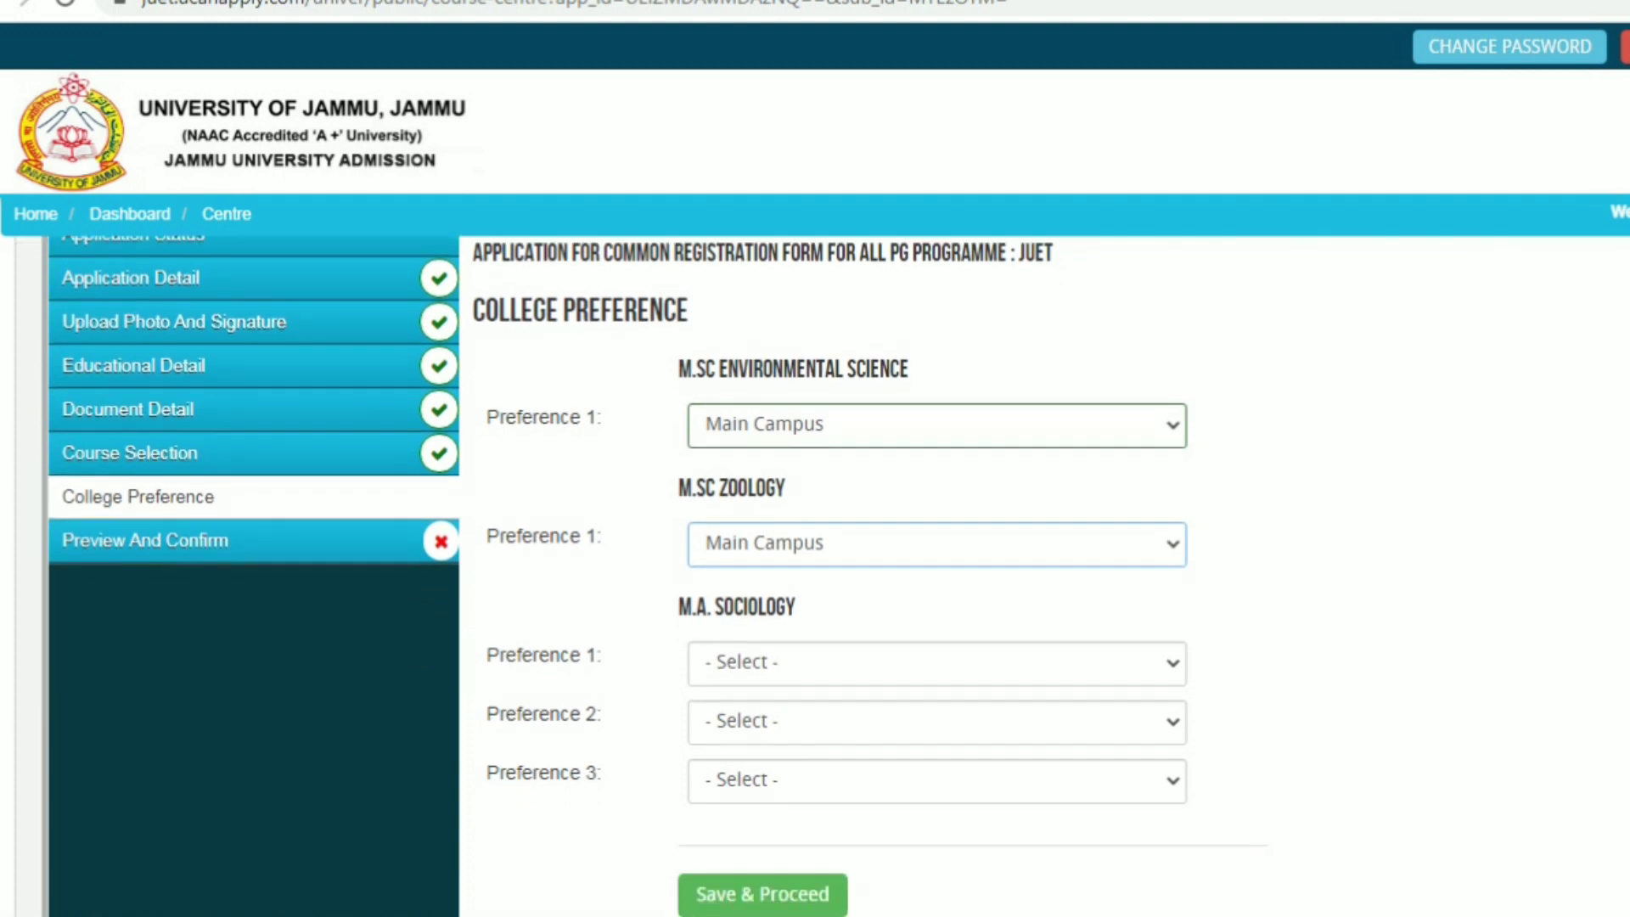
left_click(937, 592)
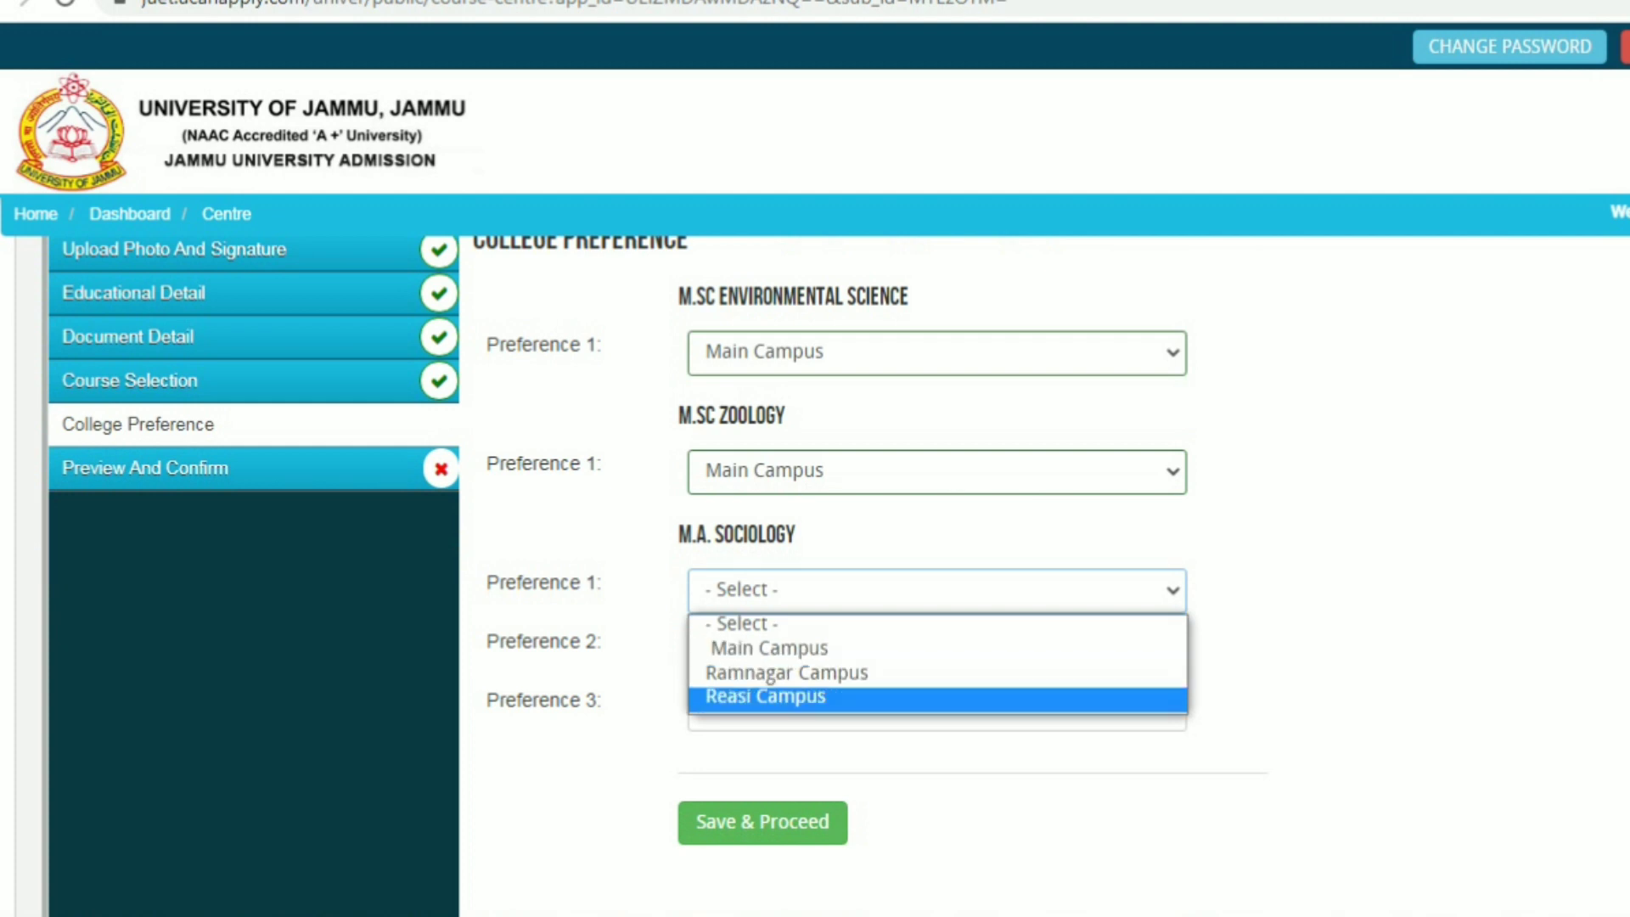
key("Return")
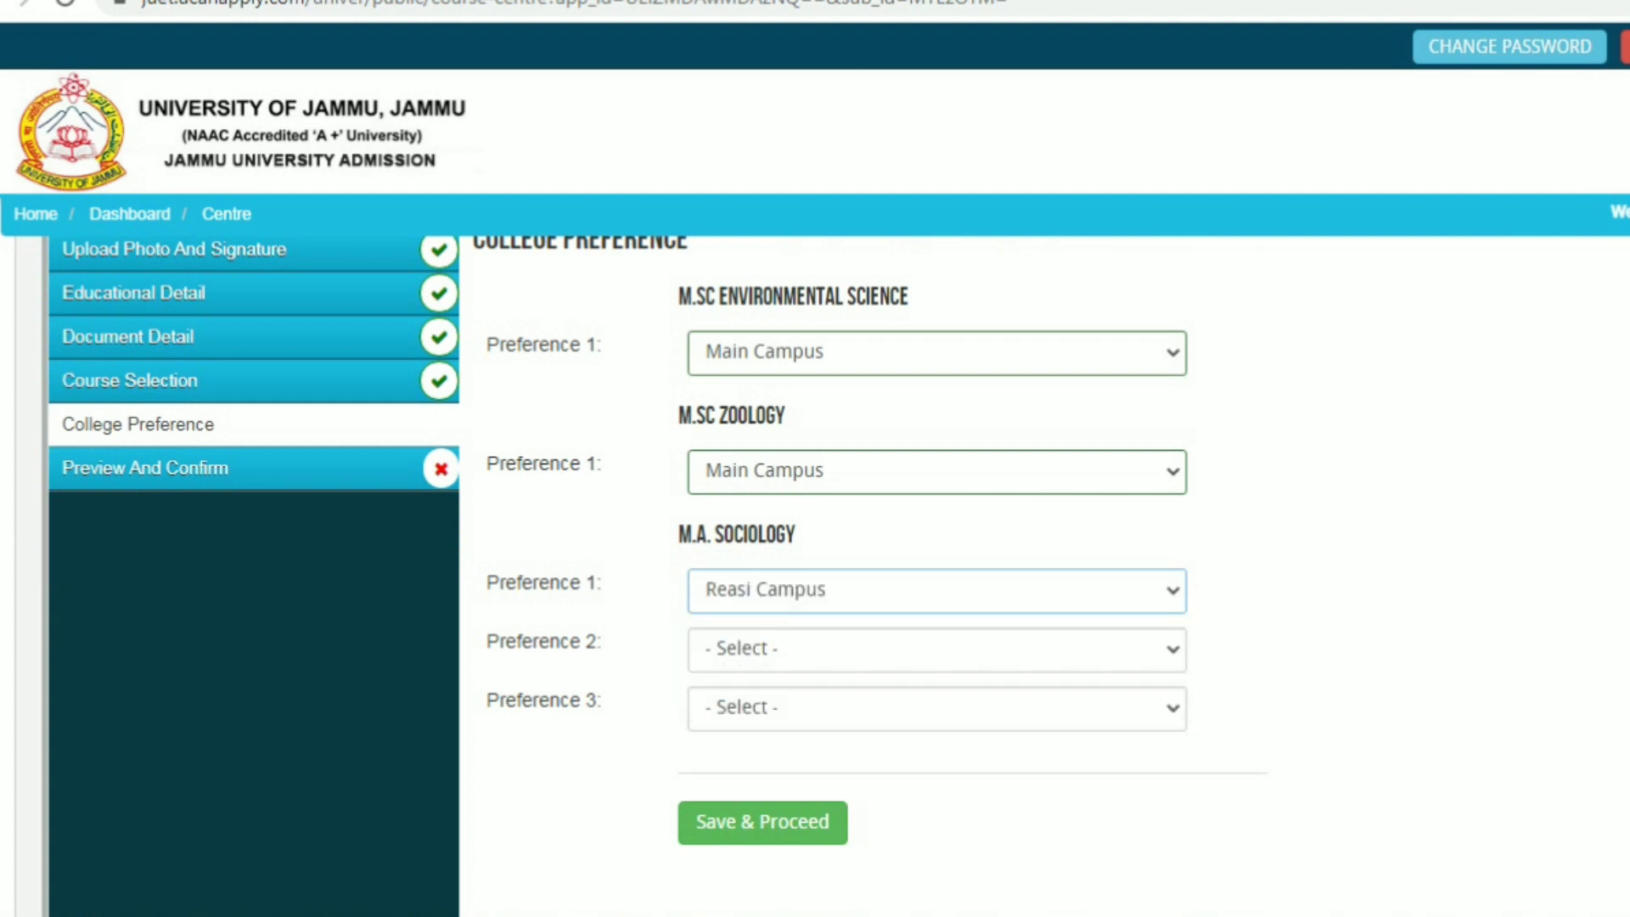
left_click(937, 649)
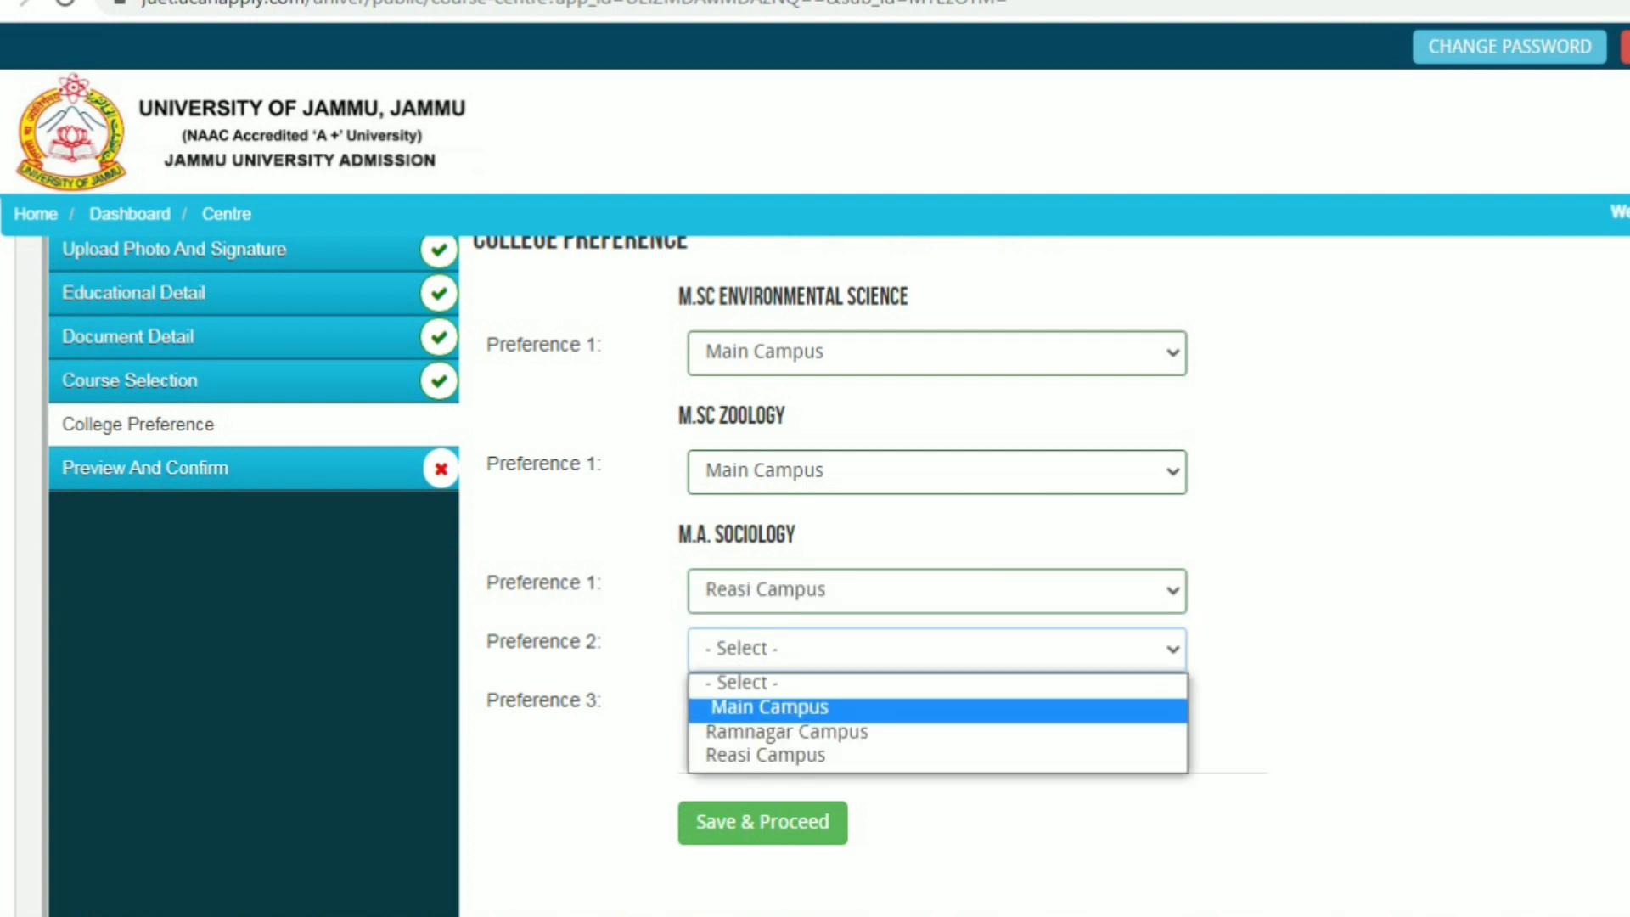
key("Return")
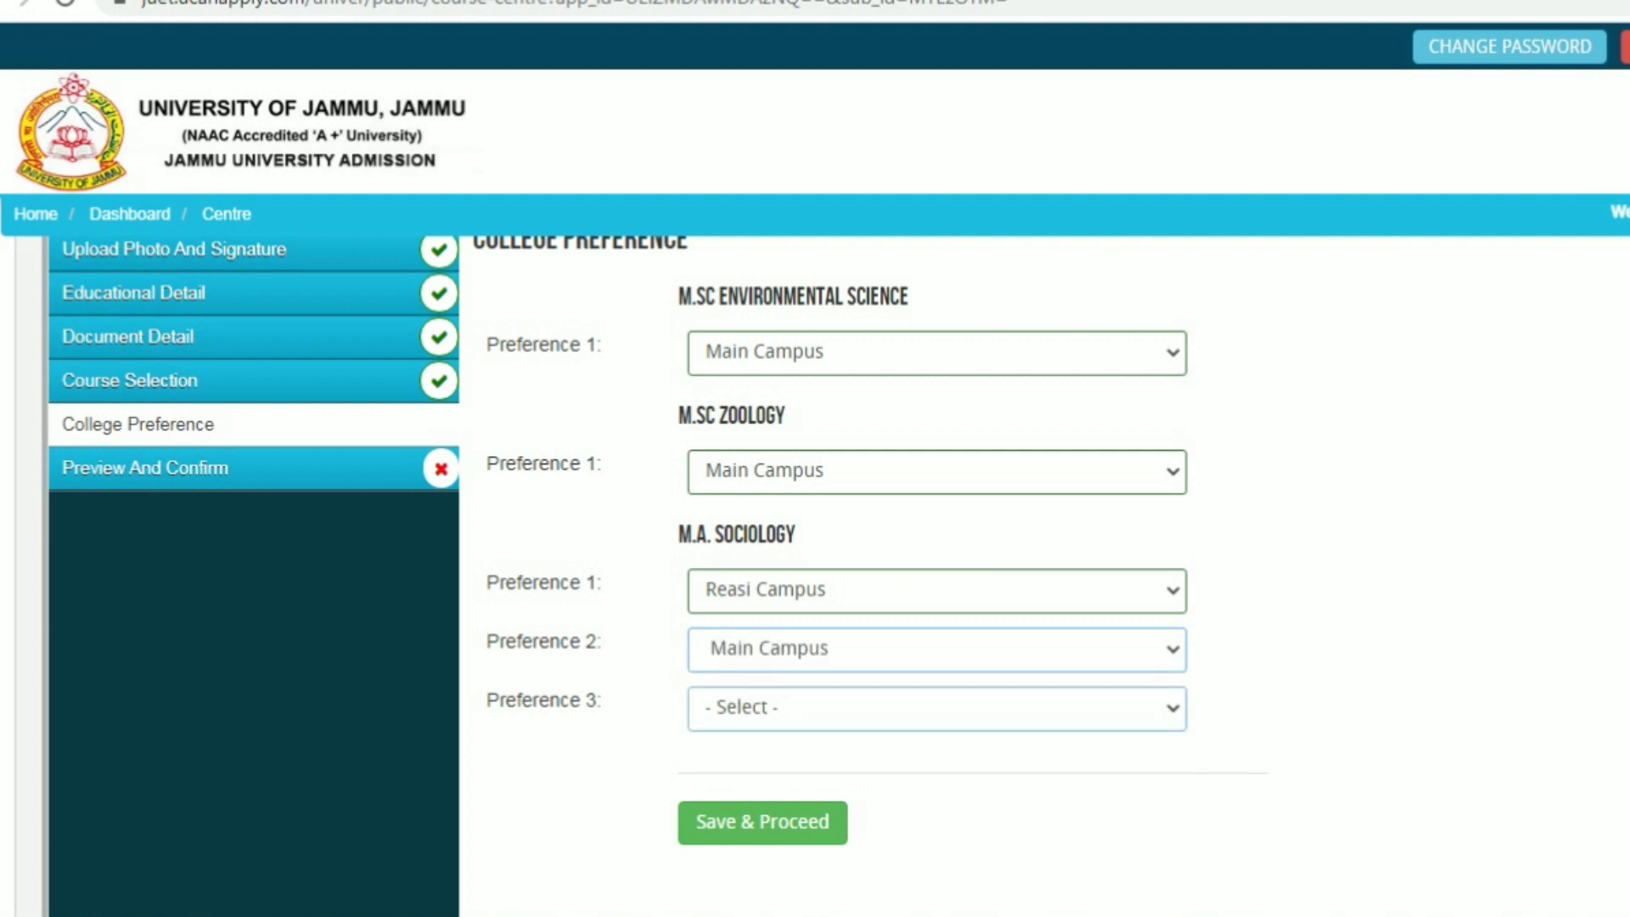
left_click(937, 708)
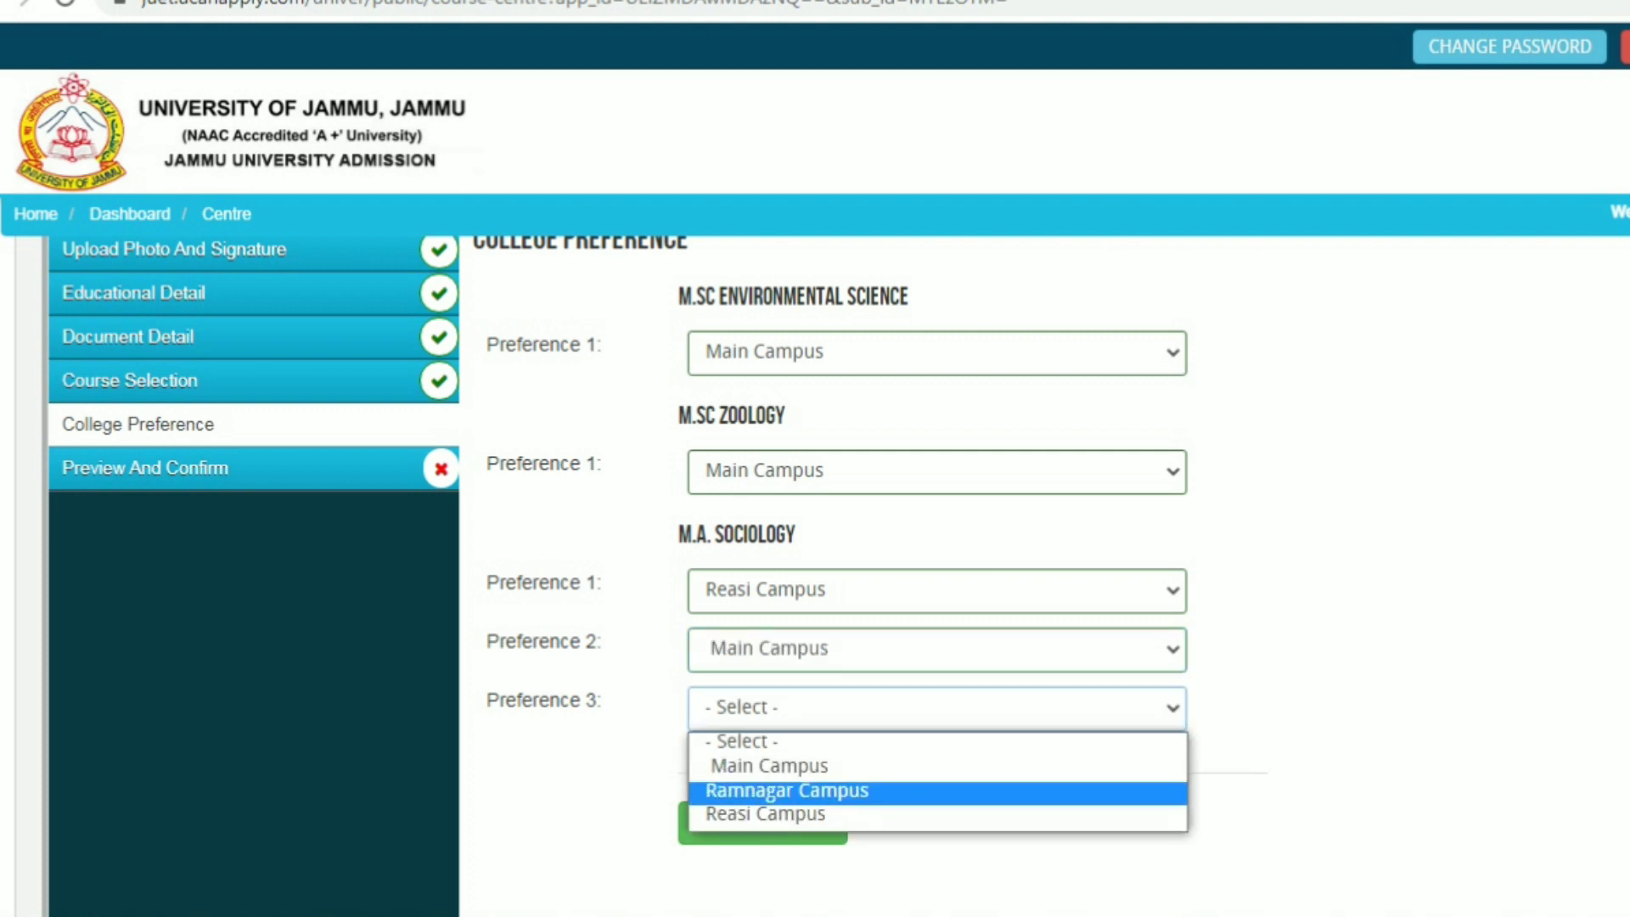
key("Return")
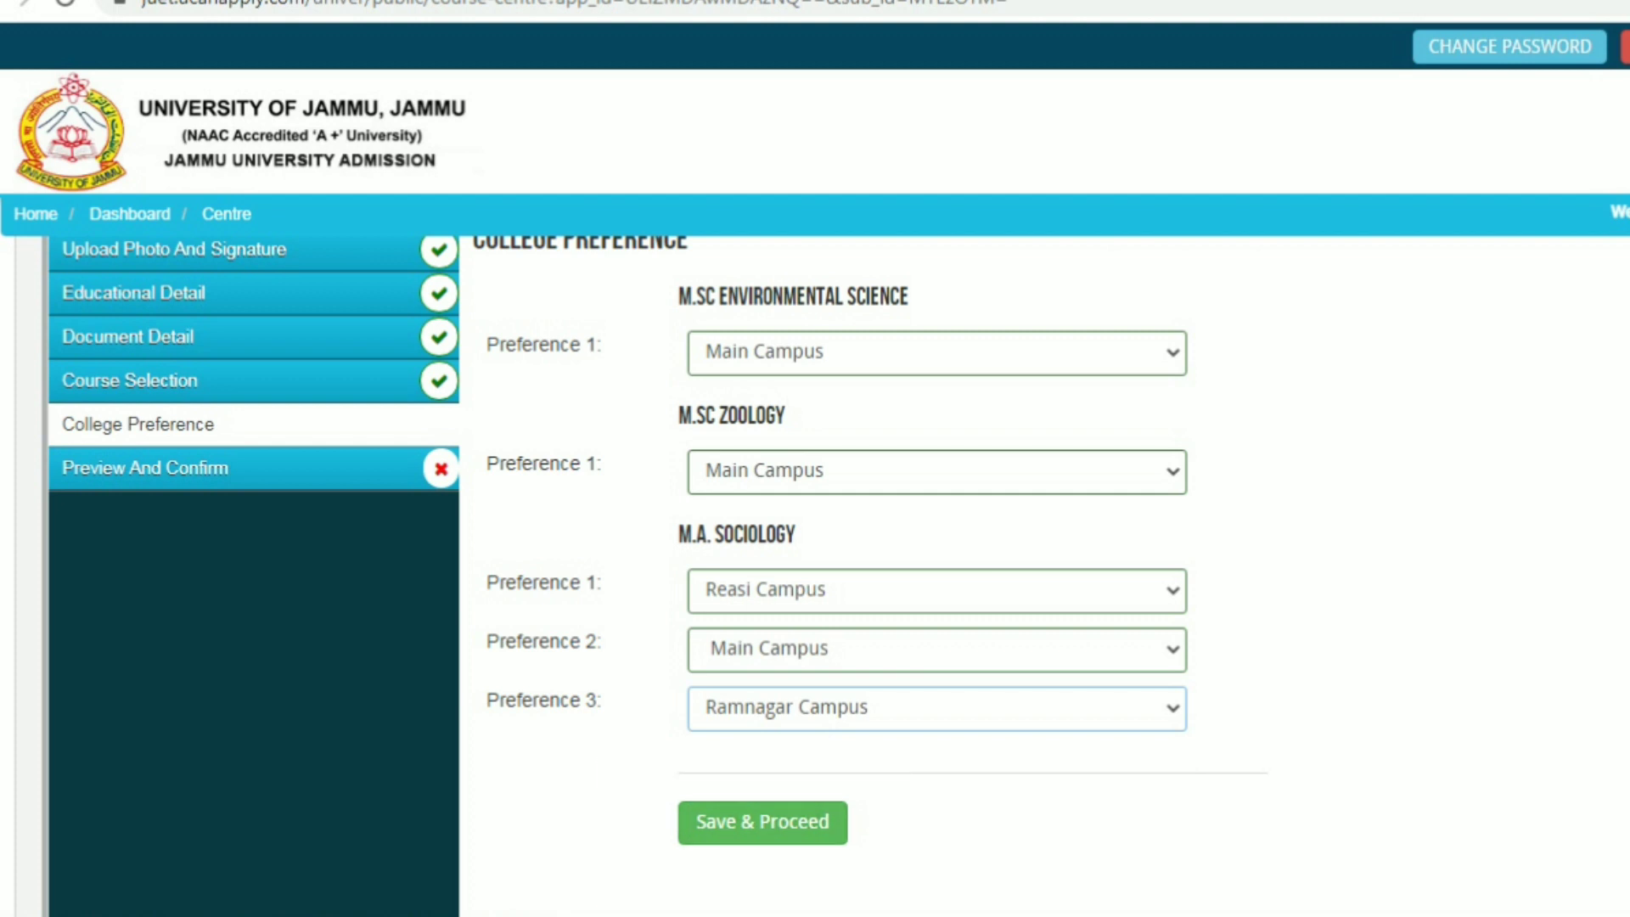
left_click(762, 822)
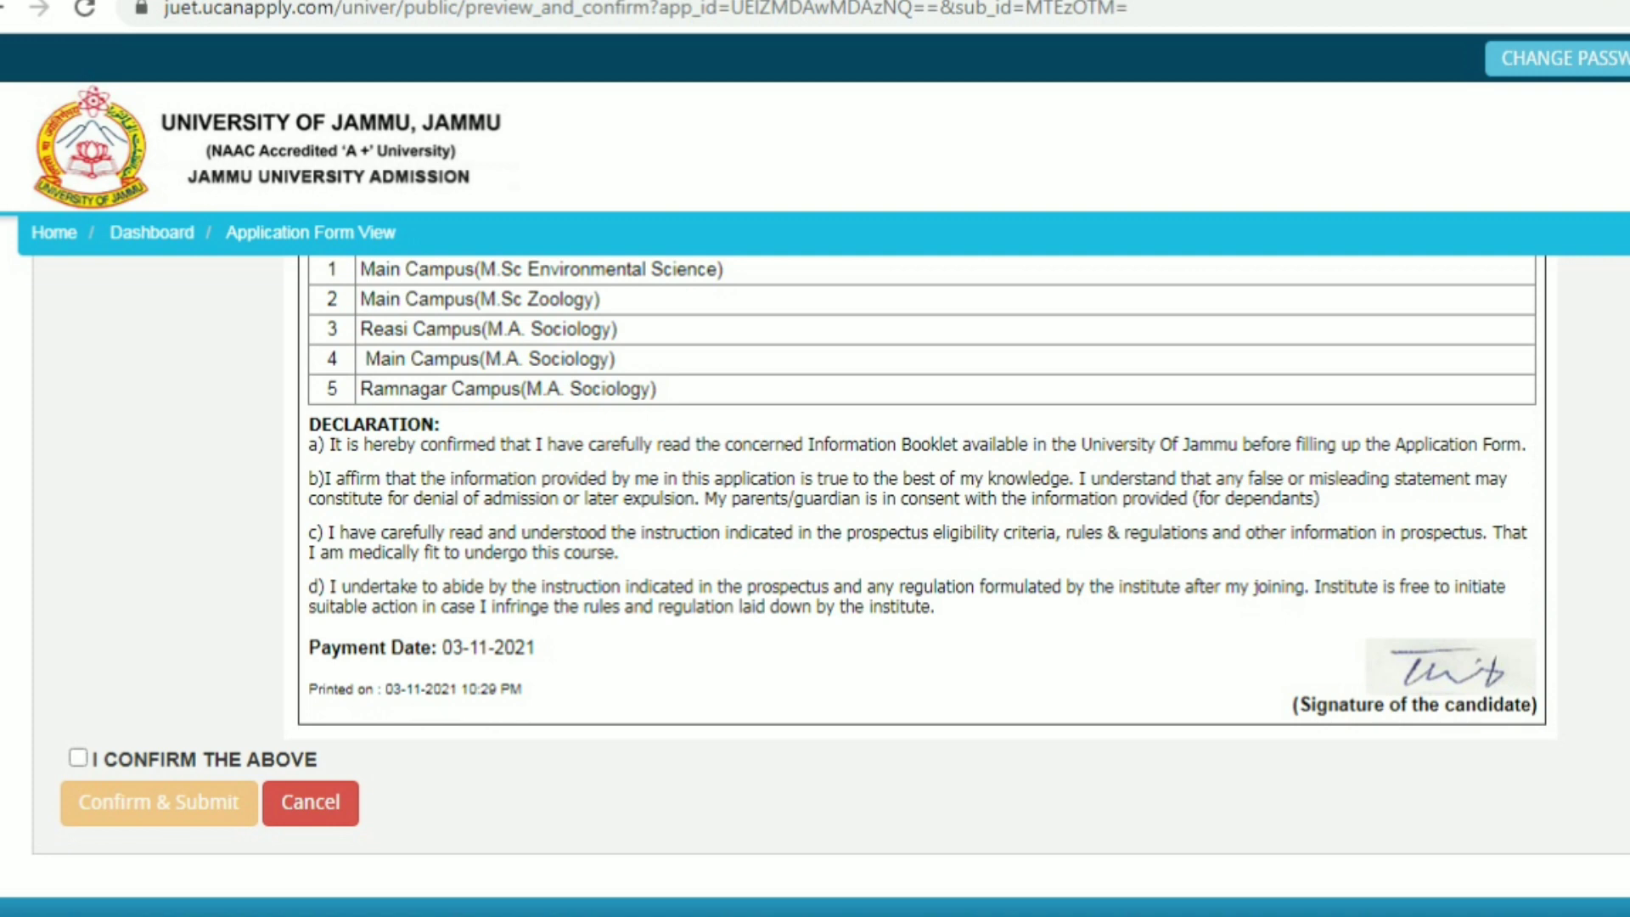
Accept the declaration and confirm the application submission
left_click(79, 757)
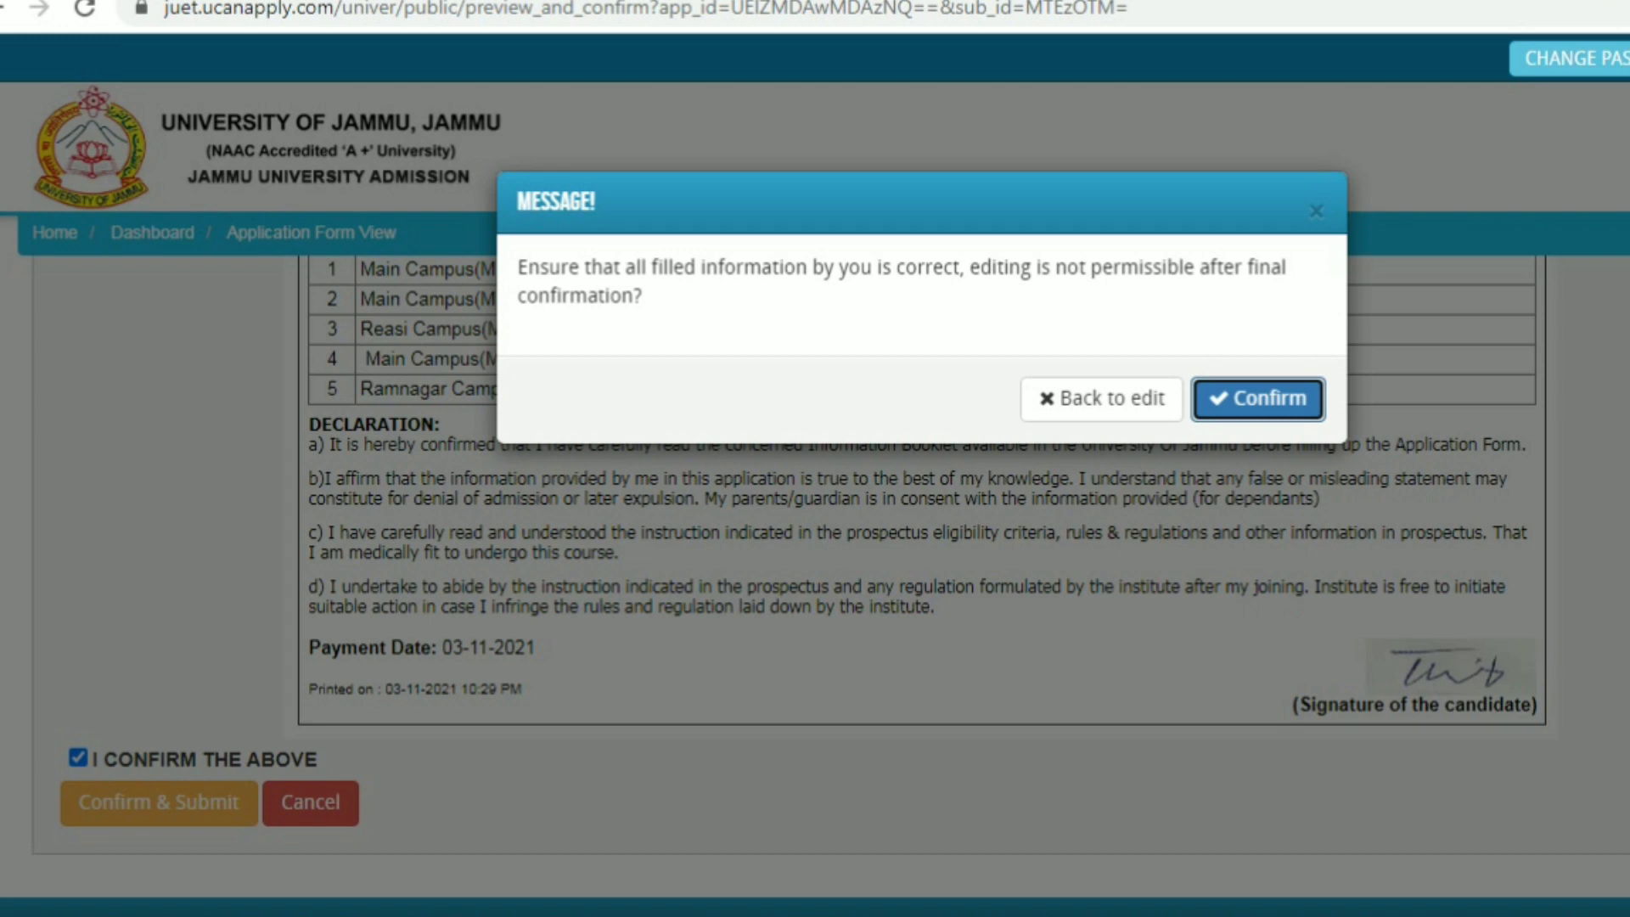
left_click(1257, 399)
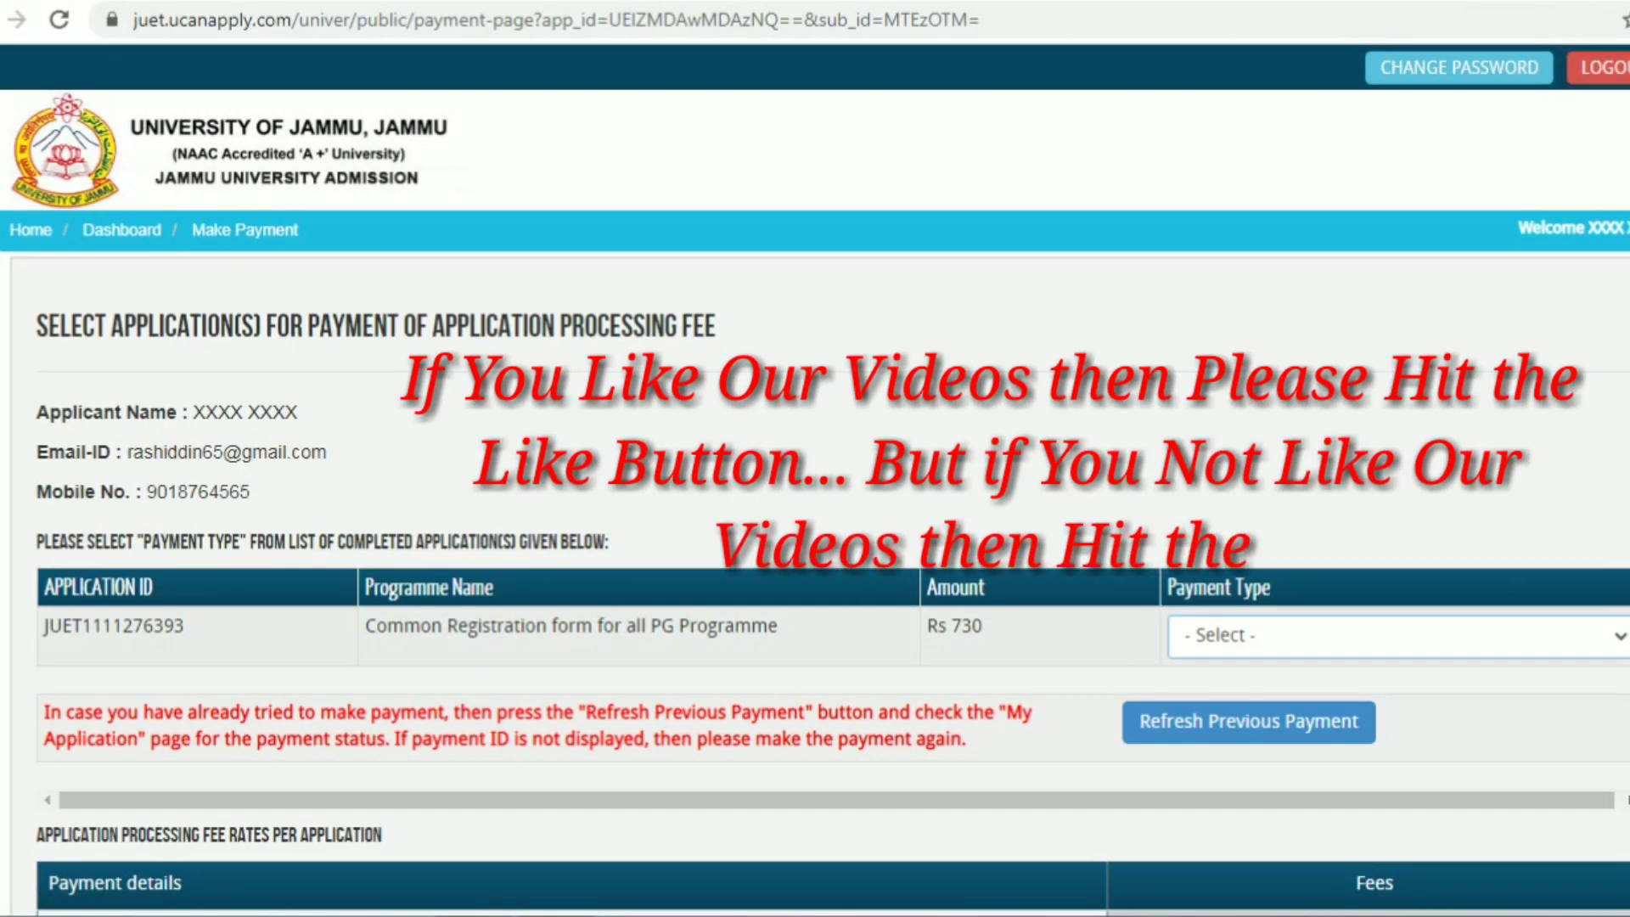
Choose ONLINE payment by debit card and open the card details form for ₹744.90
left_click(1398, 635)
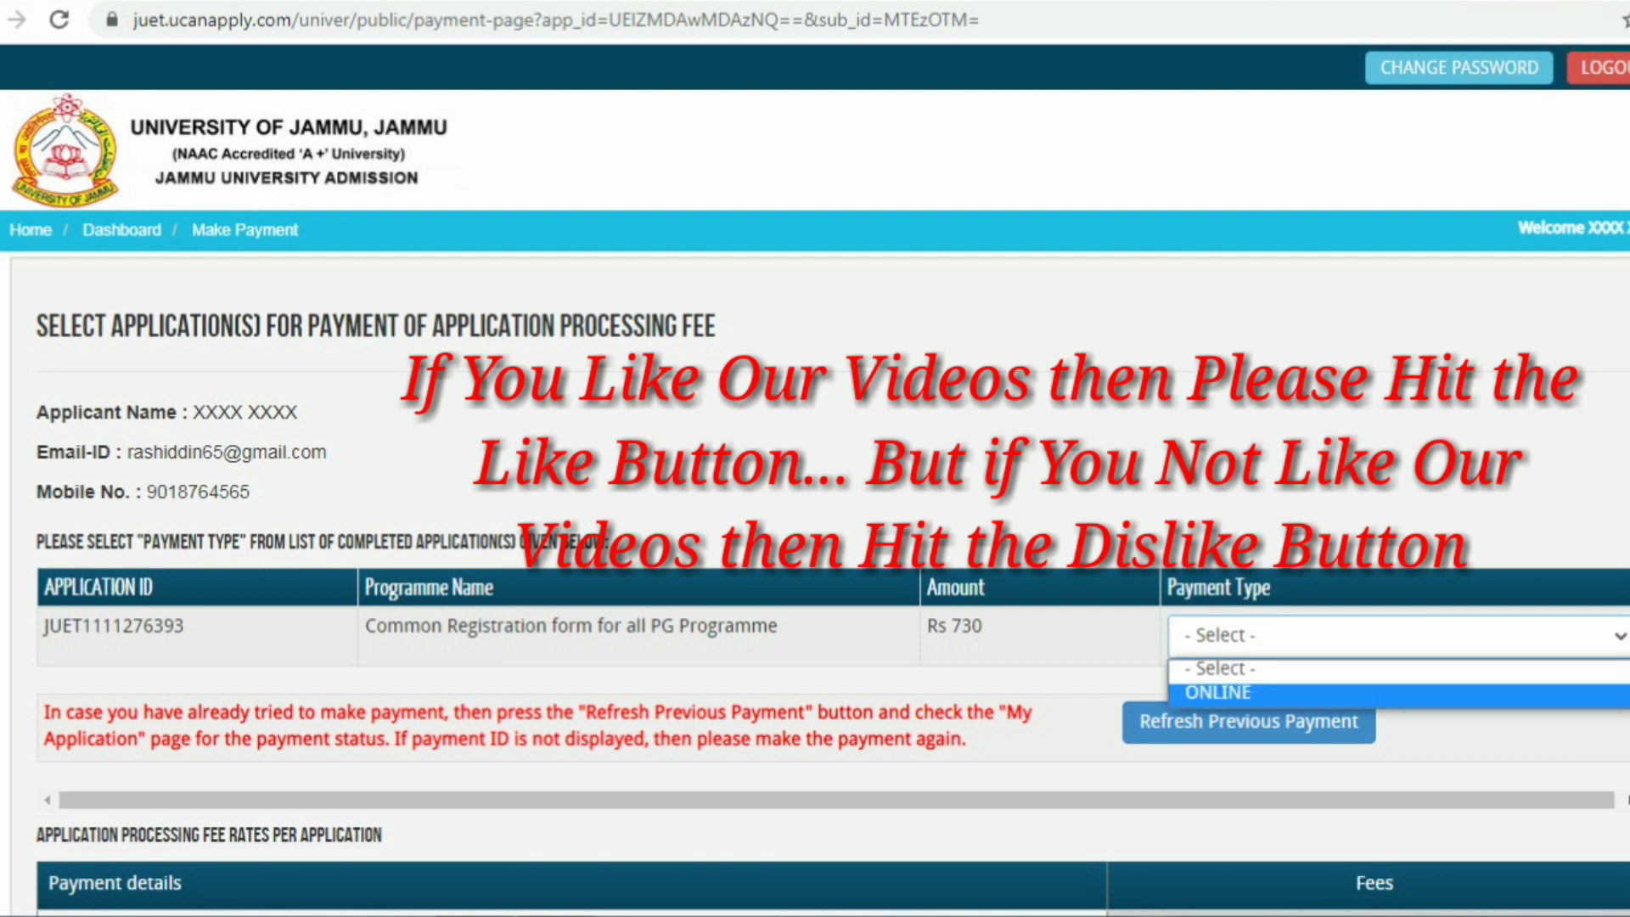
left_click(1398, 694)
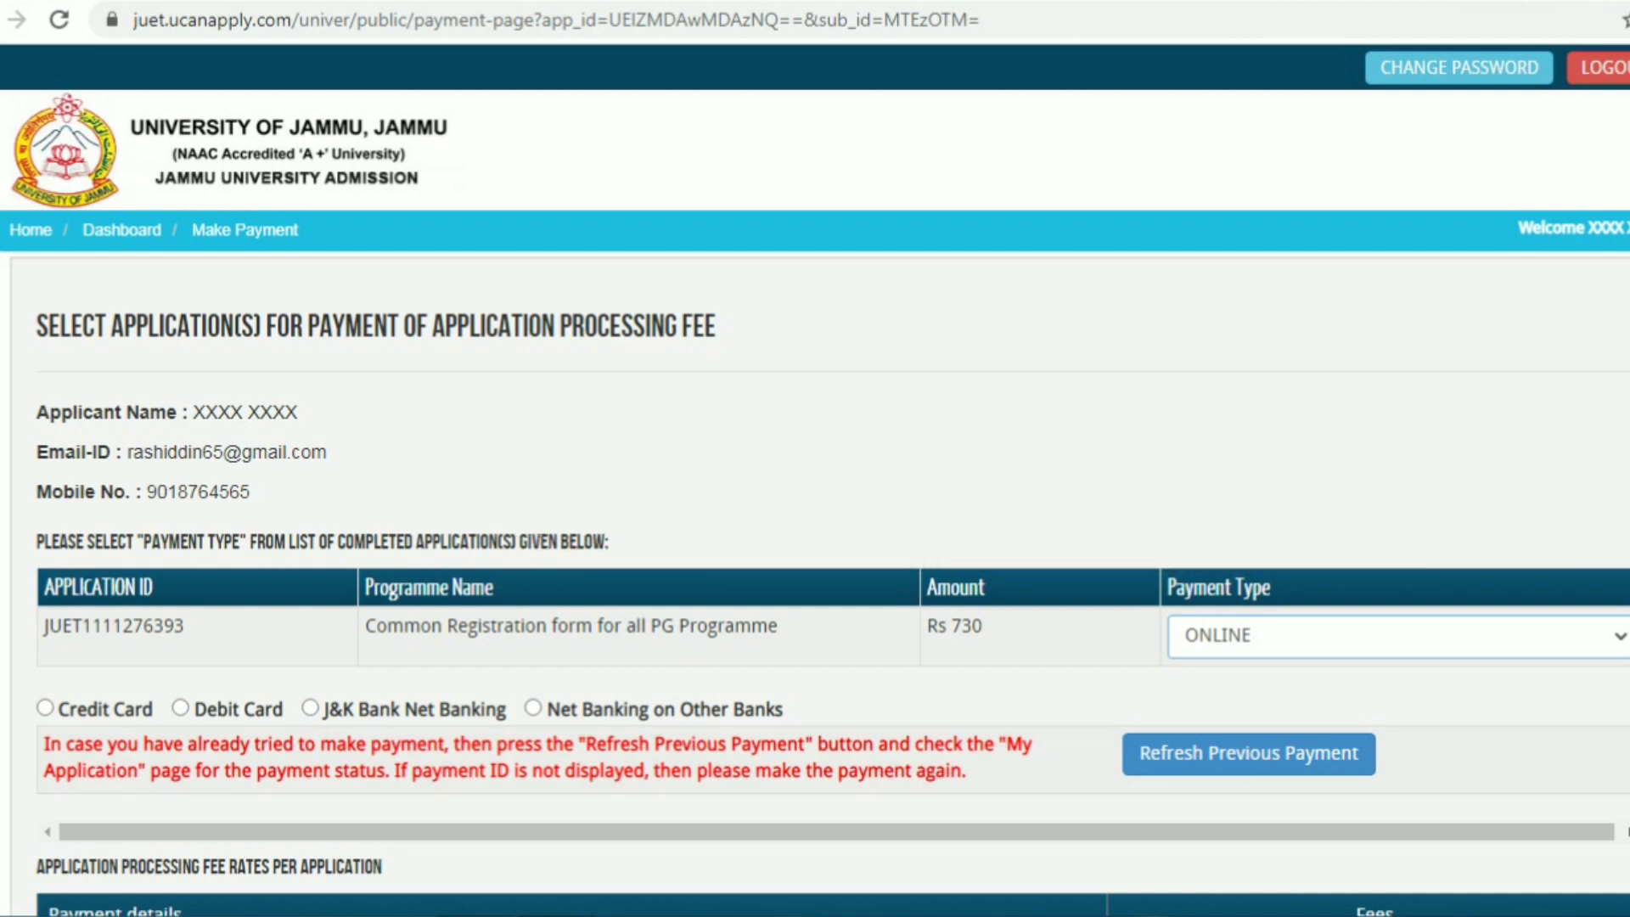
left_click(180, 707)
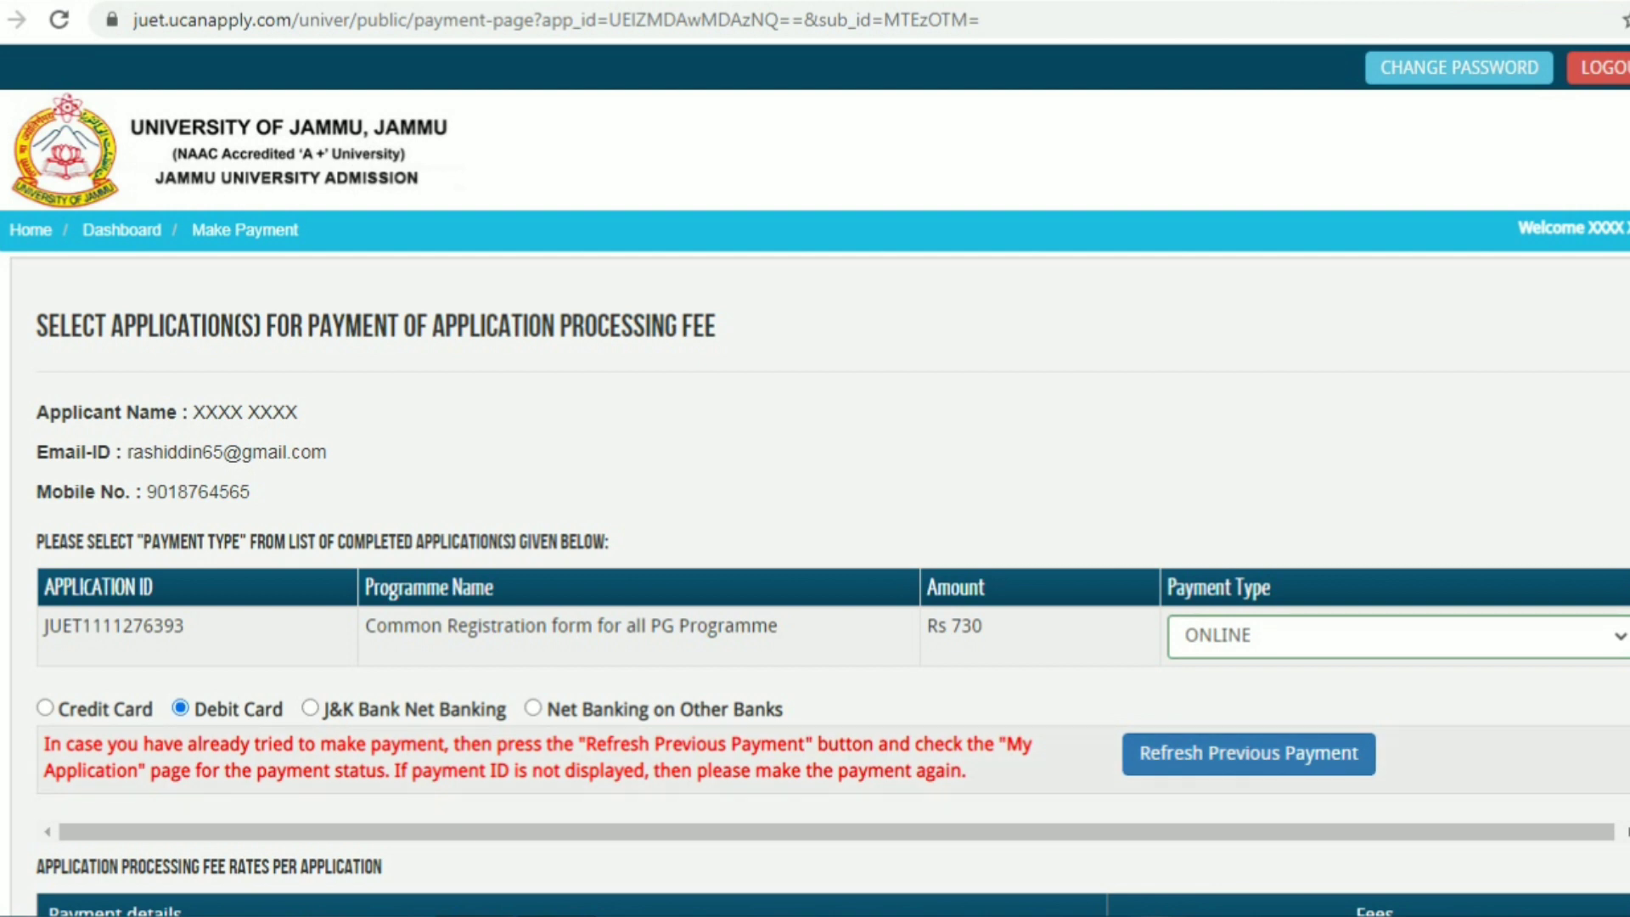
scroll(815, 577, "down", 4)
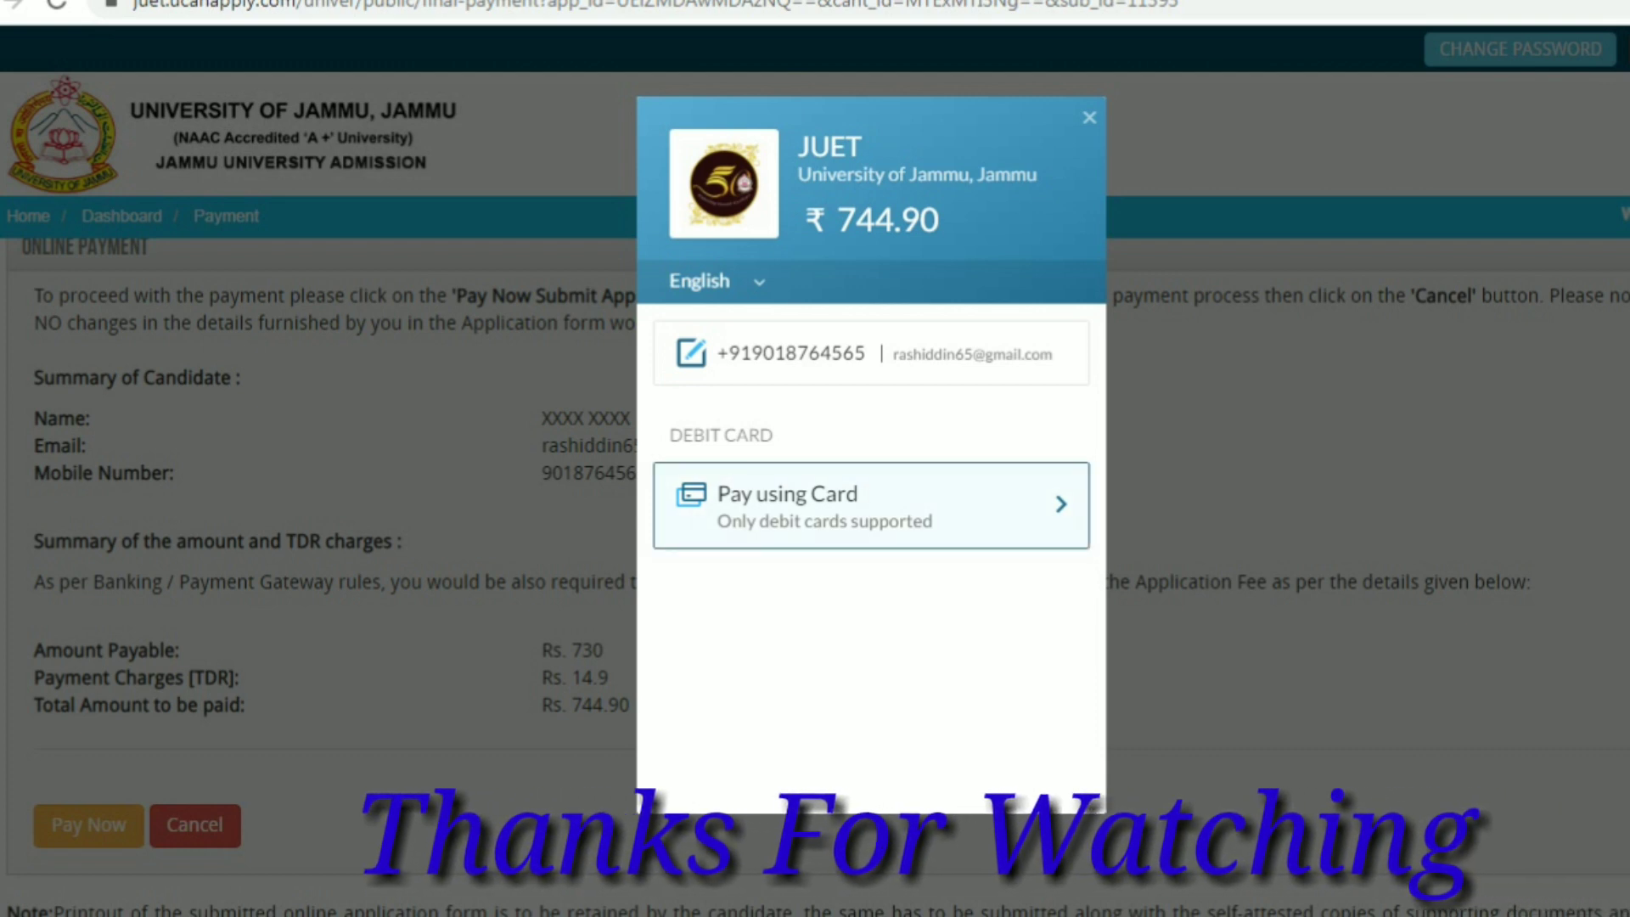
left_click(871, 505)
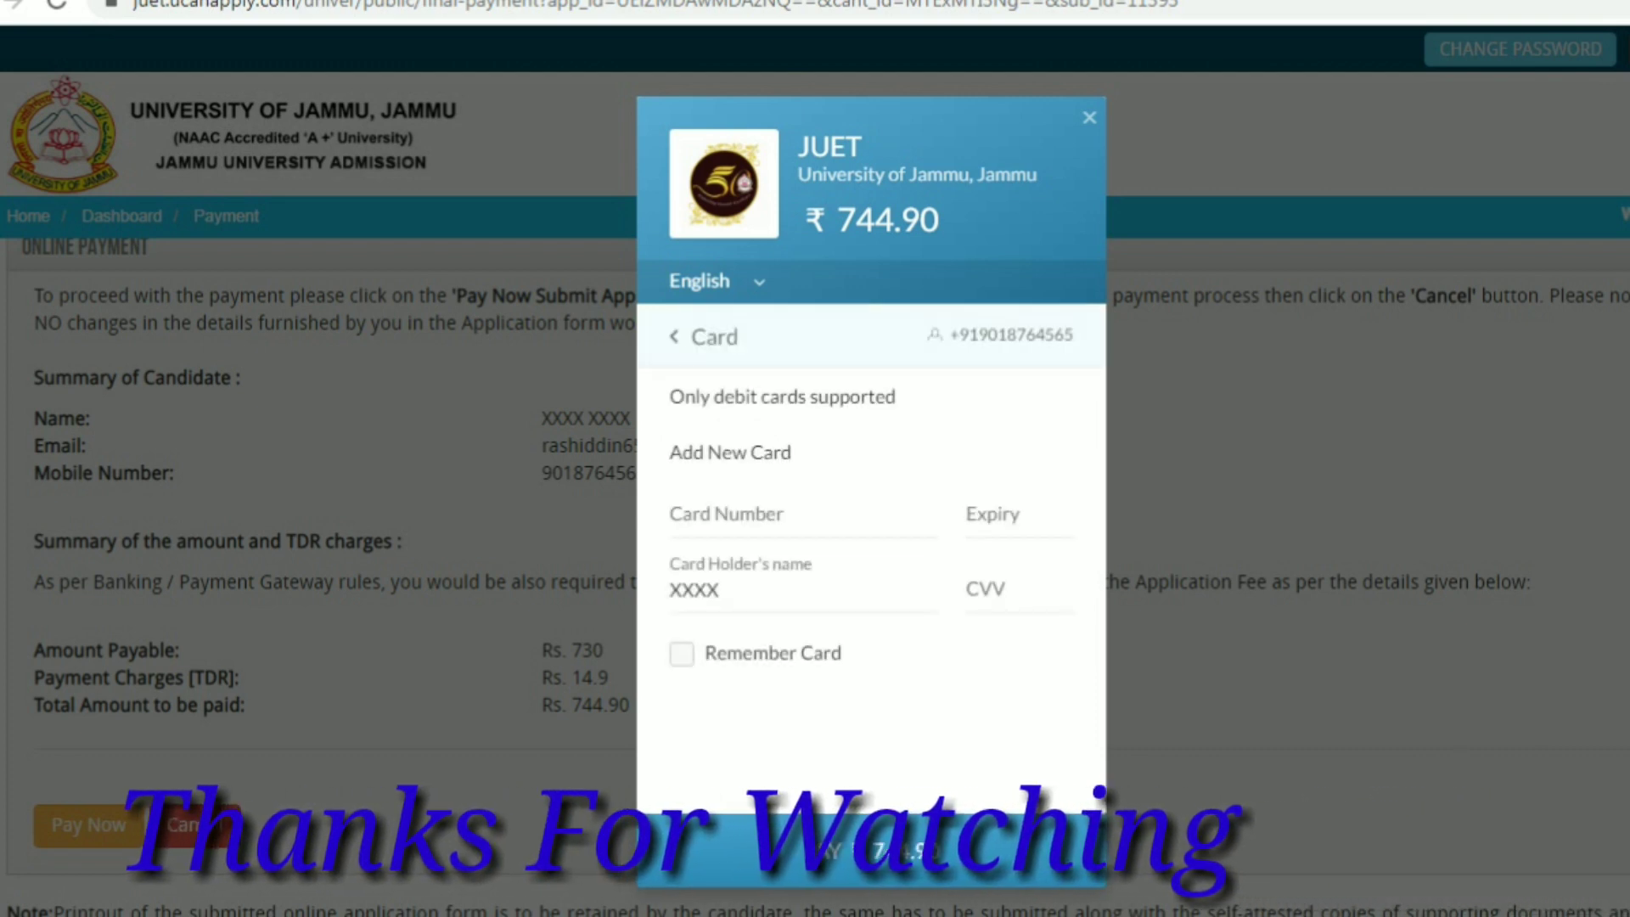